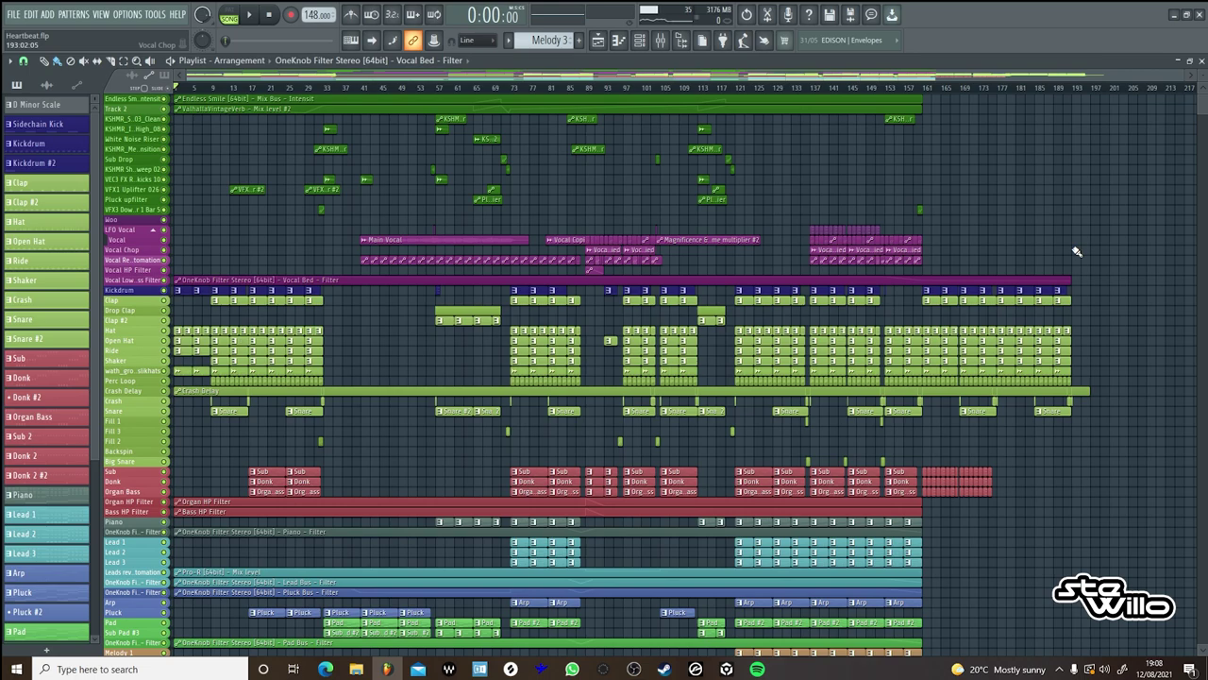
Open the mixer and review the effect chain of each bus track from the FX Bus back to the Kick Bus.
click(662, 40)
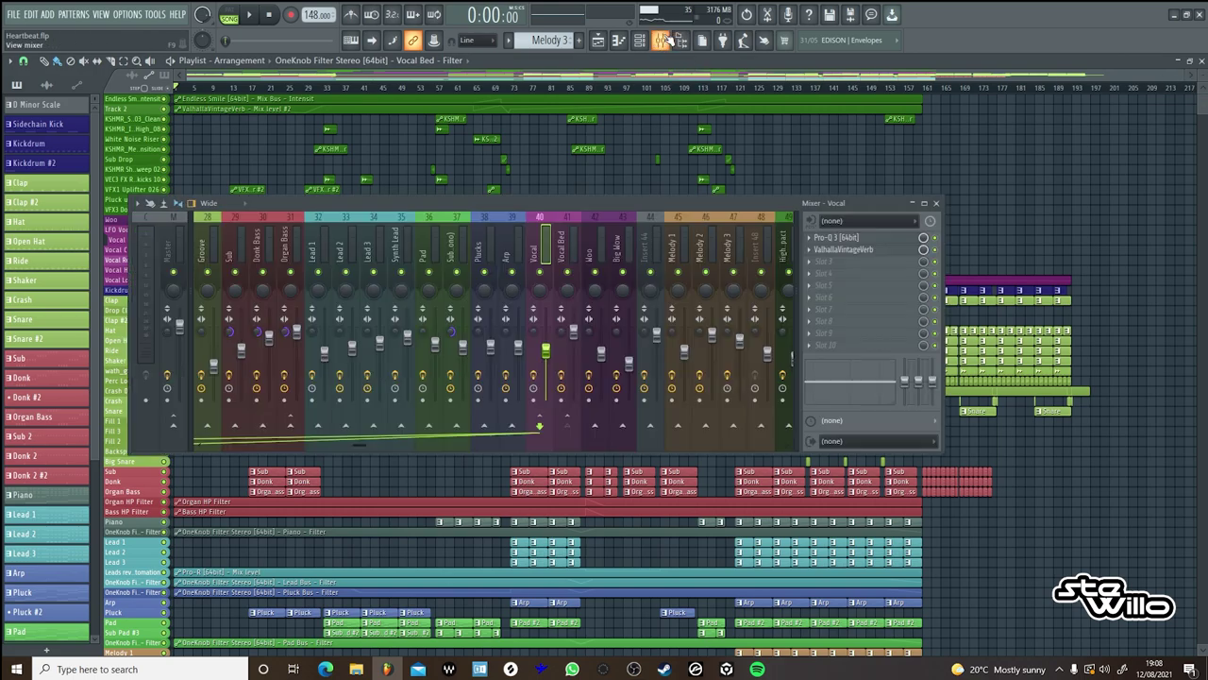
scroll(607, 227, up, 2)
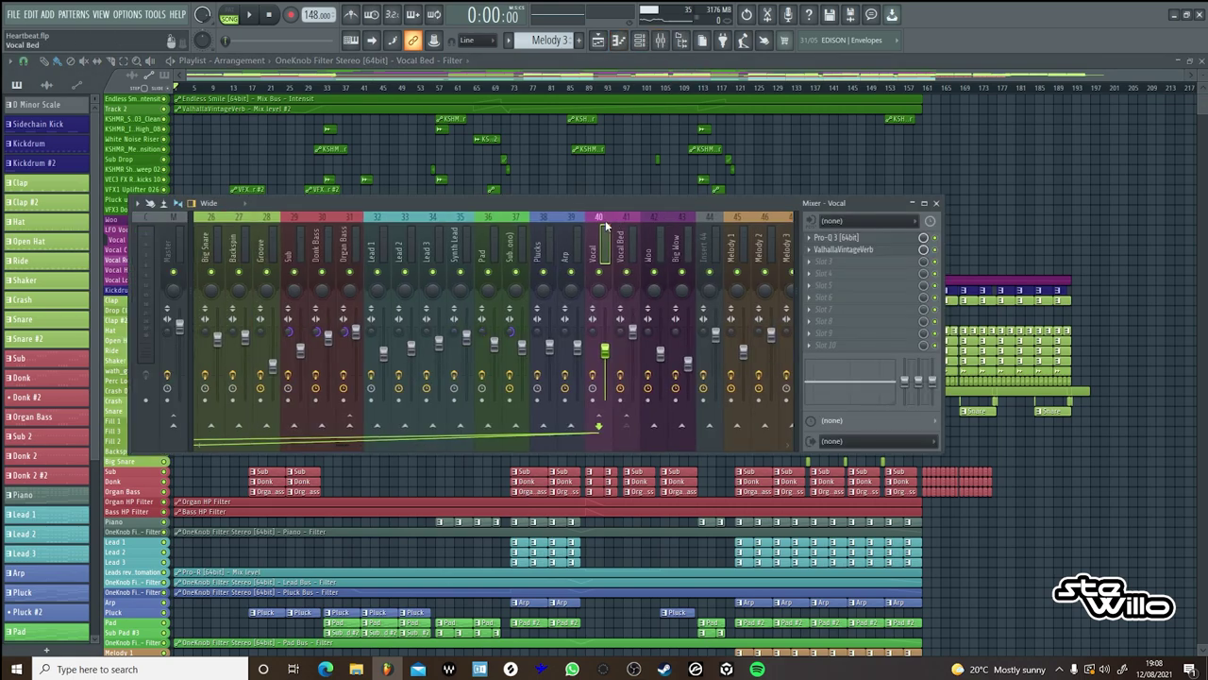
scroll(606, 225, up, 10)
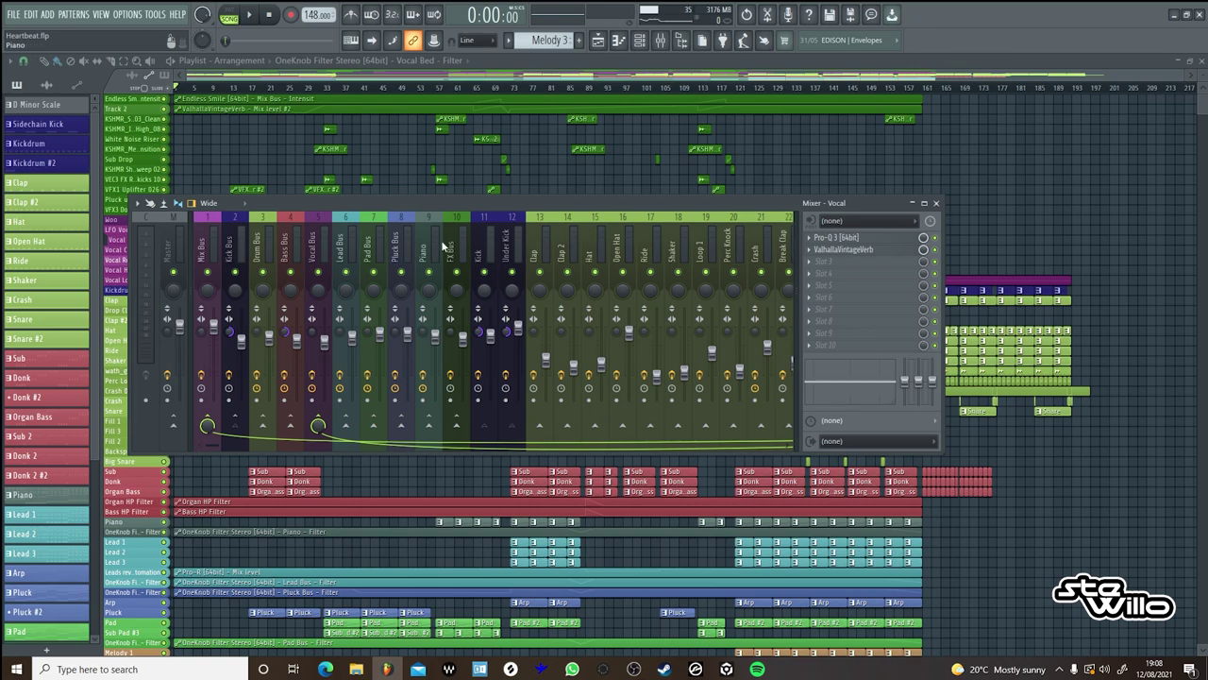
click(457, 245)
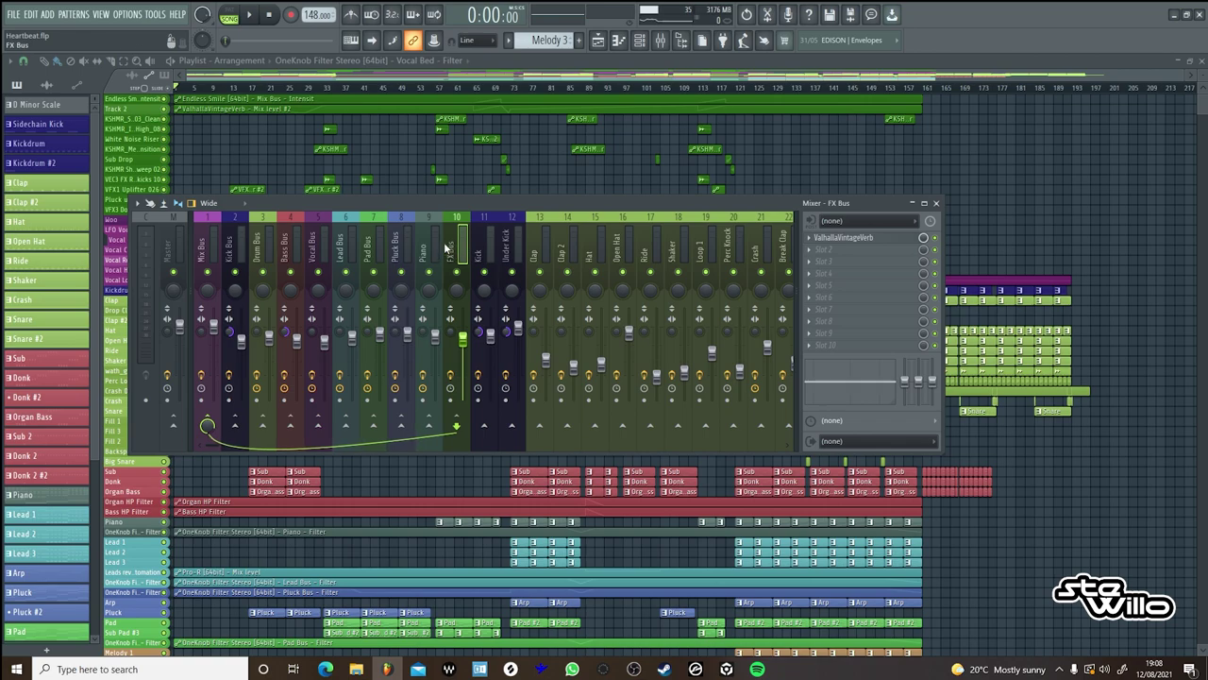
click(428, 247)
click(401, 248)
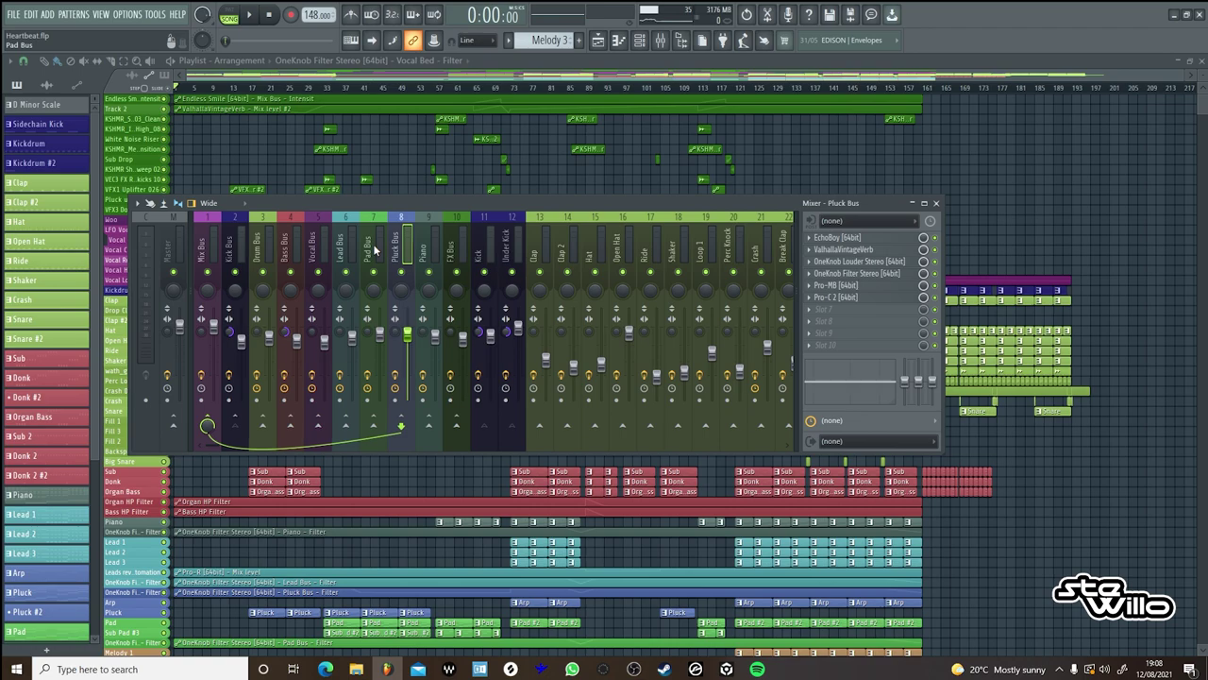
click(376, 249)
click(345, 245)
click(326, 252)
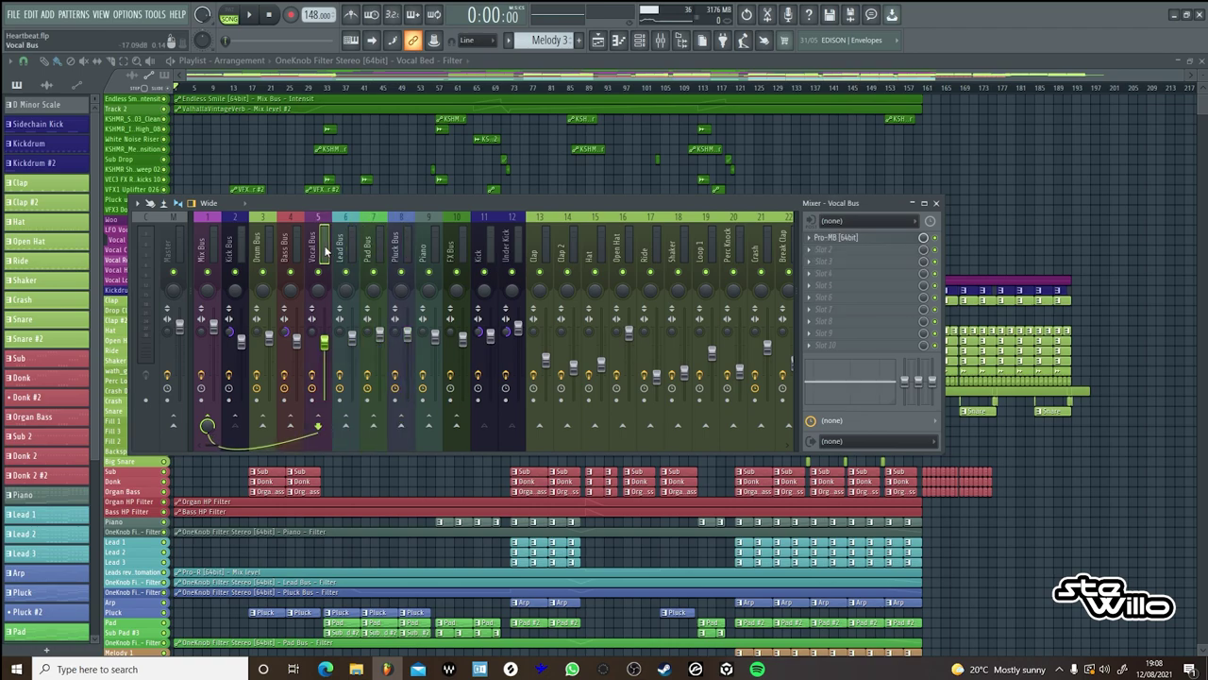
click(299, 249)
click(267, 248)
click(238, 251)
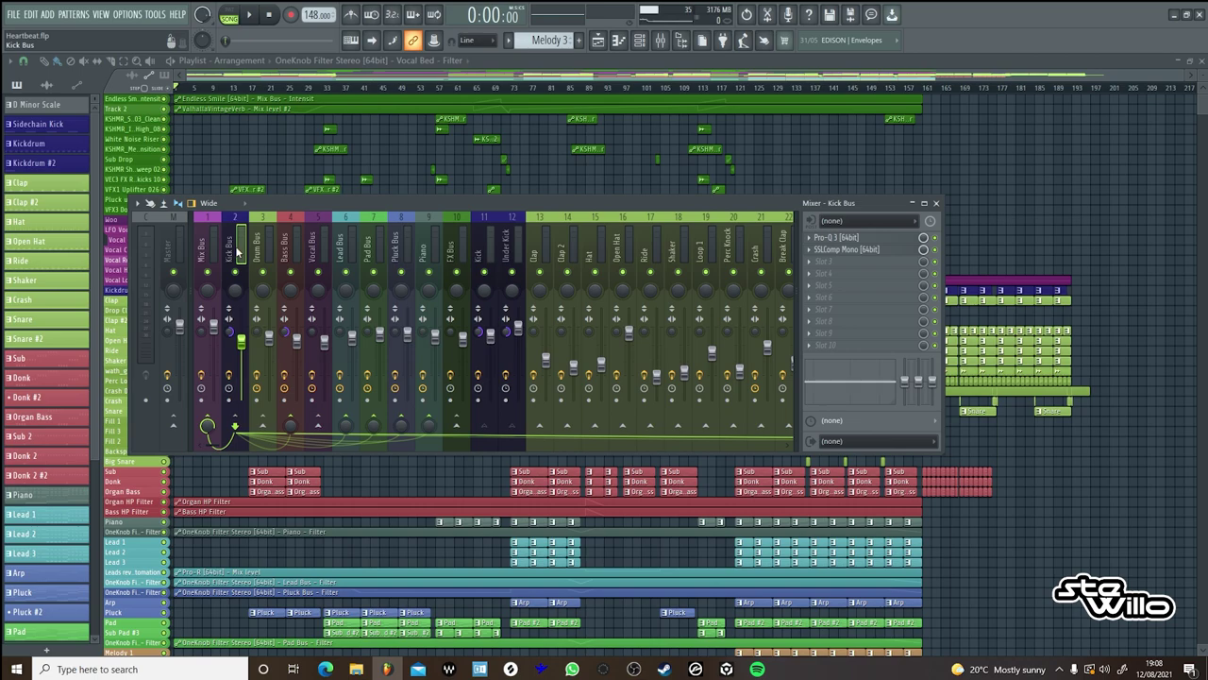
Examine the effects and routing of the Bass Bus and Lead Bus, ending with the Kick Bus.
click(295, 249)
click(344, 255)
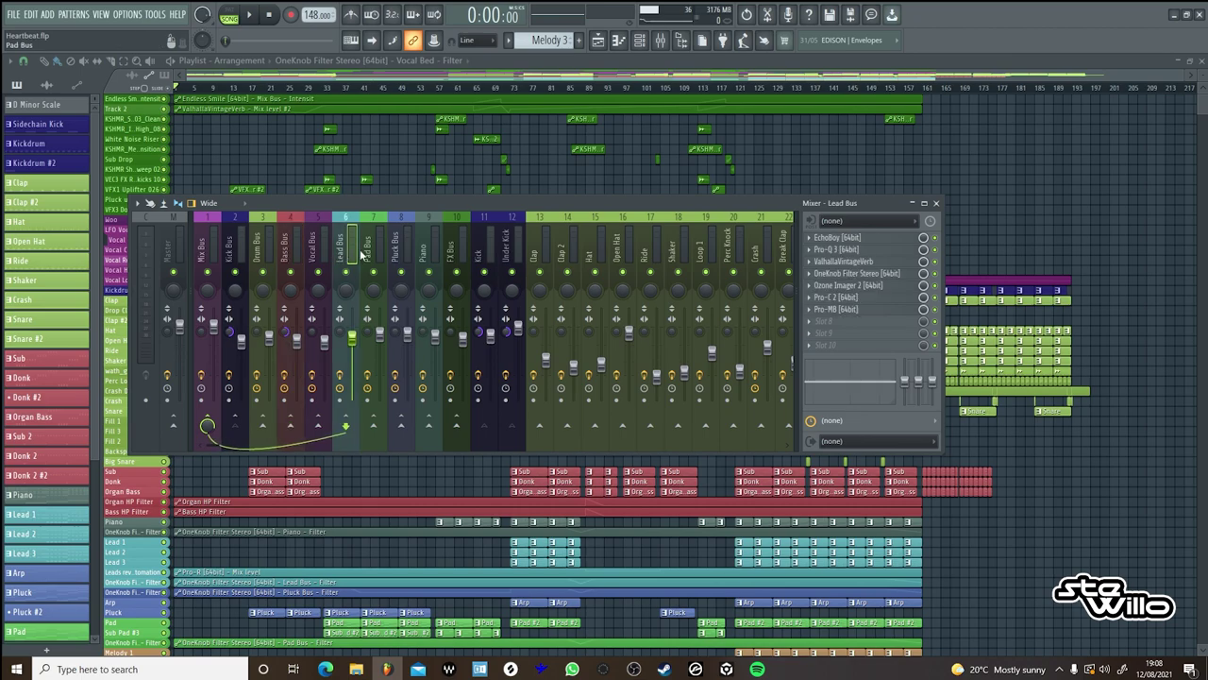
click(234, 254)
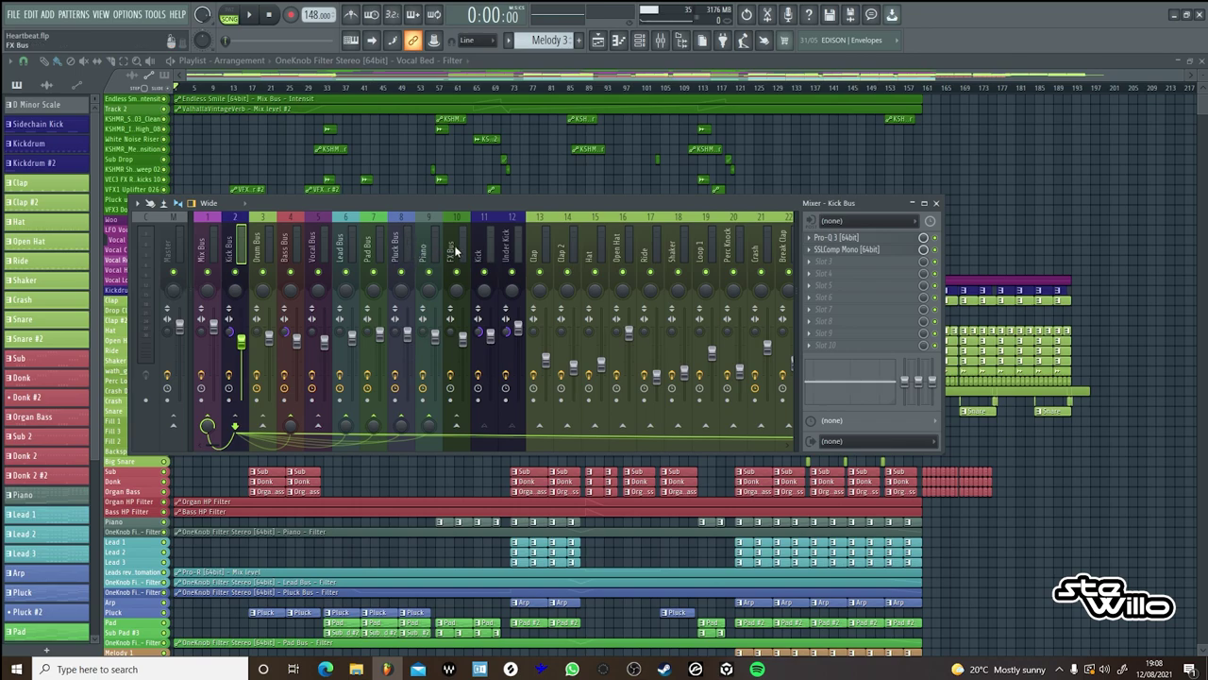
Inspect the Pro-C 2 compressor's side-chain settings on the Piano mixer track, and close the plugin and mixer.
click(430, 250)
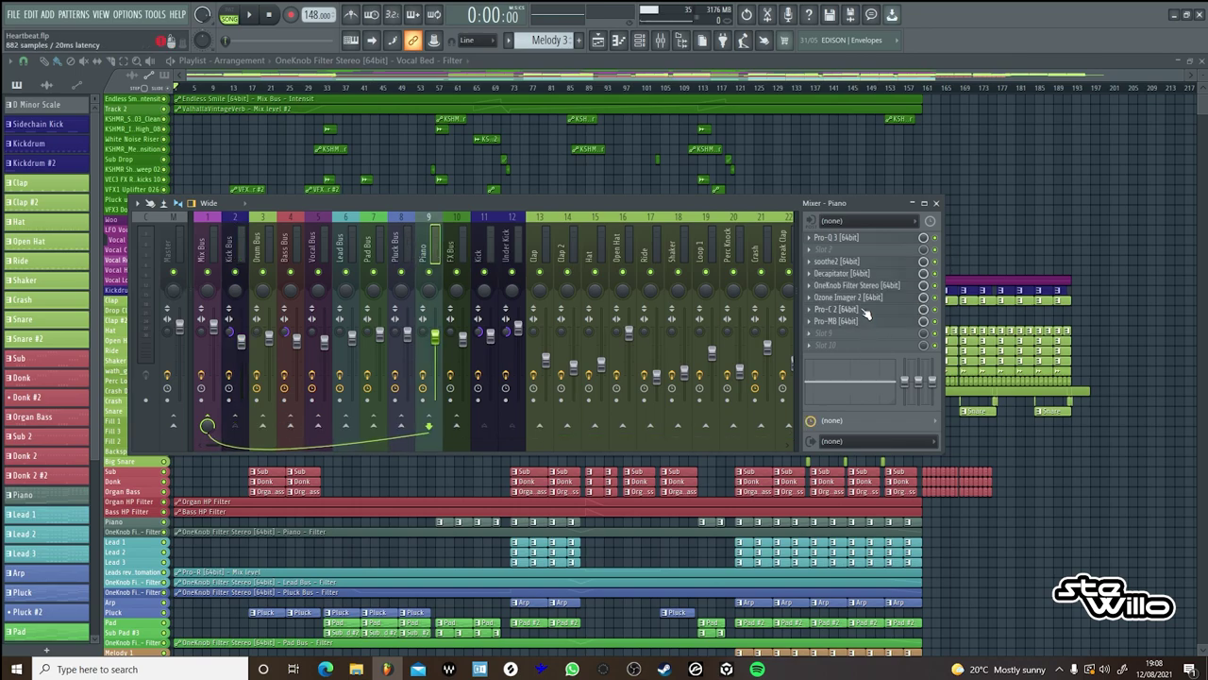
click(861, 310)
drag(387, 155, 567, 130)
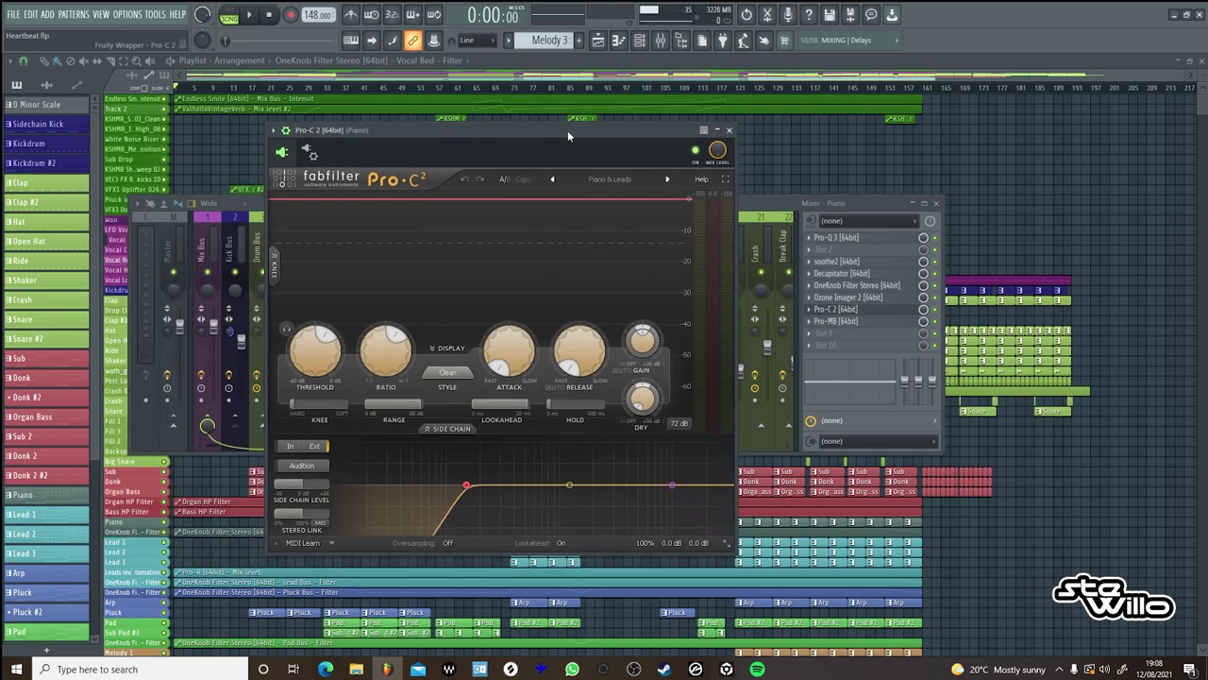
click(728, 129)
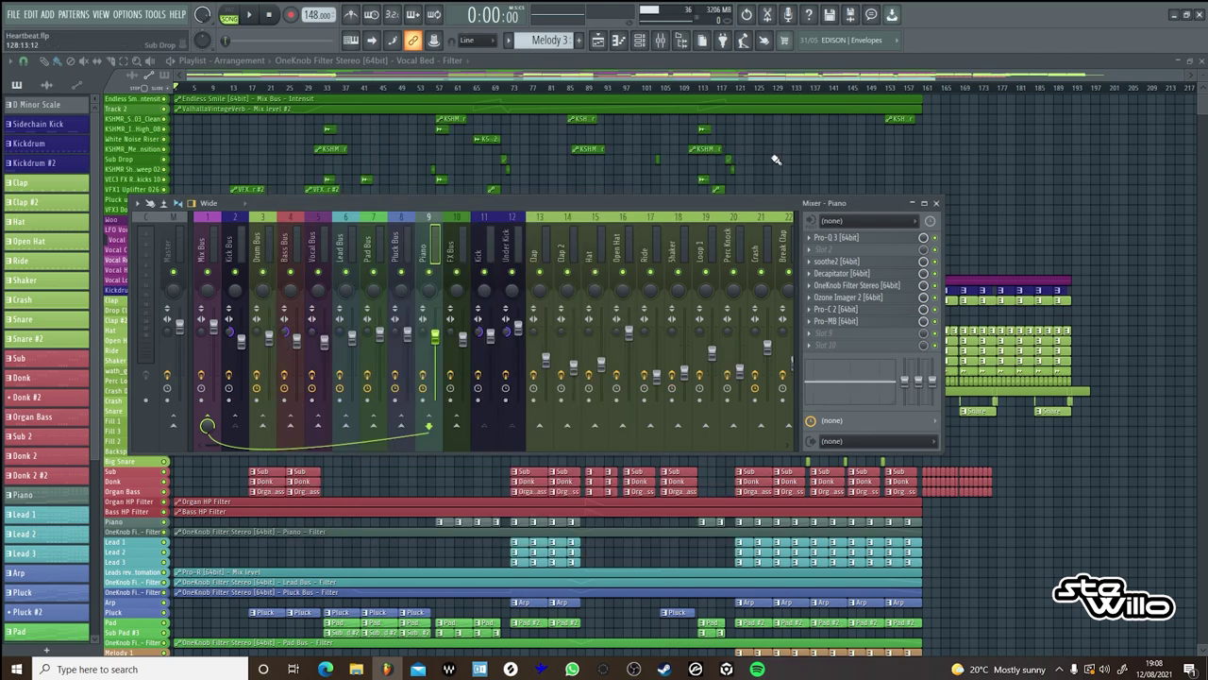
key(F9)
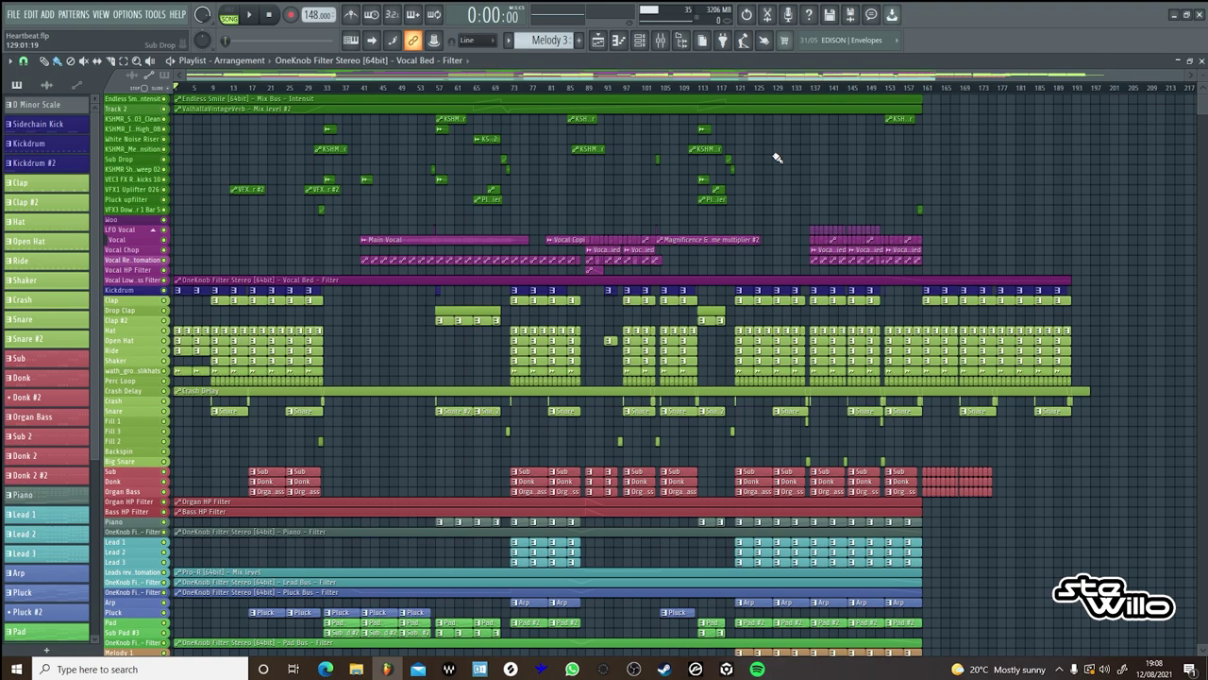
Reopen the mixer and compare the Kick Bus with the individual Kick track routed into it.
click(660, 42)
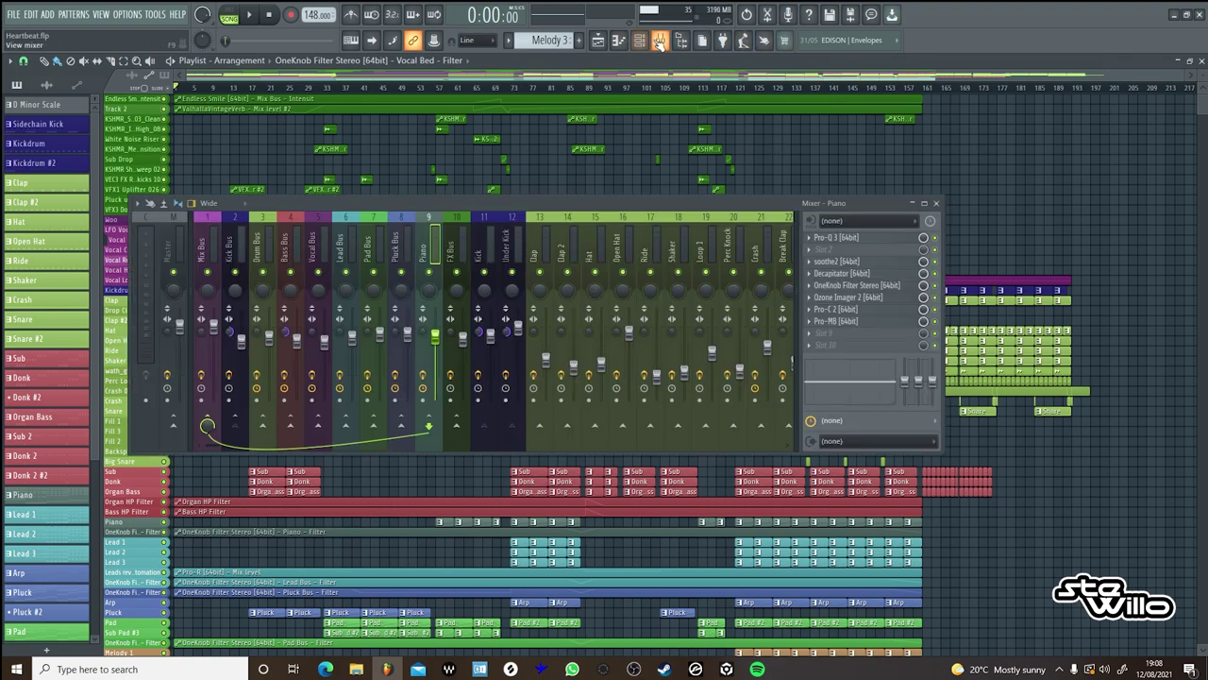
drag(482, 213, 568, 230)
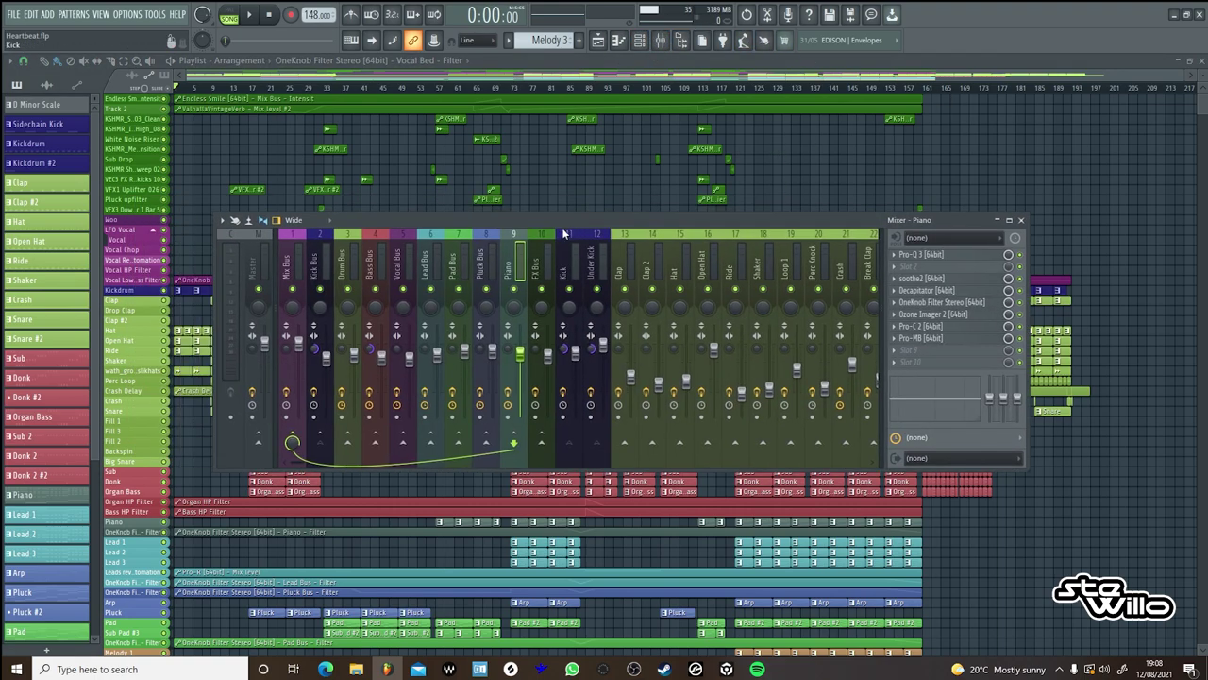
click(326, 269)
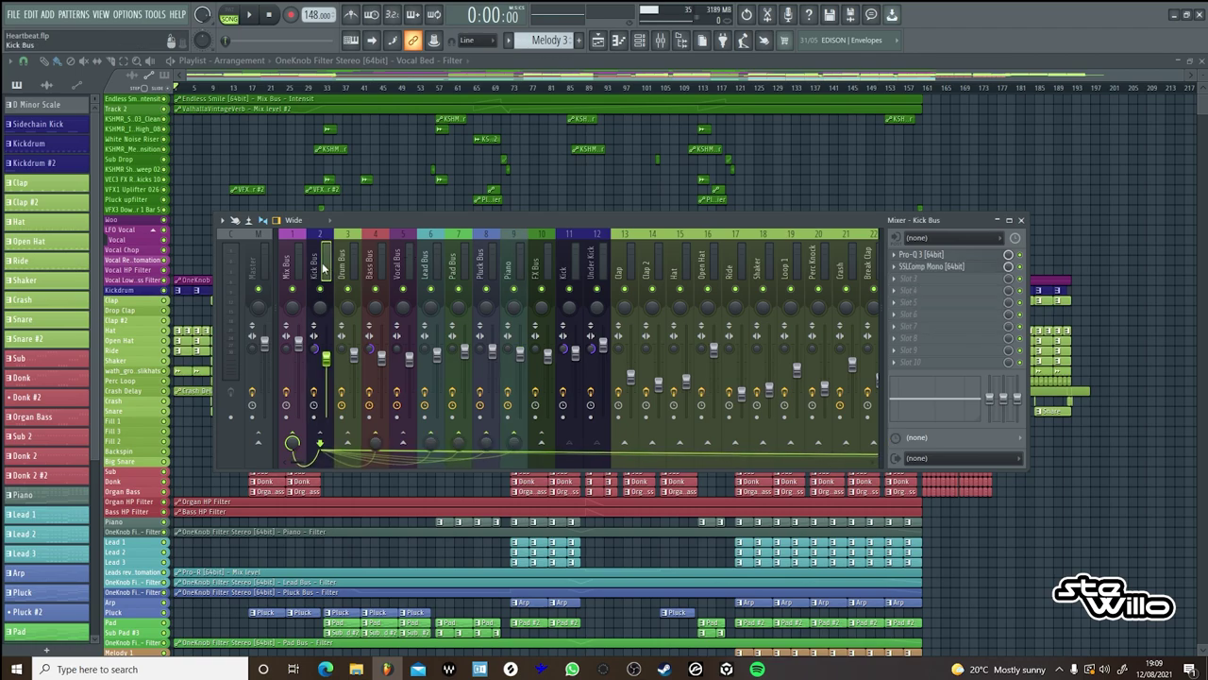
click(566, 270)
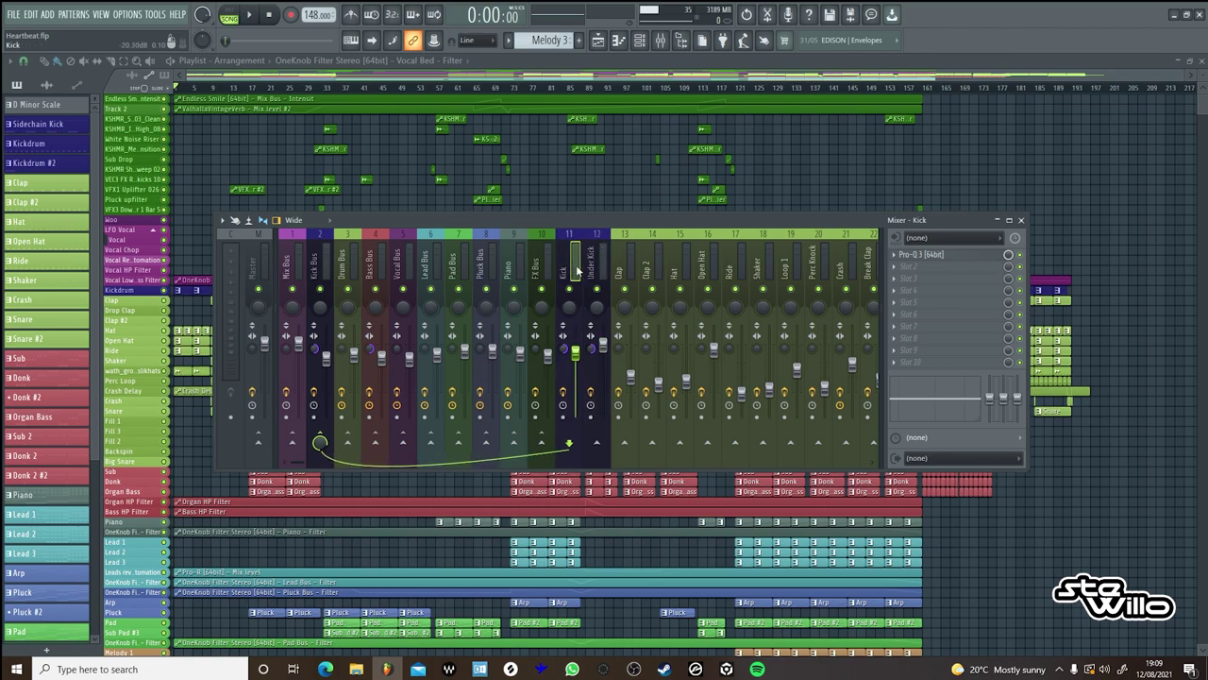
Open the Kick 2 instrument of the drt130TTE07013trance2 channel to examine its pitch curve and click settings.
key(F6)
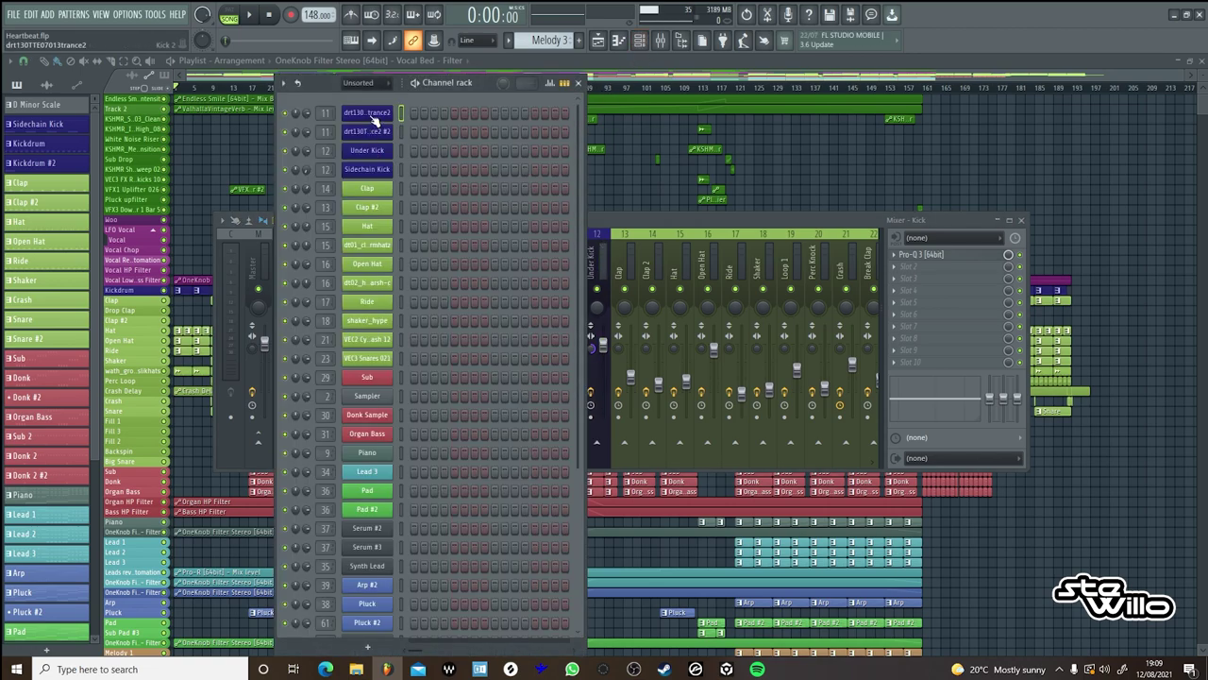
click(376, 115)
drag(395, 151, 469, 169)
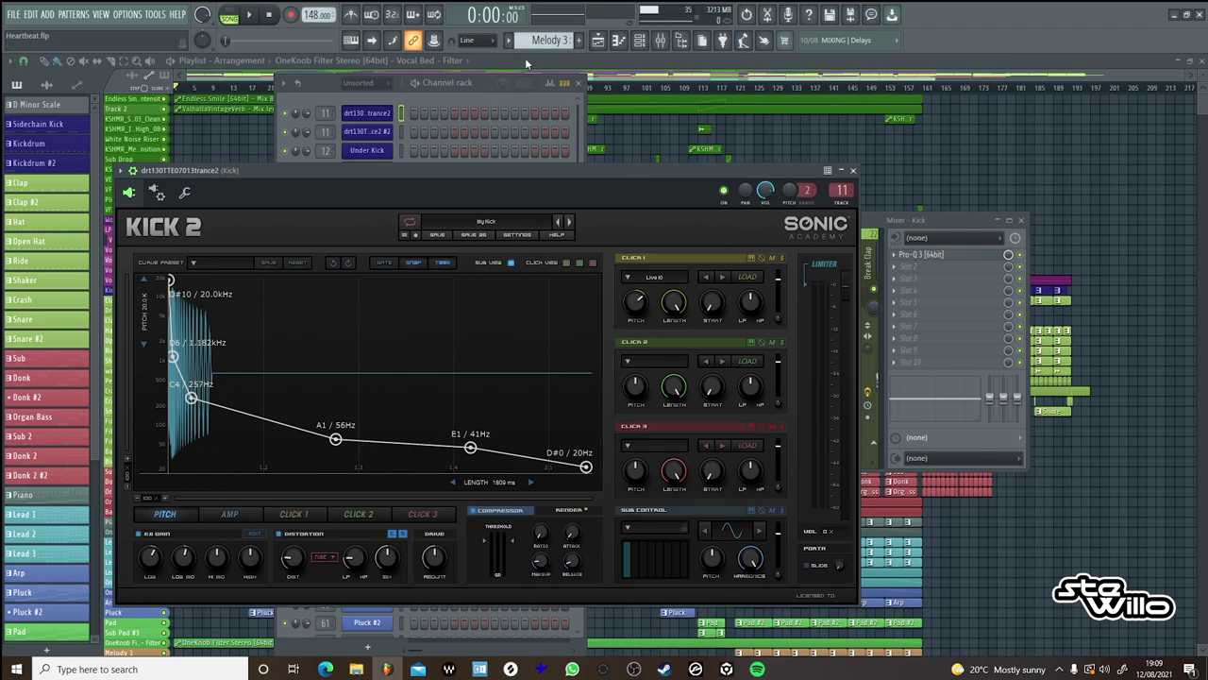
click(372, 133)
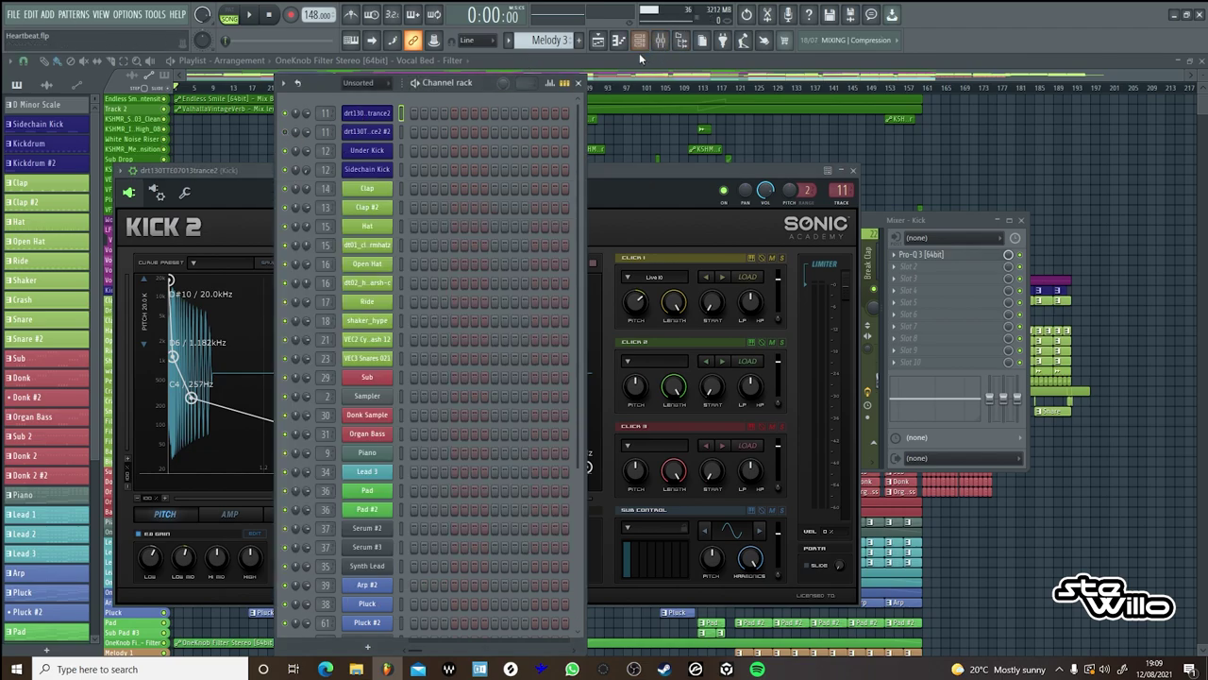
Open the Kickdrum pattern in the piano roll from the playlist and play it back.
click(597, 41)
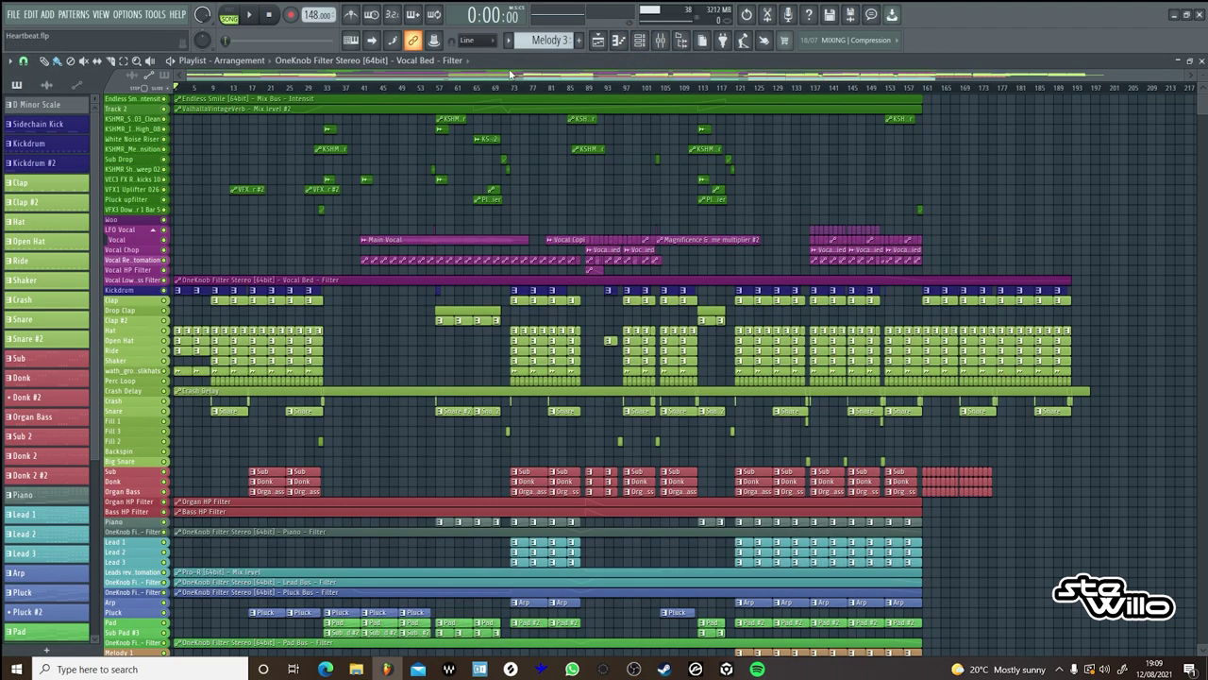
double_click(50, 144)
click(251, 16)
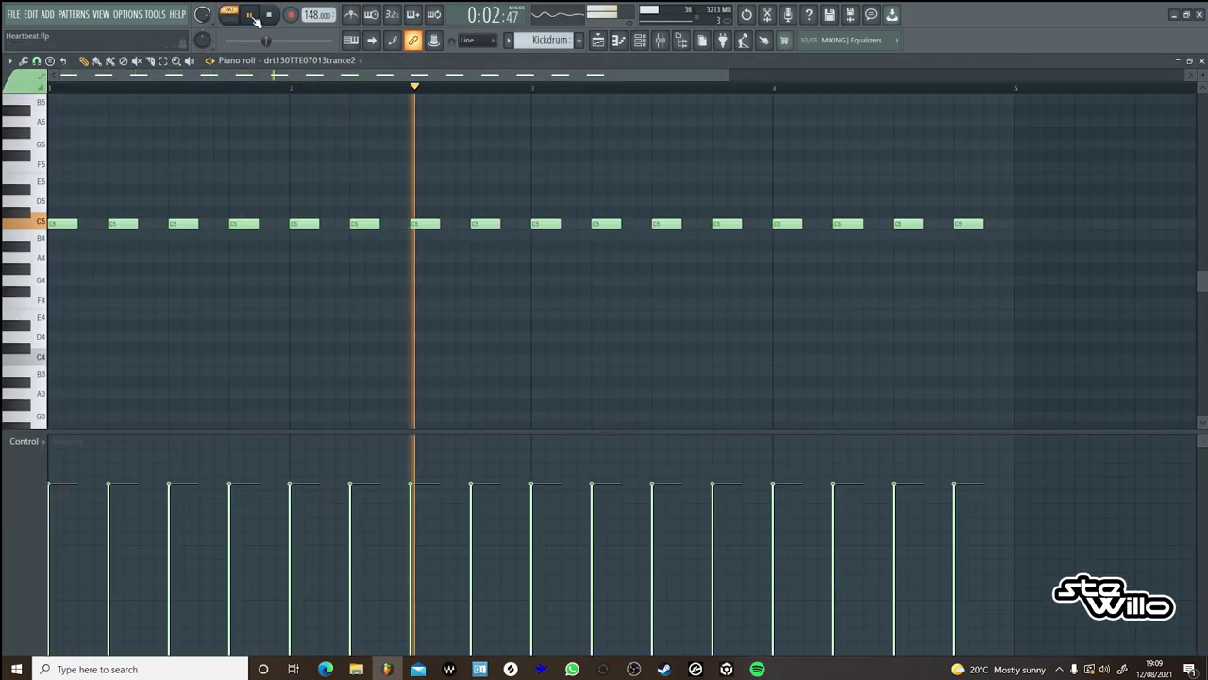
Show the channel rack and examine the Kick 2 instrument of the drt130TTE07013trance2 #2 channel.
click(639, 40)
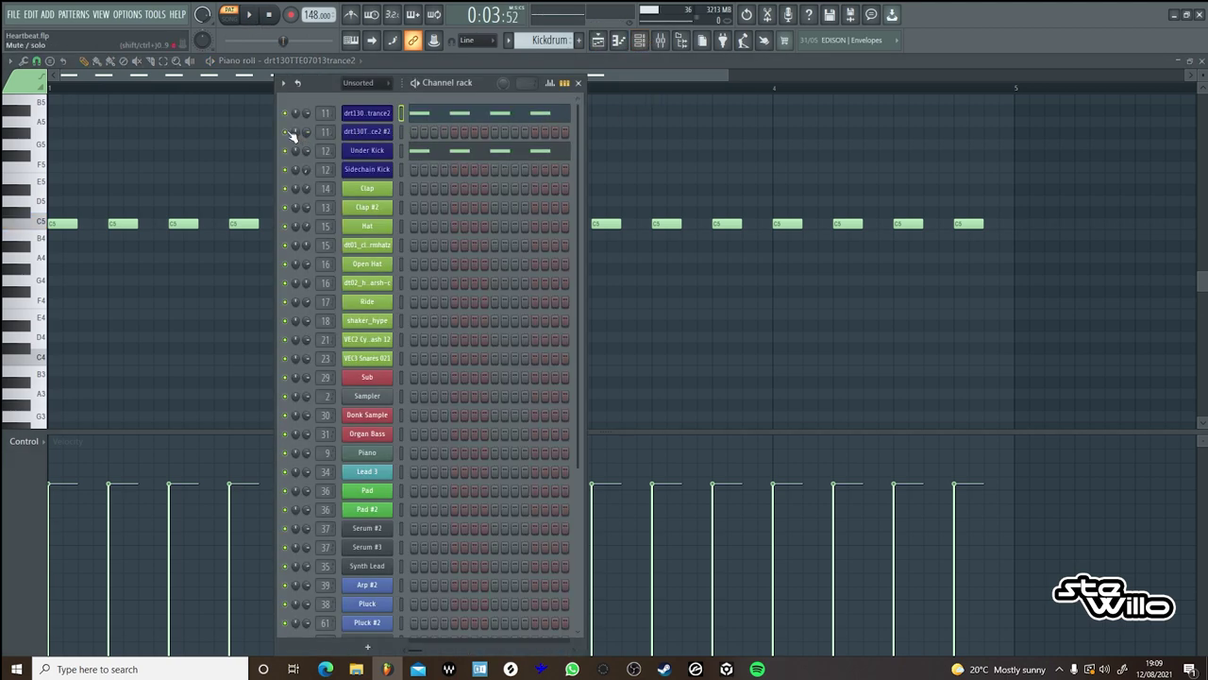
click(366, 133)
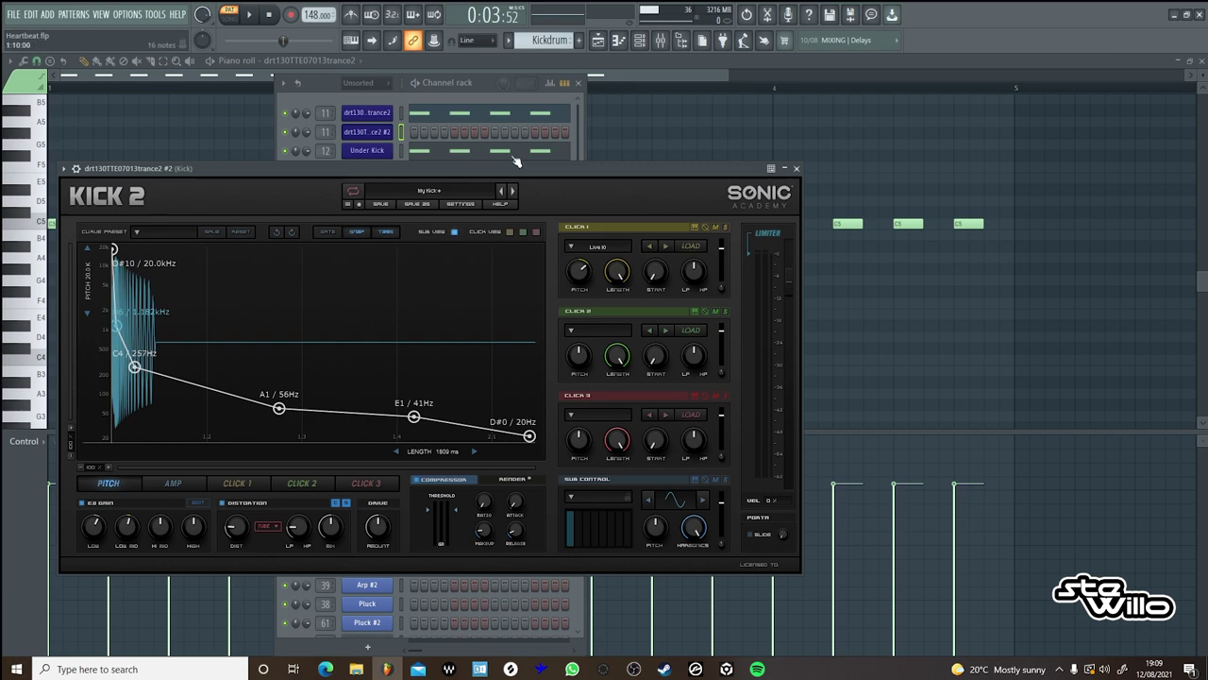
Mute the Under Kick channel and play the Kickdrum pattern from the start to hear the main kick.
click(581, 131)
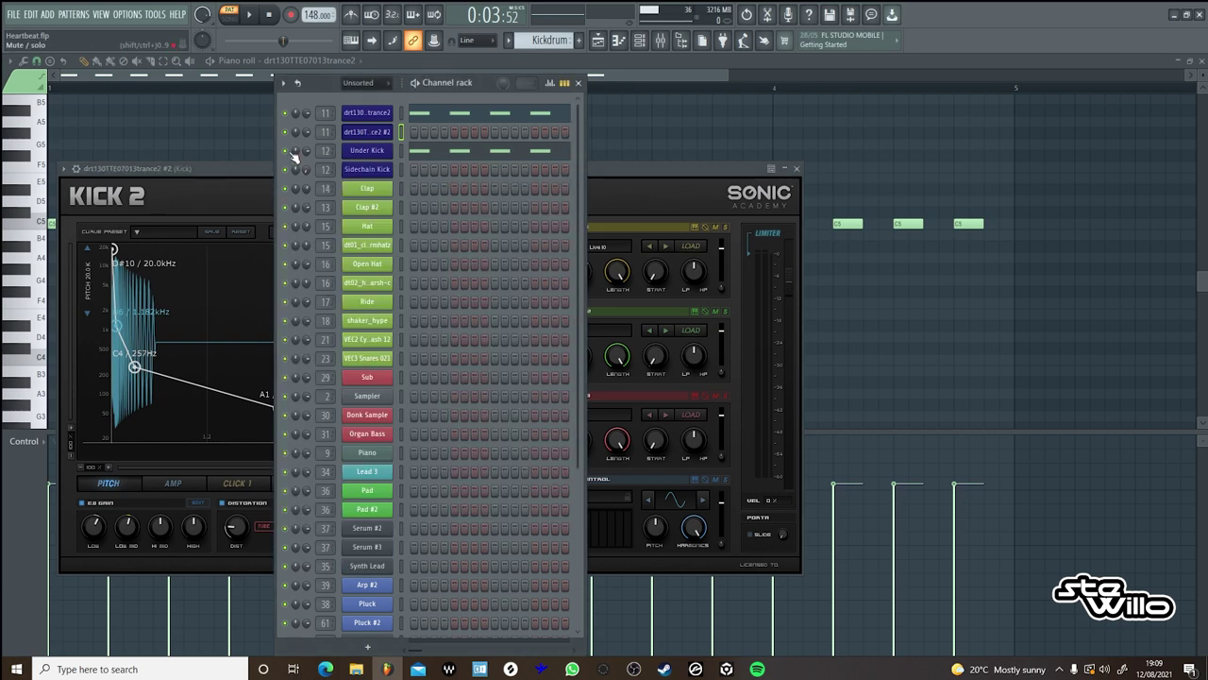
click(269, 15)
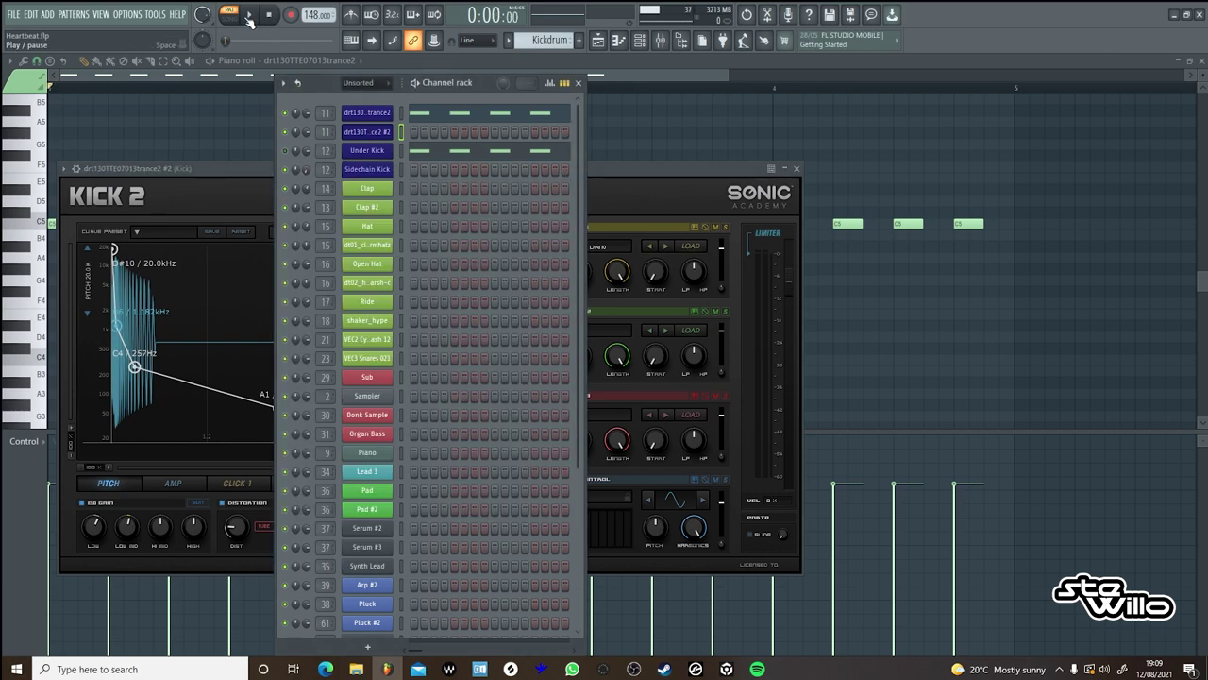
click(252, 15)
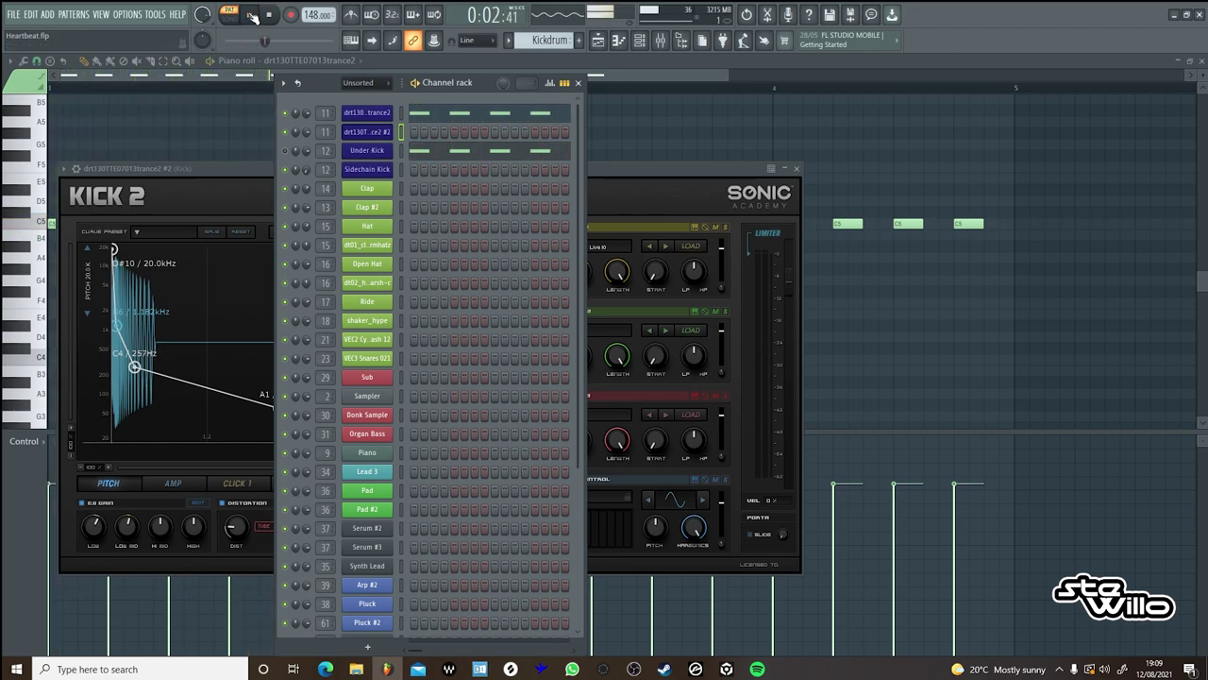
Solo the Under Kick channel to hear it alone in the Kickdrum pattern.
click(286, 114)
right_click(286, 151)
click(285, 152)
right_click(286, 153)
click(302, 160)
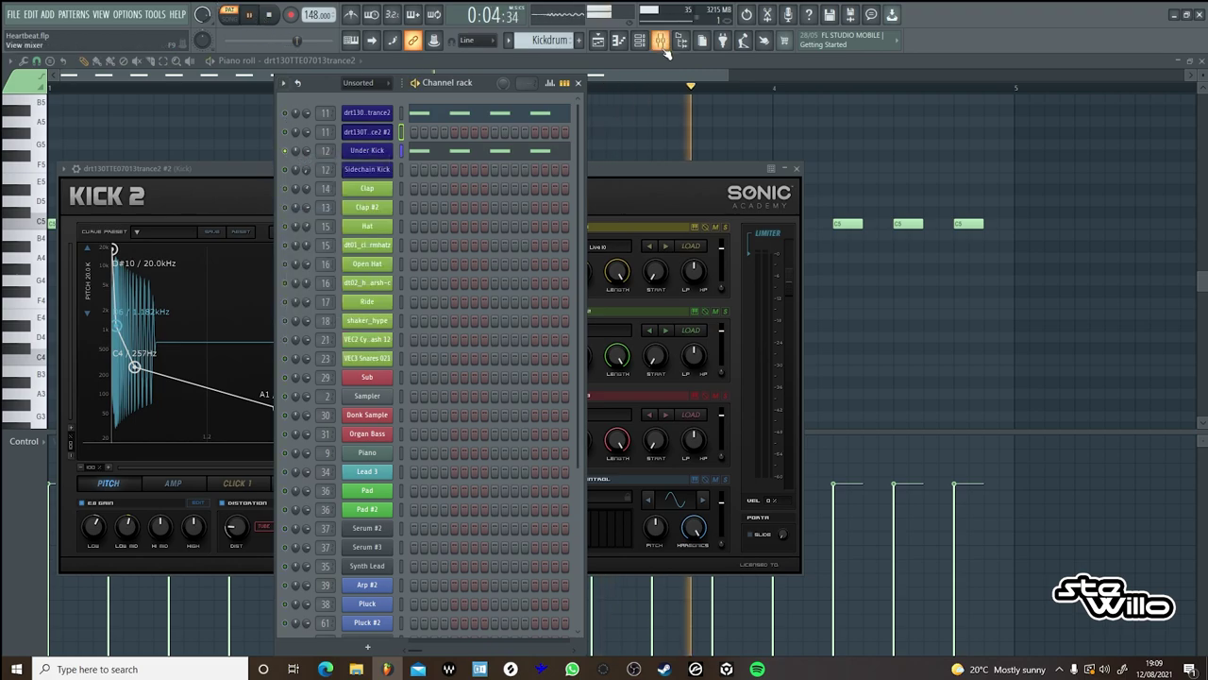
Open the Pro-Q 3 equalizer on the Under Kick mixer track and examine its curve while the pattern plays.
click(661, 45)
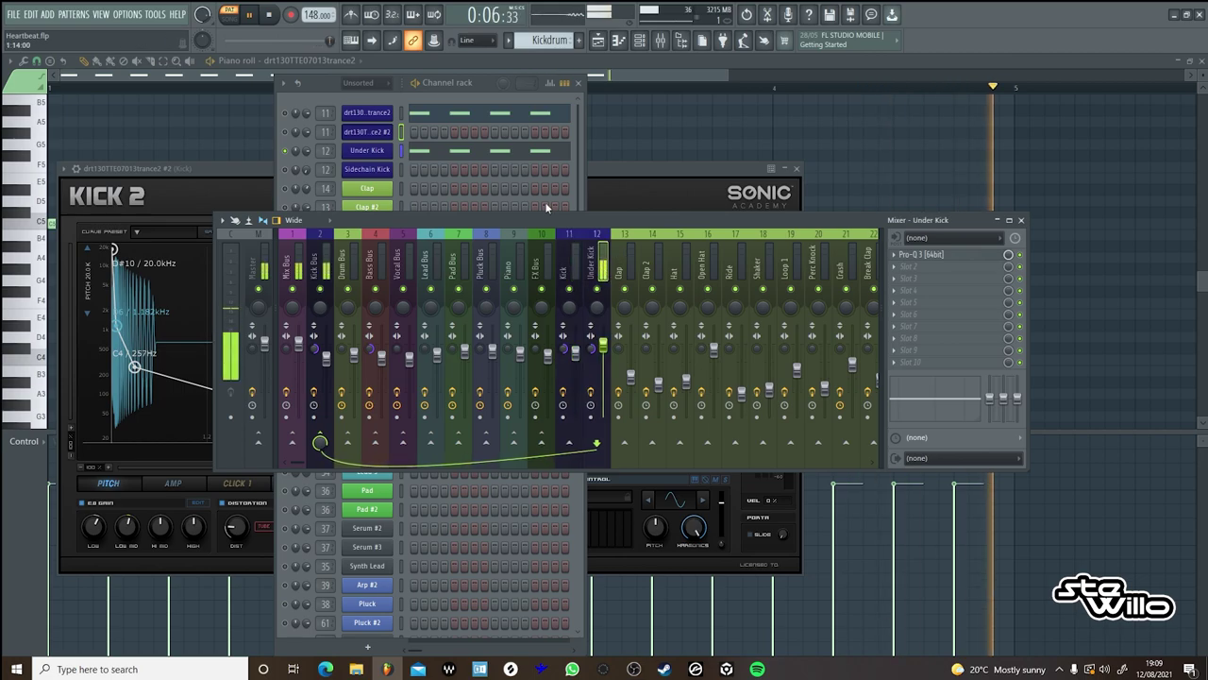
key(space)
click(930, 255)
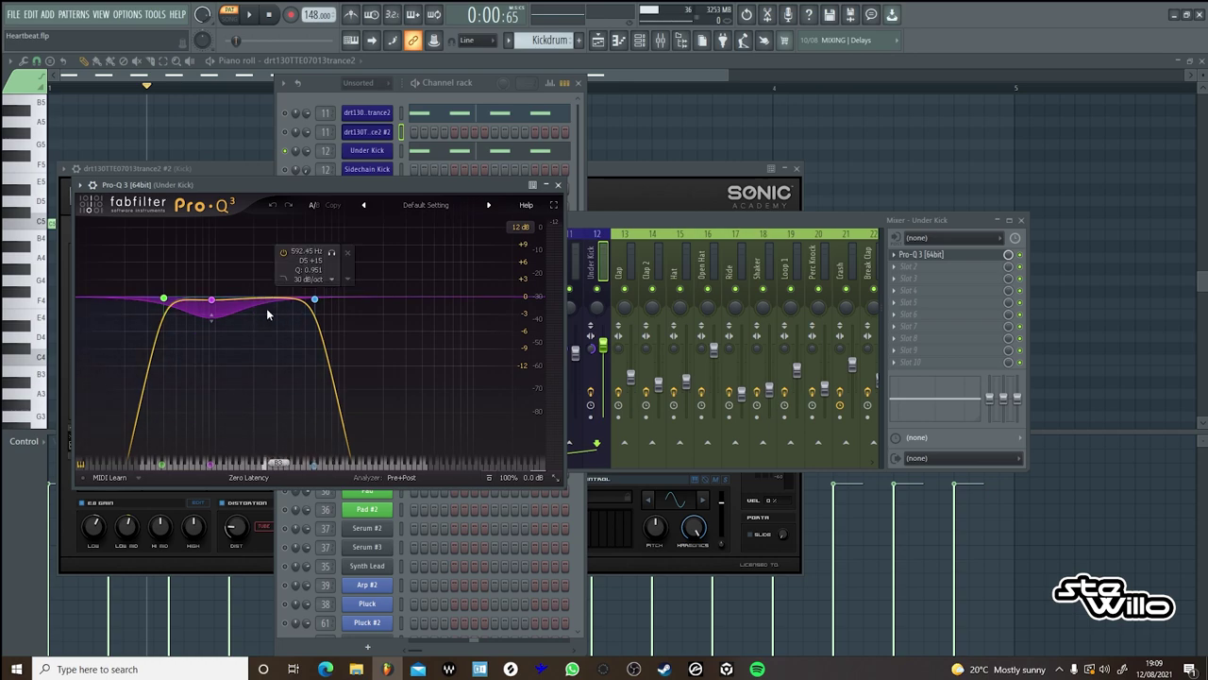
click(253, 17)
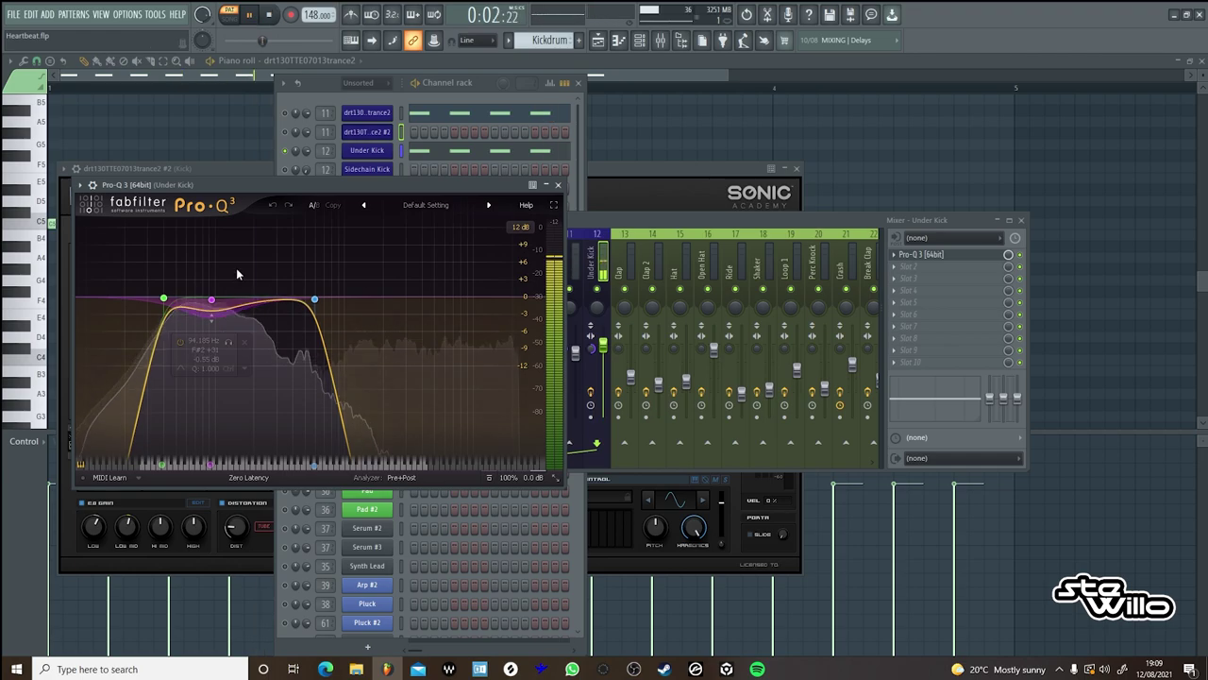
click(251, 15)
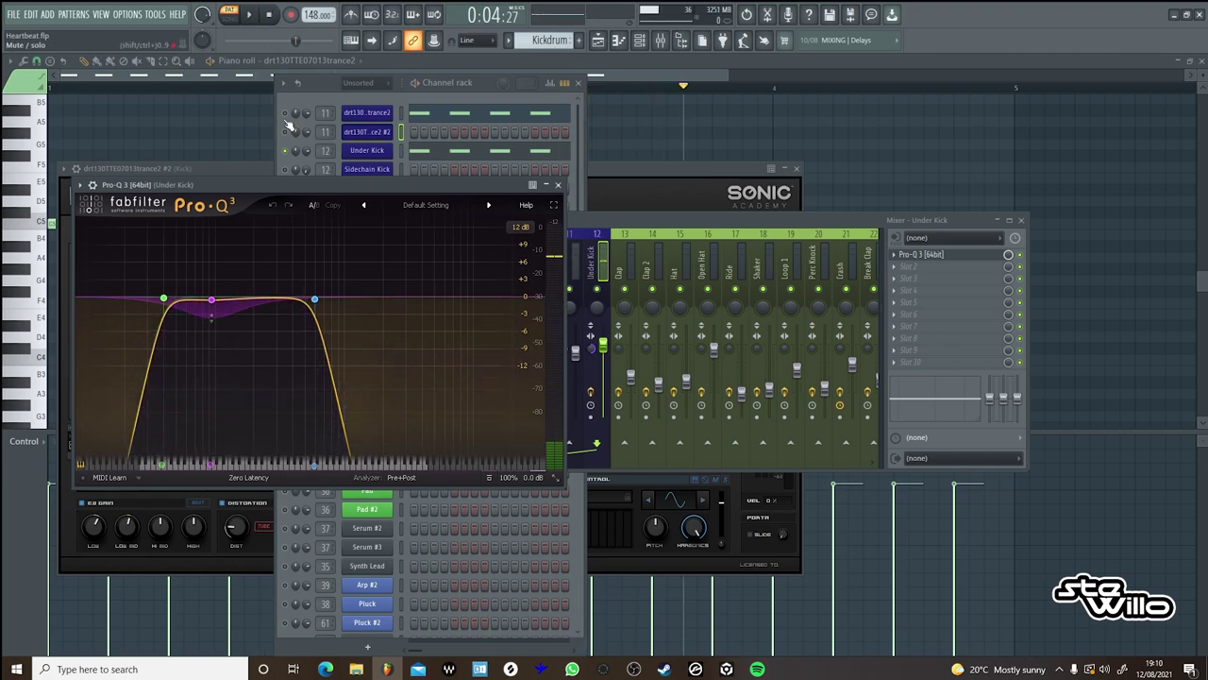
Solo the drt130TTE07013trance2 kick channel and play the Kickdrum pattern to hear it alone.
right_click(285, 115)
click(309, 124)
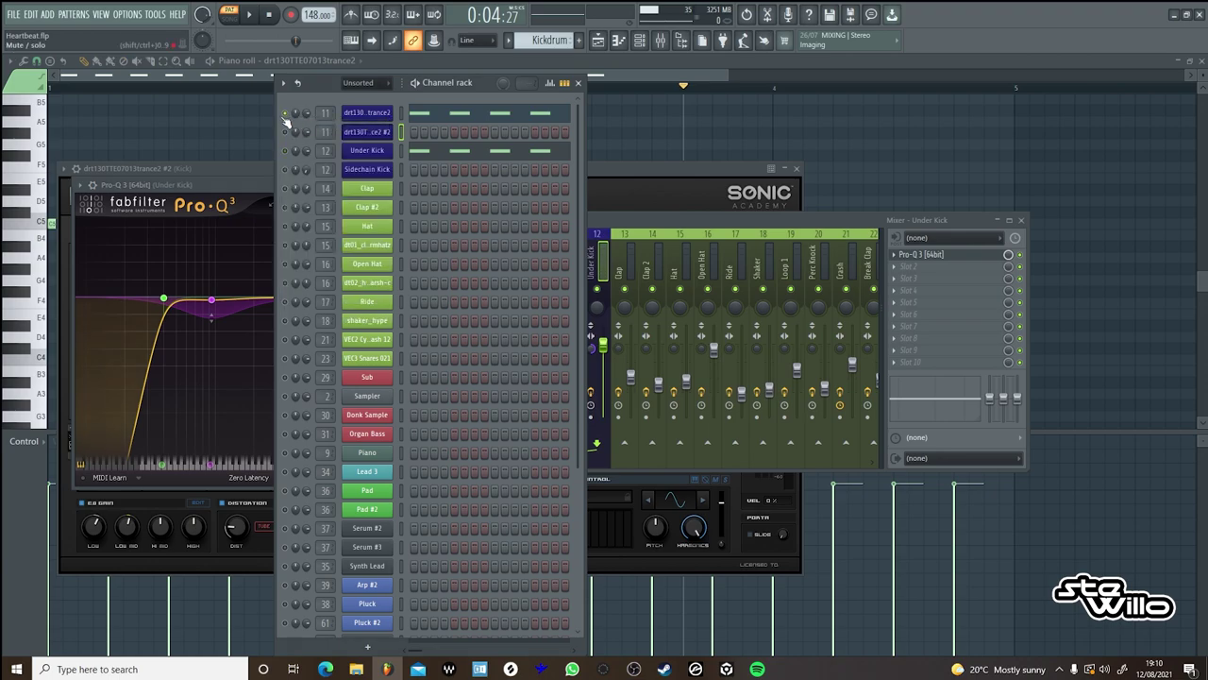
right_click(286, 114)
click(292, 110)
key(space)
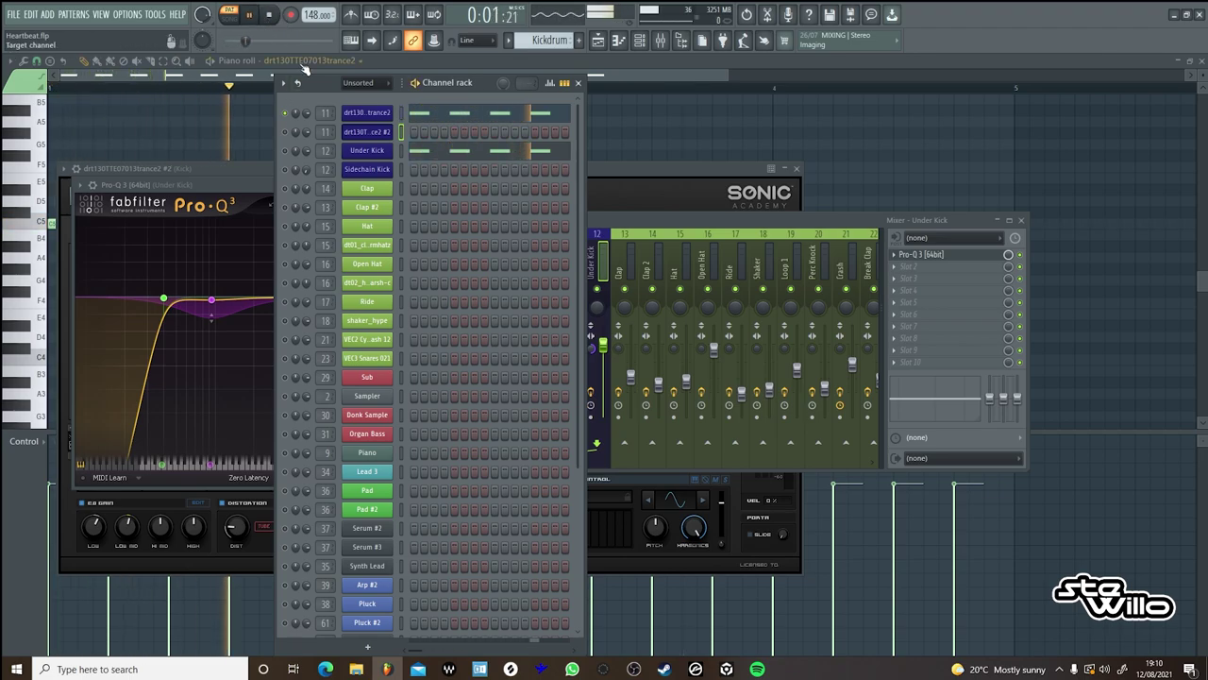
click(251, 15)
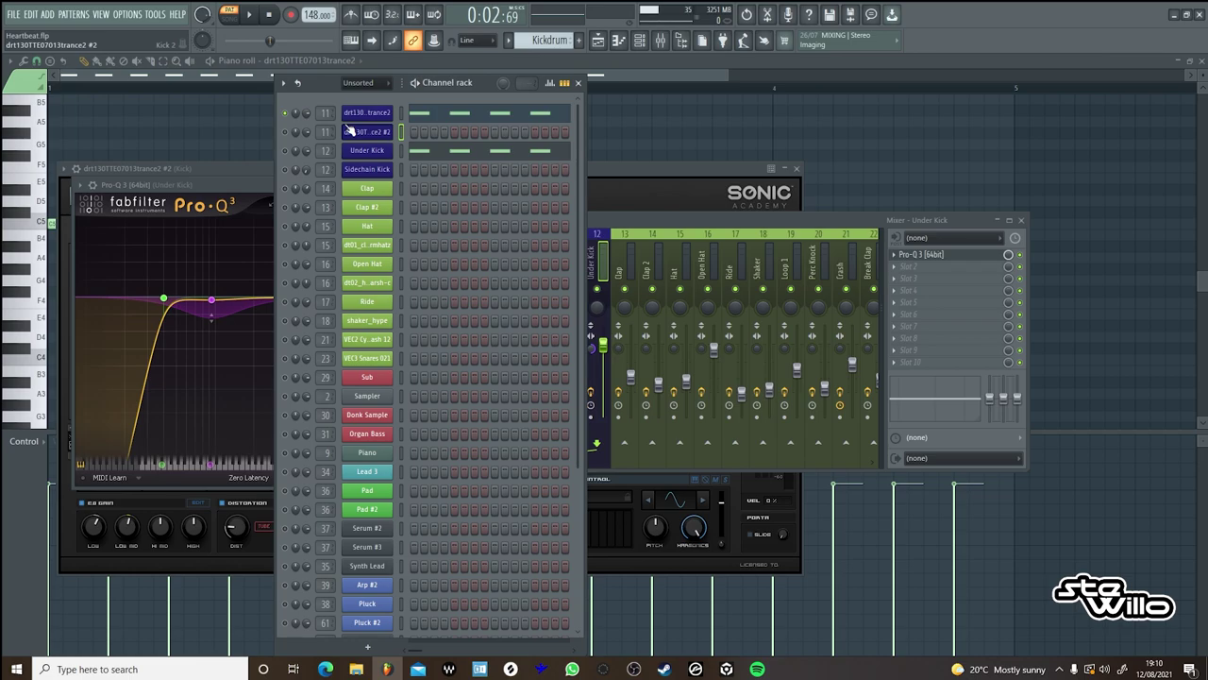
Open the Pro-Q 3 equalizer on the Kick mixer track and play the Kickdrum pattern through it.
click(683, 226)
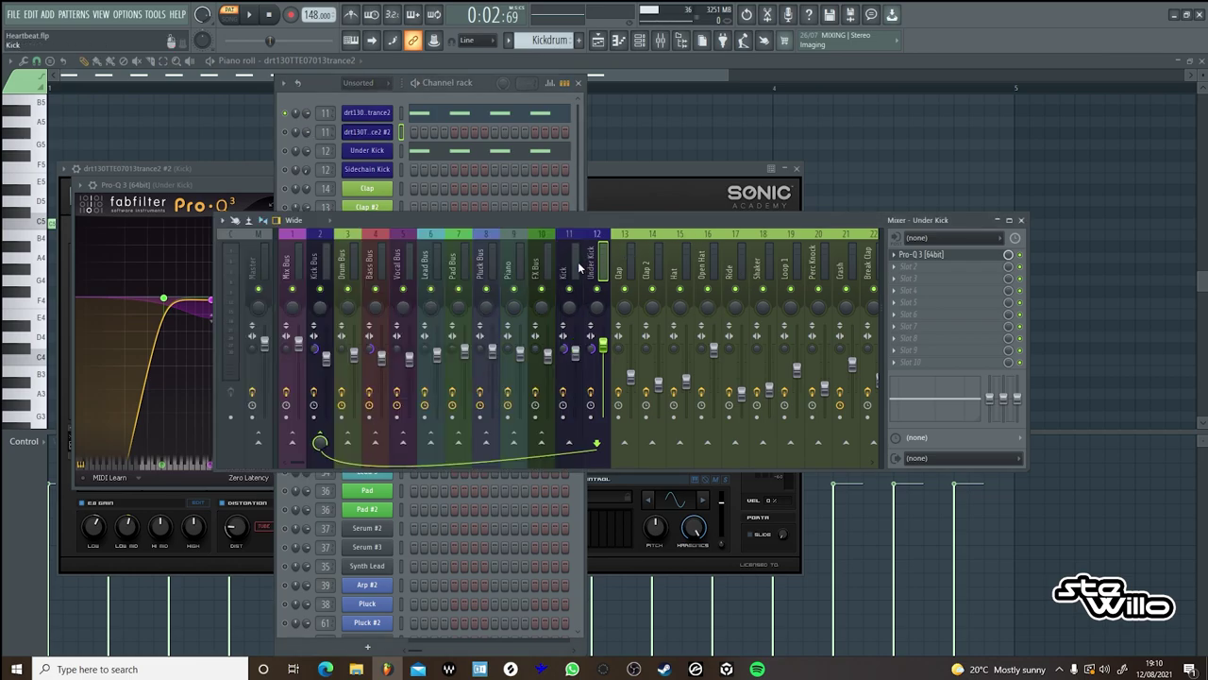
click(576, 266)
click(938, 256)
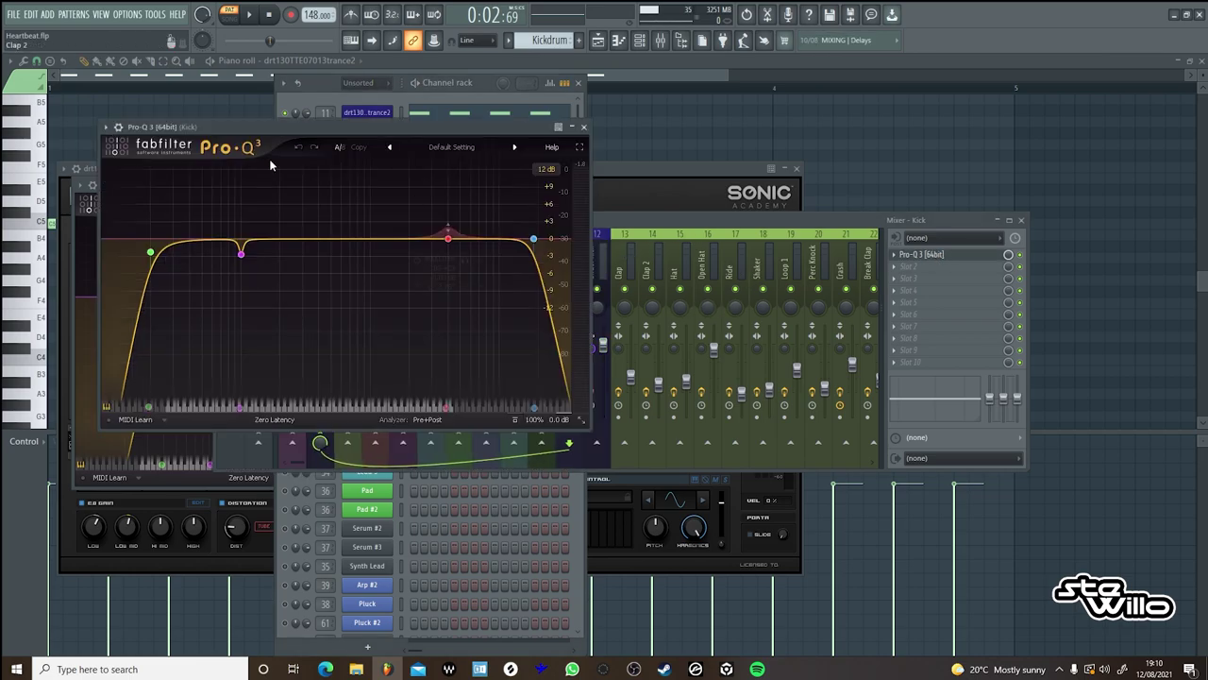
click(249, 14)
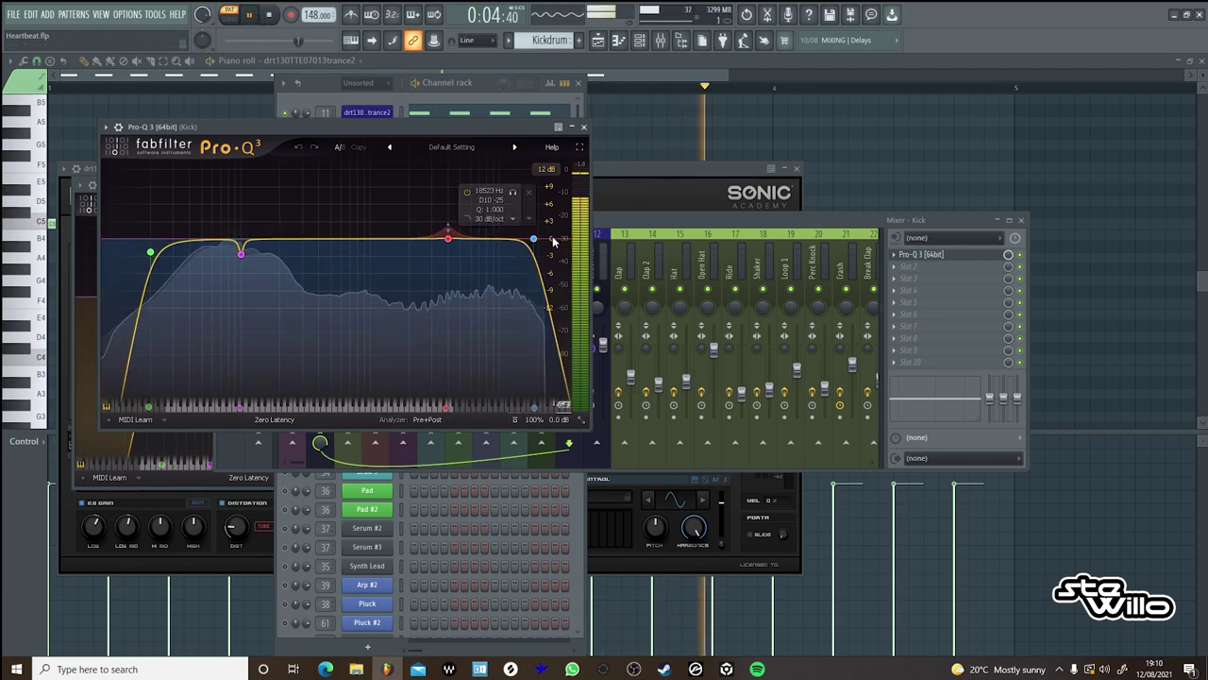
Examine the low cut, the two bell bands and the high cut in the Kick track's Pro-Q 3.
click(150, 253)
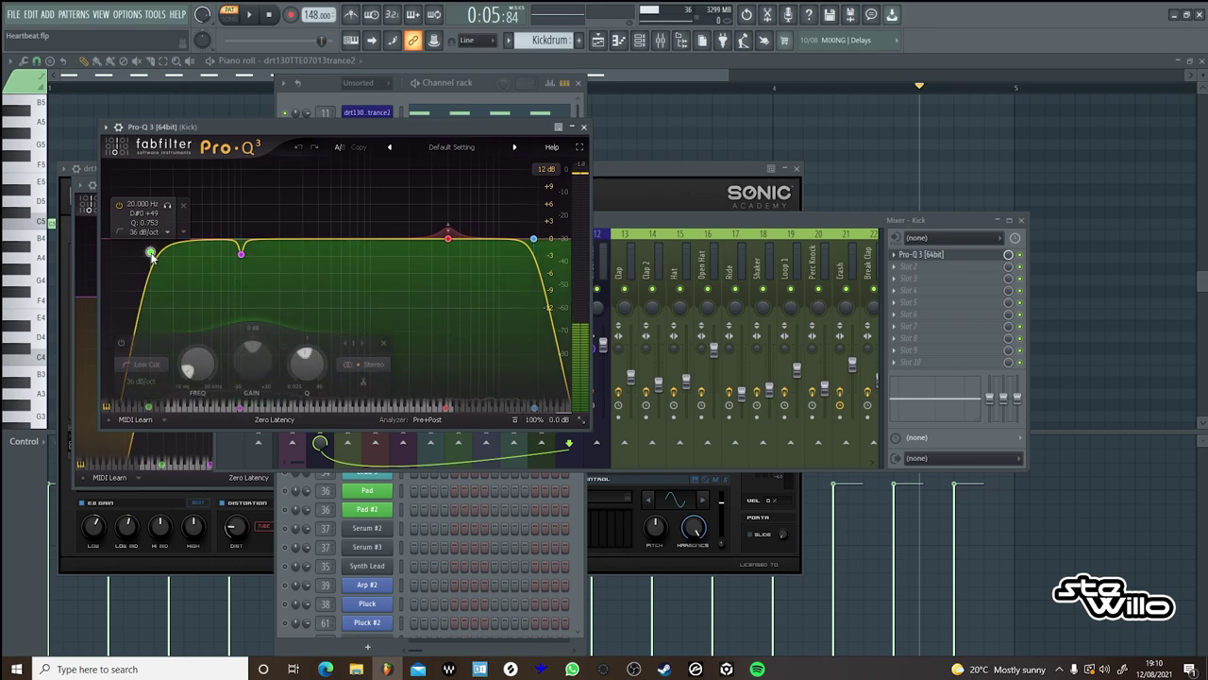
click(242, 255)
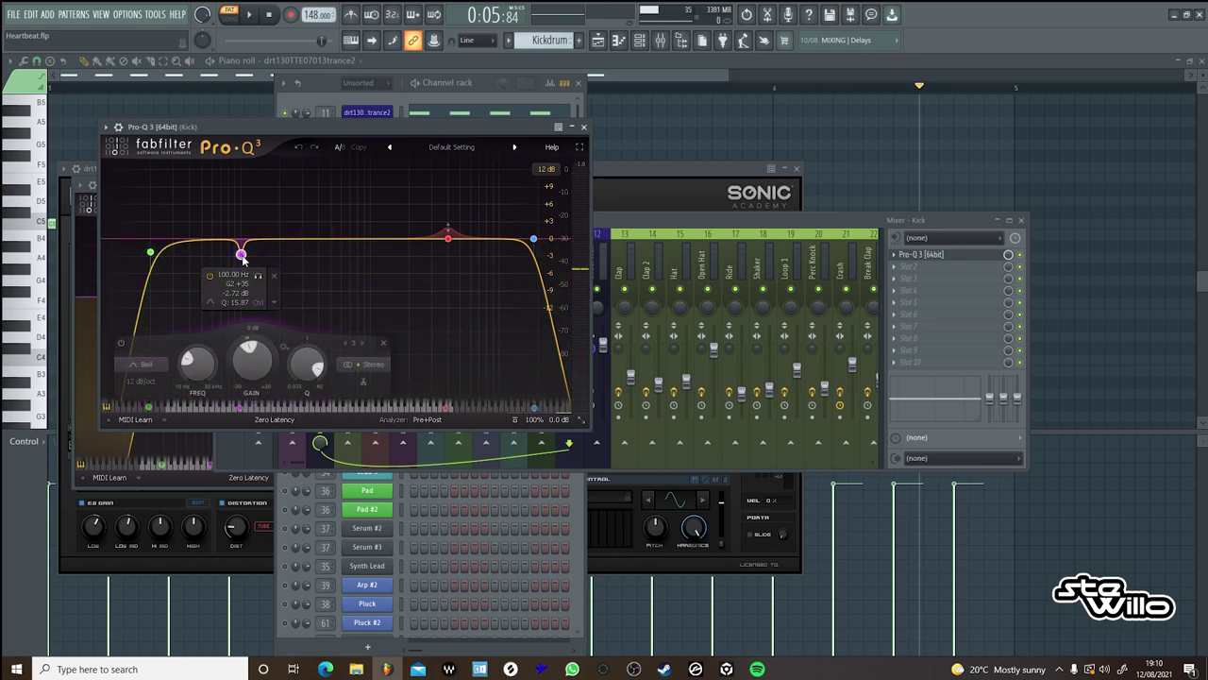
click(448, 239)
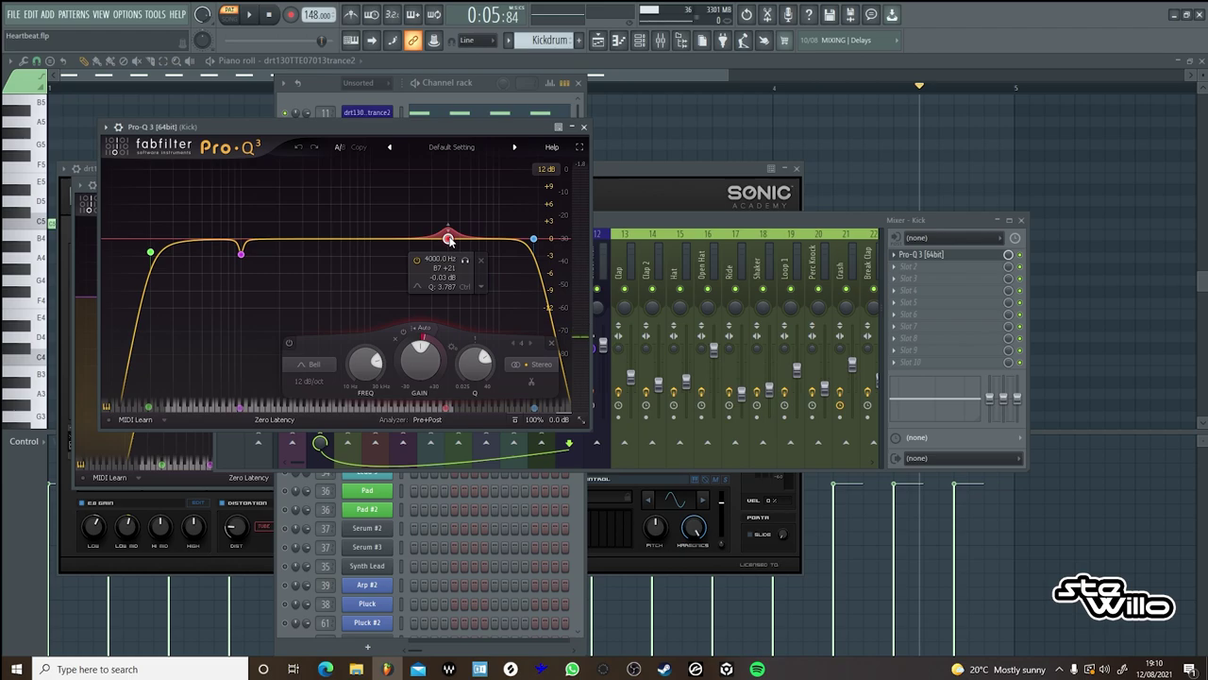
click(534, 238)
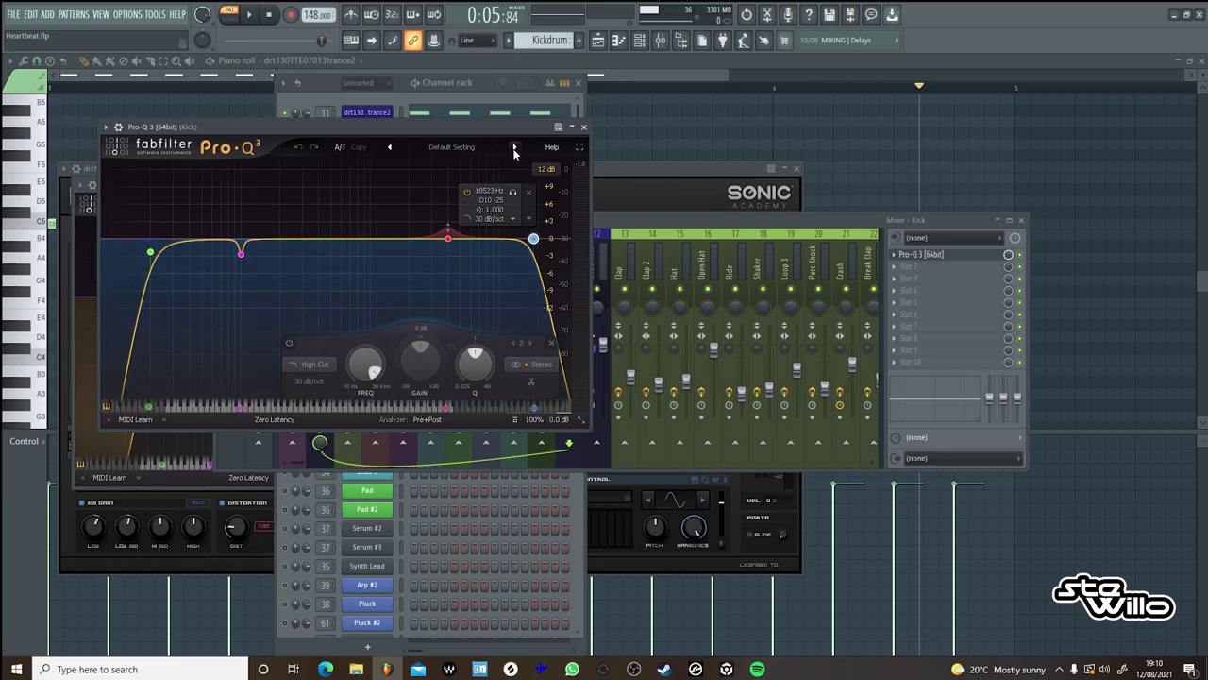
Play the Kickdrum pattern with the main kick and Under Kick enabled together, and select the Kick Bus mixer track.
click(623, 222)
click(540, 83)
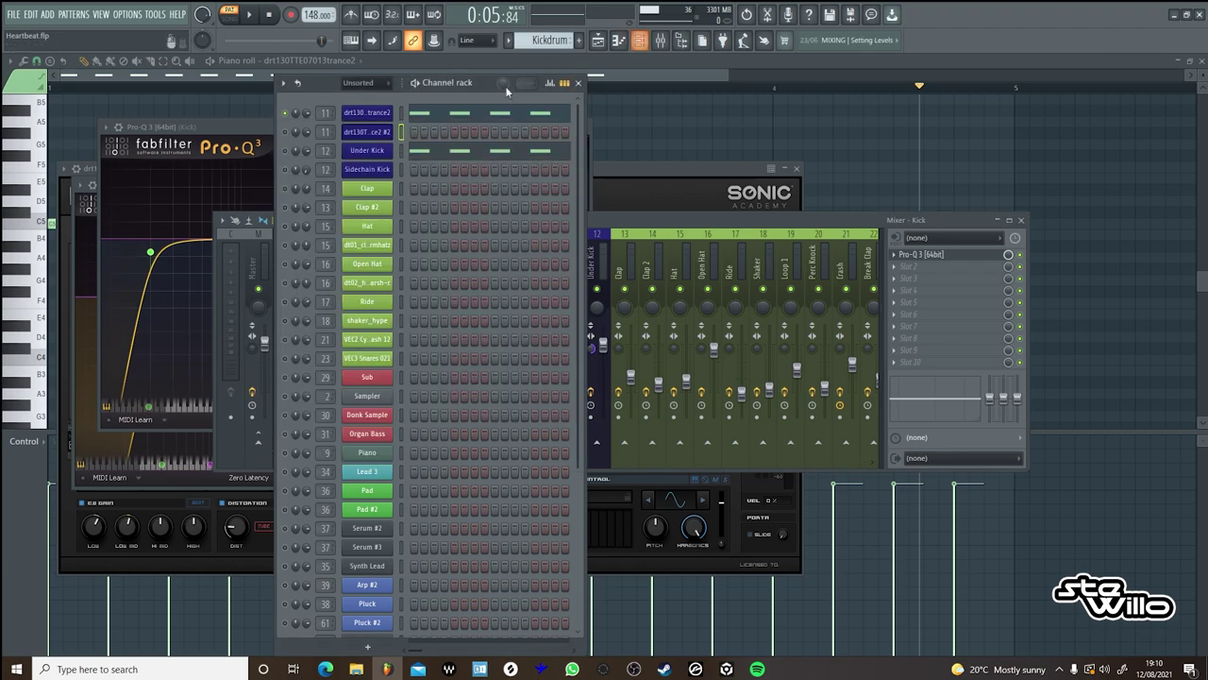
click(267, 17)
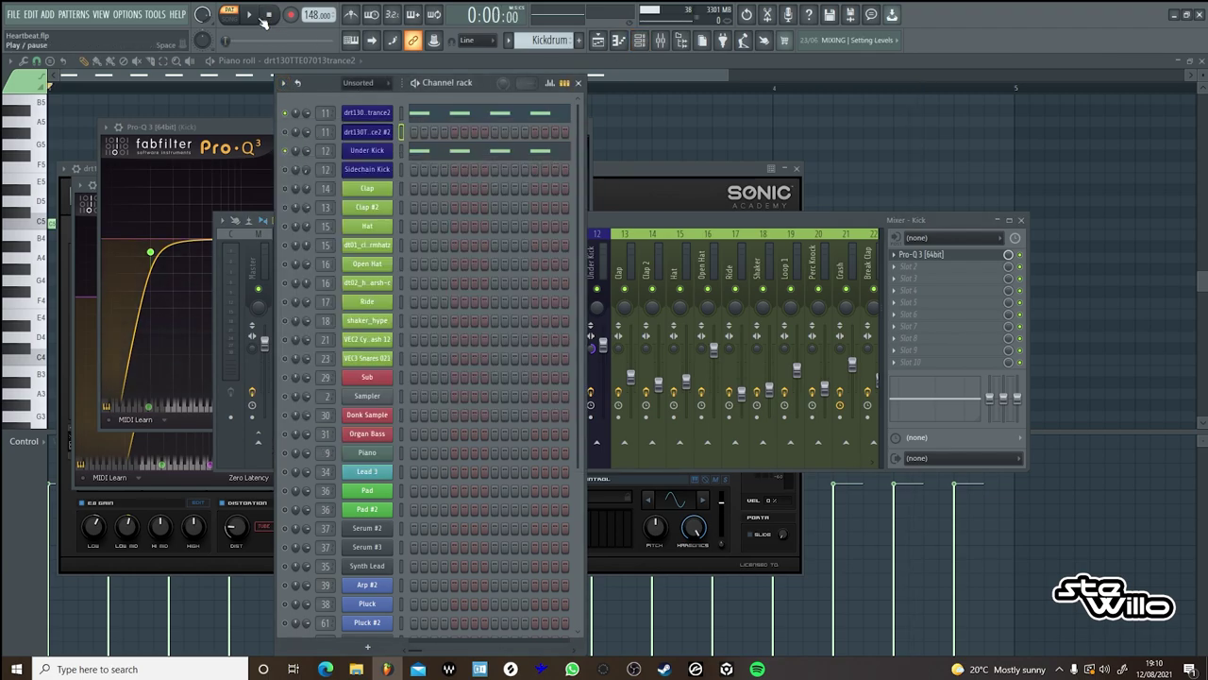
click(255, 16)
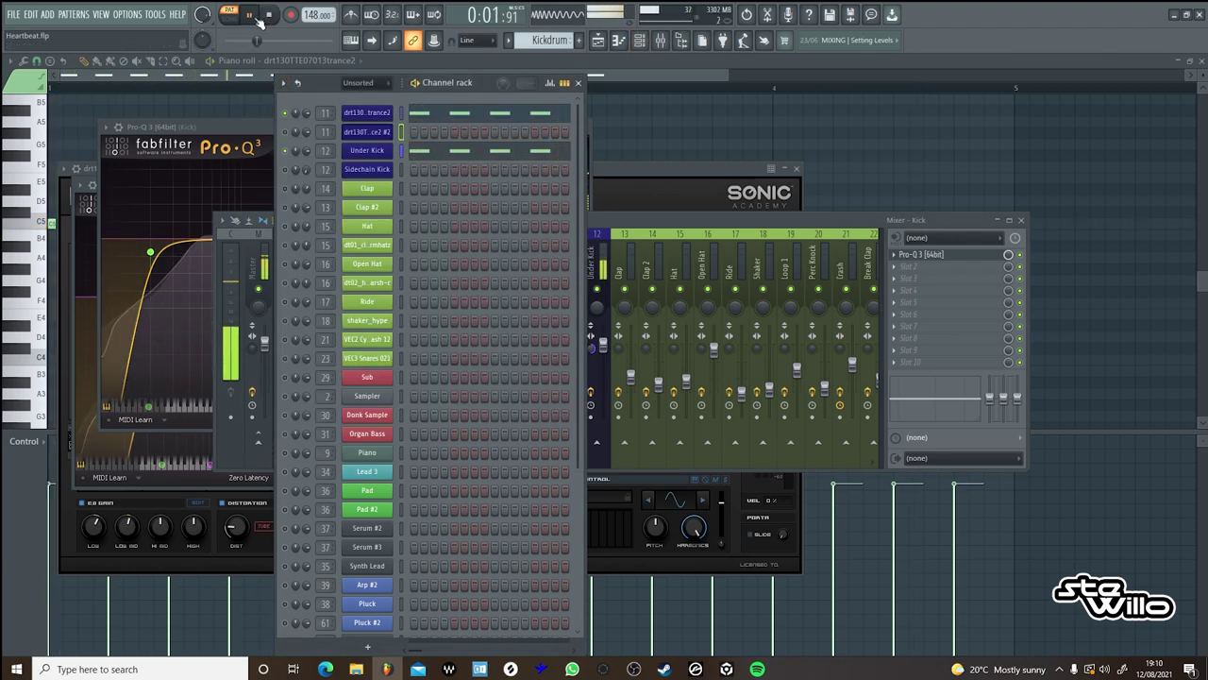
click(255, 19)
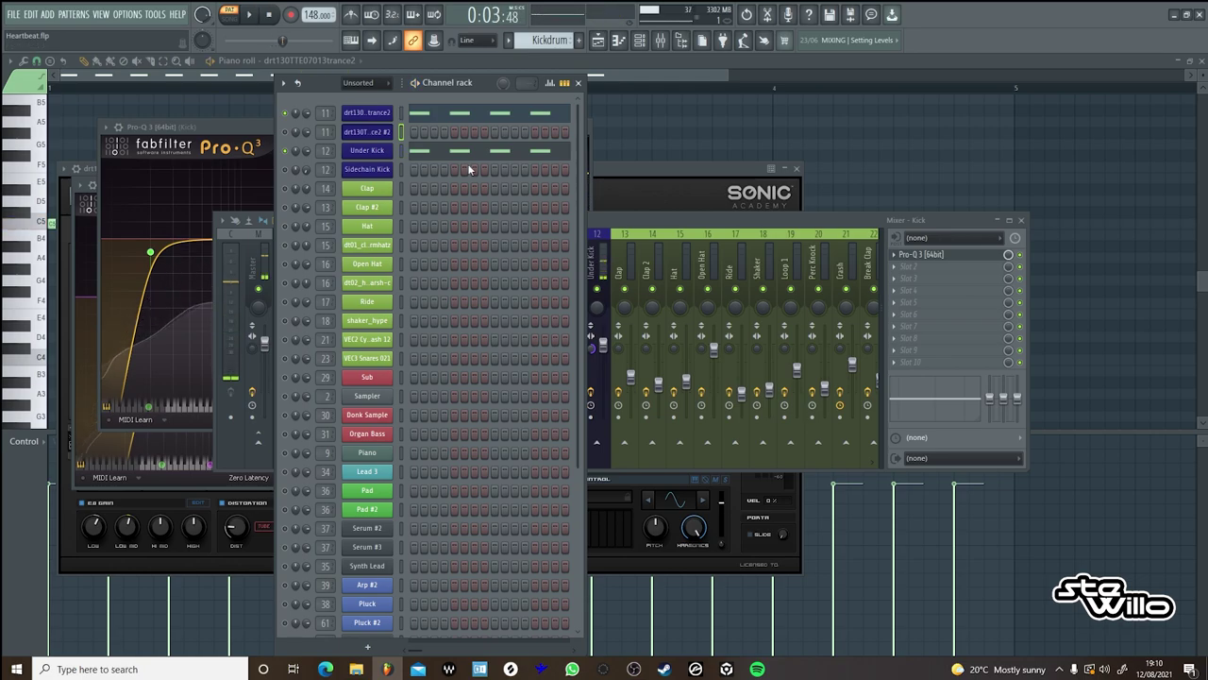
click(621, 223)
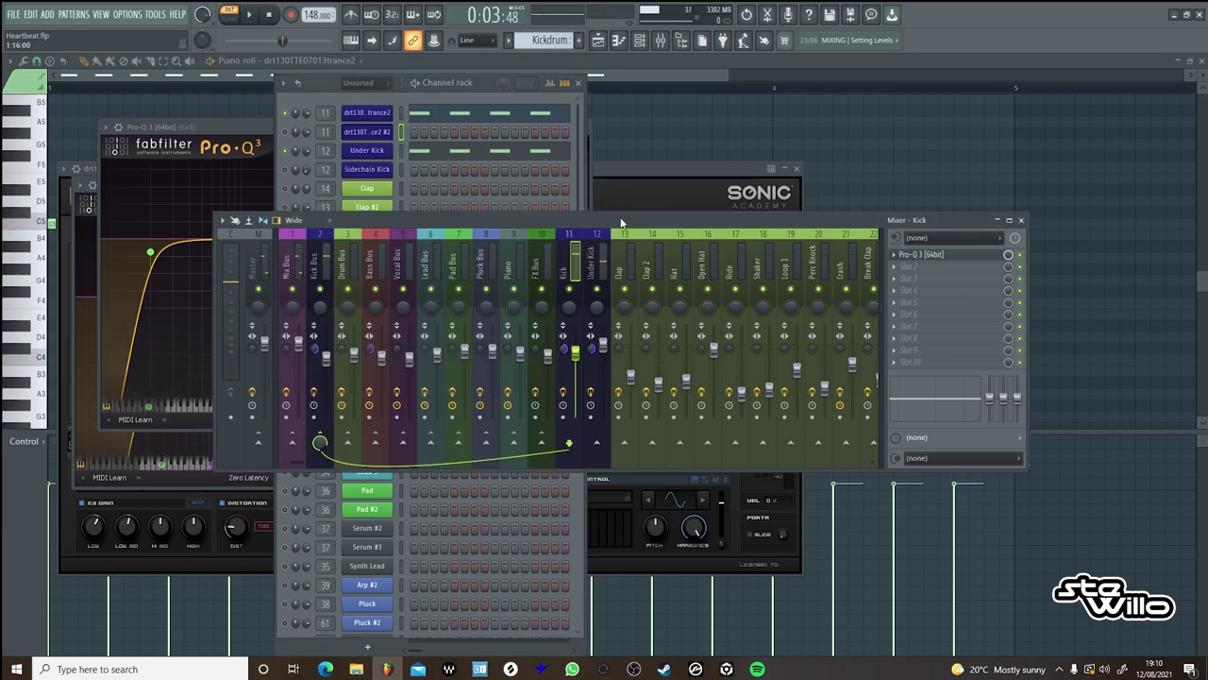
click(315, 267)
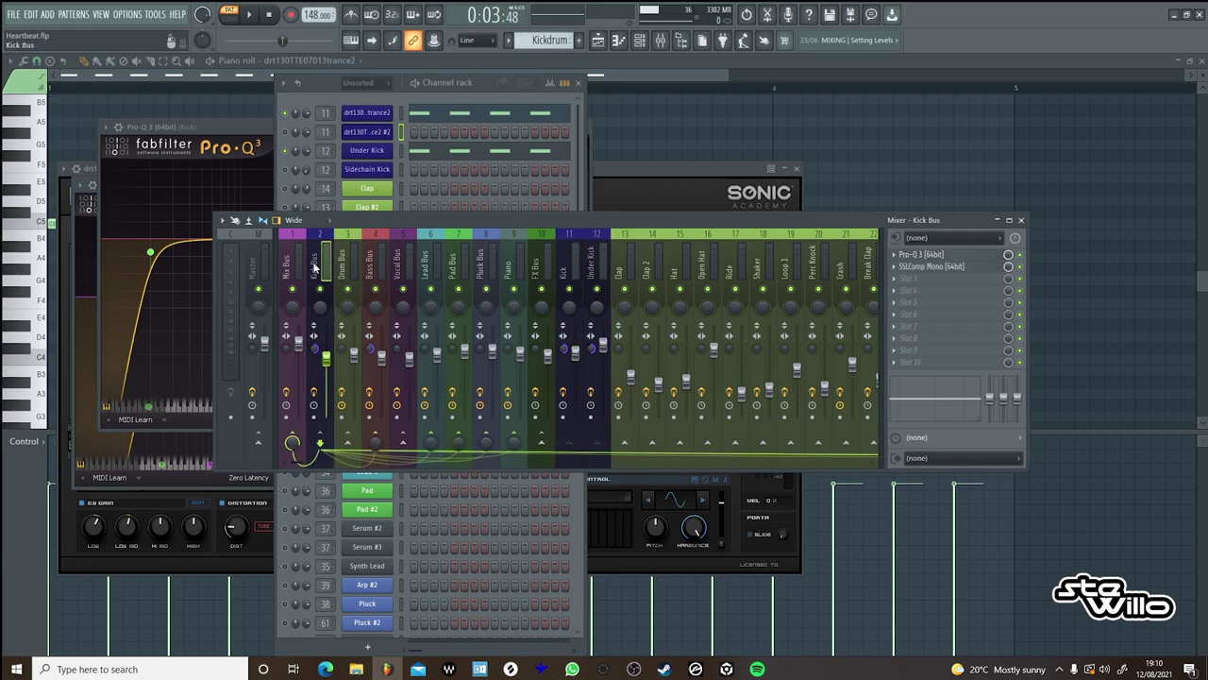
Zoom the playlist into the opening section, select bars 1 to 8 and play them in song mode.
click(597, 41)
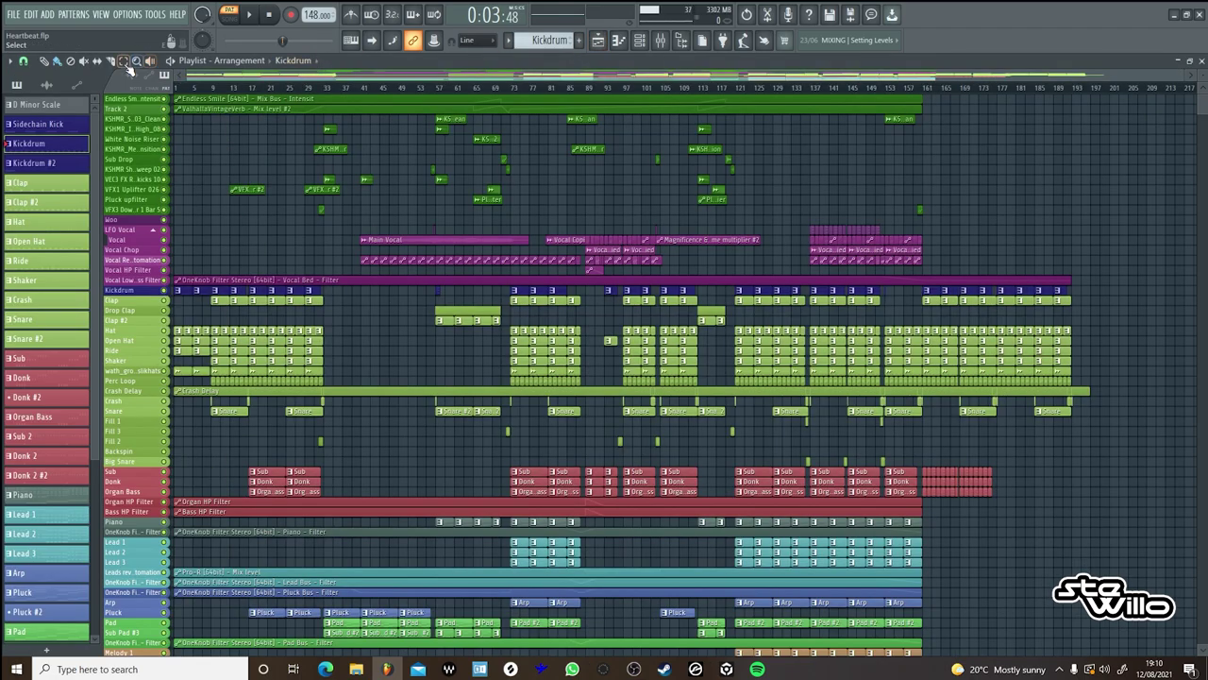
drag(1178, 75, 433, 76)
drag(326, 89, 36, 116)
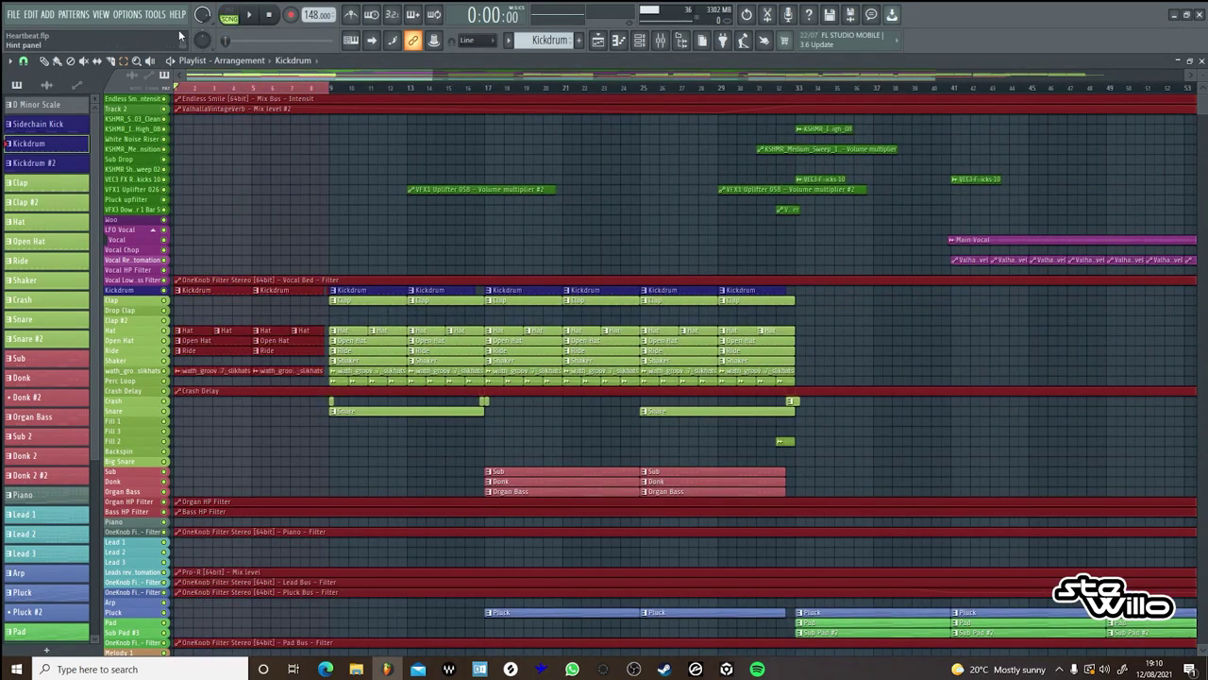
click(255, 16)
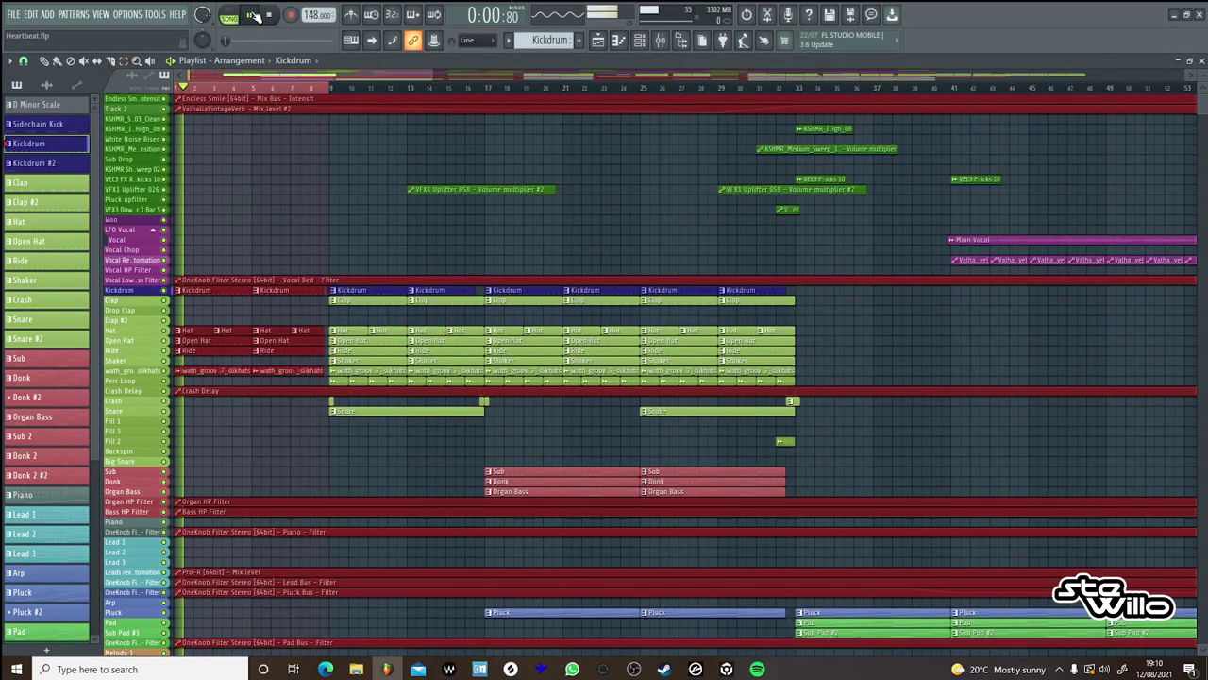
Unmute all channels in the channel rack so the full arrangement plays along with the kicks.
click(659, 40)
click(640, 41)
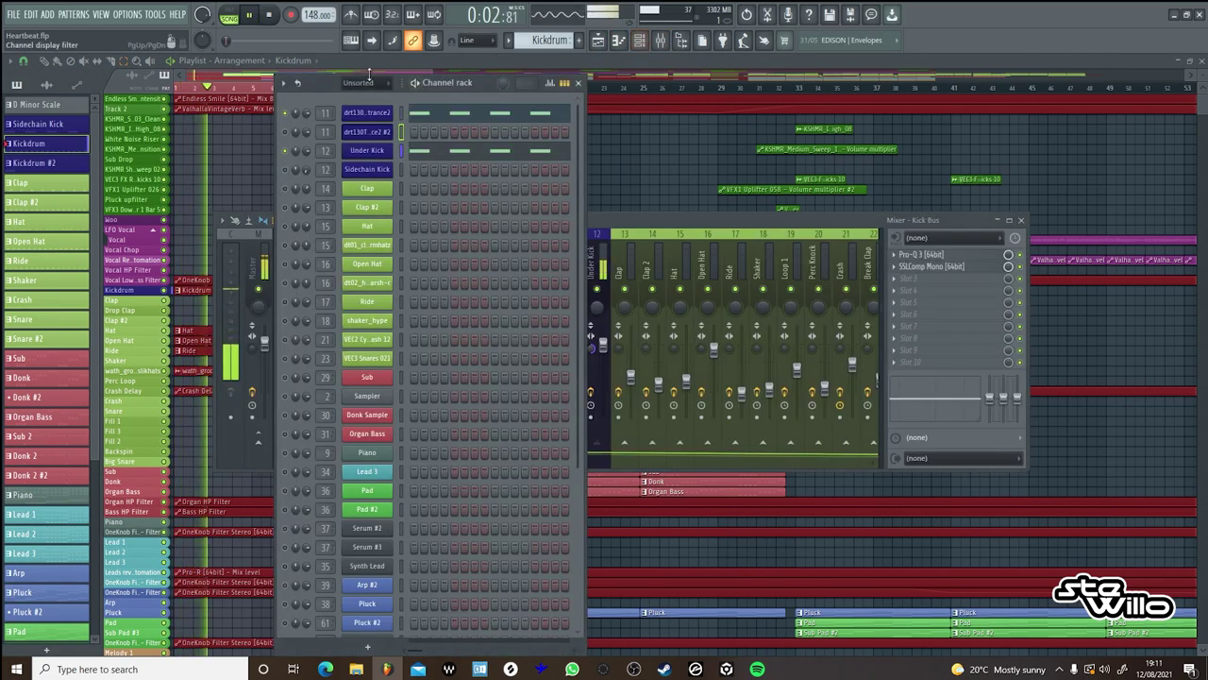
click(229, 15)
right_click(286, 112)
click(296, 120)
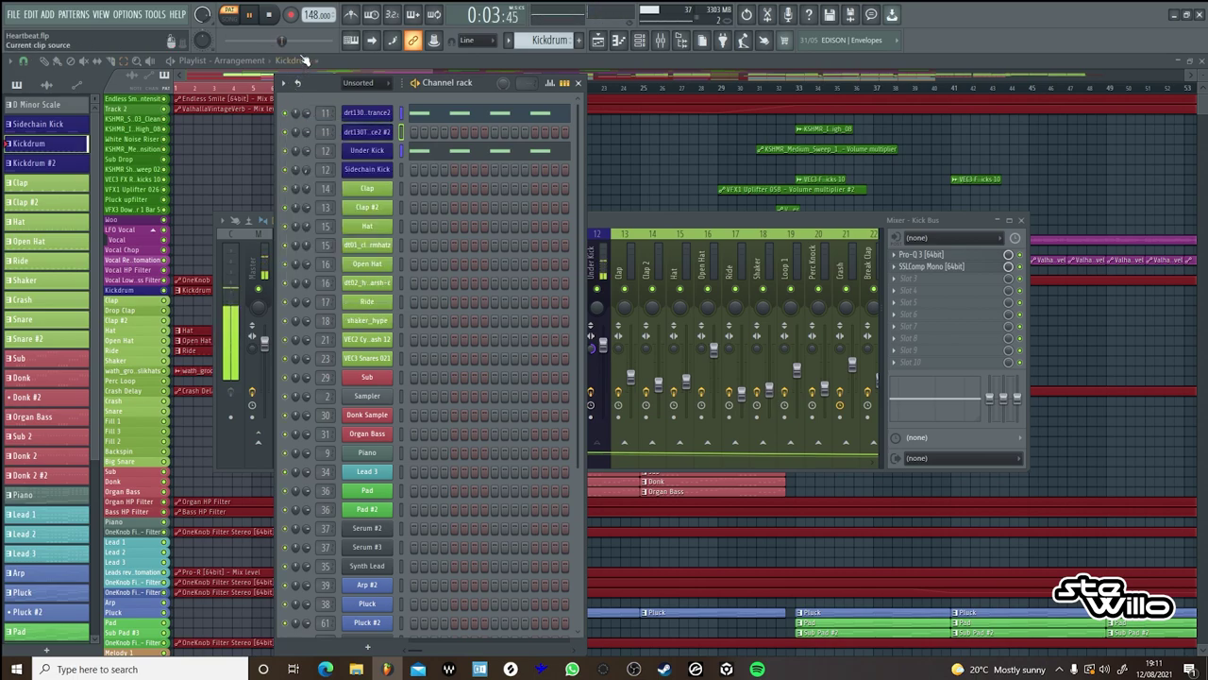
Return to song playback in the playlist and loop bars 9 to 12 to hear the full drums.
click(620, 61)
key(l)
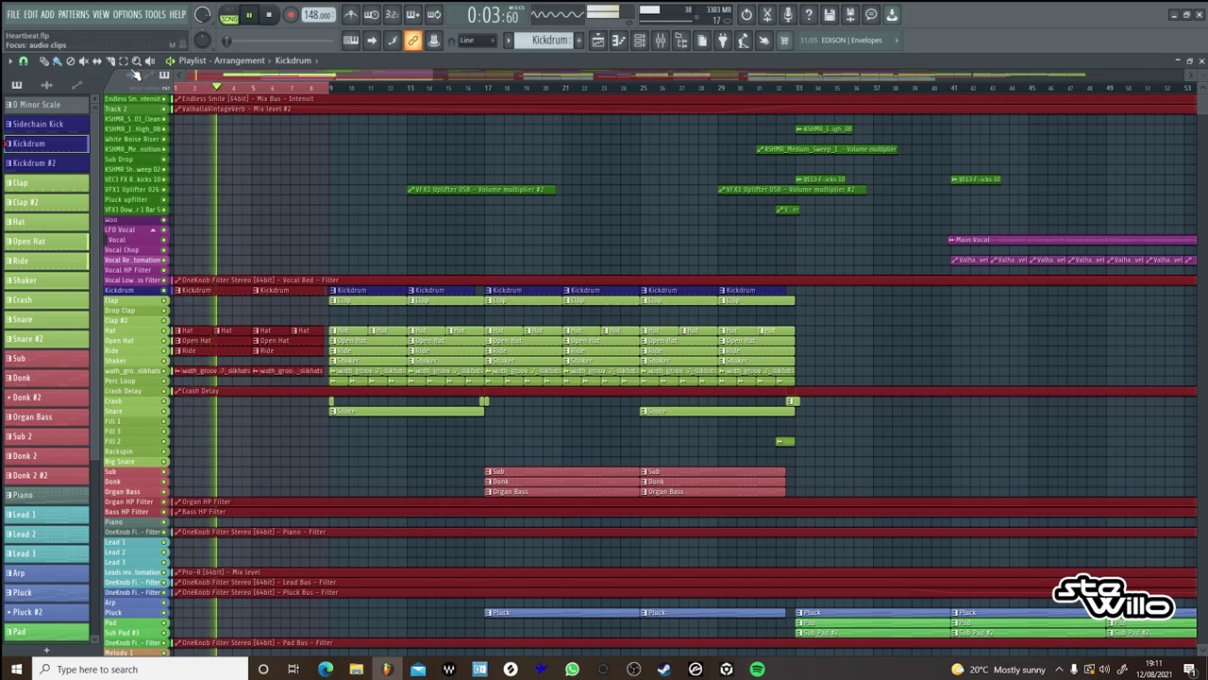
drag(332, 89, 412, 95)
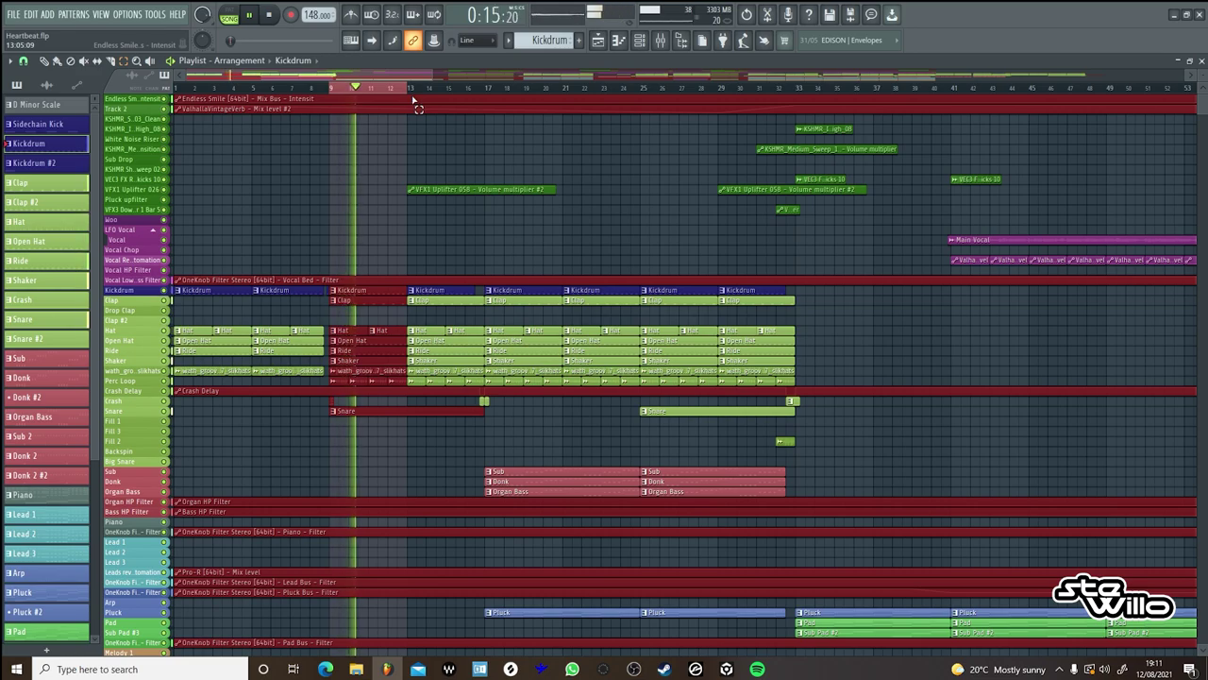
click(252, 19)
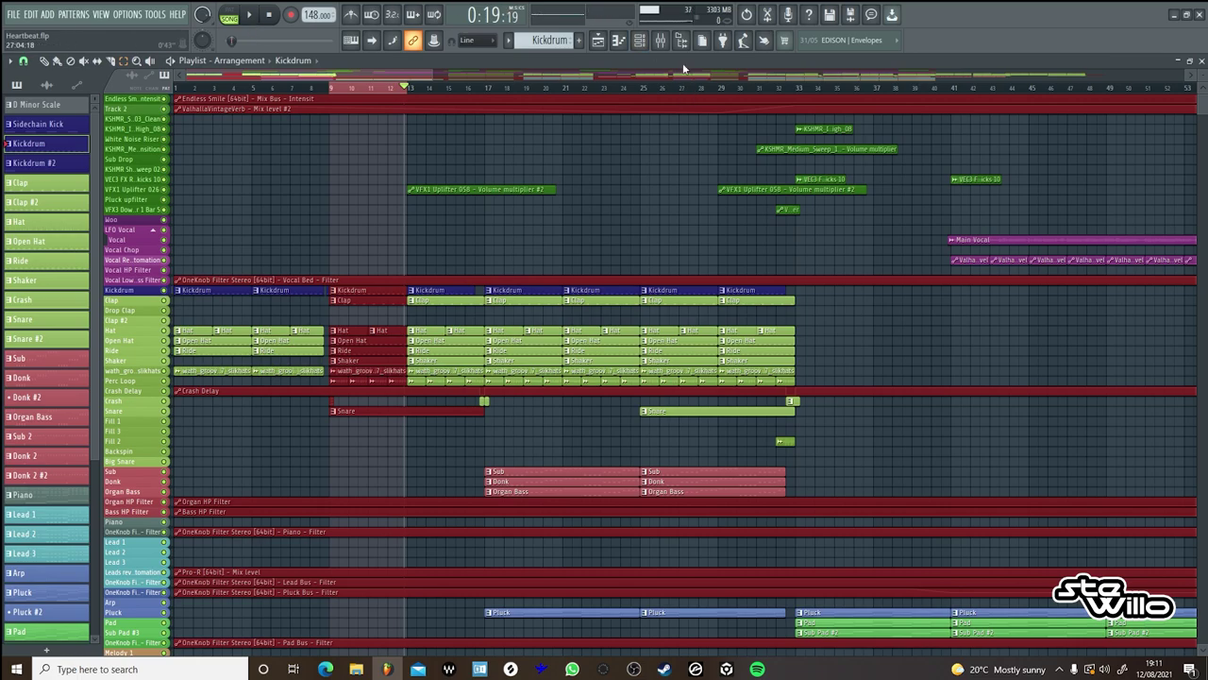
Play the bars 9 to 12 loop while watching the Kick Bus and drum levels in the mixer.
click(660, 39)
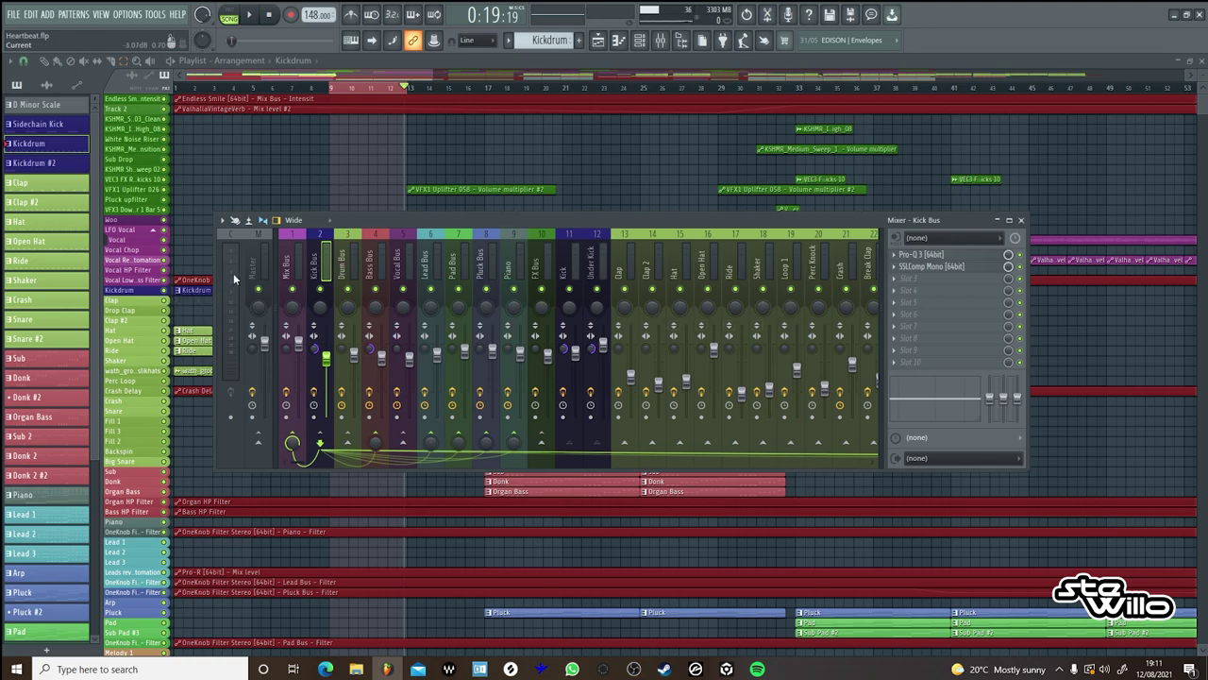
key(space)
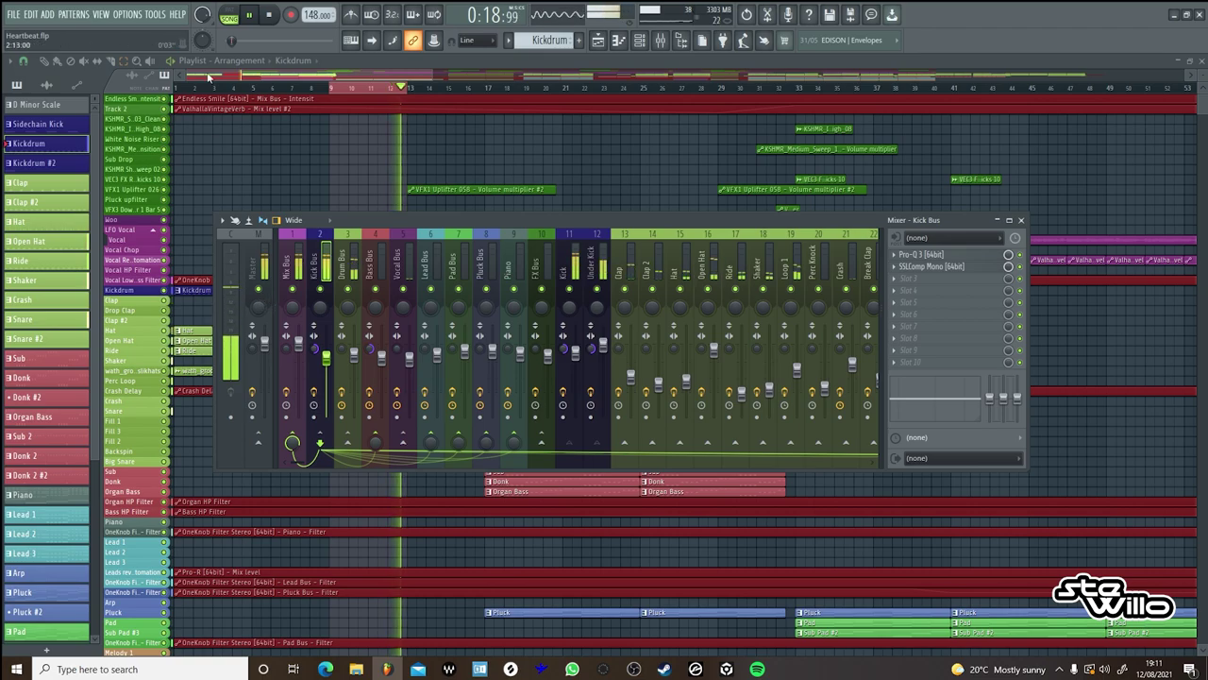
click(255, 17)
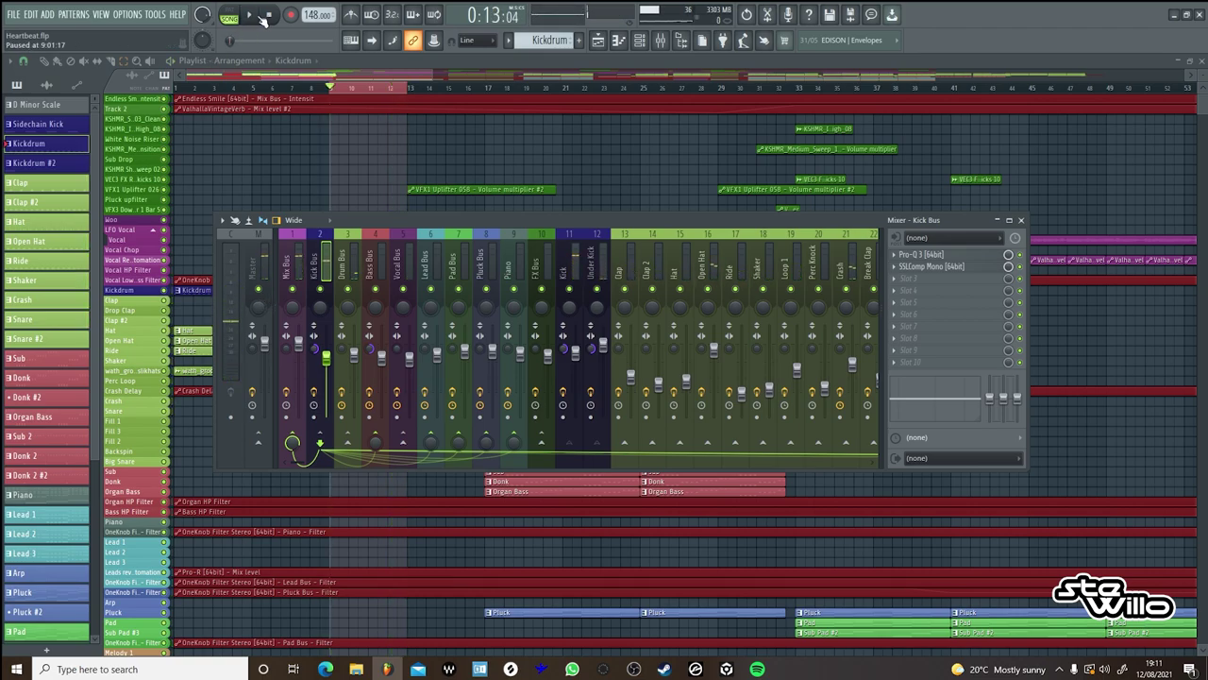
Open the SPAN analyzer on the Master track and examine the spectrum while the loop plays.
click(262, 276)
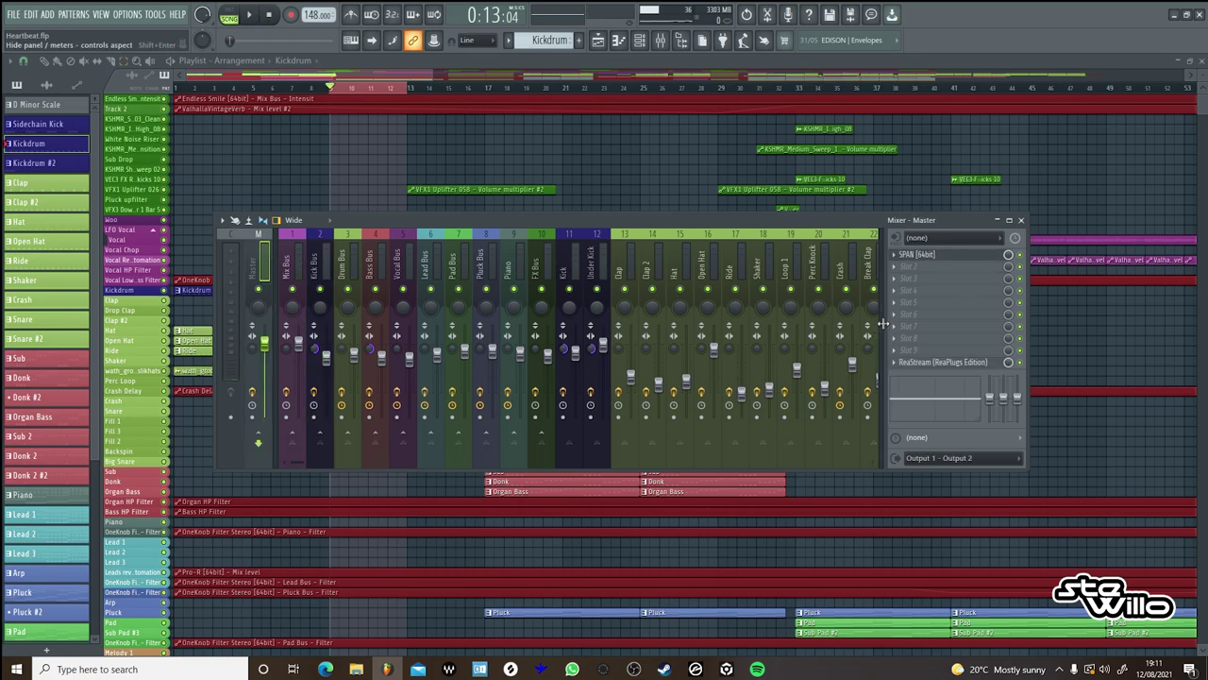
click(946, 257)
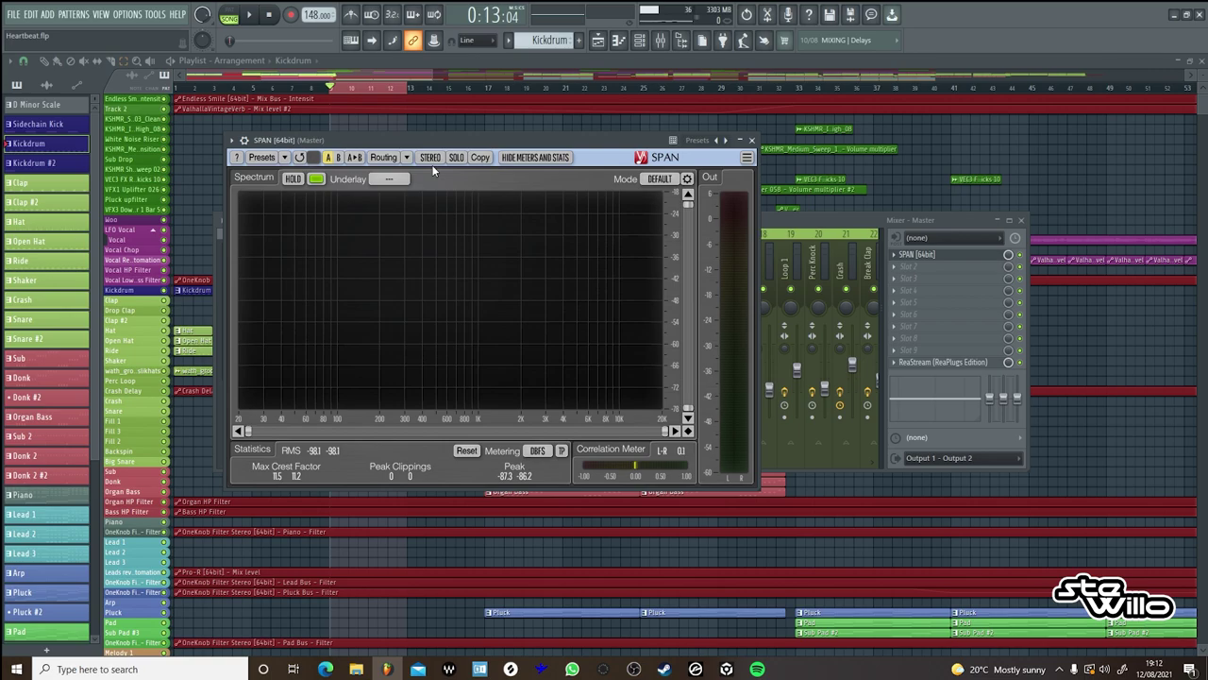
click(250, 16)
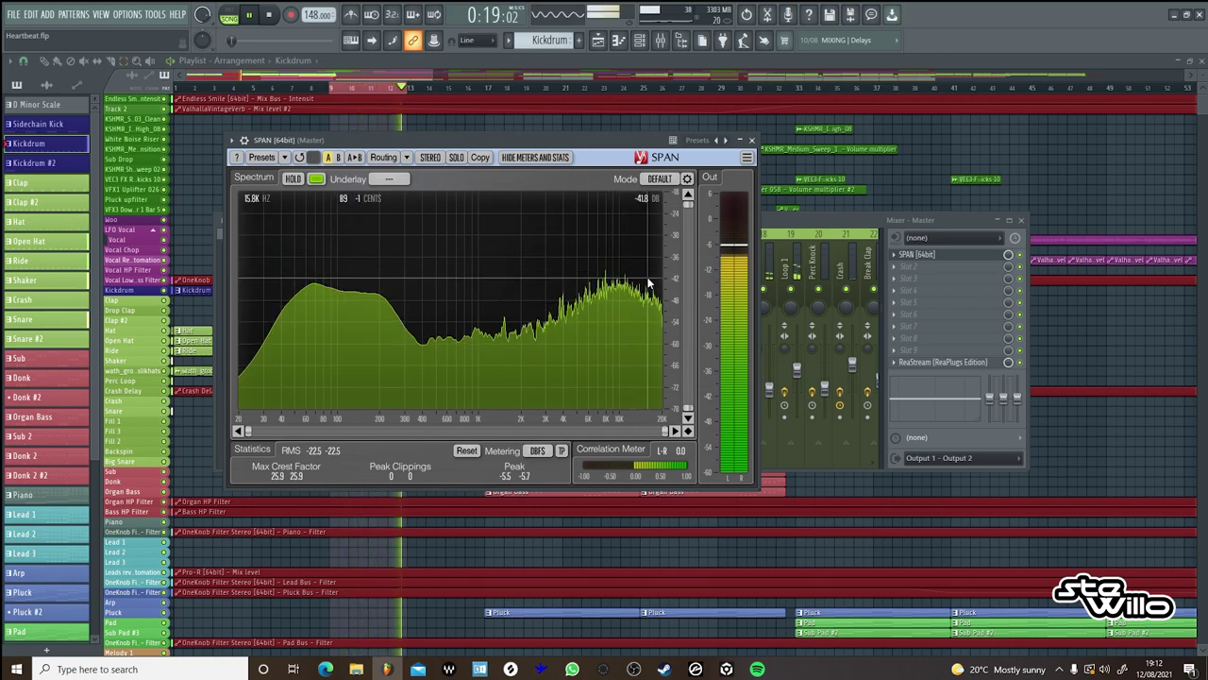
click(268, 15)
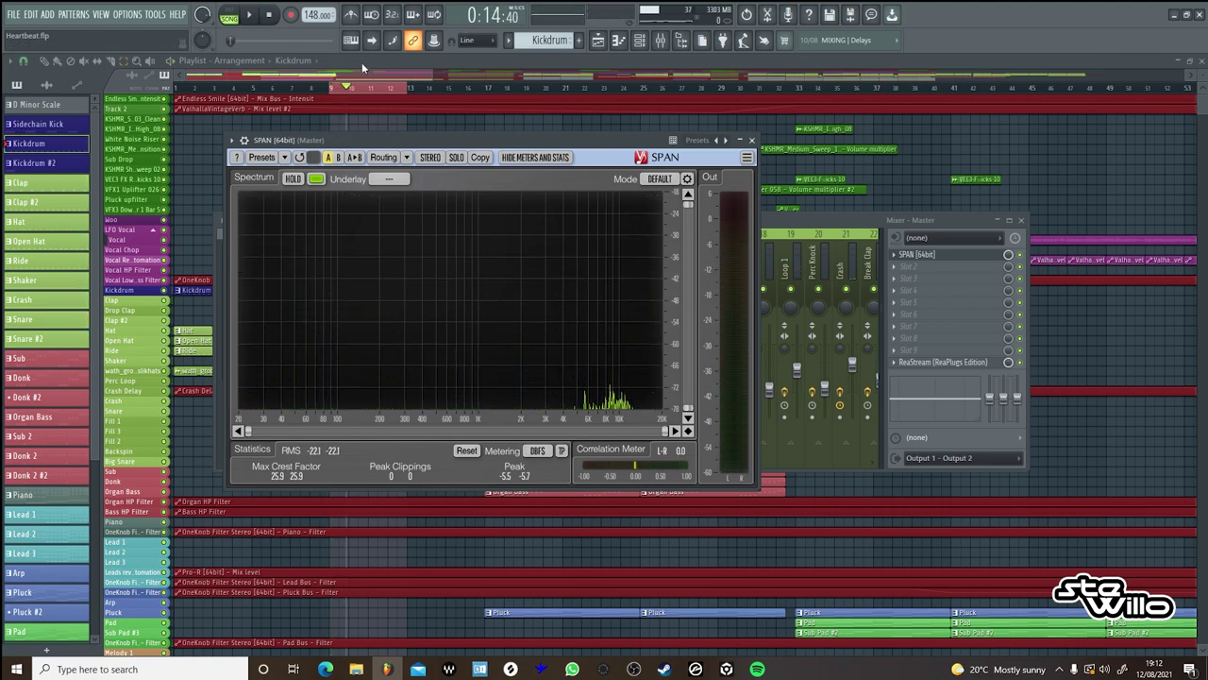
Clear the time selection in the playlist and zoom out to show most of the arrangement.
key(F12)
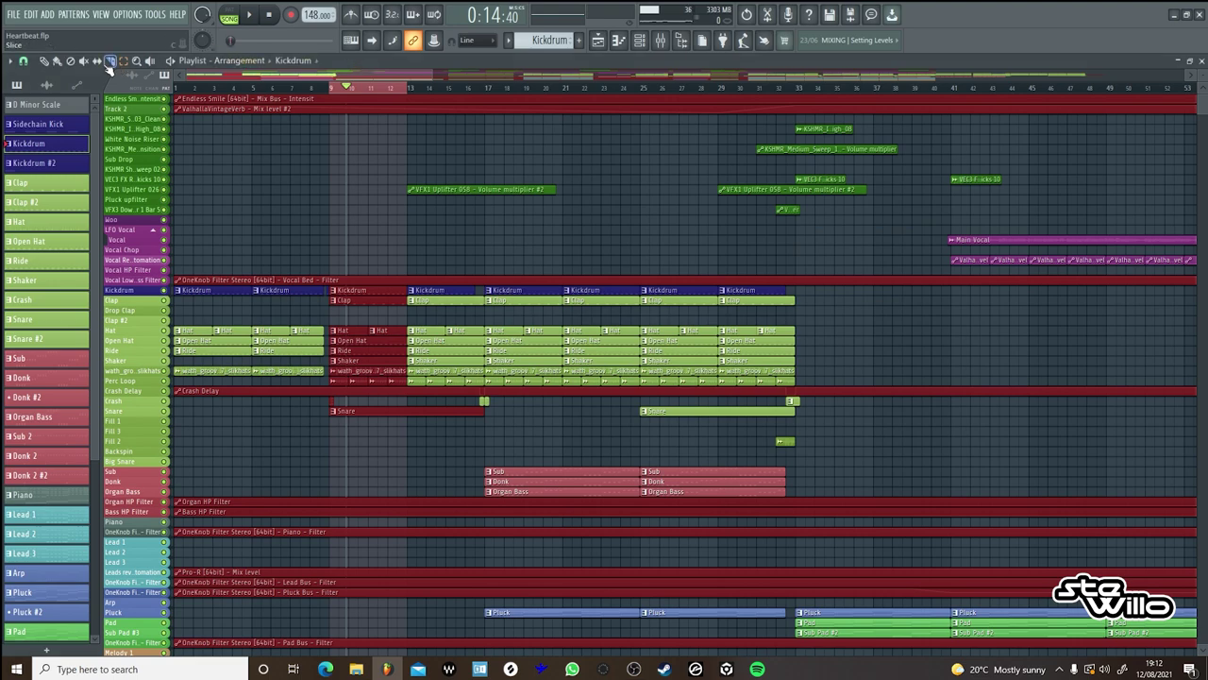
ctrl+click(349, 90)
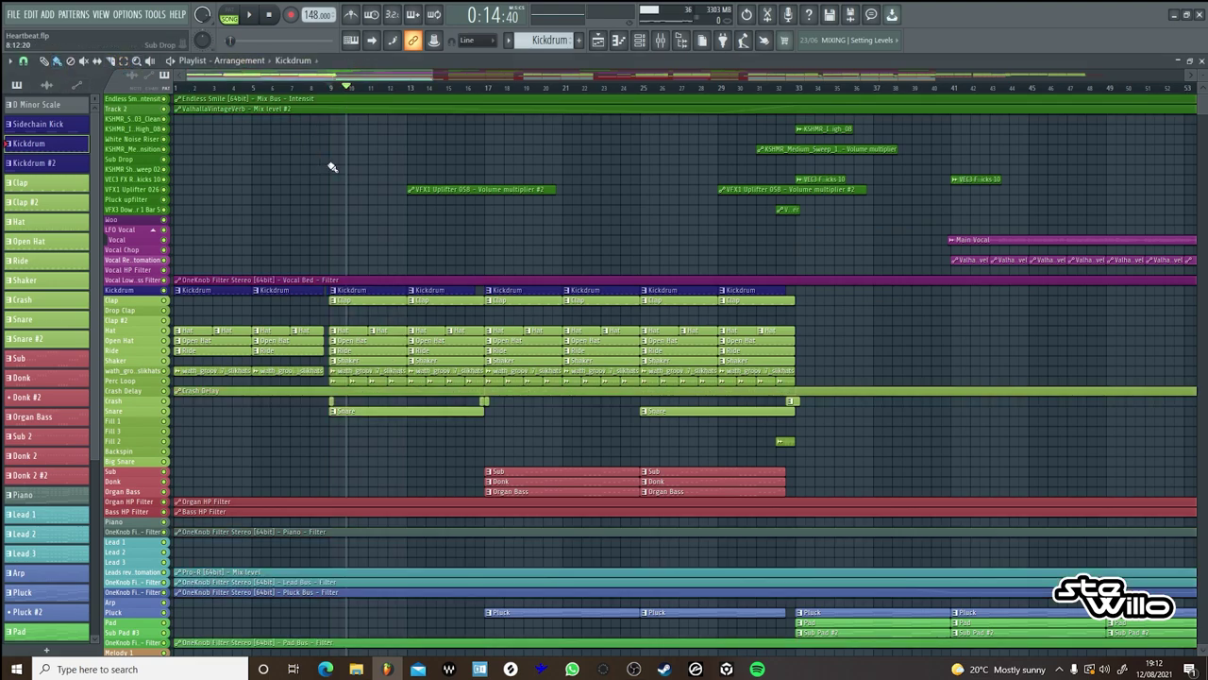
drag(433, 74, 980, 75)
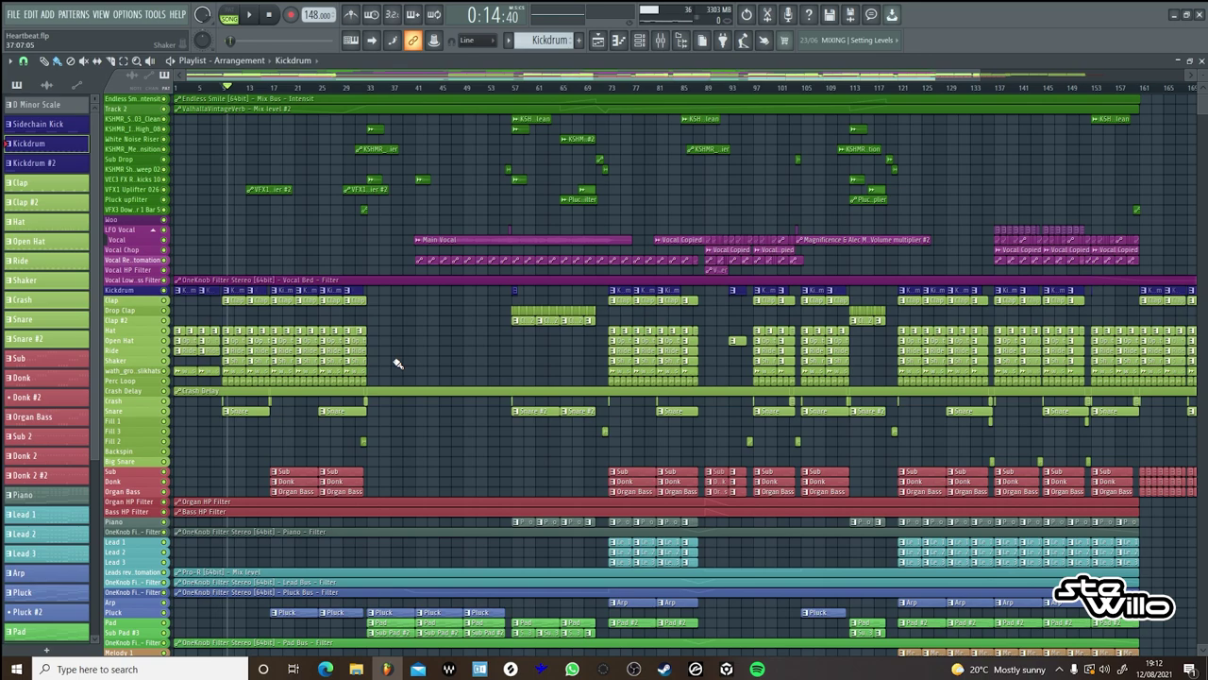
Reopen SPAN on the Master track, play the song to check its spectrum, and return to the playlist.
key(F9)
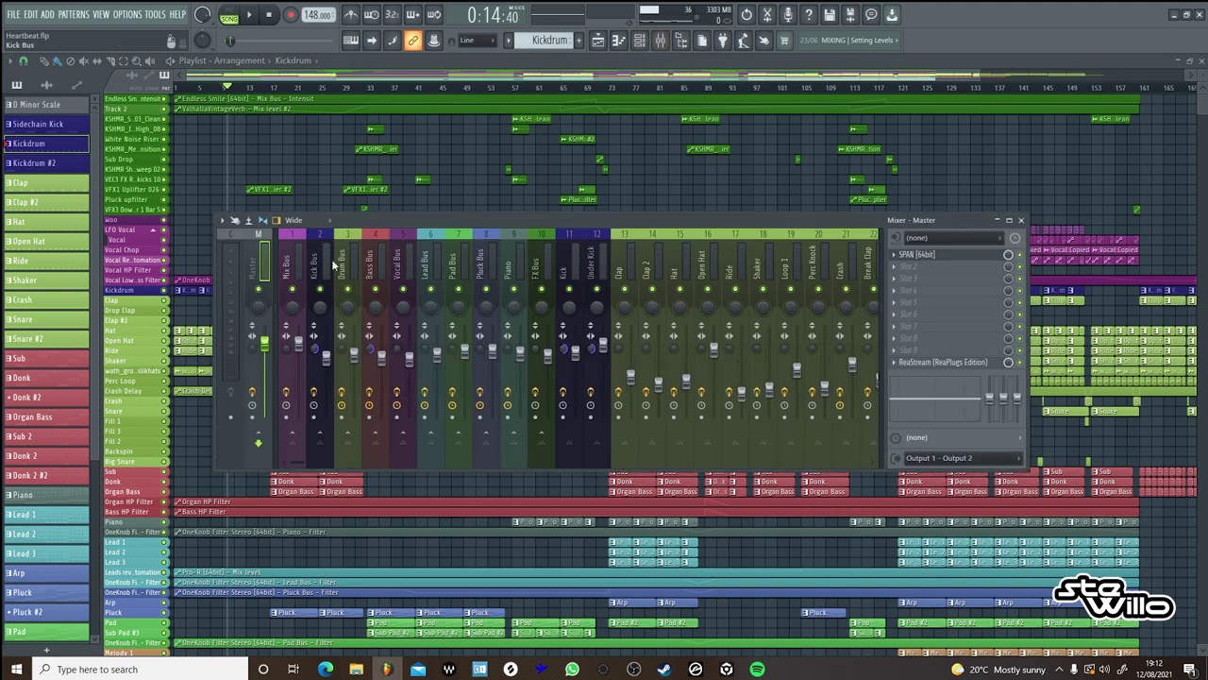
click(944, 255)
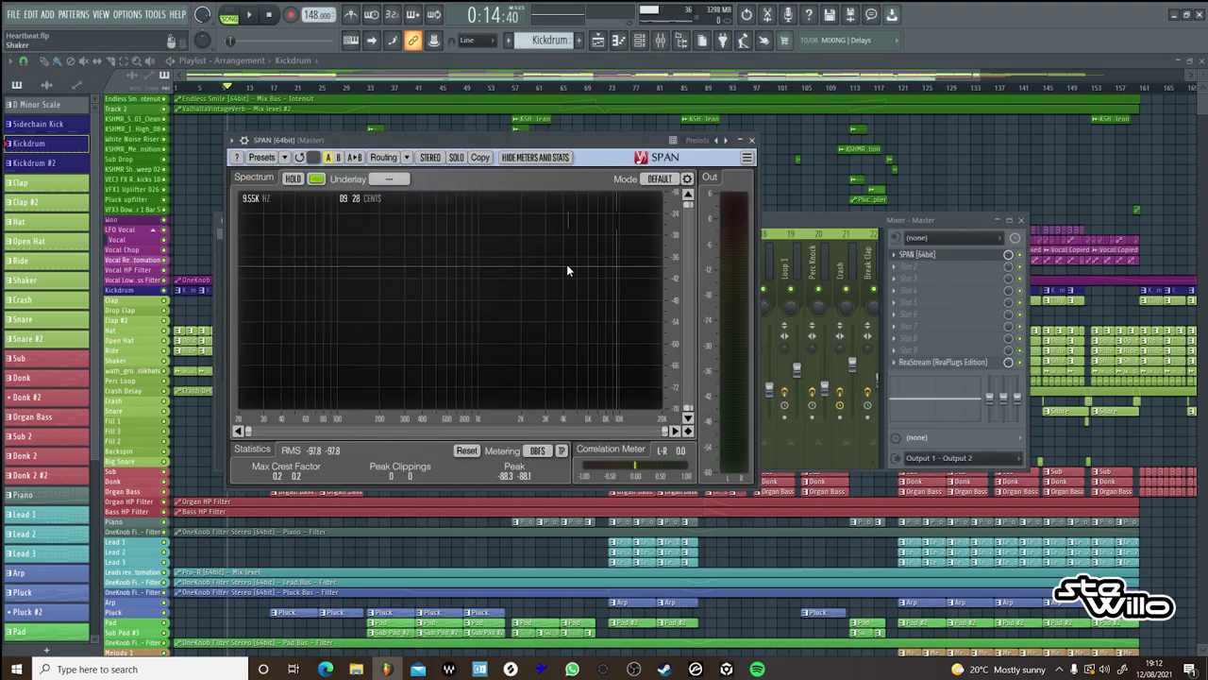
click(259, 14)
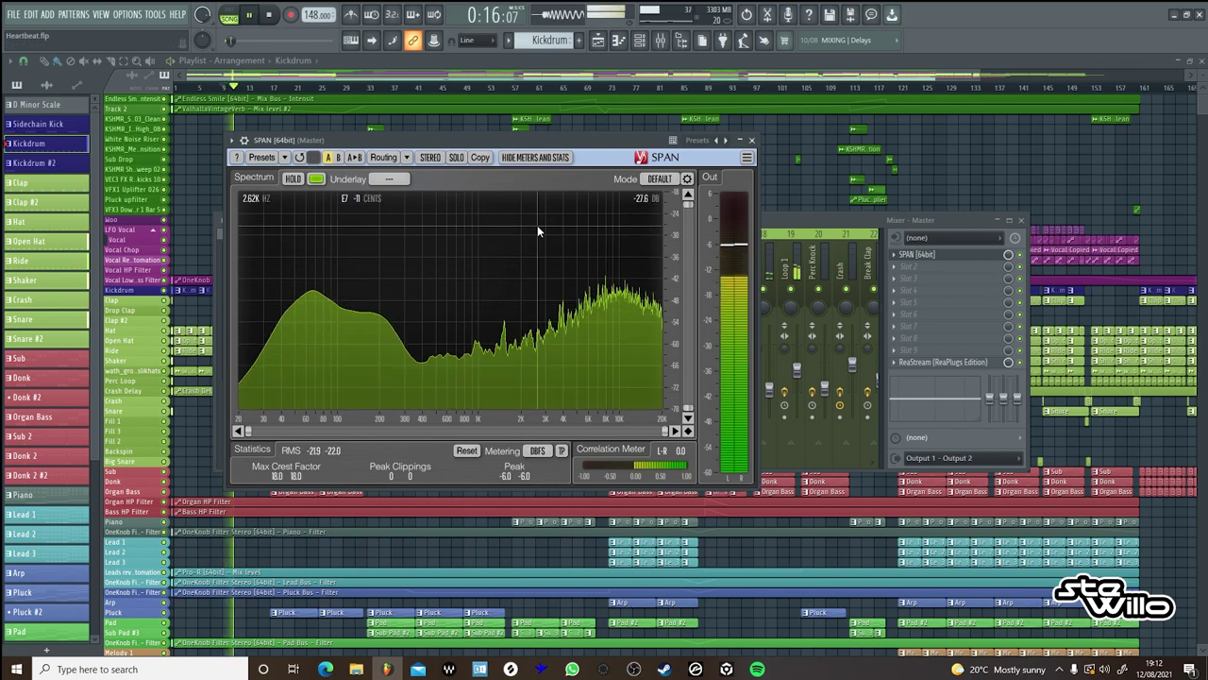
click(402, 60)
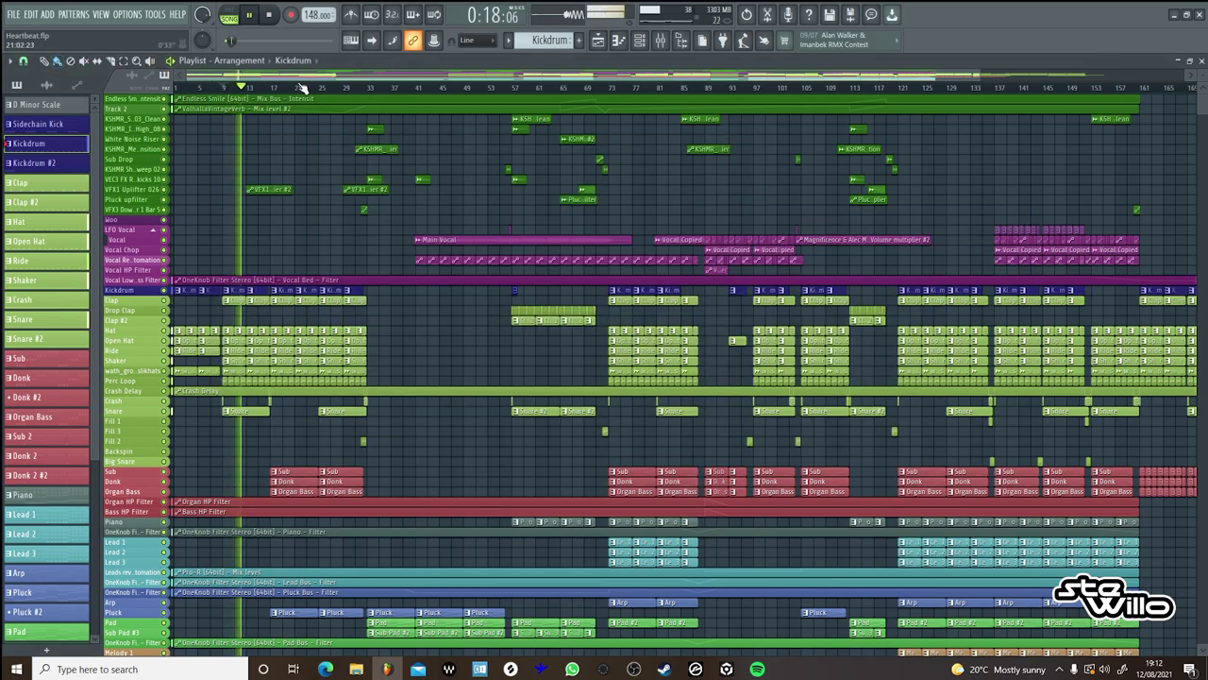
Open SPAN on the Master track from the mixer, check the playing song's spectrum, pause playback and return to the playlist.
click(660, 39)
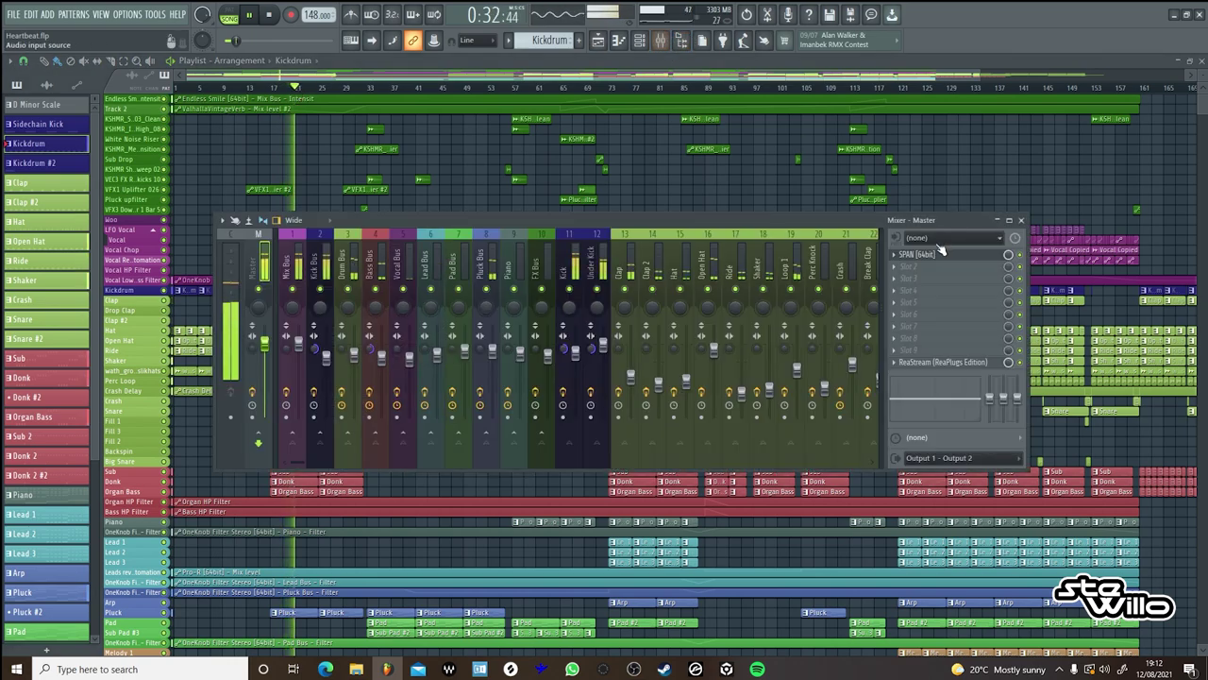
click(939, 253)
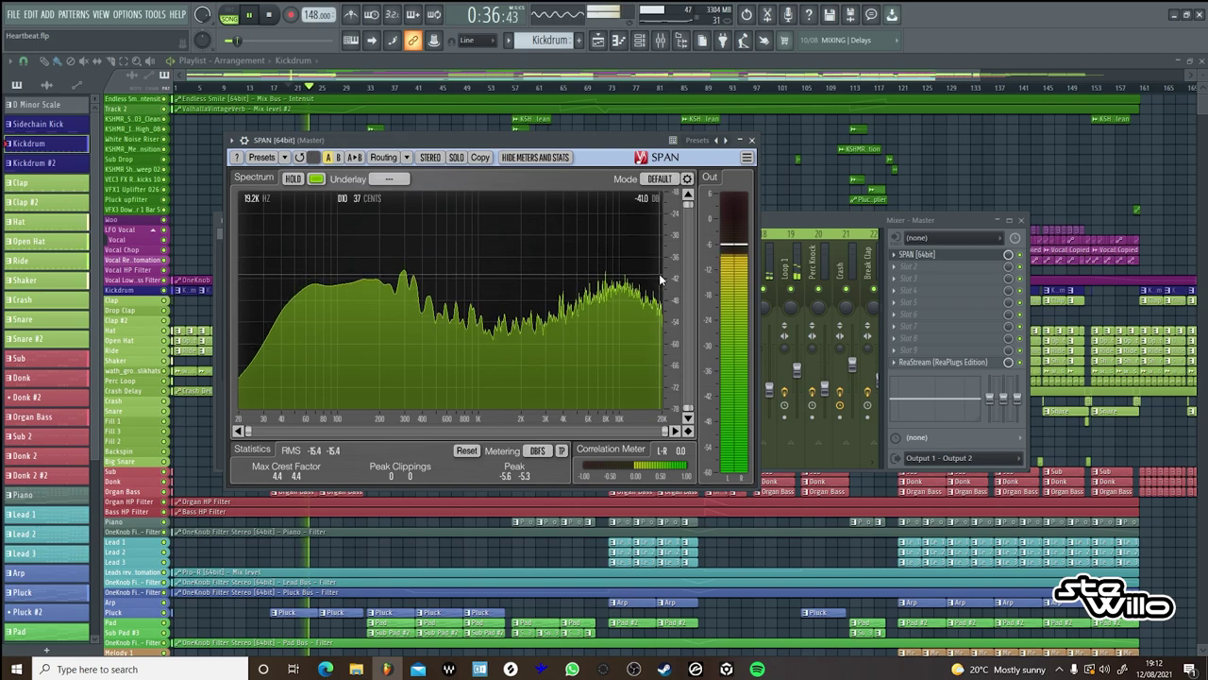
click(250, 14)
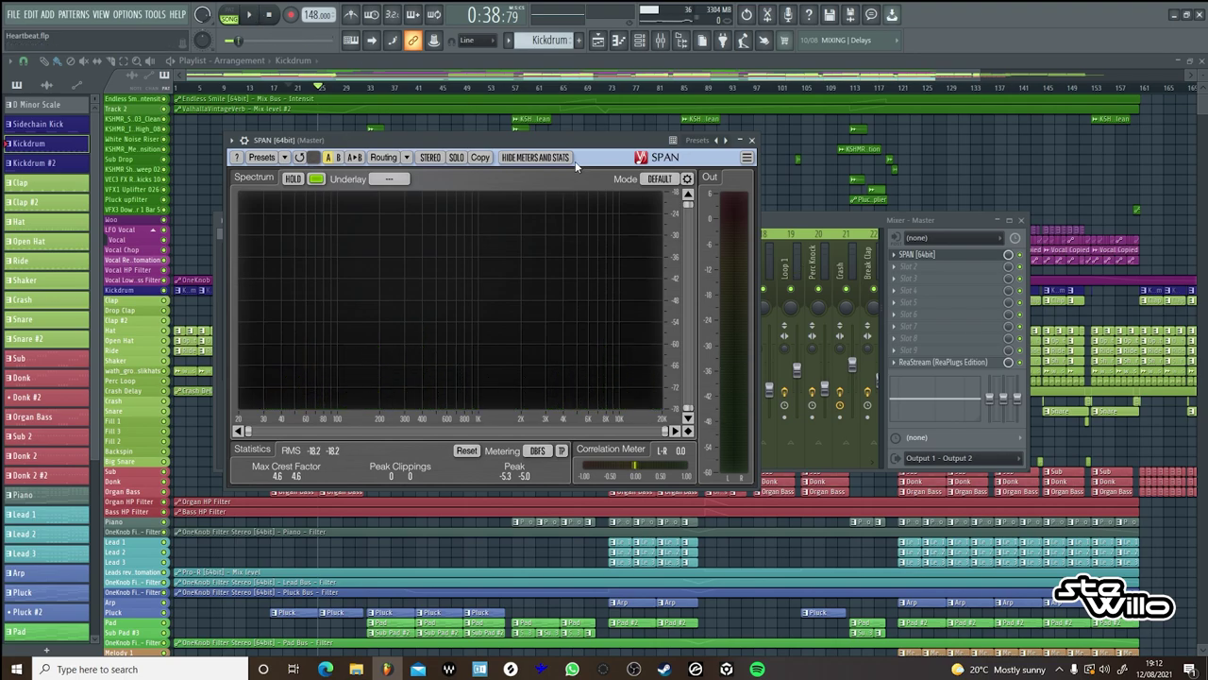
click(792, 225)
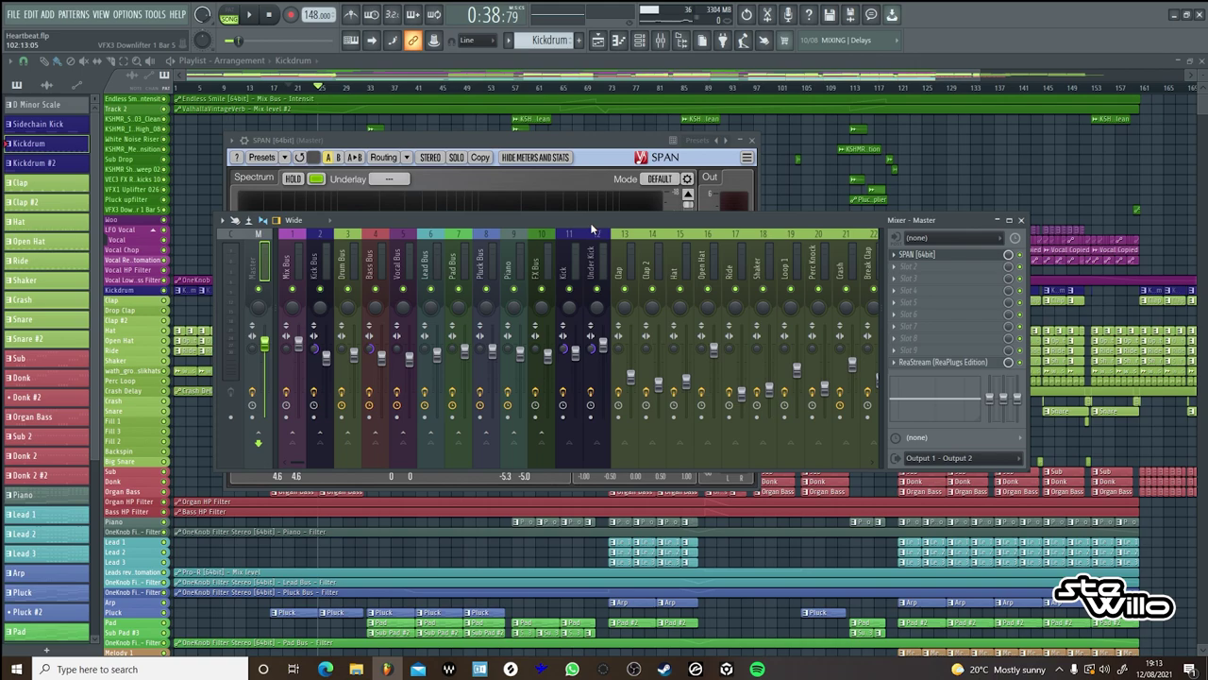
click(442, 61)
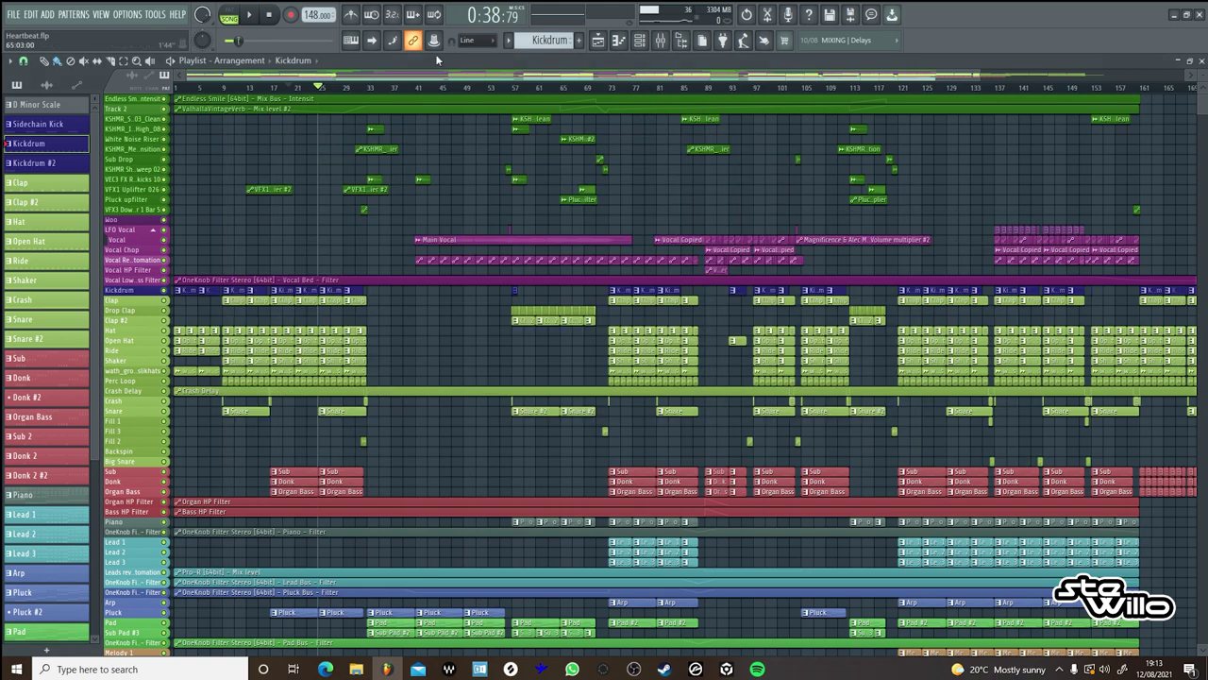
Set a time selection over bars 9 to 16 in the playlist and deselect the clips it highlights.
click(374, 88)
scroll(416, 232, down, 3)
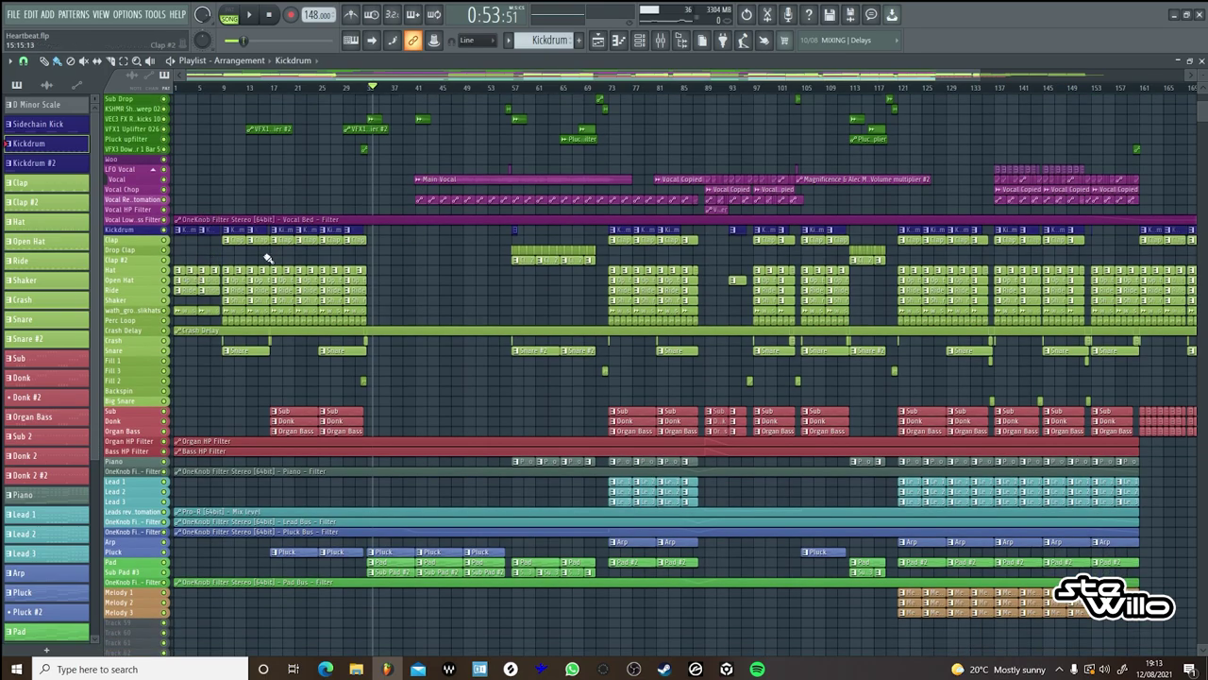
drag(980, 75, 526, 76)
alt+scroll(522, 230, up, 4)
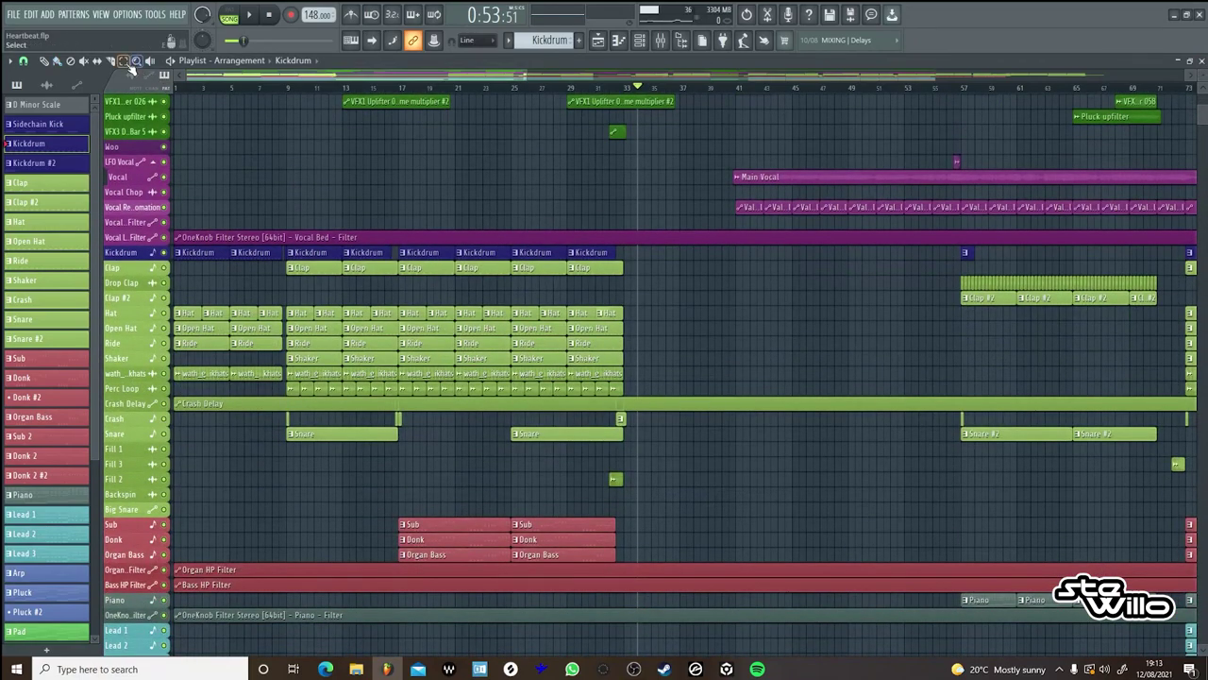
drag(400, 90, 287, 89)
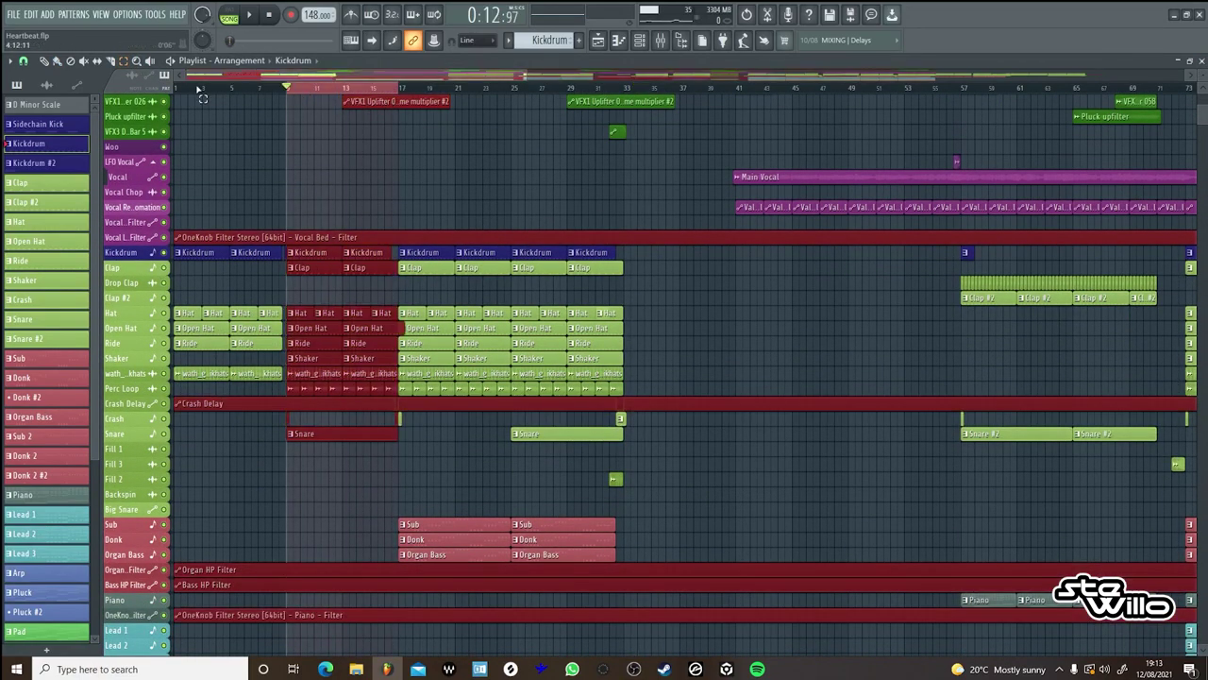
ctrl+click(305, 167)
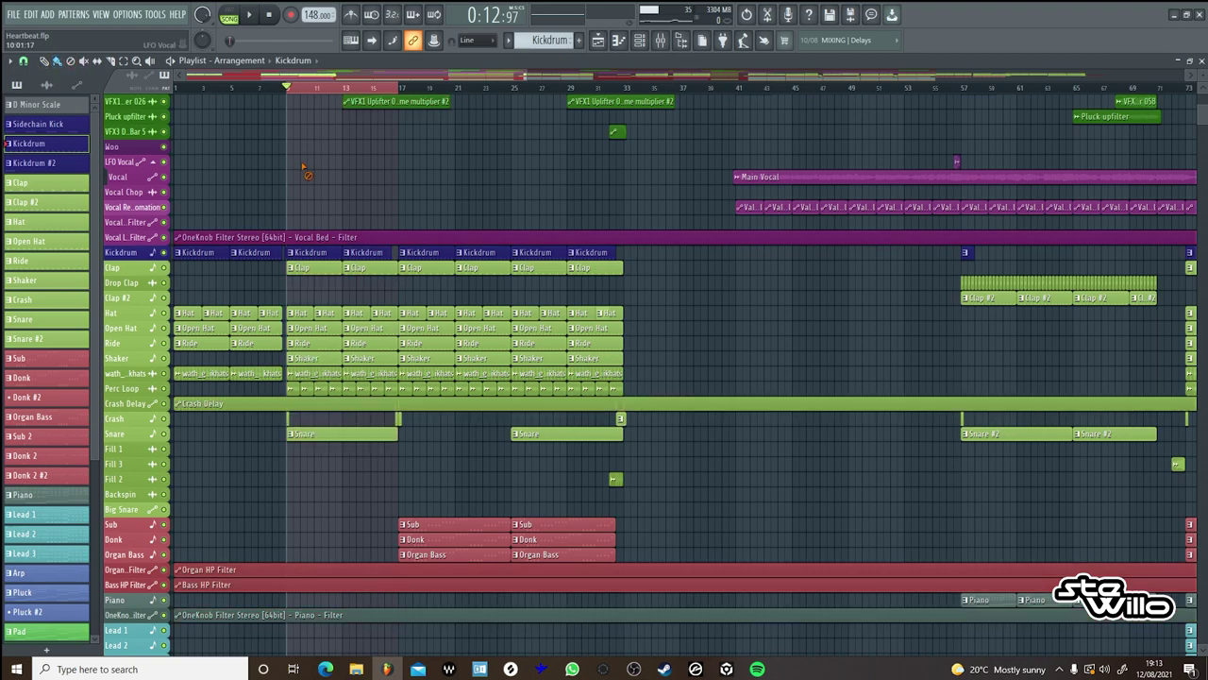
Open the Clap pattern at bar 9 in the piano roll, listen to both claps together, and show the channel rack.
double_click(311, 268)
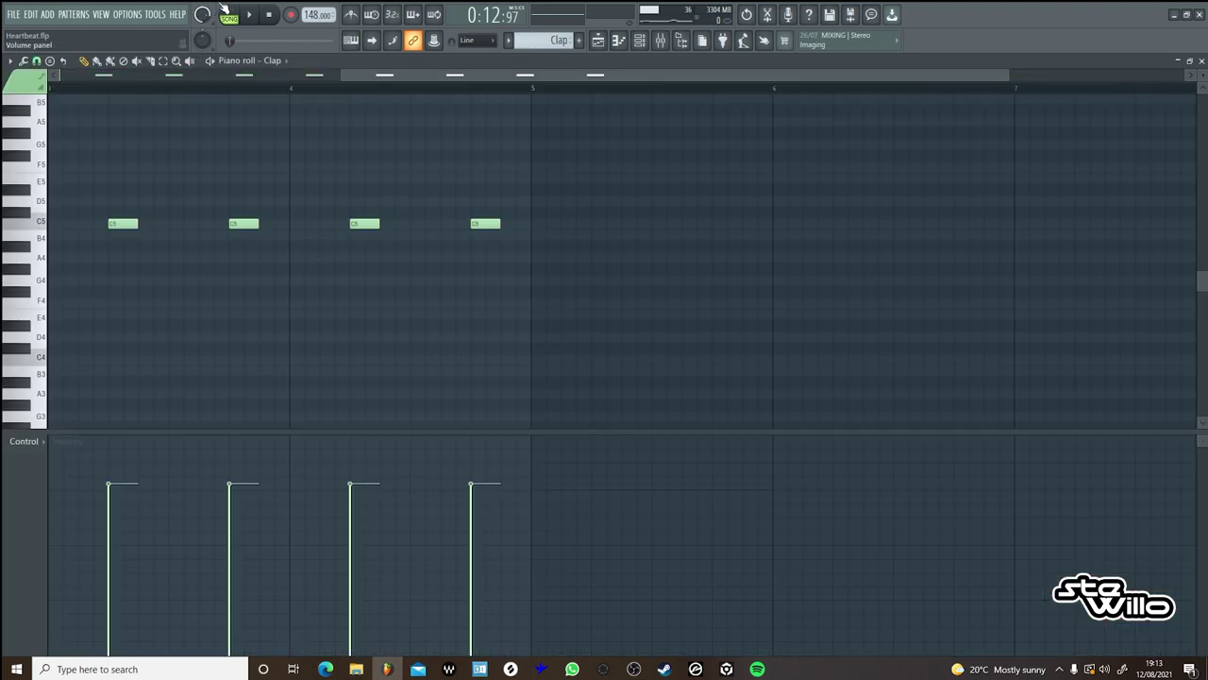
drag(468, 73, 186, 74)
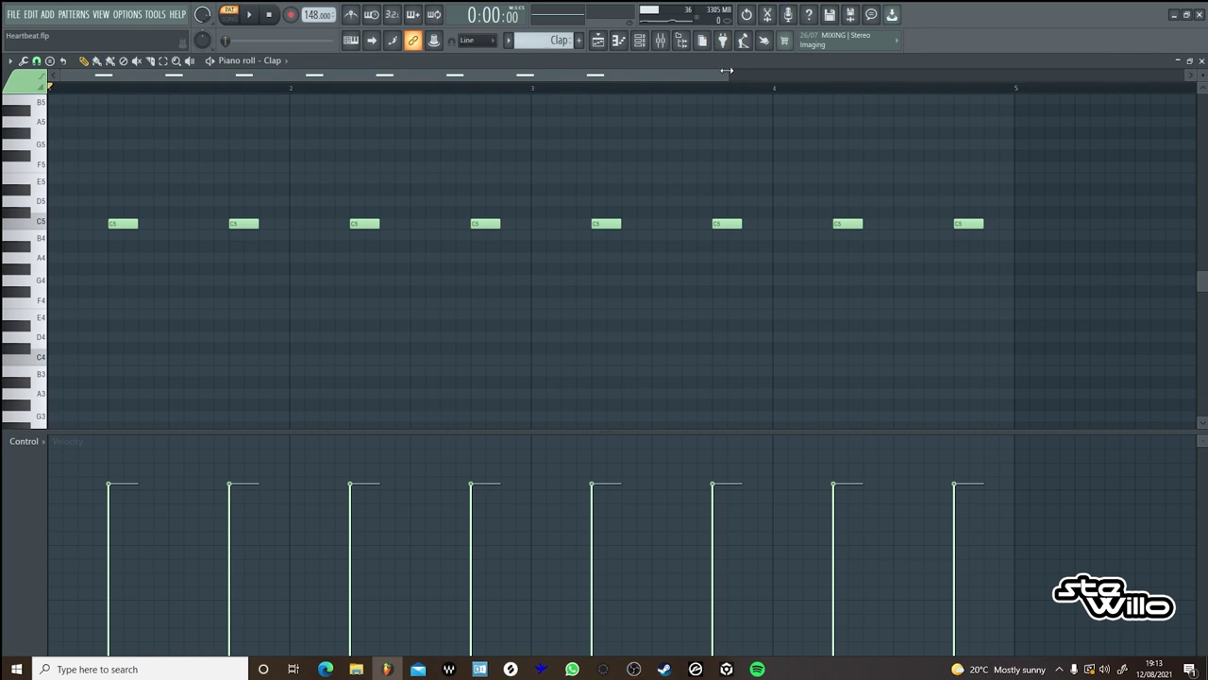
drag(728, 74, 1155, 85)
key(space)
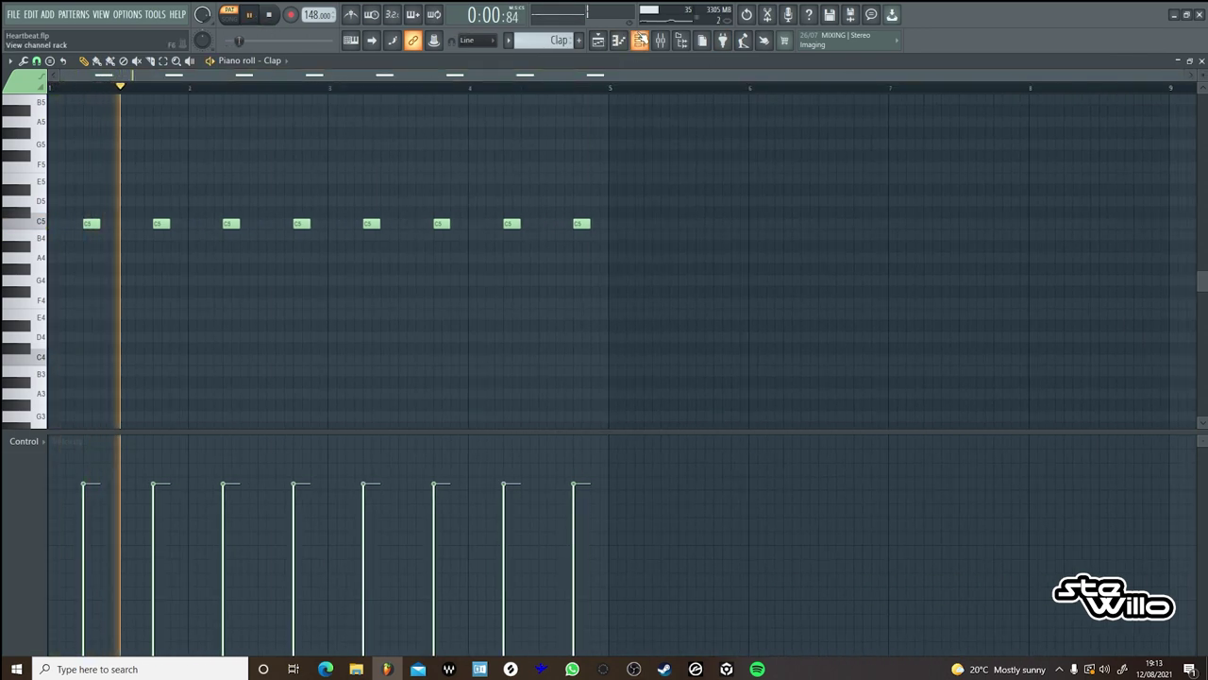
key(F6)
click(249, 16)
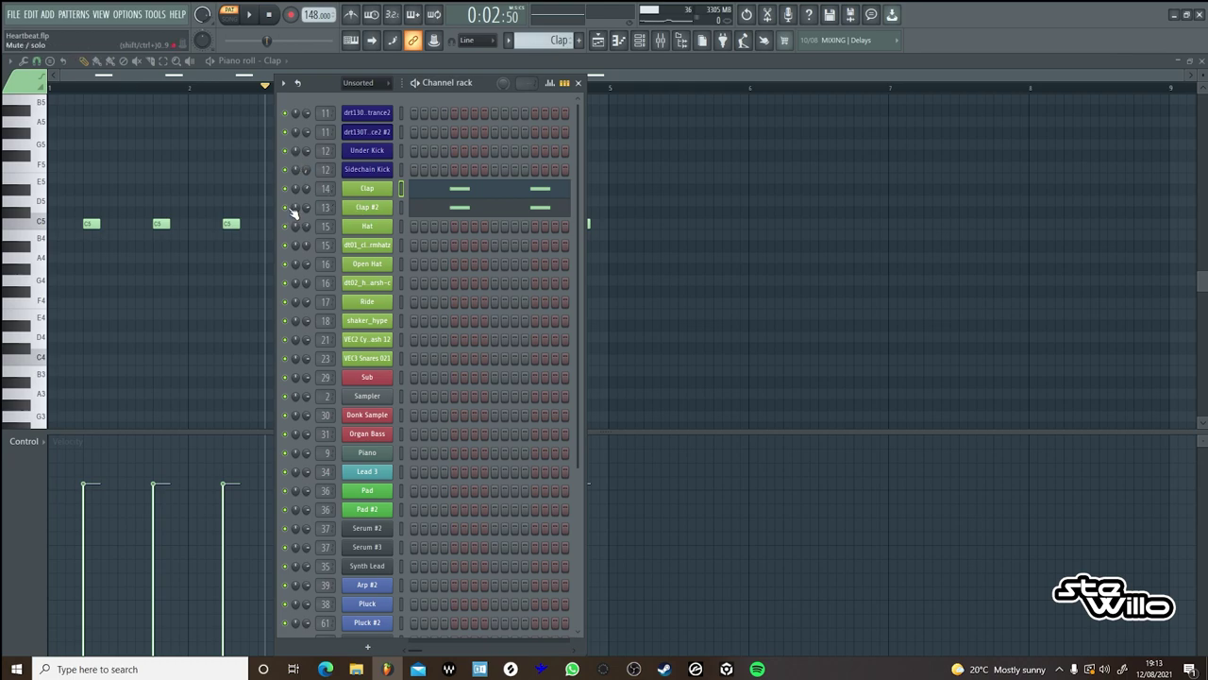
Audition Clap #2 with Clap muted, then Clap with Clap #2 muted, and return to the playlist.
click(268, 15)
key(space)
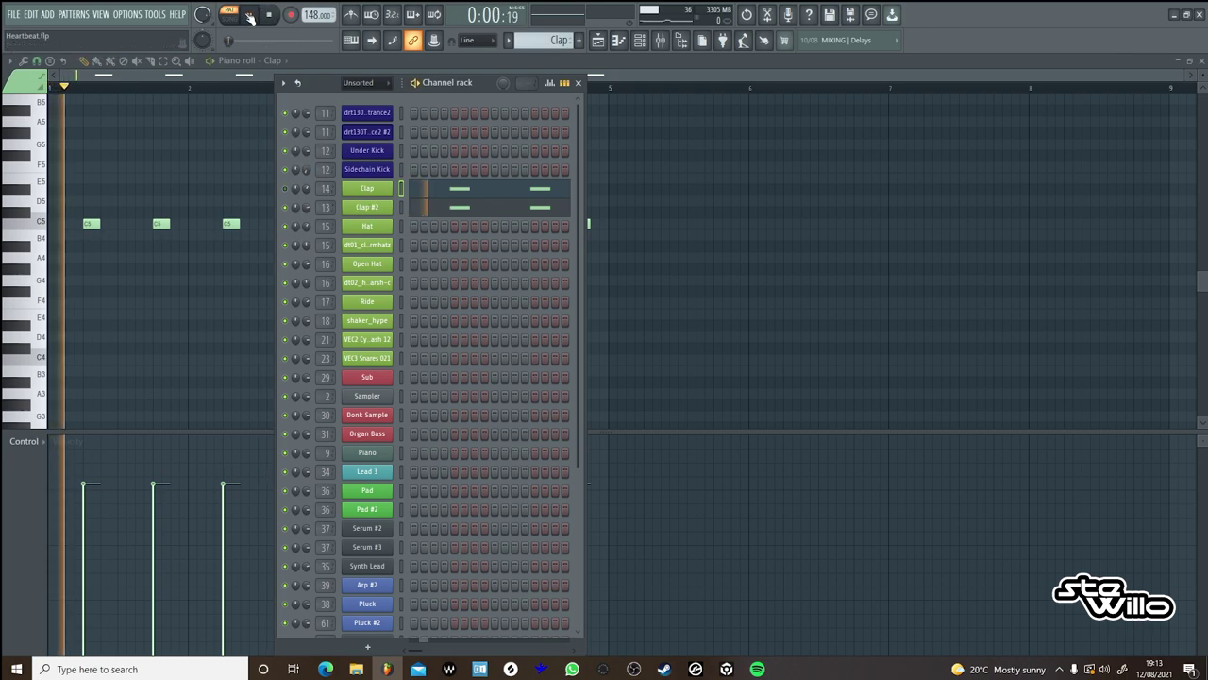
key(space)
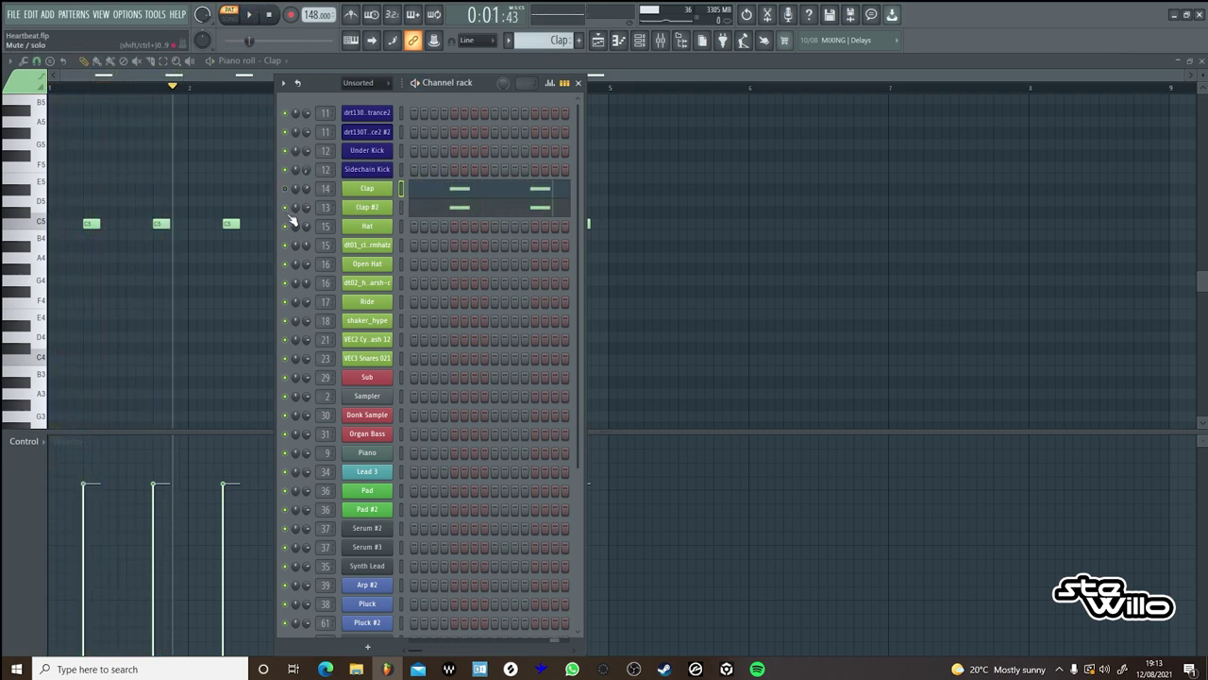
click(253, 15)
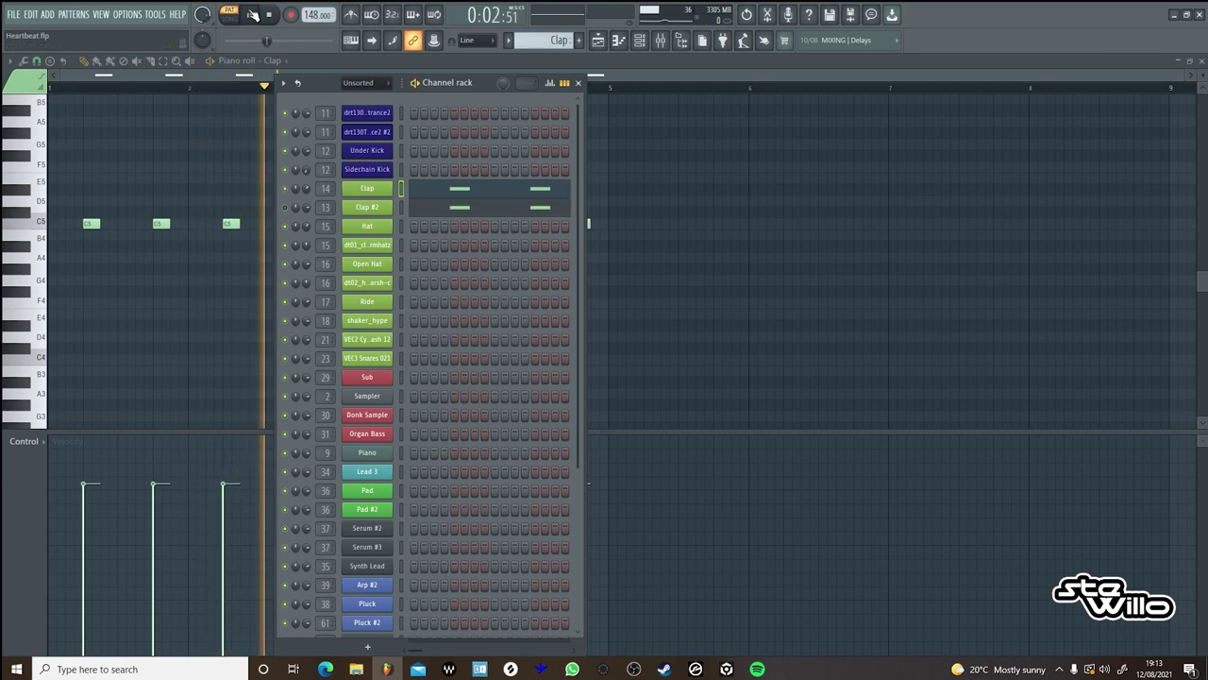
click(253, 15)
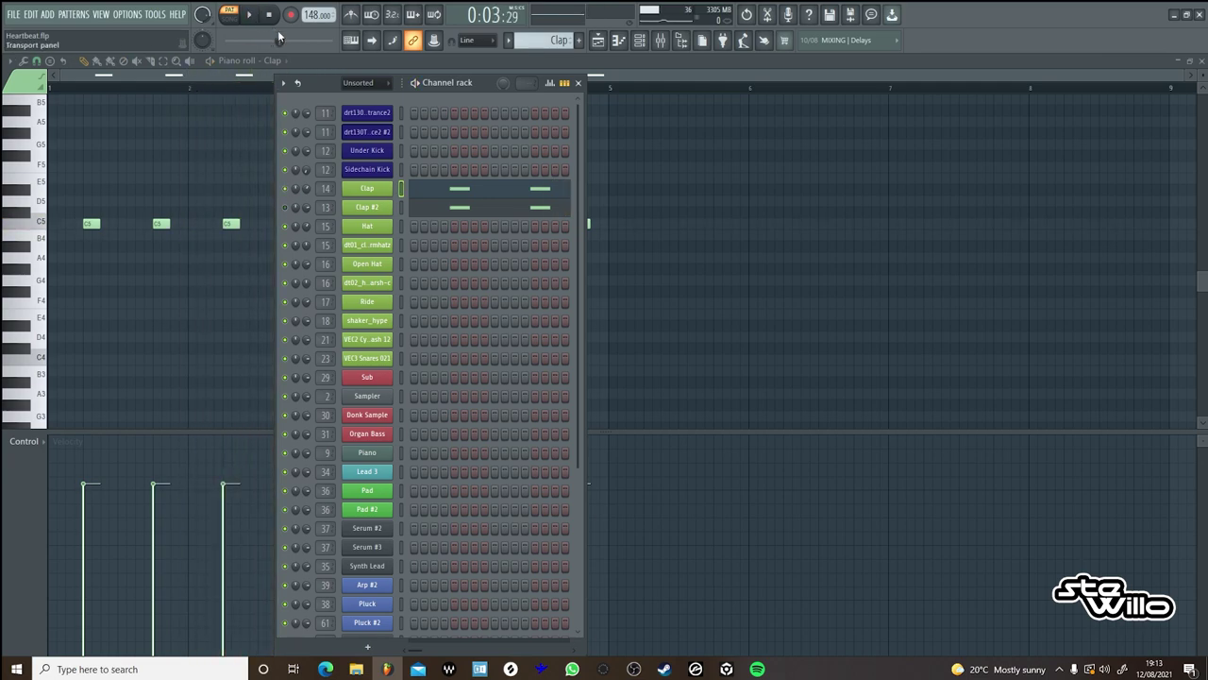
key(F5)
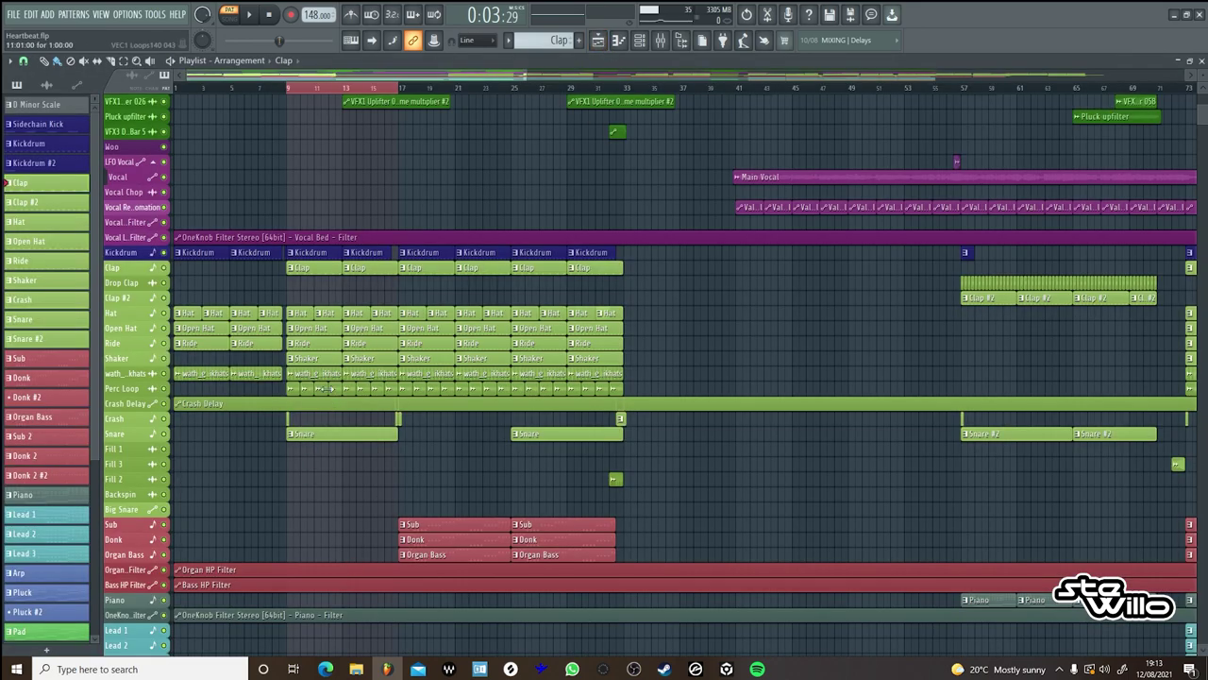
Open the Ride pattern in the piano roll, play through its notes, and return to the playlist.
click(325, 349)
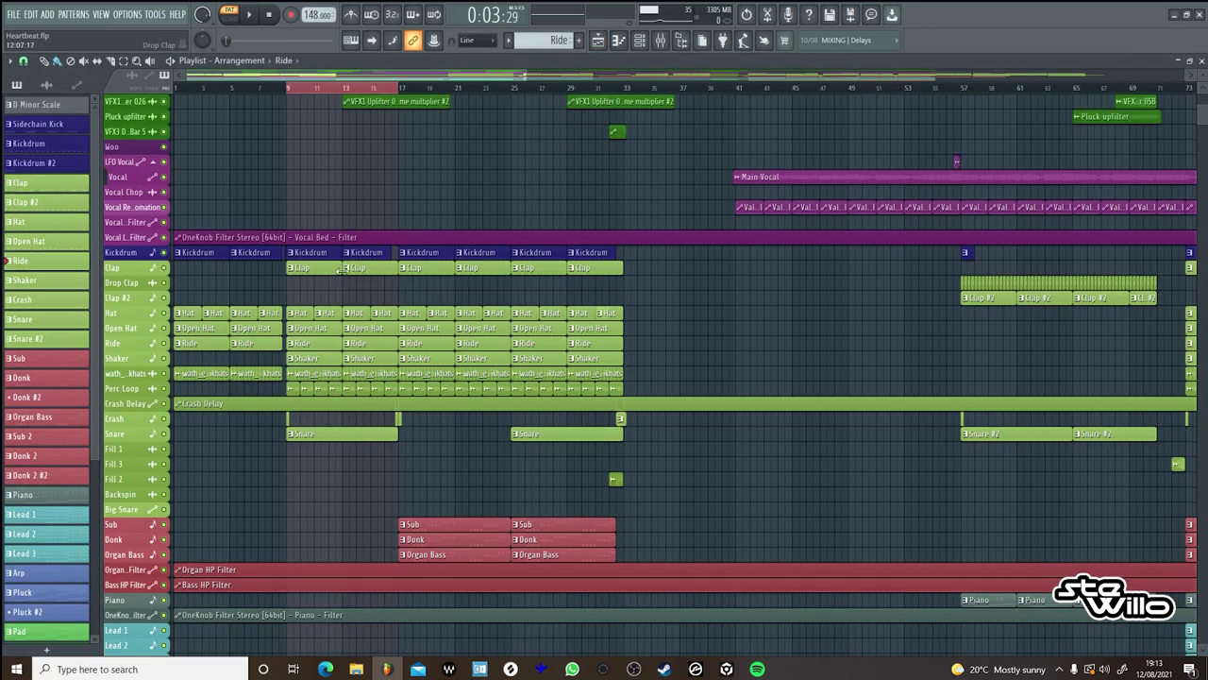
double_click(327, 342)
drag(449, 75, 141, 73)
click(256, 17)
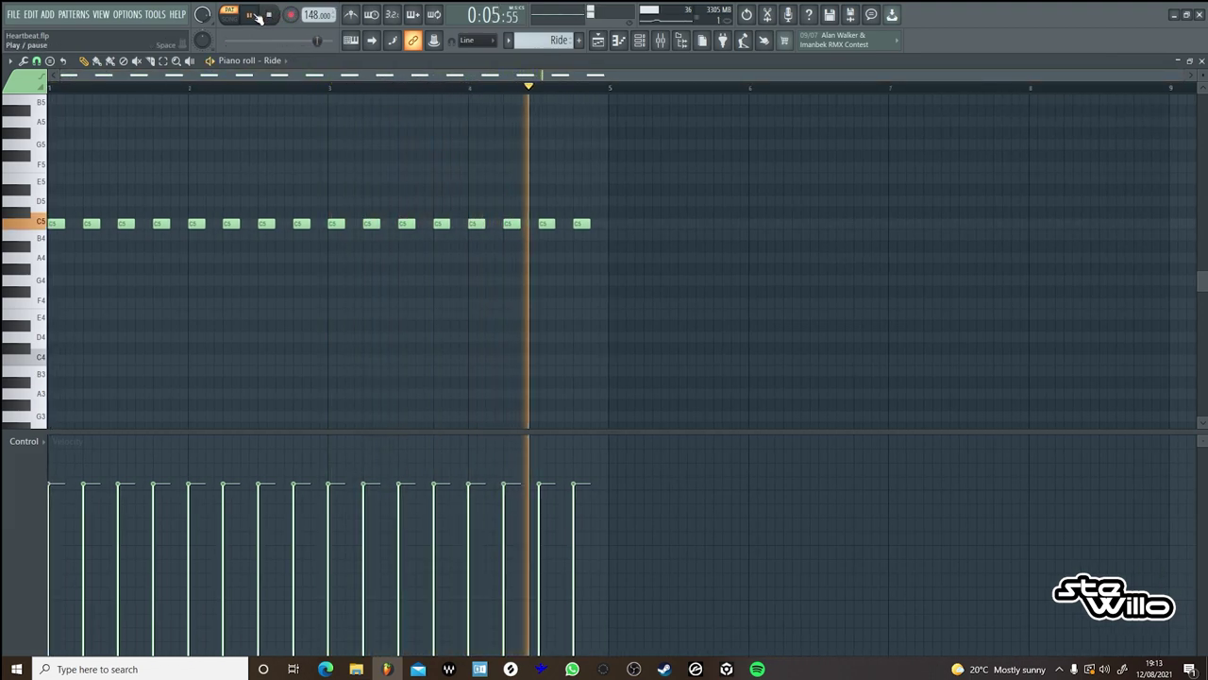
click(257, 17)
click(598, 40)
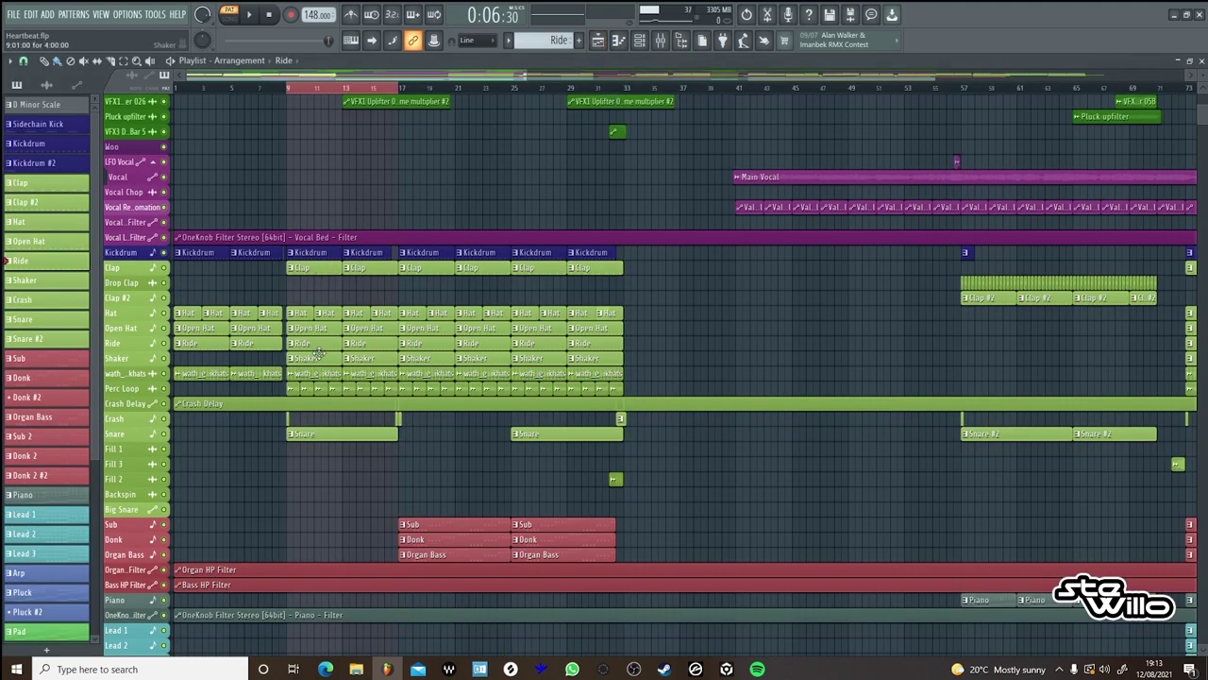
Open the Shaker pattern in the piano roll, examine its note velocities over four bars, and play it through.
double_click(314, 359)
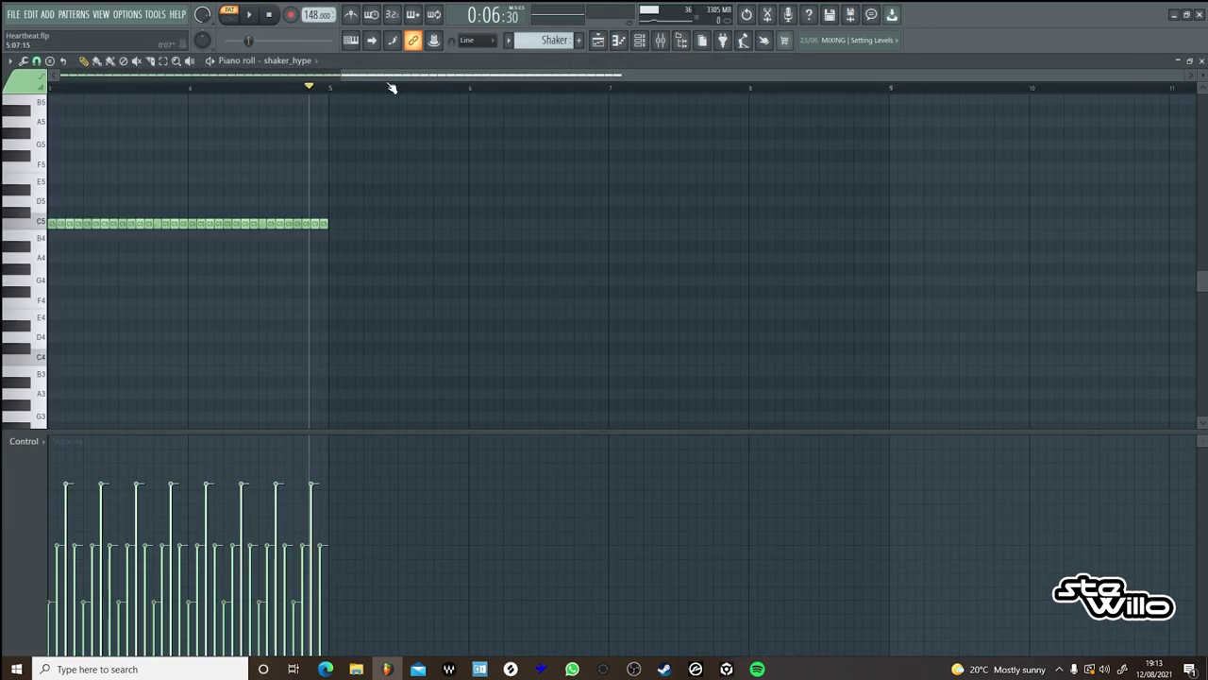
scroll(392, 88, up, 5)
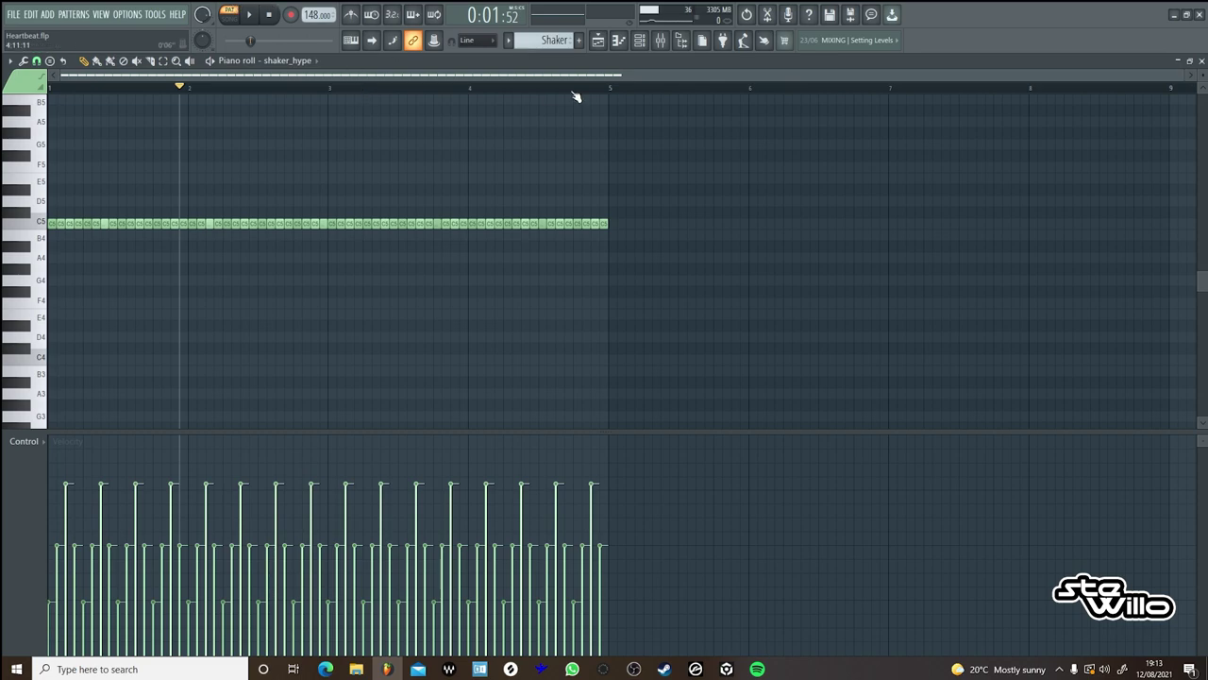
drag(1182, 71, 742, 77)
click(251, 14)
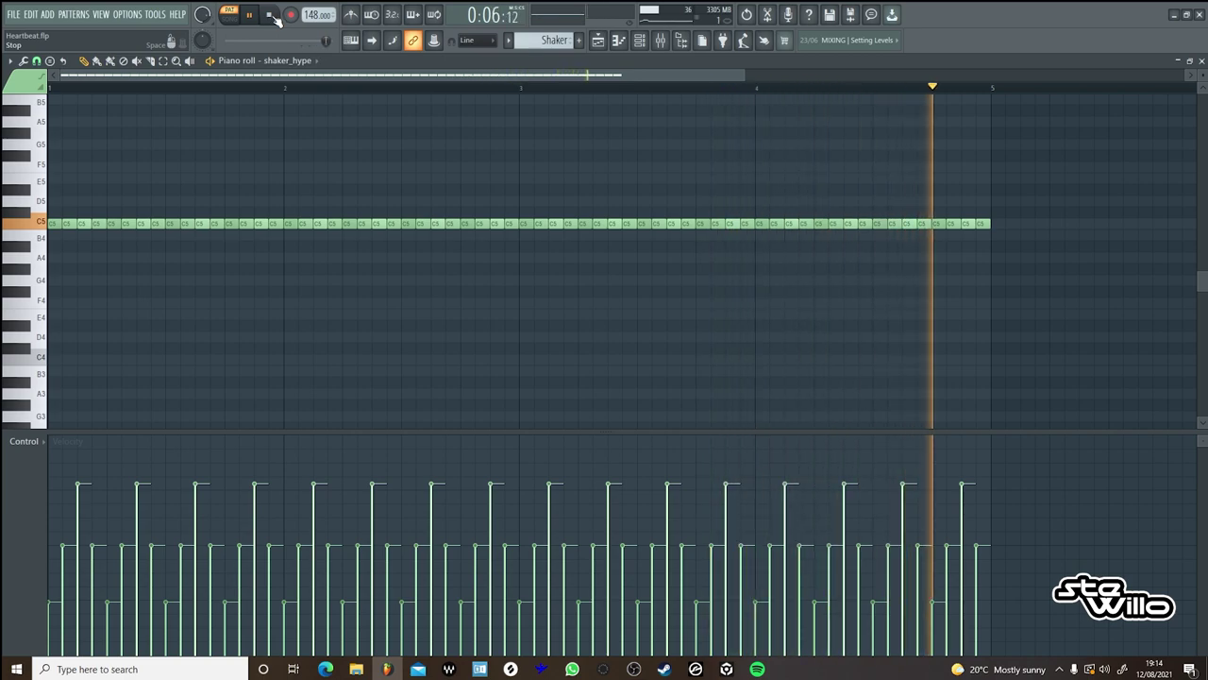
click(273, 16)
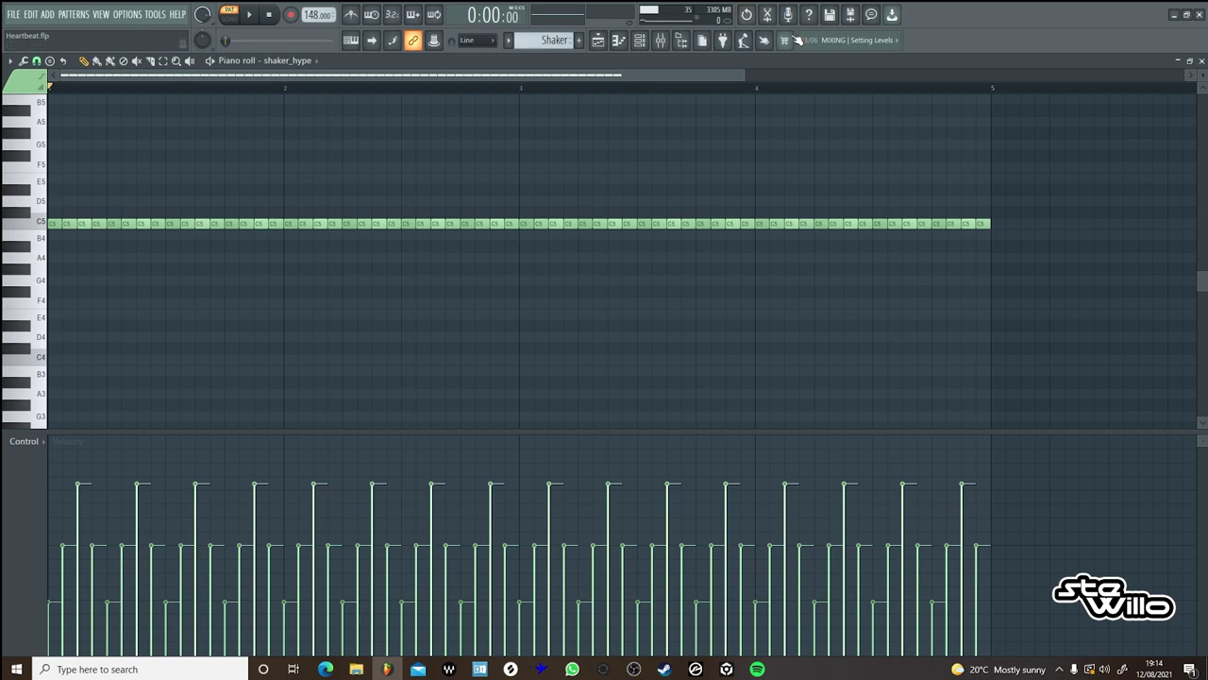
Open Pro-Q 3 on the Shaker mixer track, inspect its low-cut band, and listen to the shaker pattern.
click(640, 40)
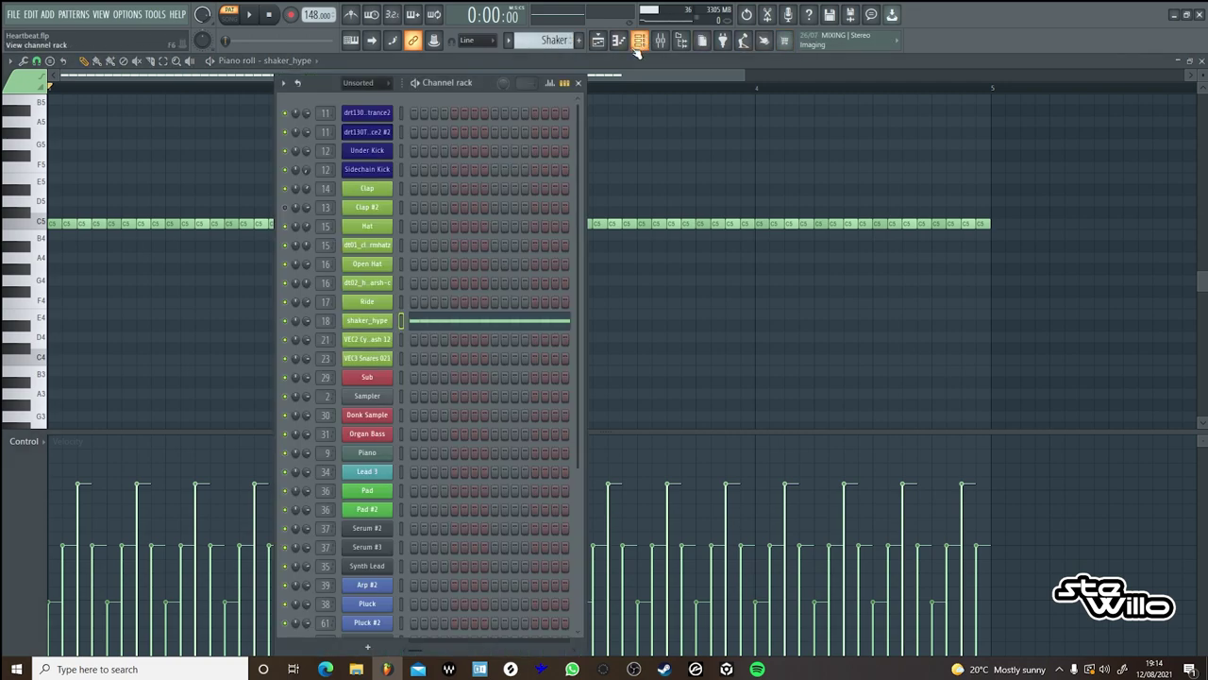
double_click(324, 320)
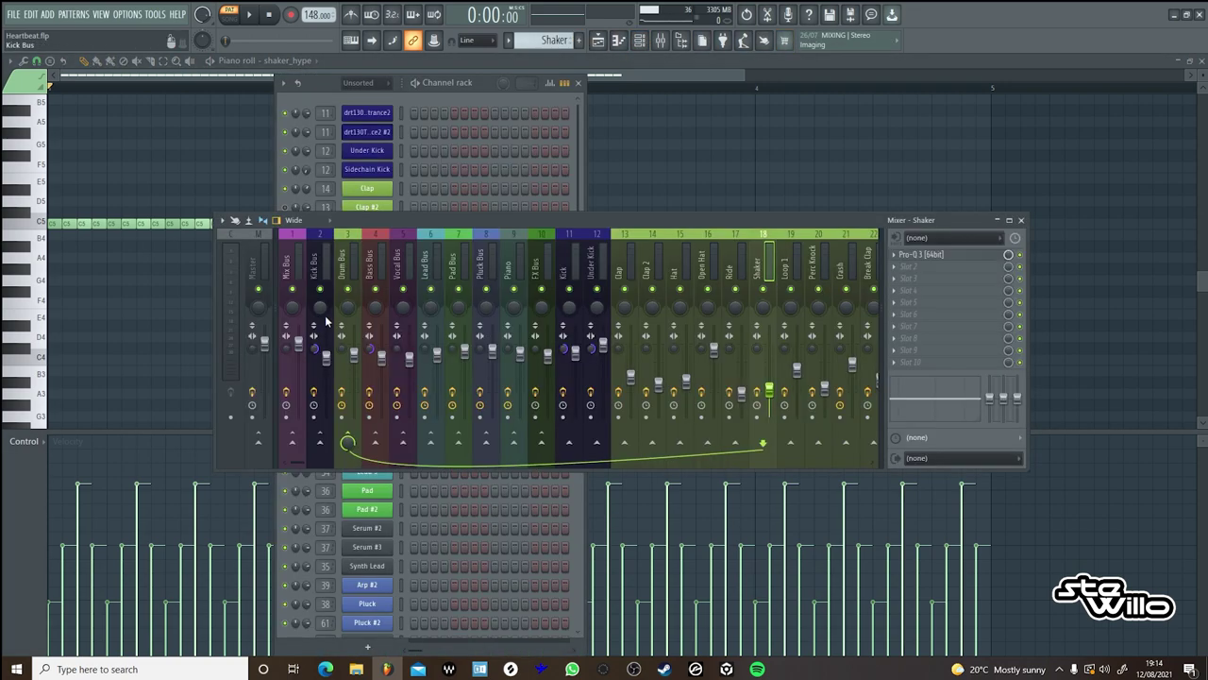
click(921, 258)
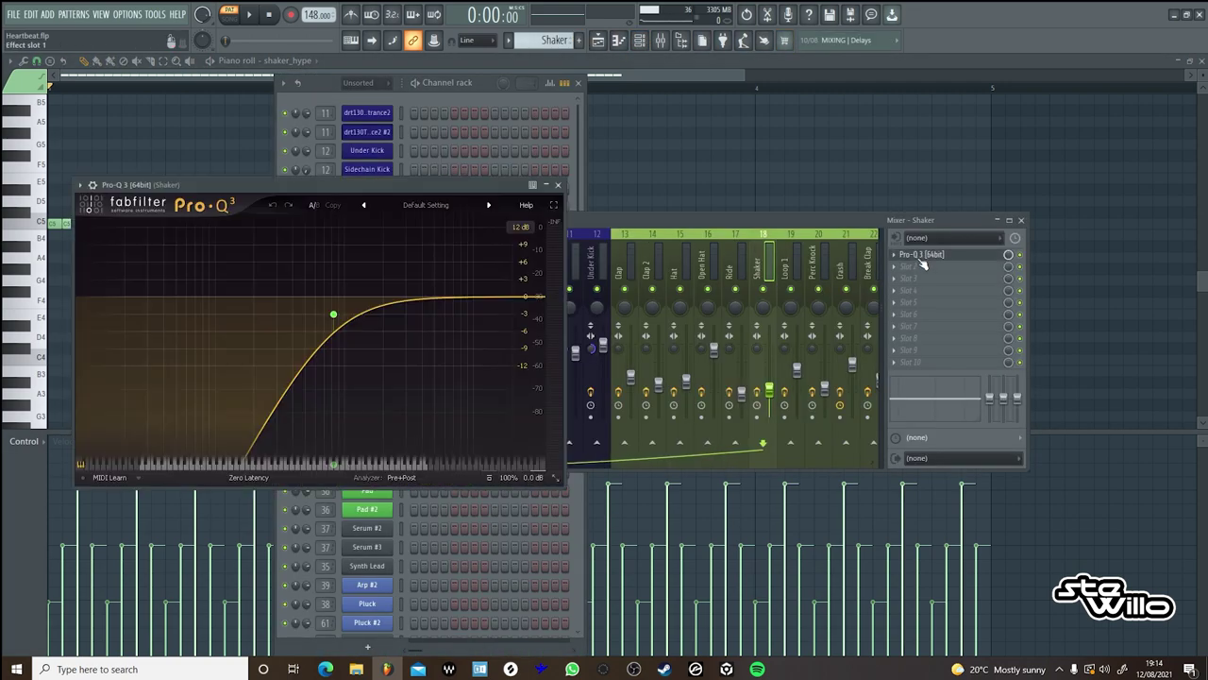
click(332, 315)
scroll(332, 315, up, 1)
click(249, 15)
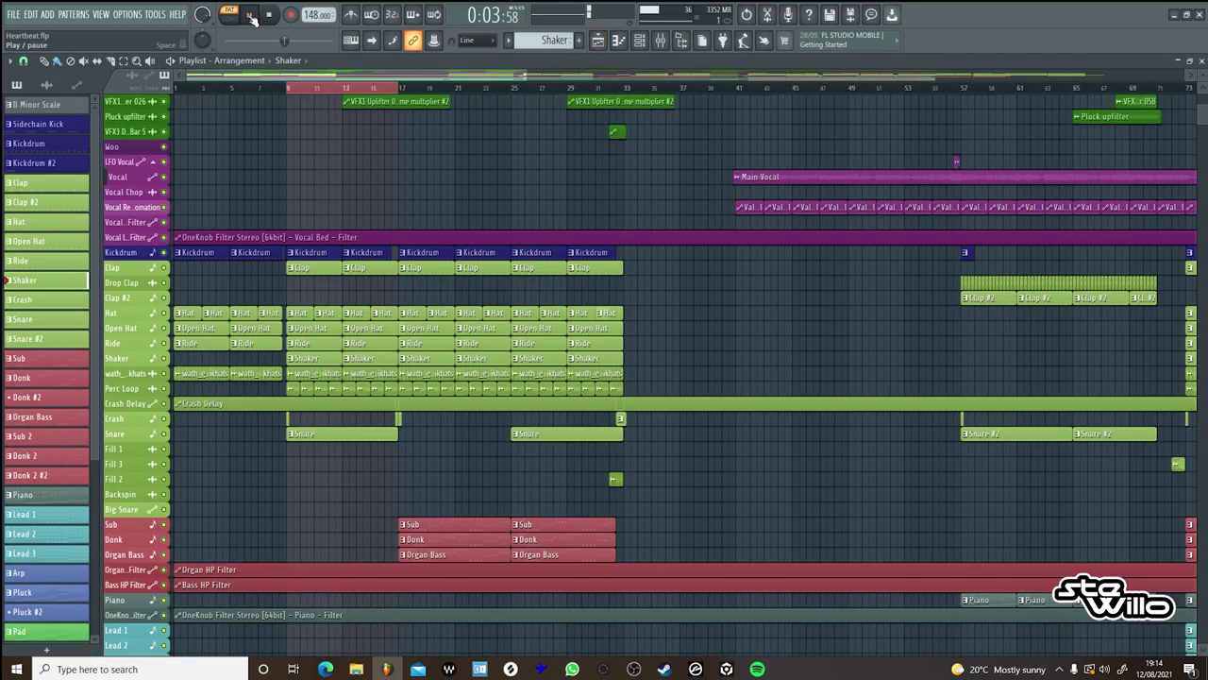
click(251, 16)
Open the wath_grooveassist_127_slikhats loop from bar 9, audition its sample, and close its settings.
double_click(300, 373)
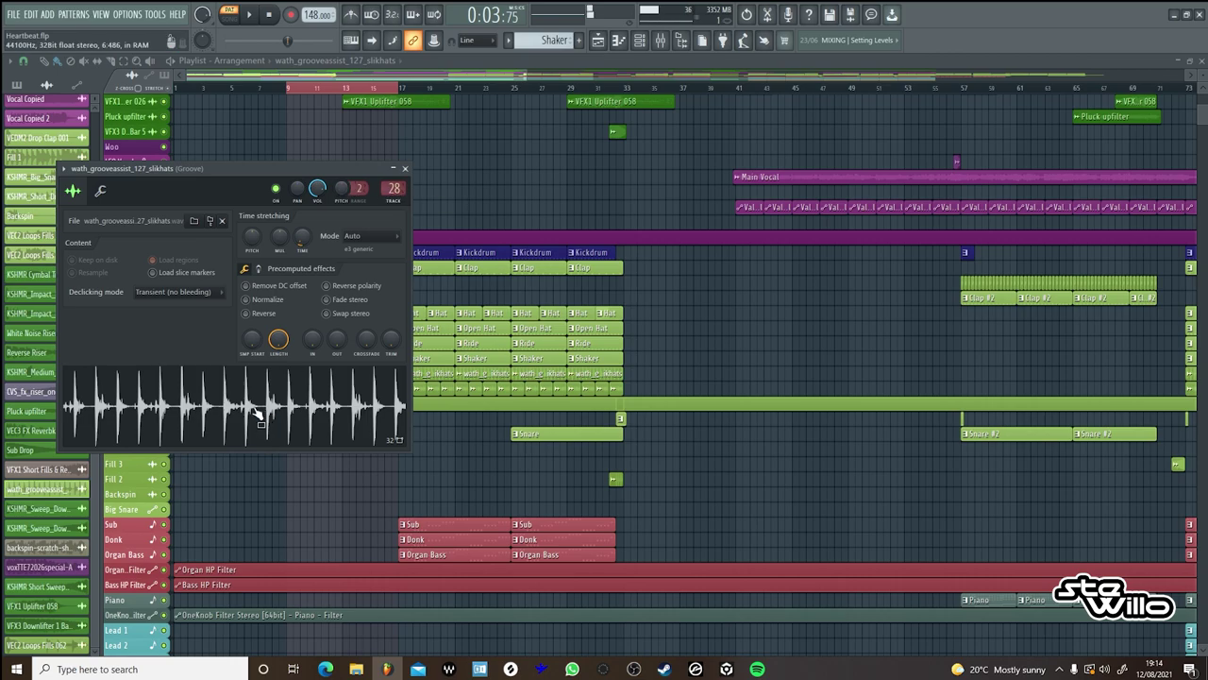
click(271, 14)
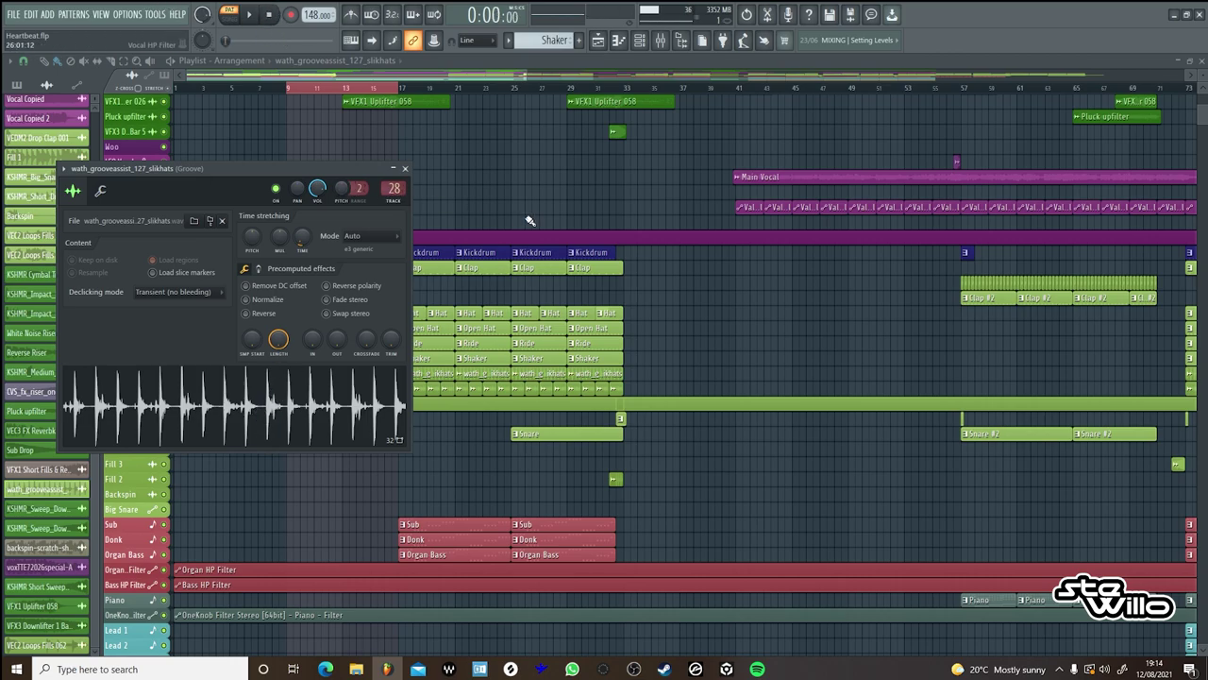
click(499, 195)
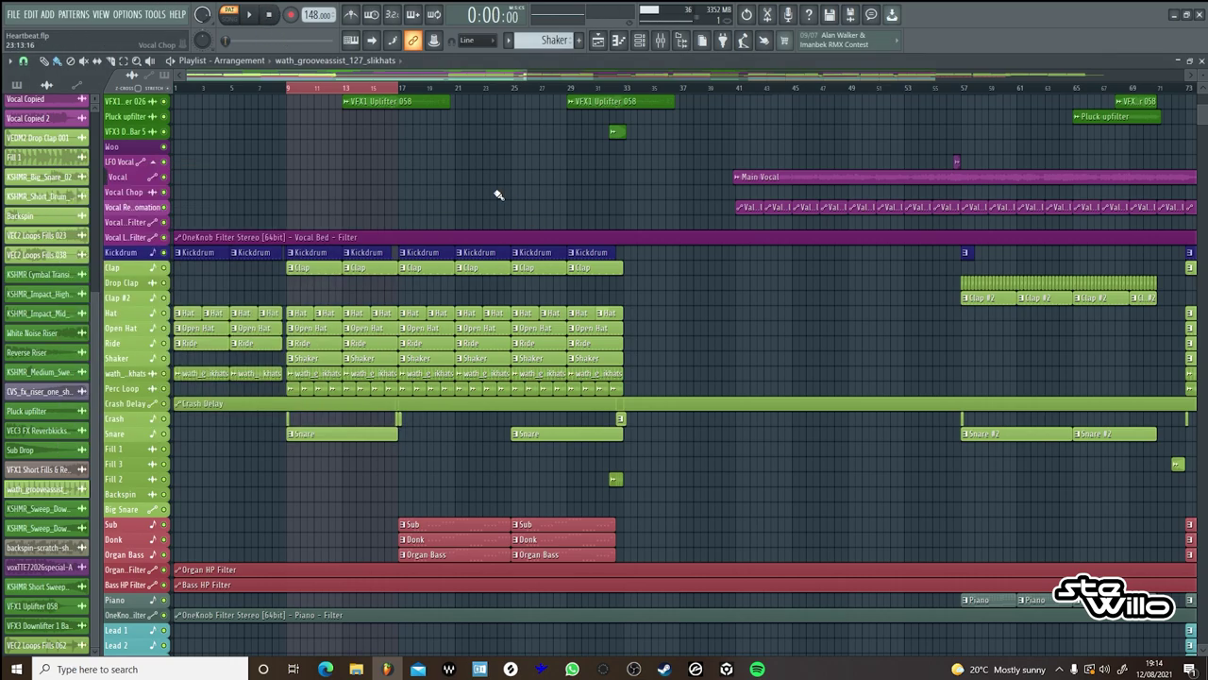
Open the VEC1 Loops140 043 clip on the Perc Loop track, preview its sample, and close its settings.
double_click(295, 390)
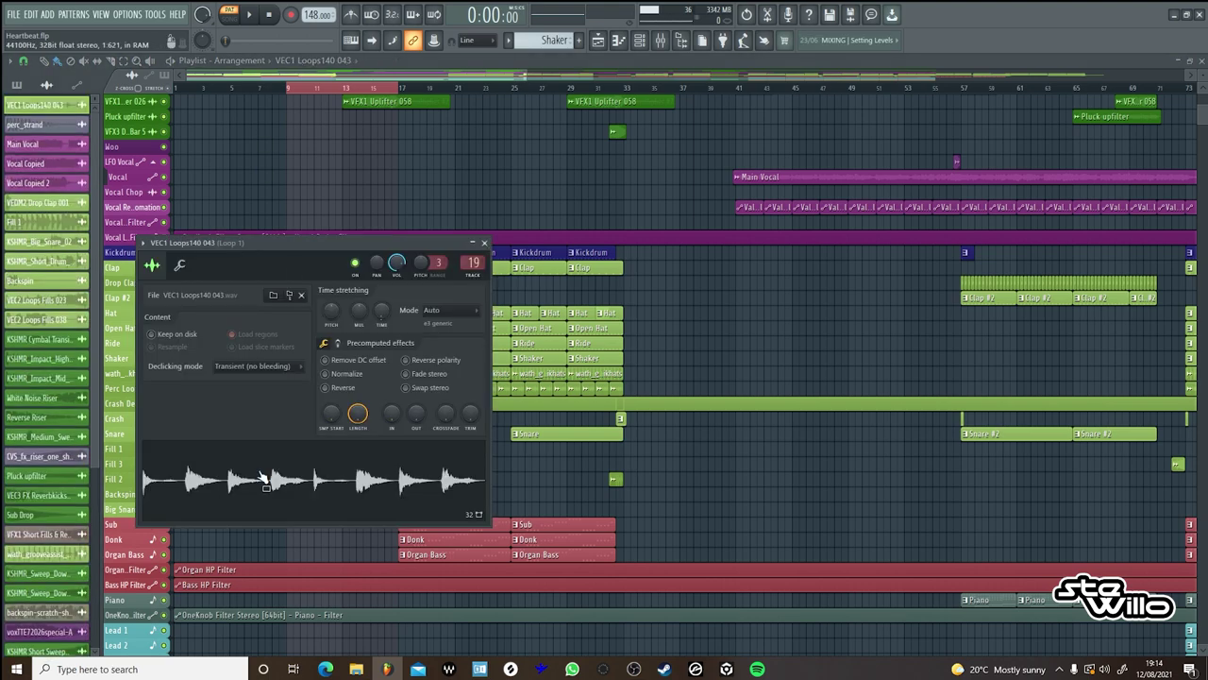
click(269, 15)
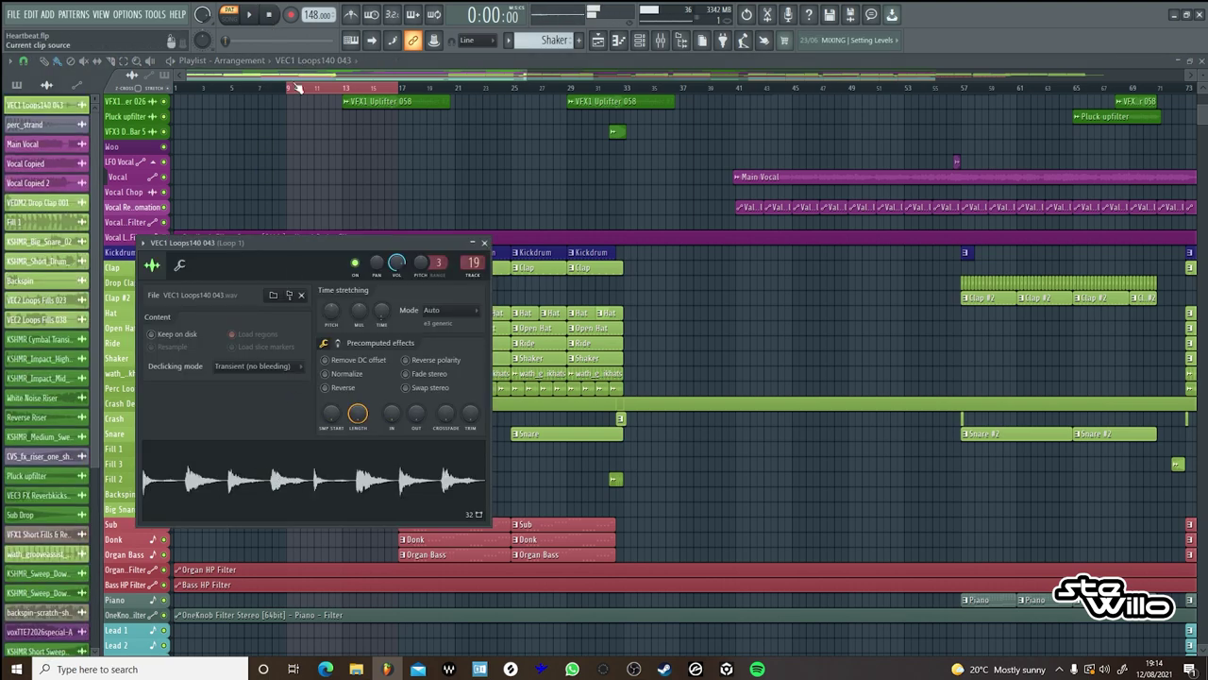
click(484, 243)
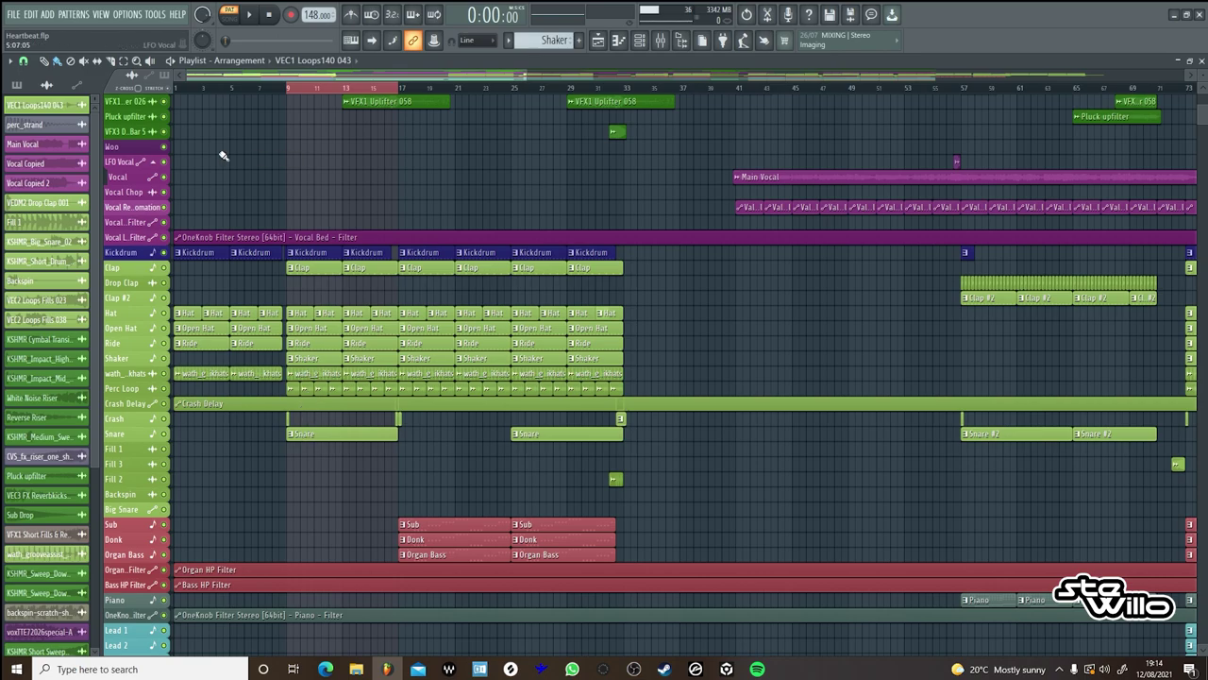
Open the Snare pattern from bar 9 in the piano roll, play it in pattern mode, and examine its rising note velocities over all eight bars.
drag(288, 91, 345, 92)
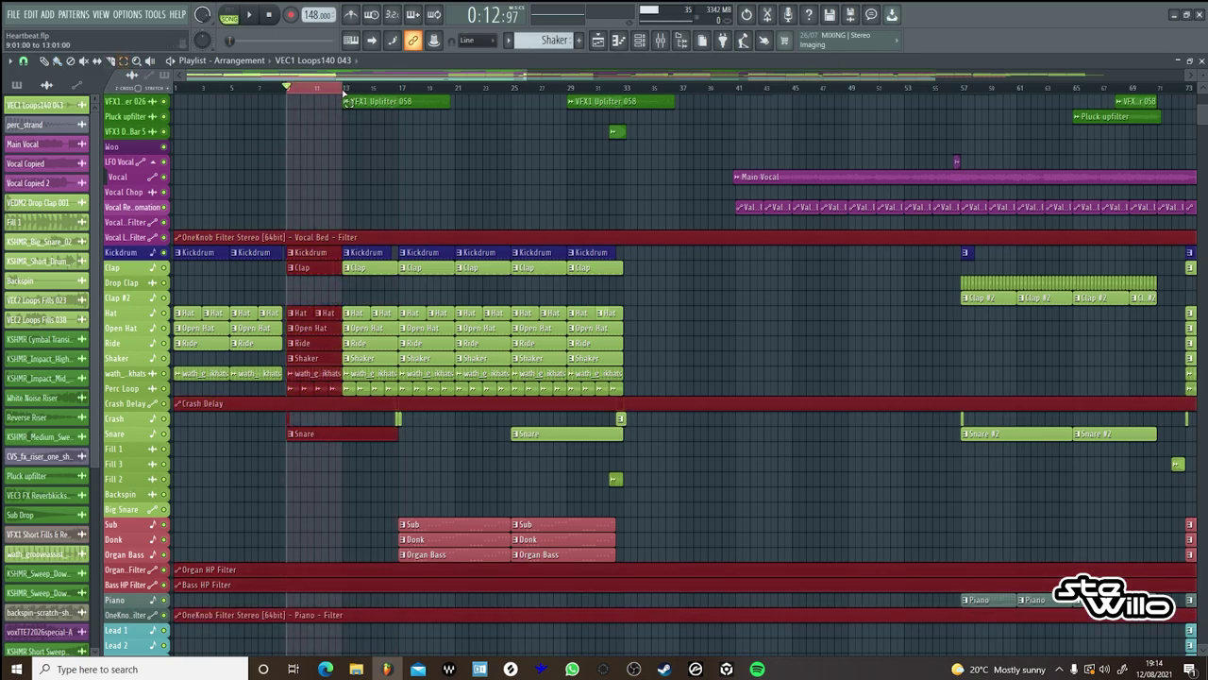
scroll(274, 283, down, 1)
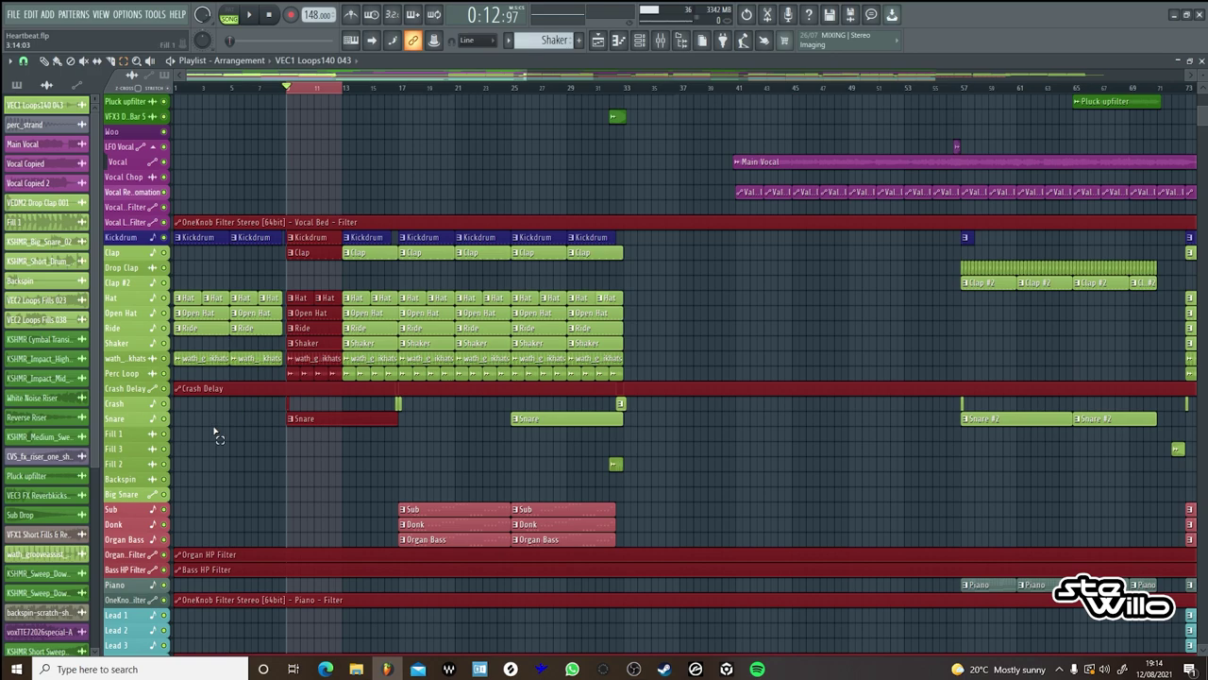
double_click(316, 422)
click(231, 18)
click(248, 15)
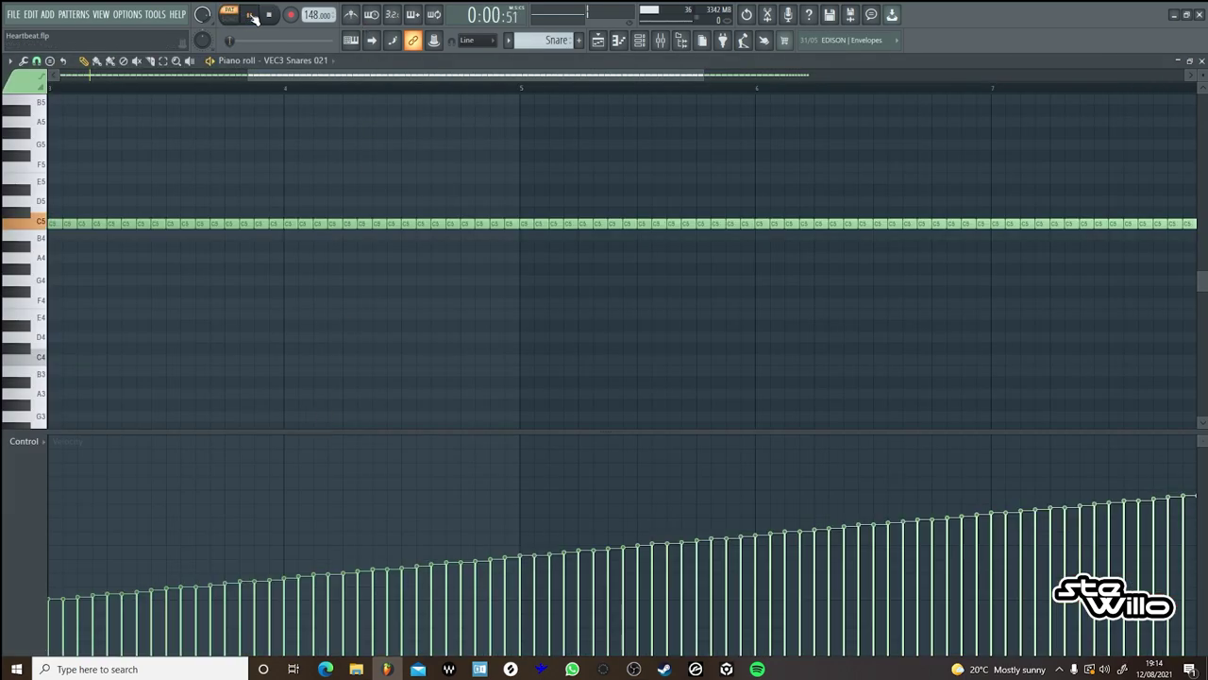
drag(517, 75, 863, 75)
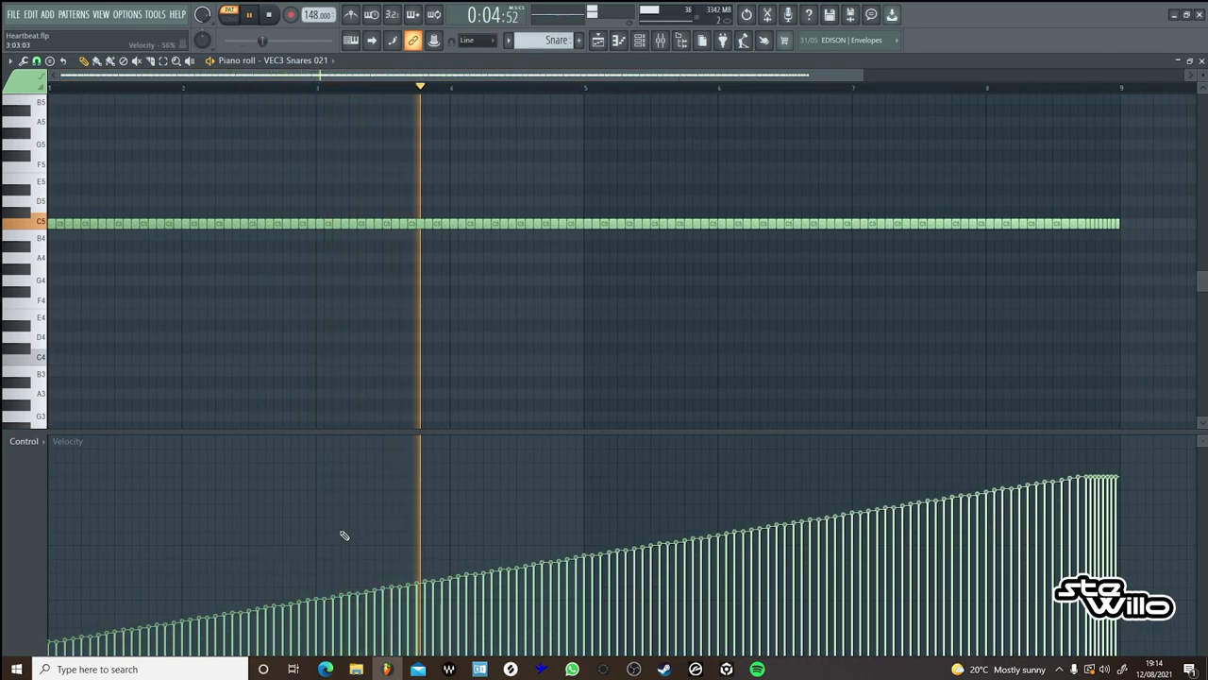
click(255, 17)
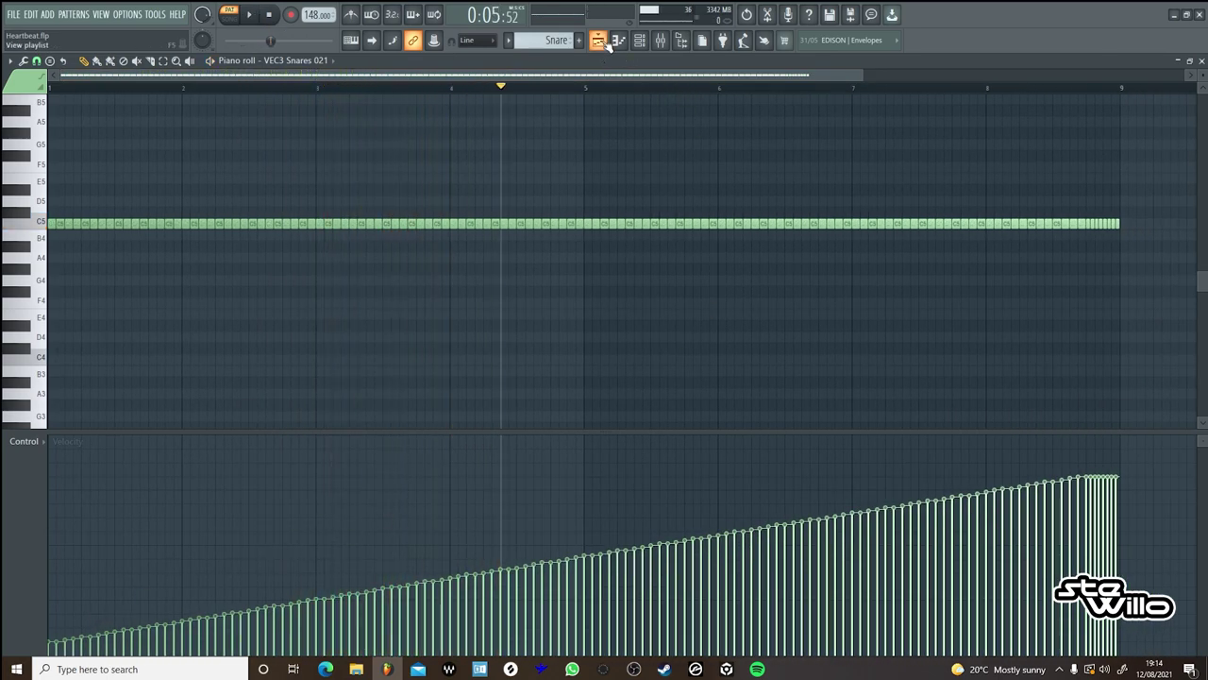
Return to the playlist, play the song from bar 9 with the snare build, clear the bar 9 to 13 selection, and stop playback.
click(351, 40)
click(229, 17)
click(249, 16)
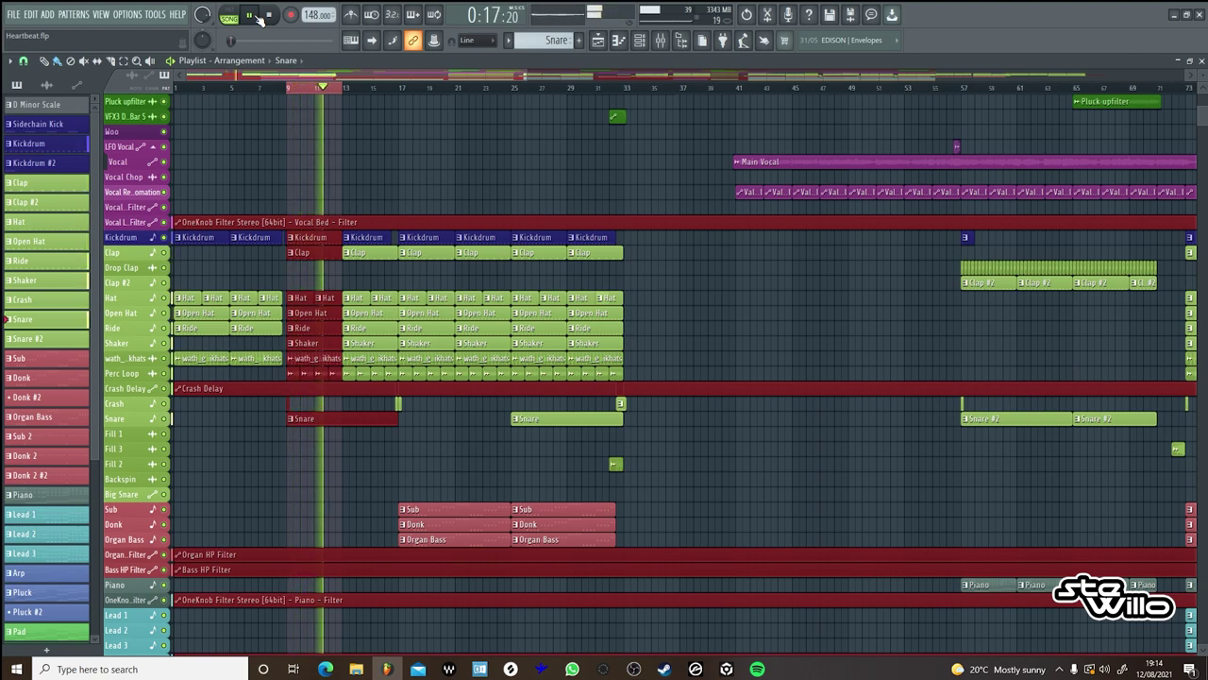
click(124, 61)
click(345, 96)
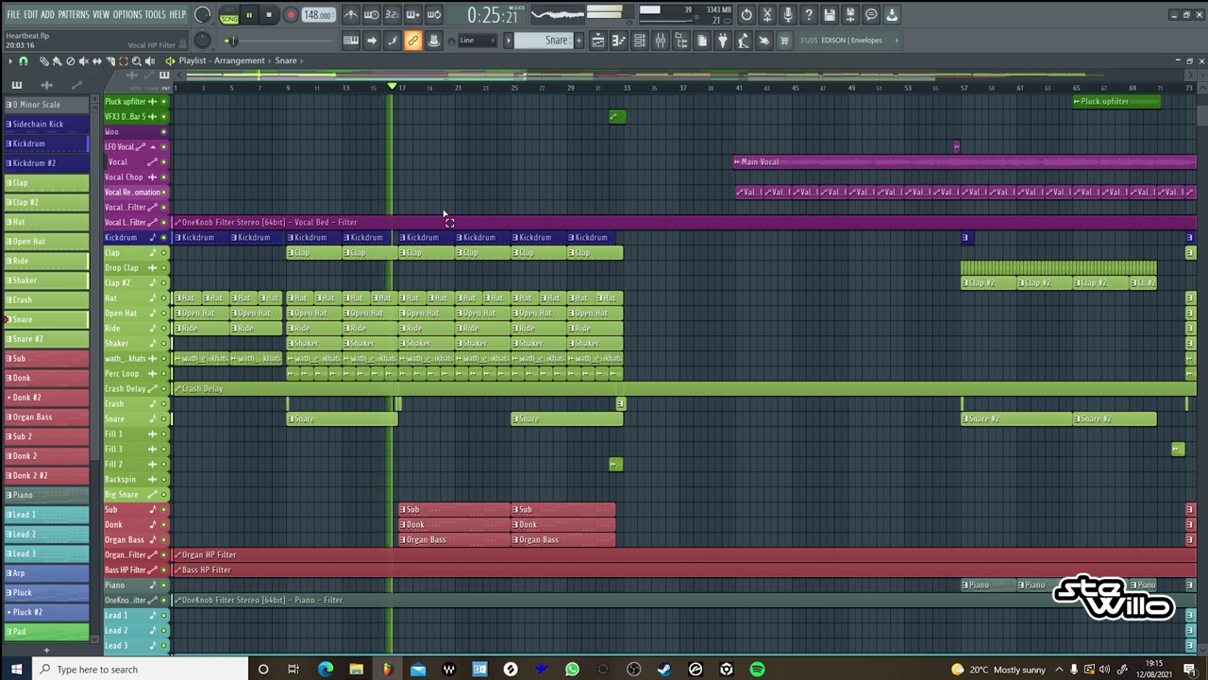
click(271, 16)
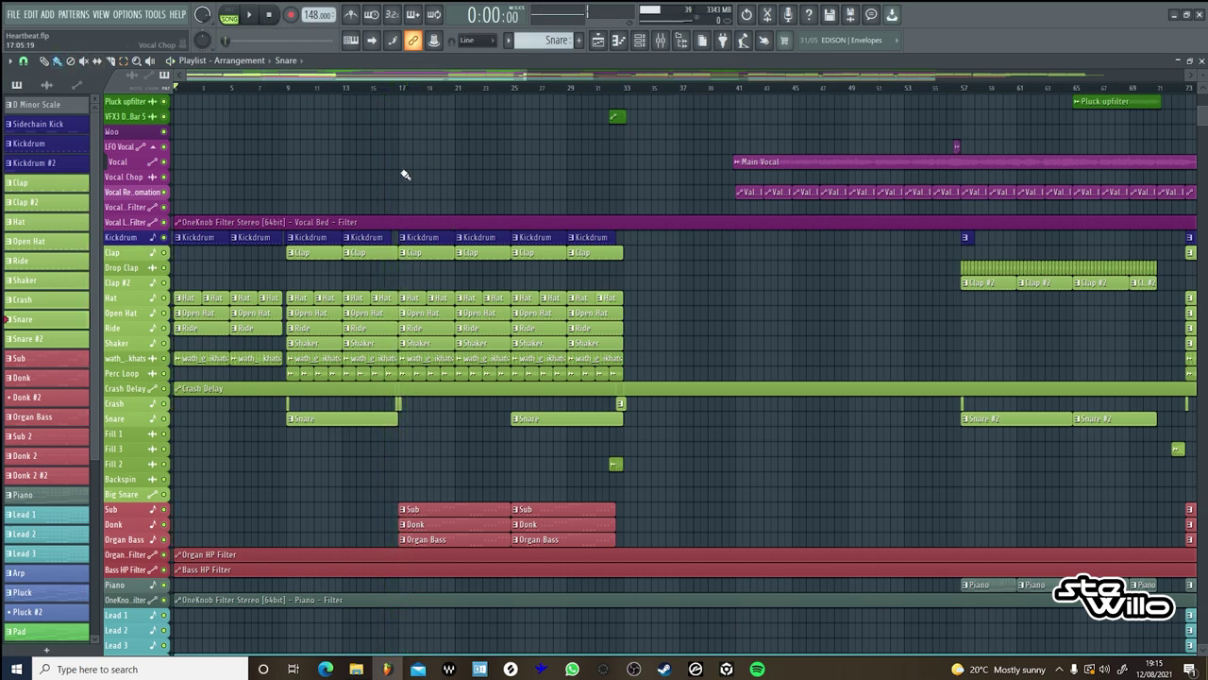
Open the first Sub clip at bar 17 in the piano roll and examine its full eight-bar note pattern.
scroll(470, 183, down, 3)
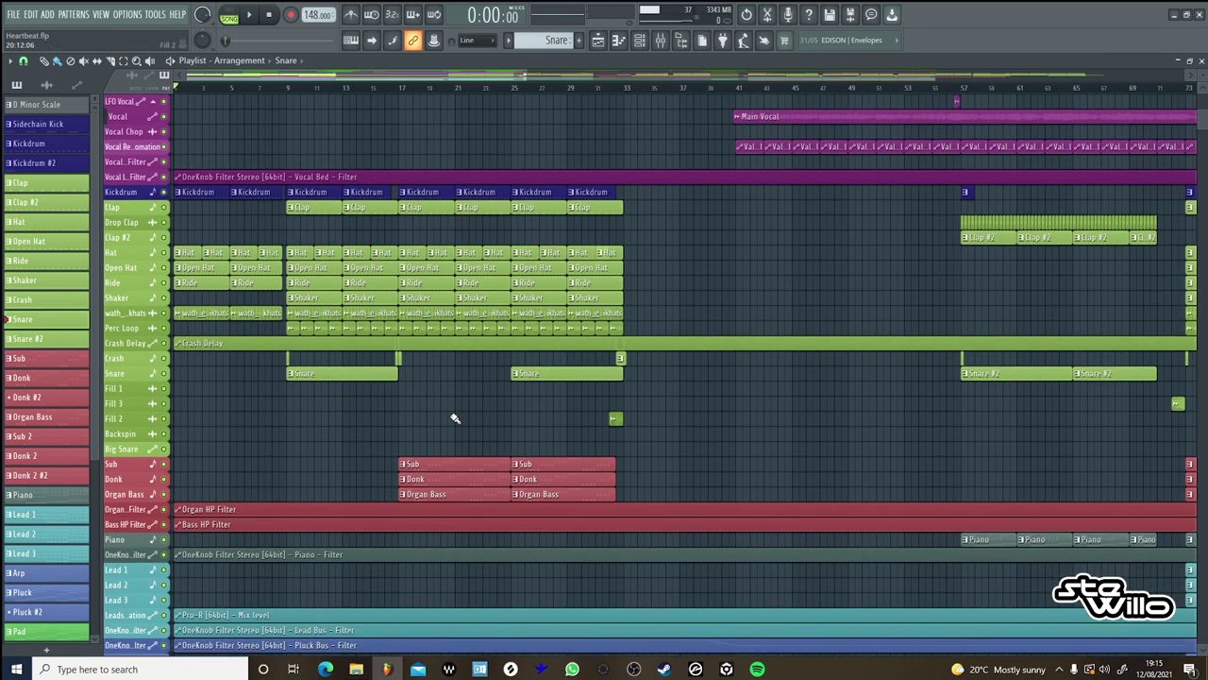
scroll(454, 418, down, 4)
double_click(432, 408)
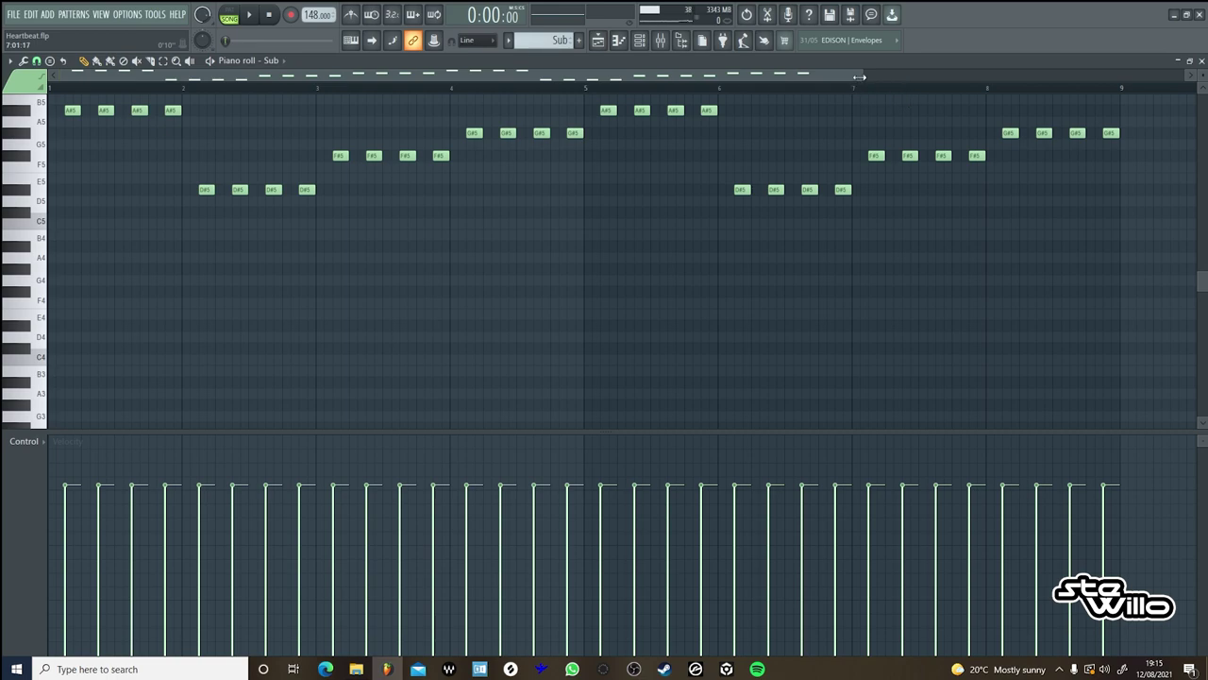
drag(858, 78, 1184, 77)
scroll(400, 373, up, 1)
click(597, 40)
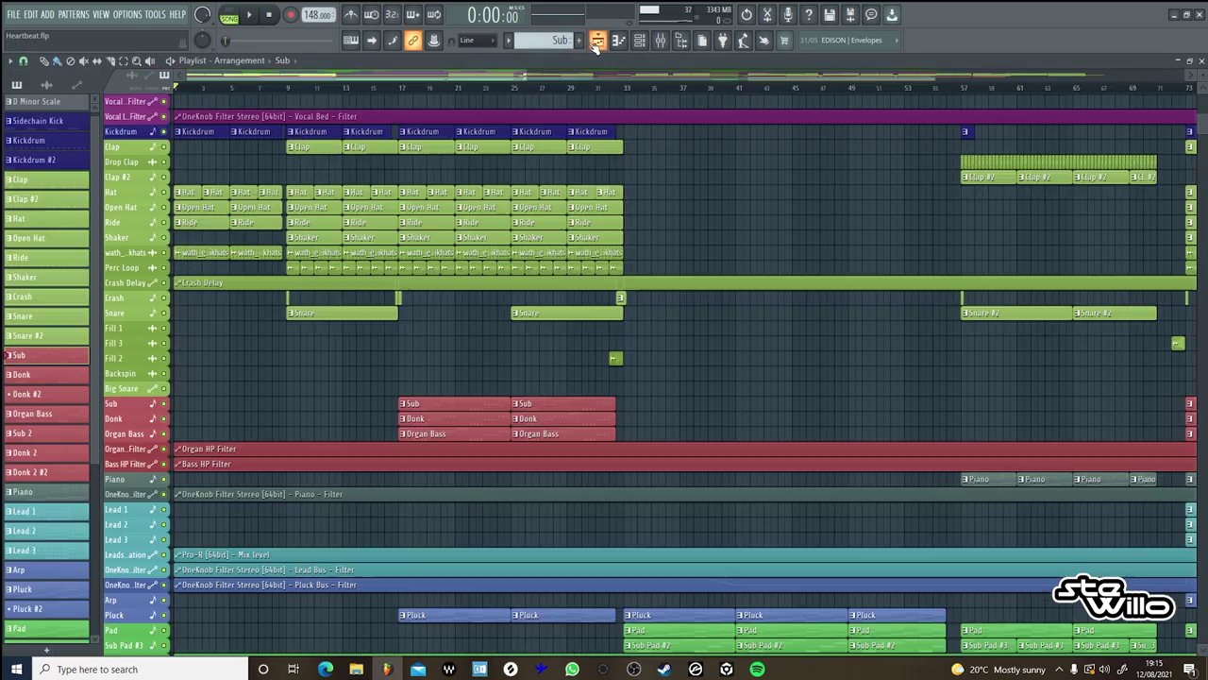
double_click(439, 405)
drag(528, 77, 336, 77)
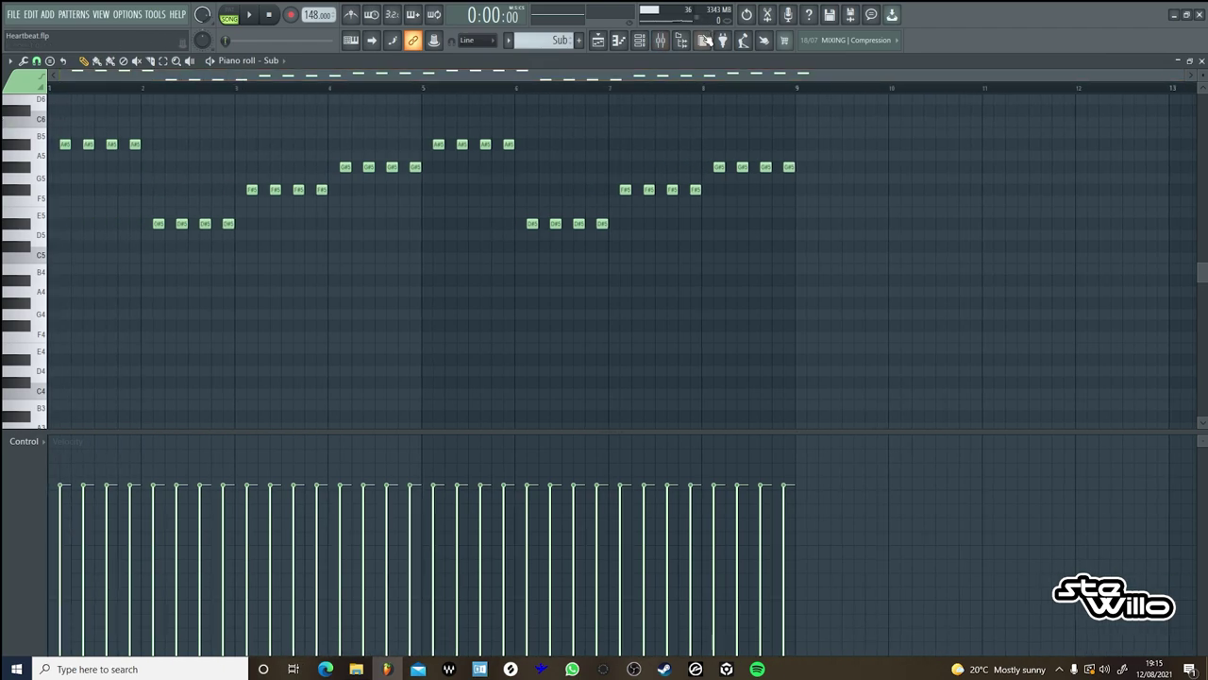
Open the Sub channel's sample settings from the channel rack and show its assigned mixer track.
click(640, 40)
click(368, 377)
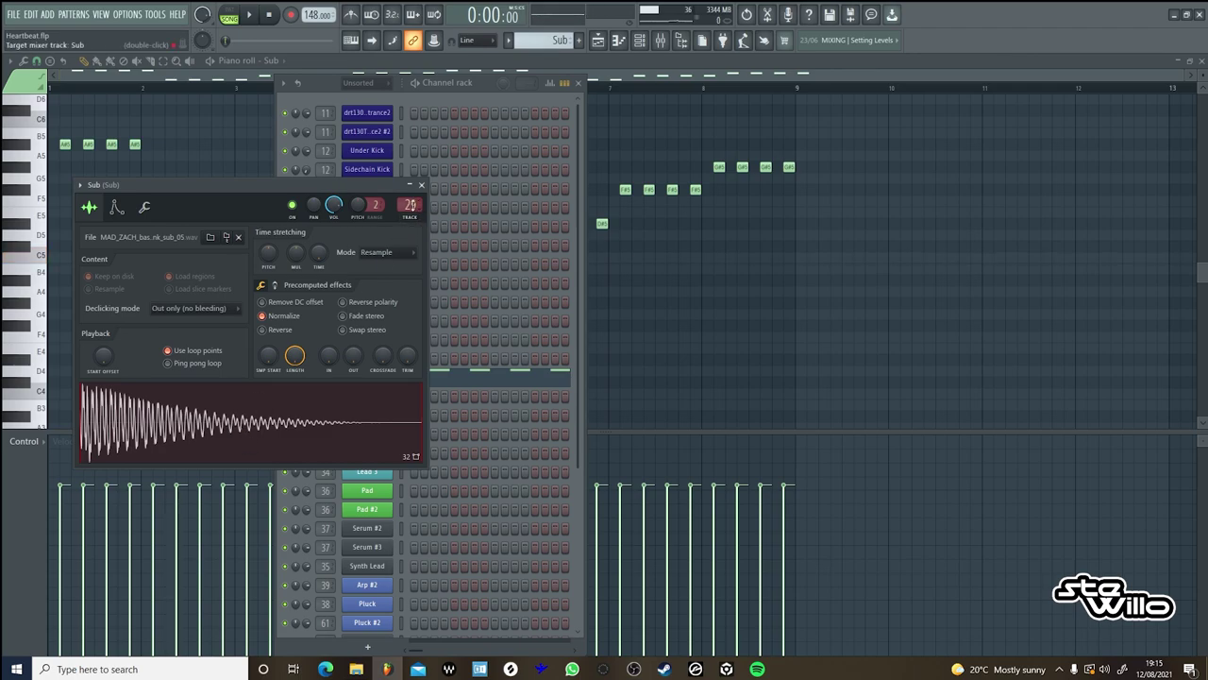
click(416, 205)
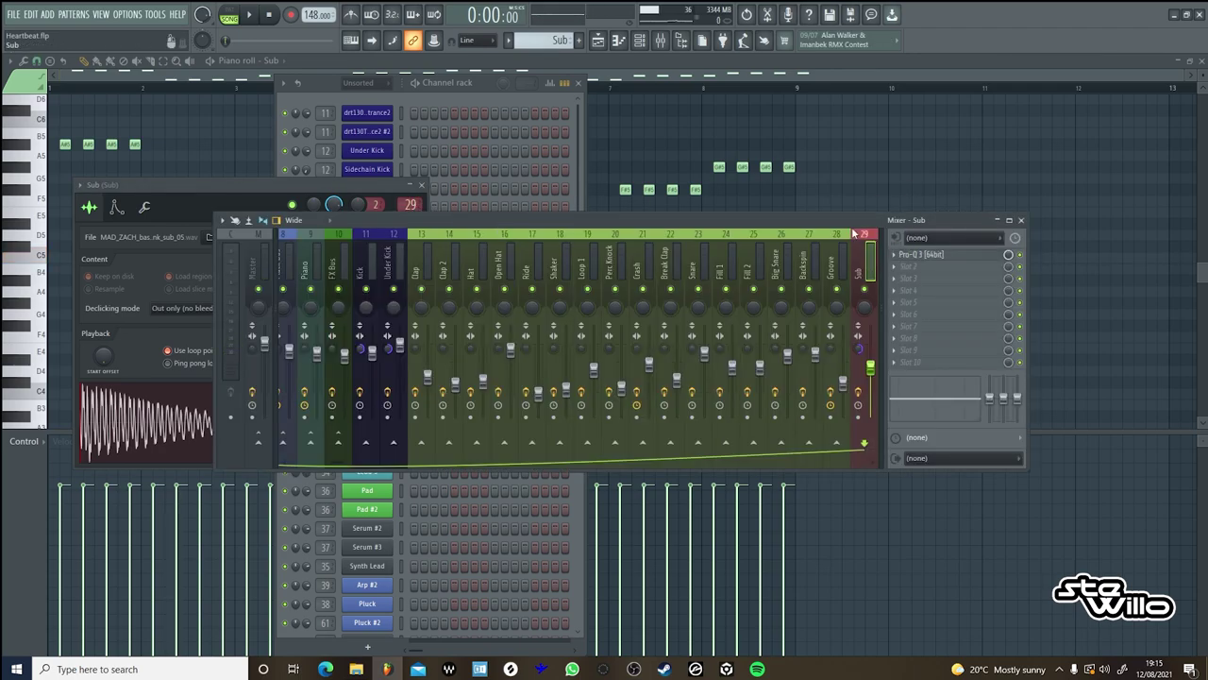
Open Pro-Q 3 on the Sub mixer track and inspect its high-cut and low-cut bands.
scroll(815, 234, down, 2)
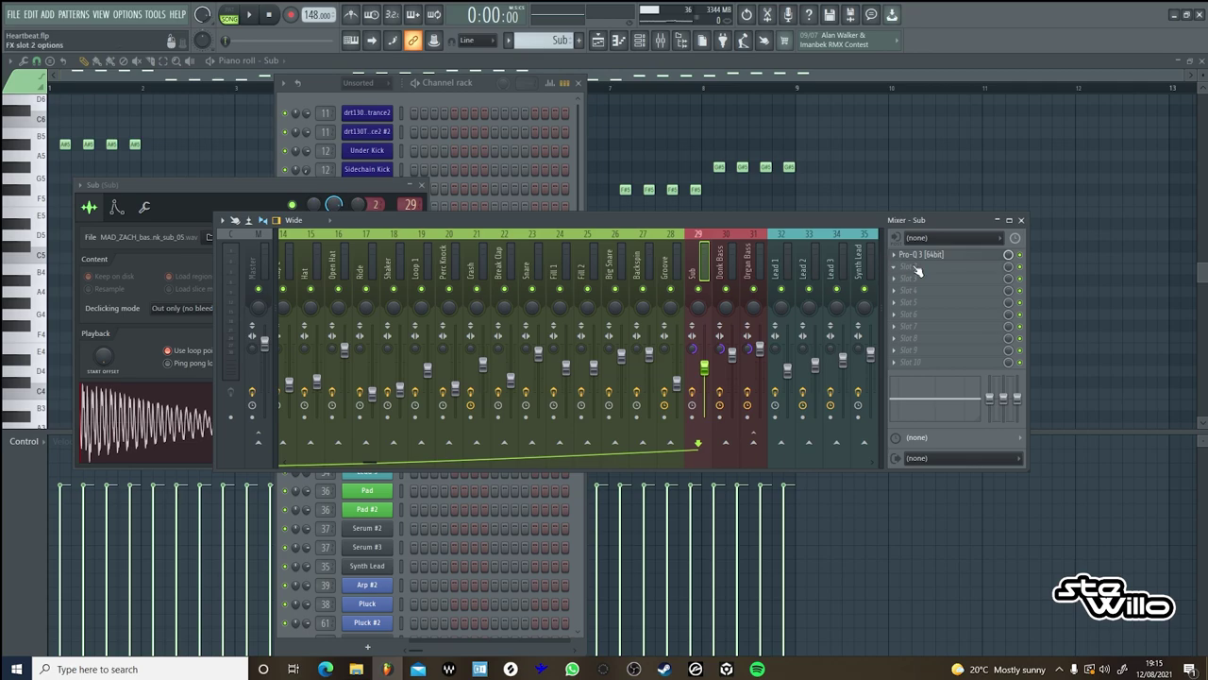
click(928, 257)
drag(303, 118, 350, 127)
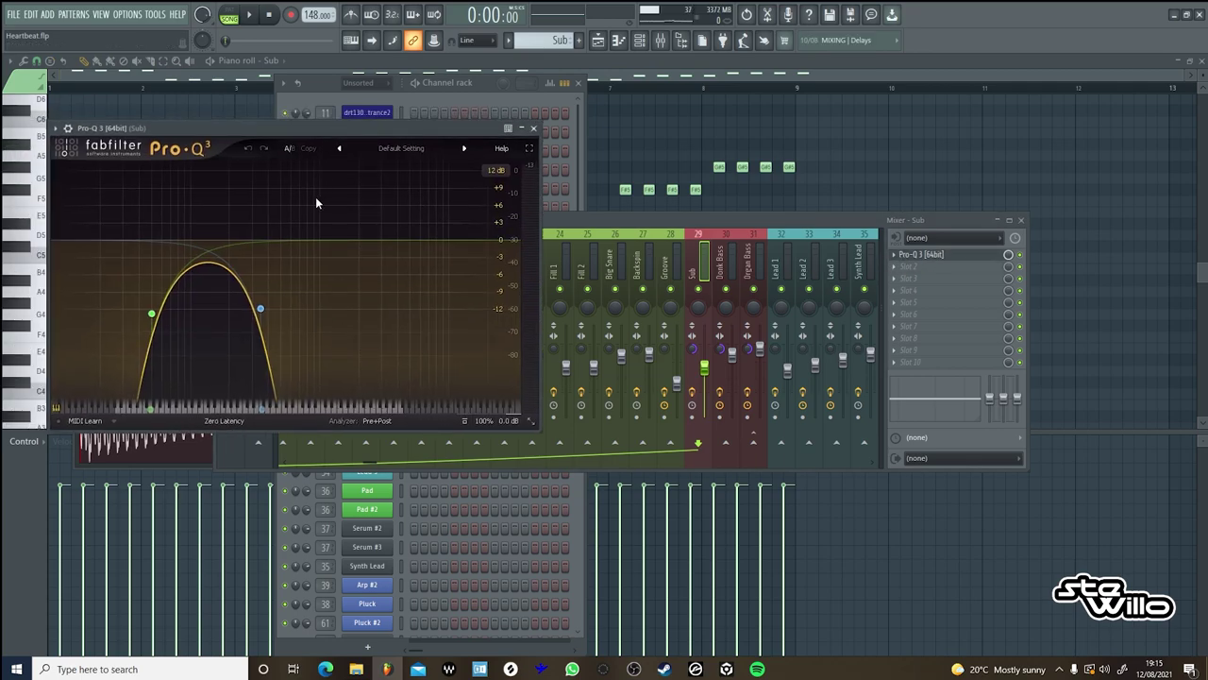
click(262, 309)
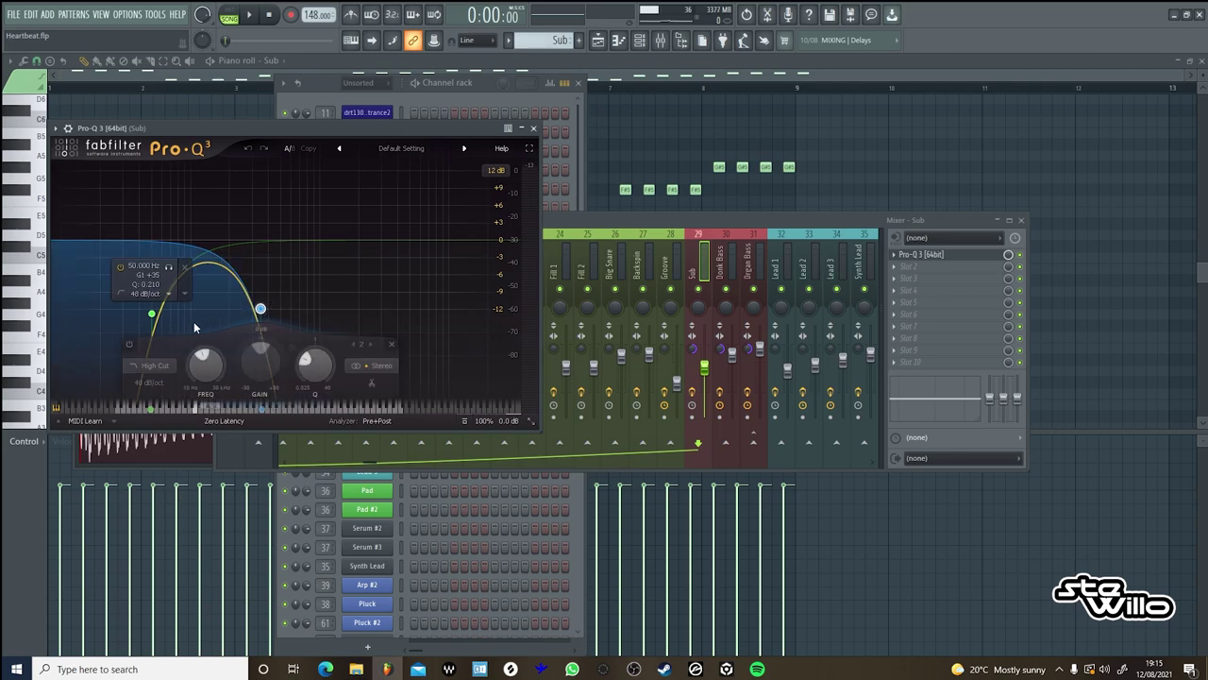
click(152, 314)
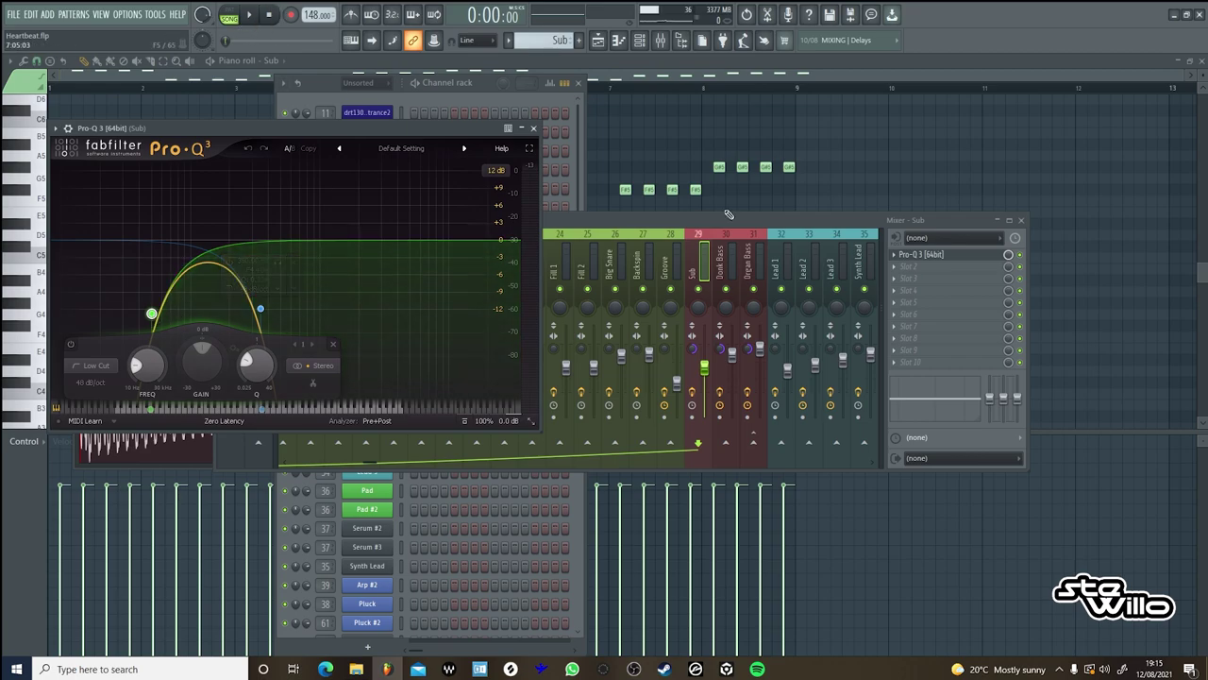
Examine the Kick Bus routing among the mixer's bus tracks, and return to the Sub track.
click(678, 223)
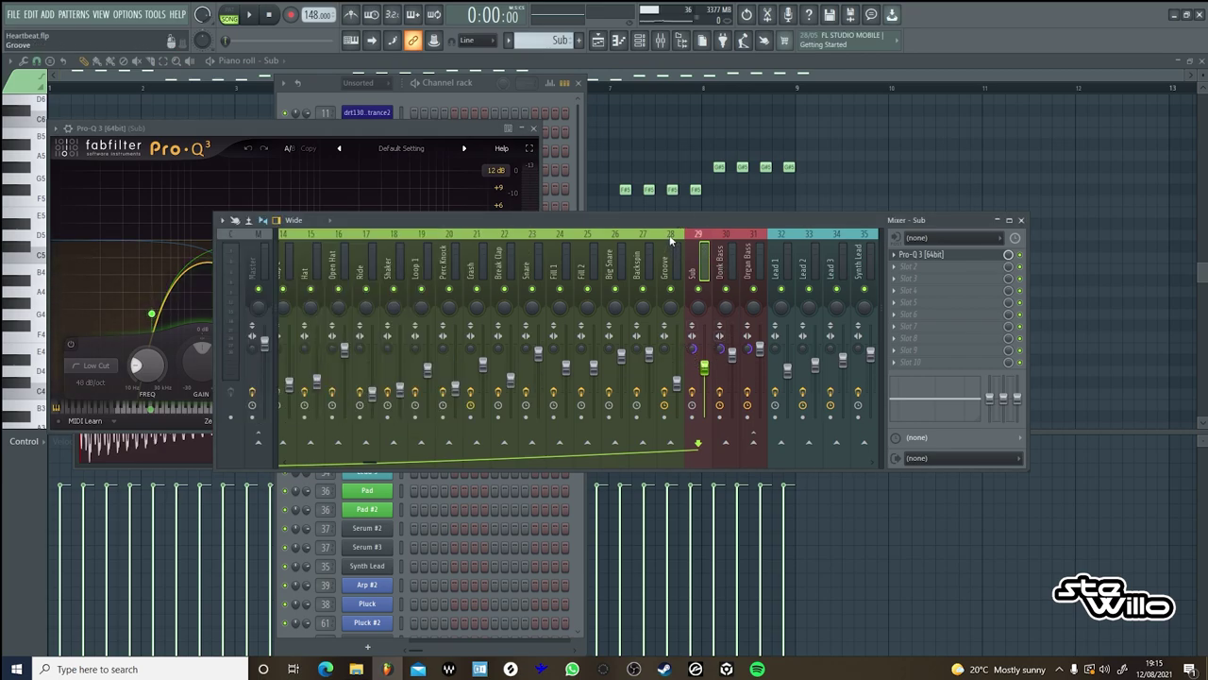
scroll(670, 242, up, 5)
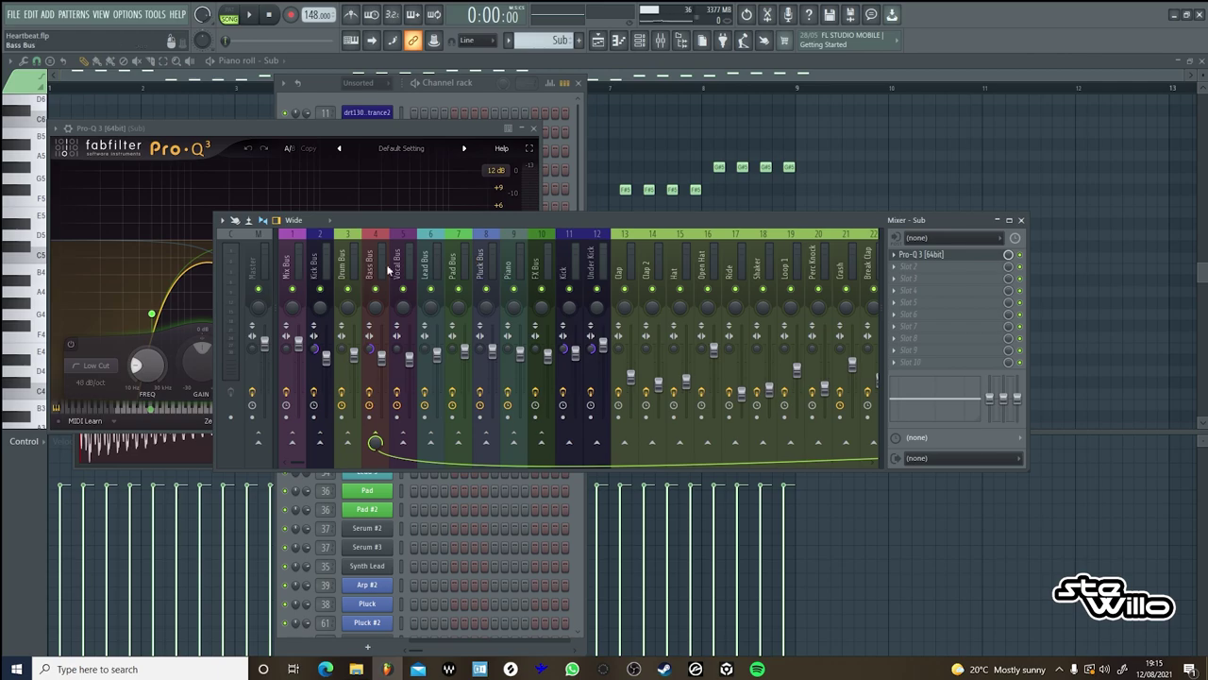
click(322, 273)
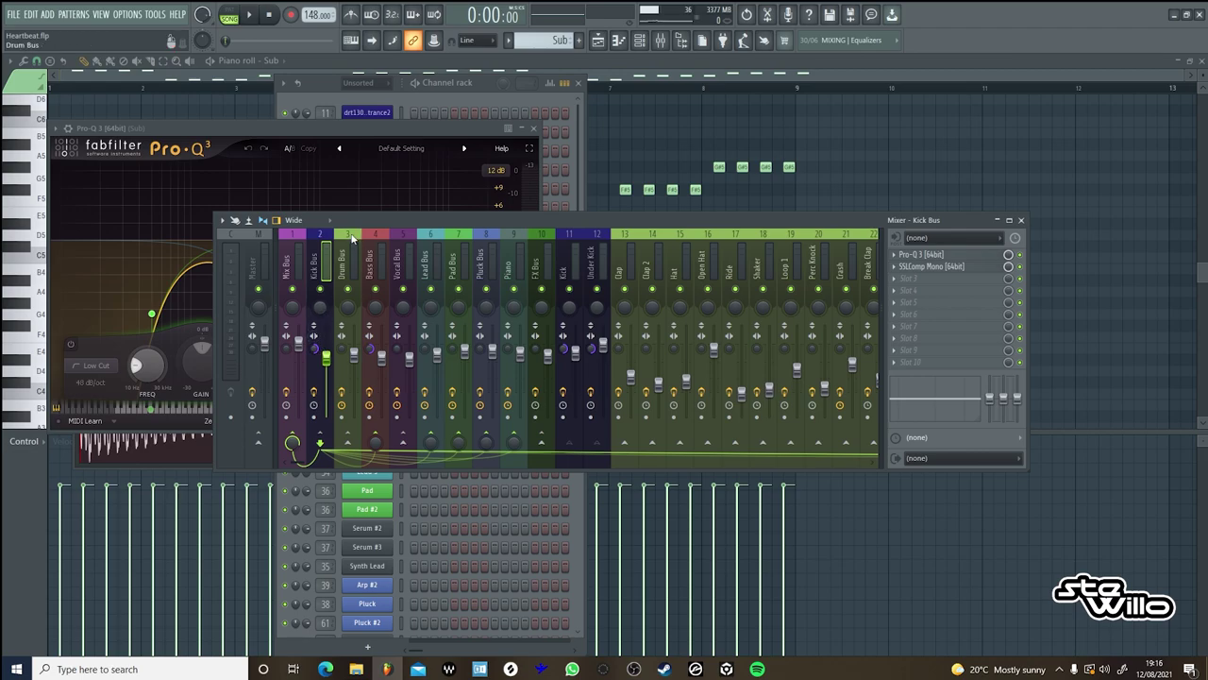
scroll(534, 232, down, 8)
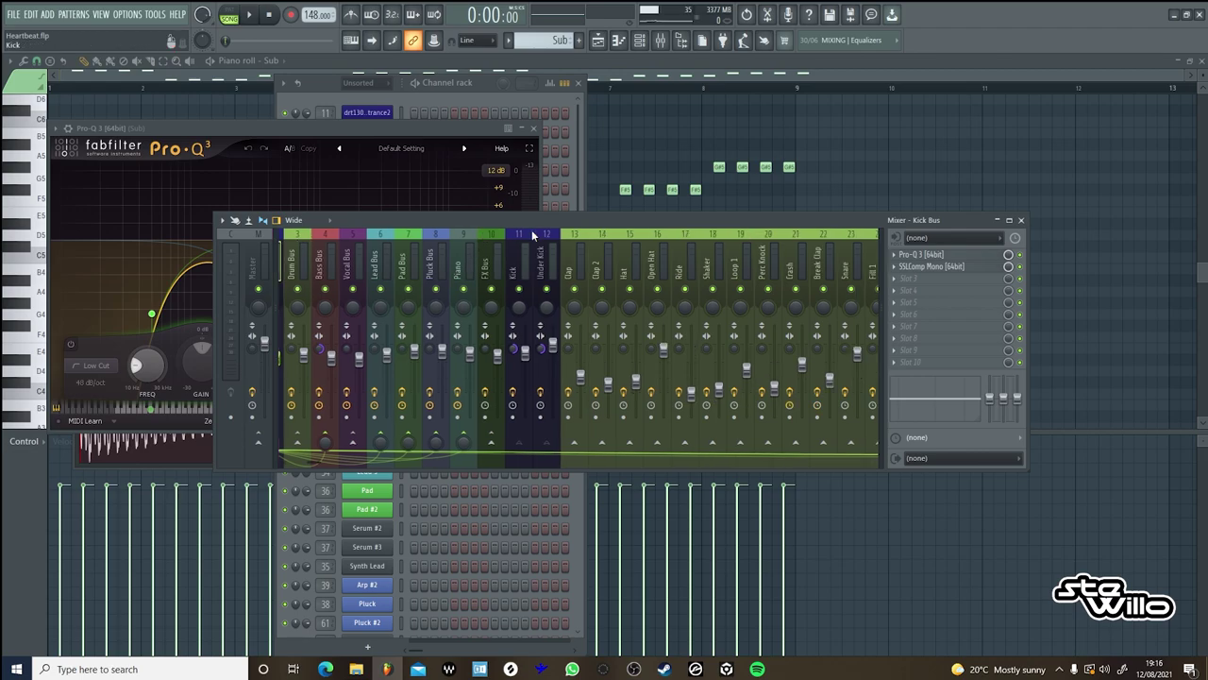
click(408, 269)
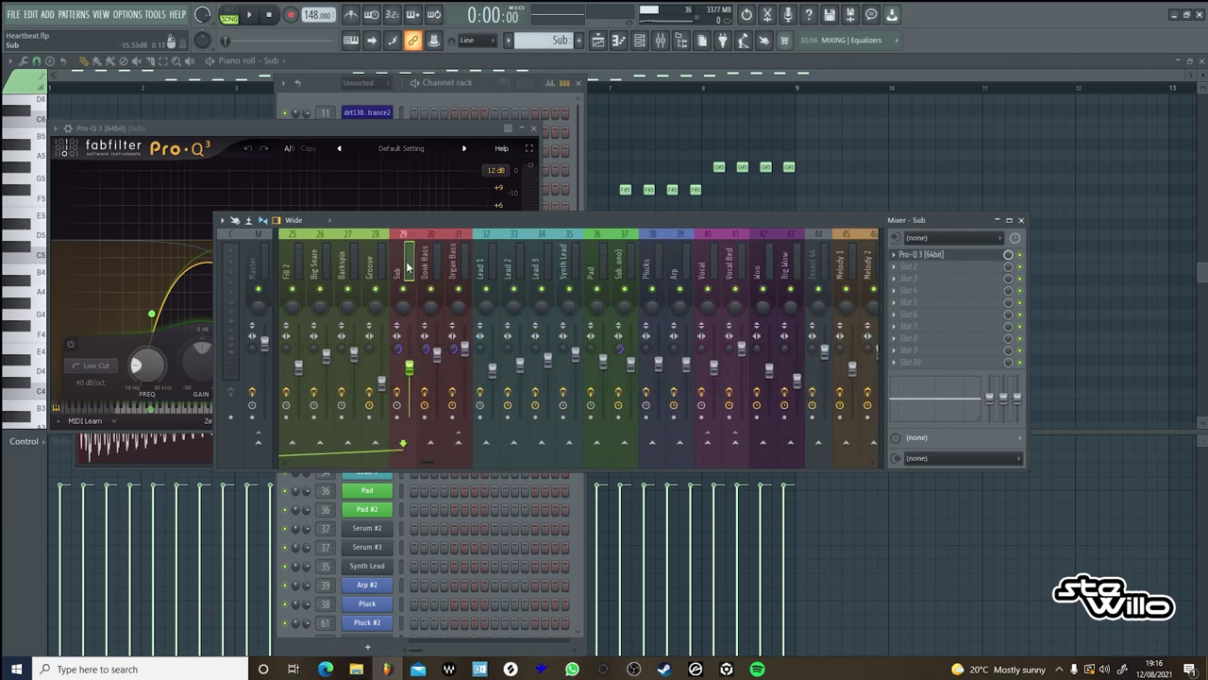
Open Pro-Q 3 on the Donk Bass mixer track and inspect its low-cut band.
click(435, 271)
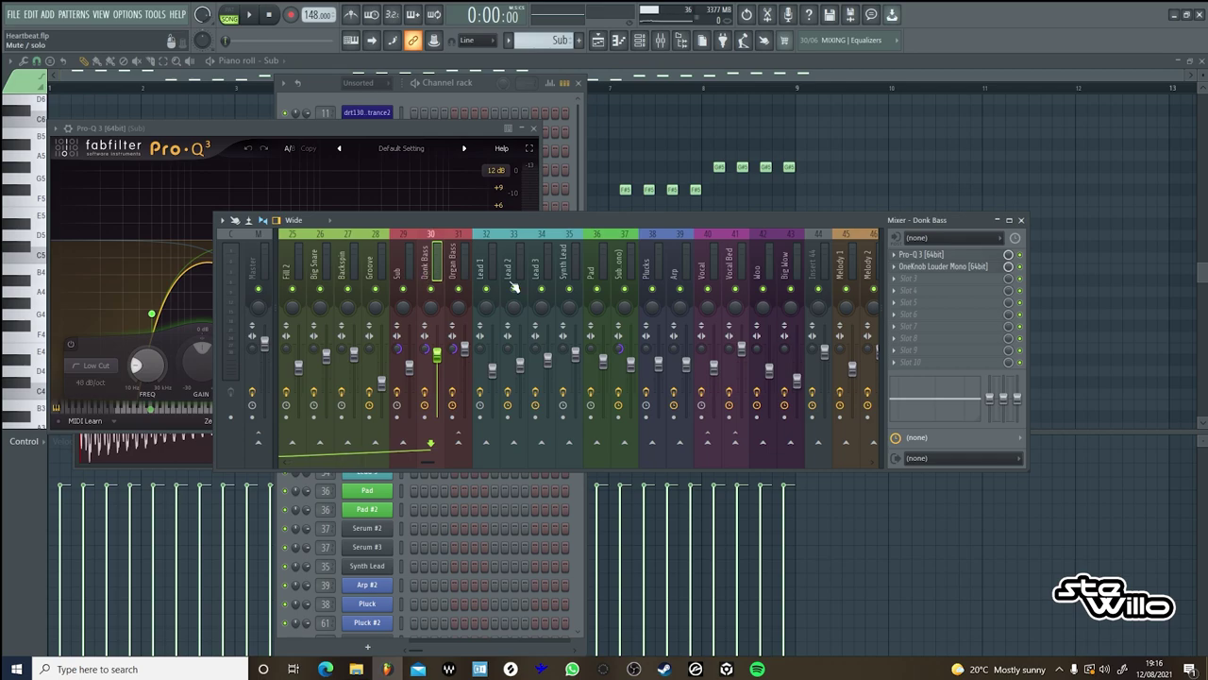
click(931, 254)
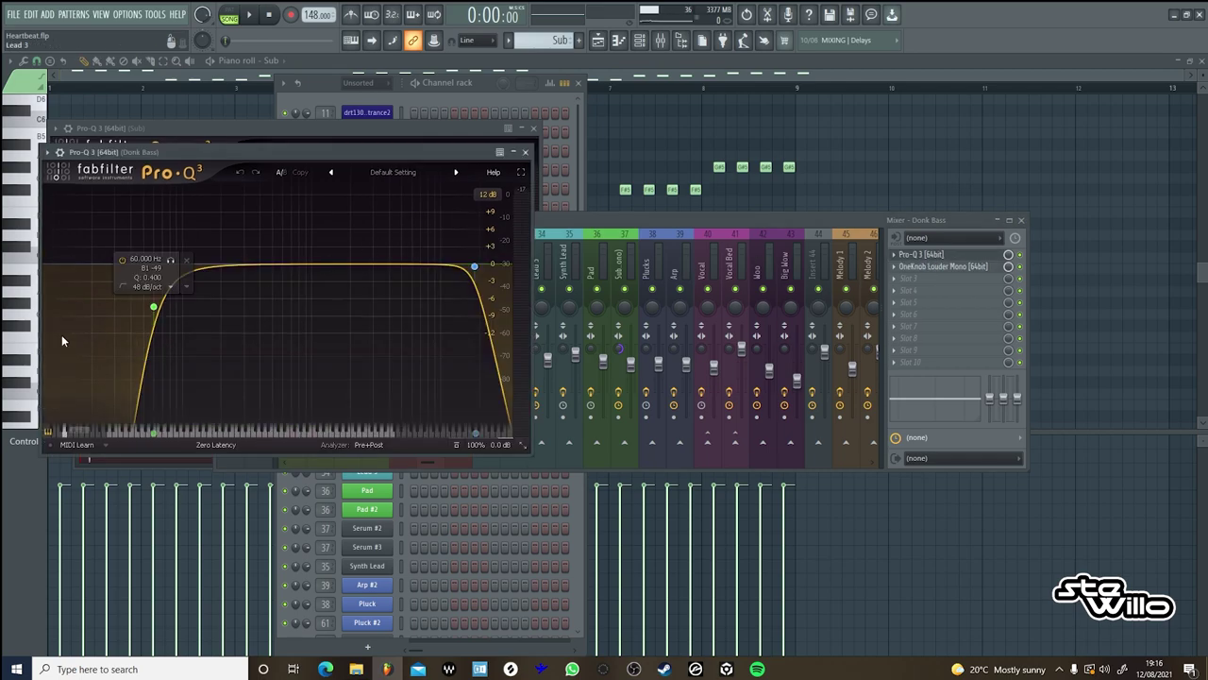
click(154, 307)
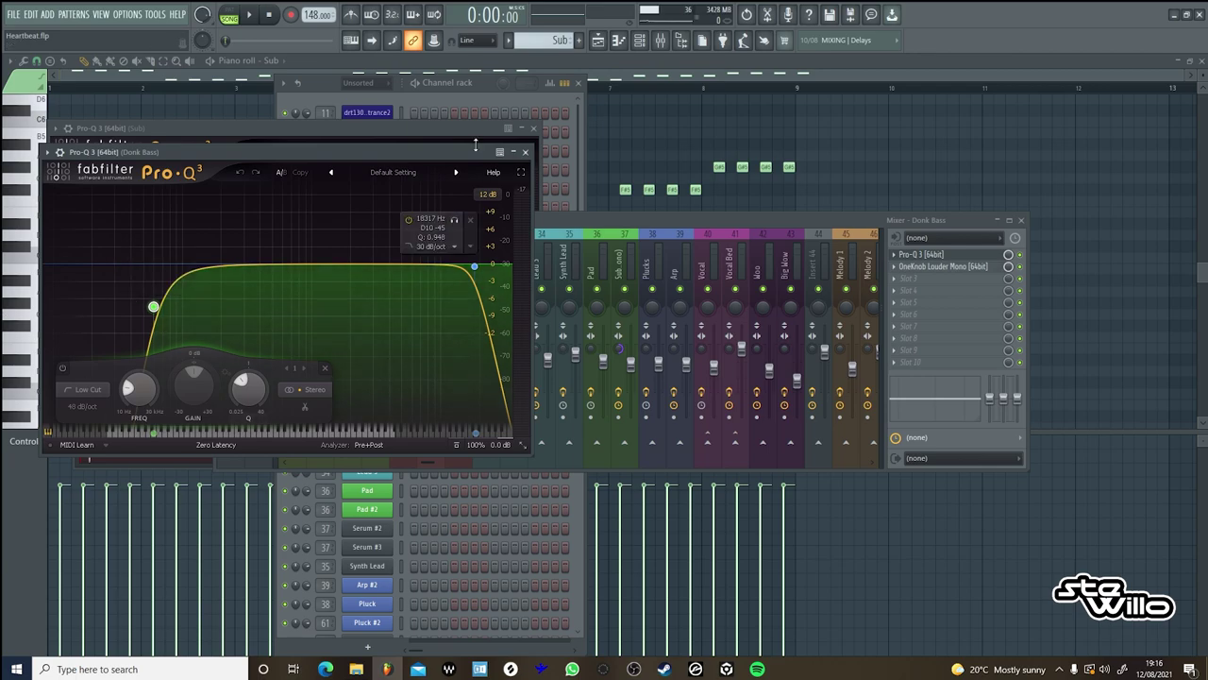
Open the Donk Sample channel from the channel rack and audition its sample several times.
click(576, 149)
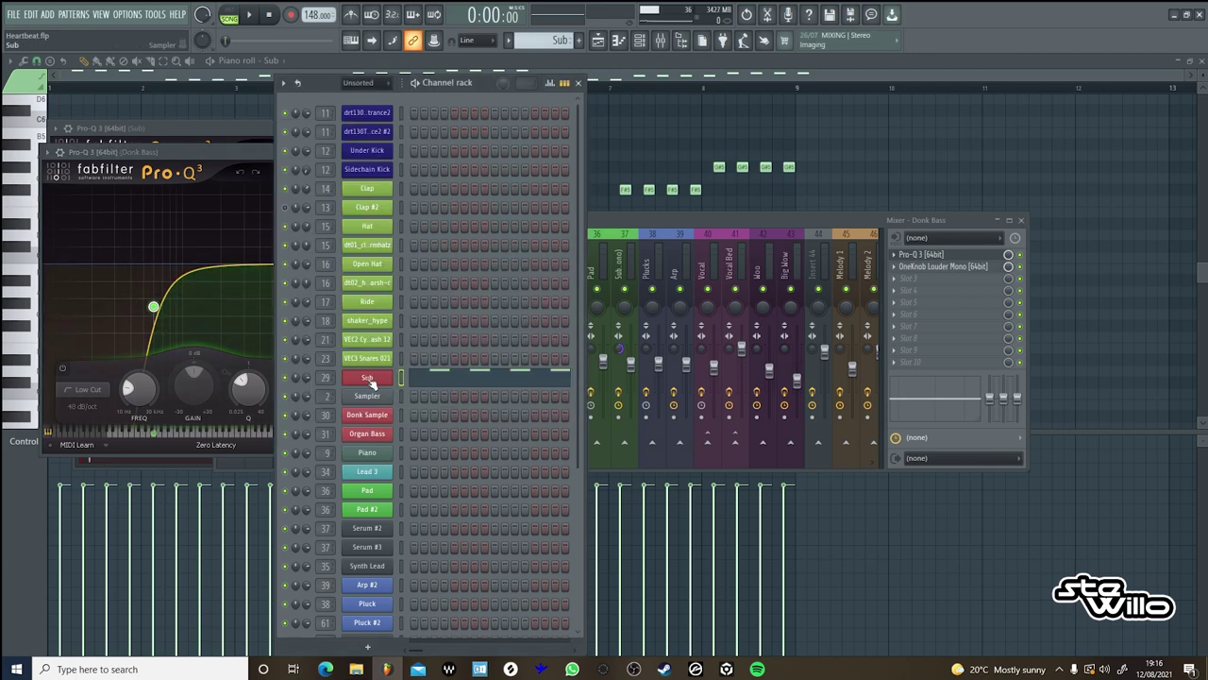
click(376, 416)
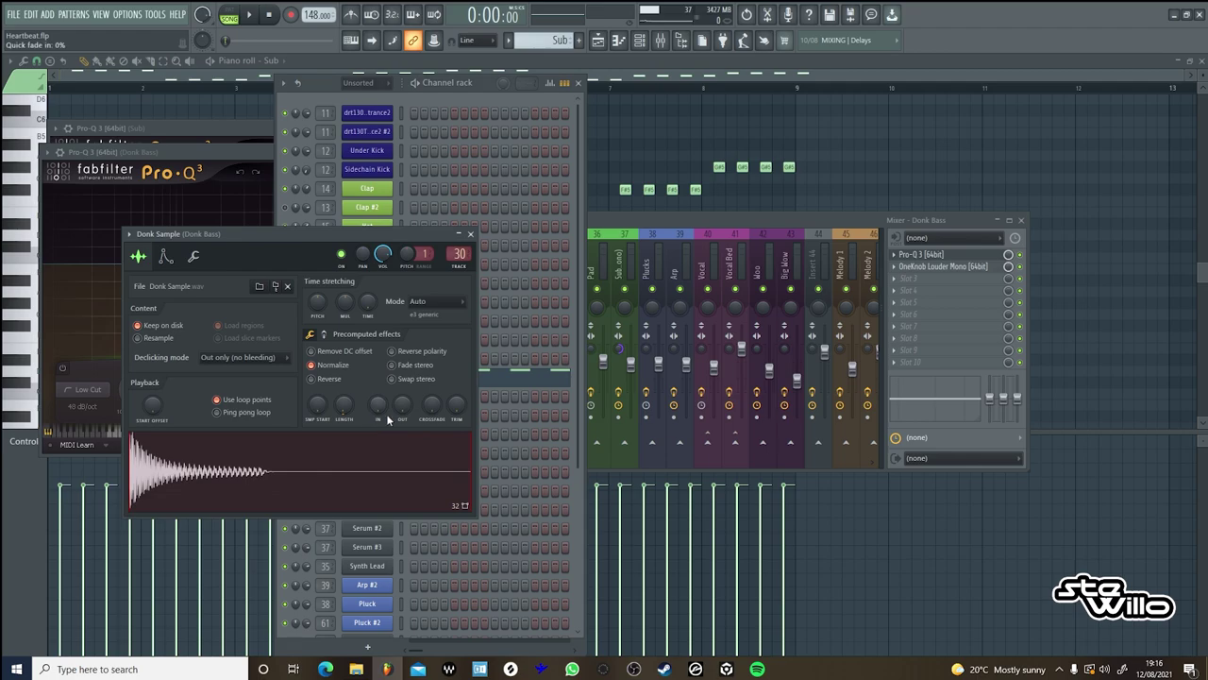
click(248, 474)
click(248, 476)
click(249, 476)
Open Pro-Q 3 on the Organ Bass mixer track and inspect its low-cut and high-shelf bands.
click(610, 223)
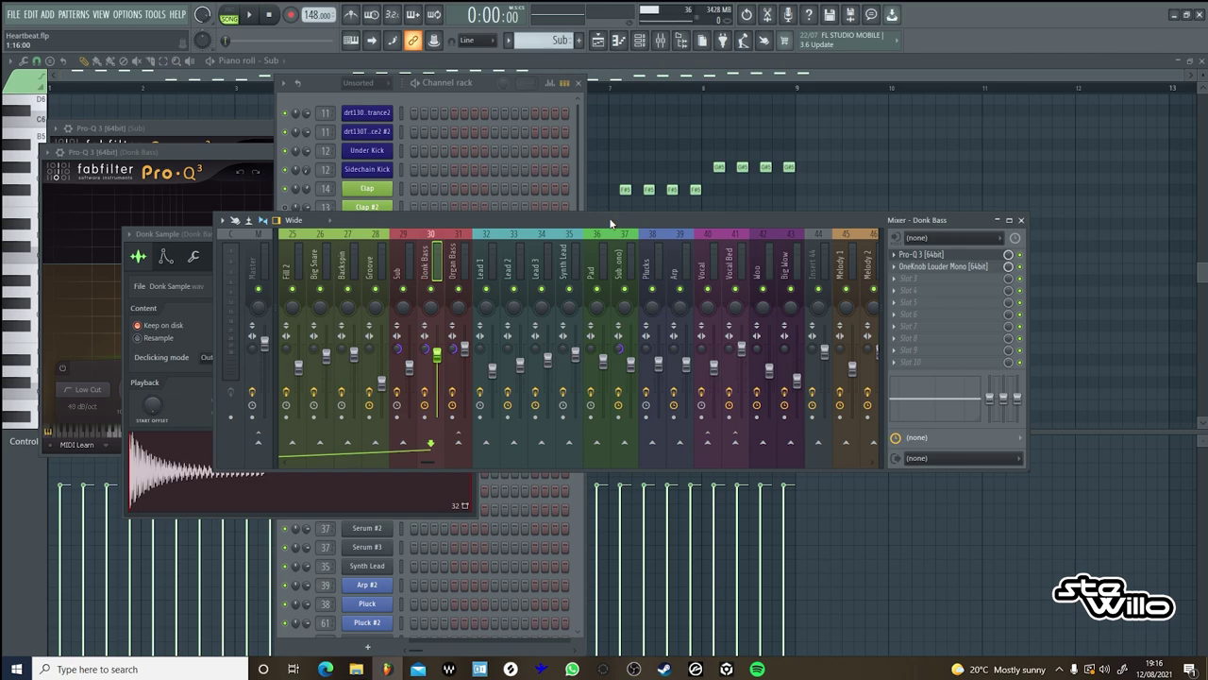
click(457, 262)
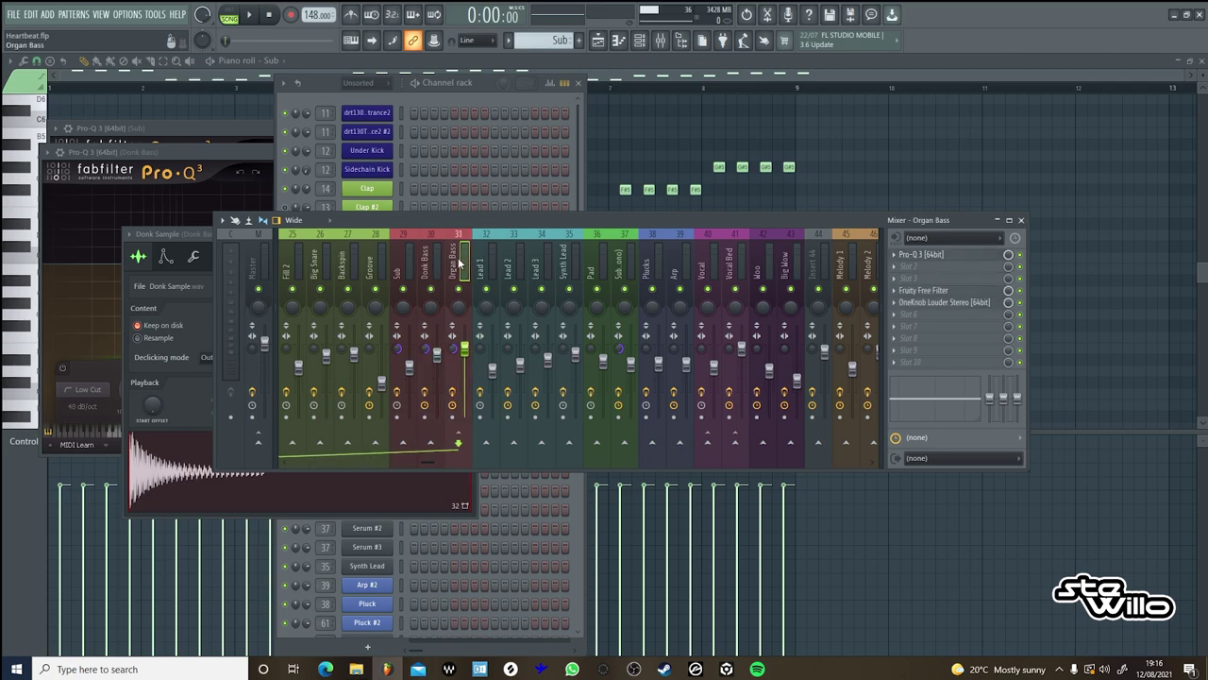
key(ctrl+s)
click(943, 256)
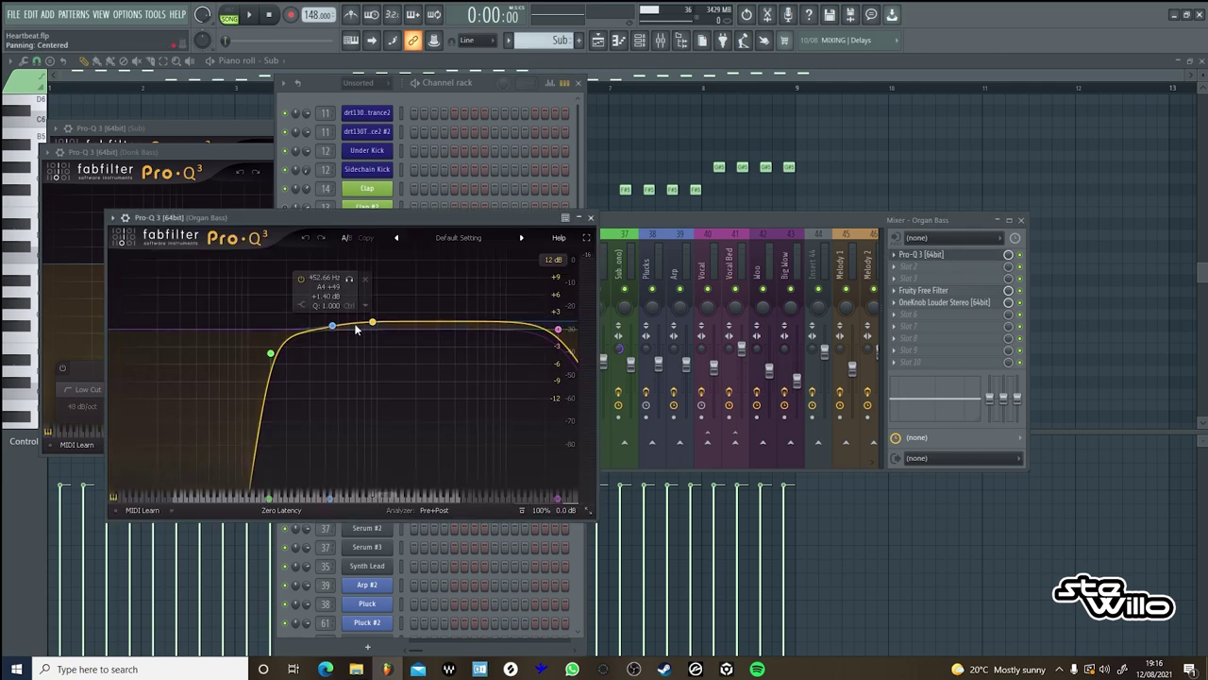
click(271, 355)
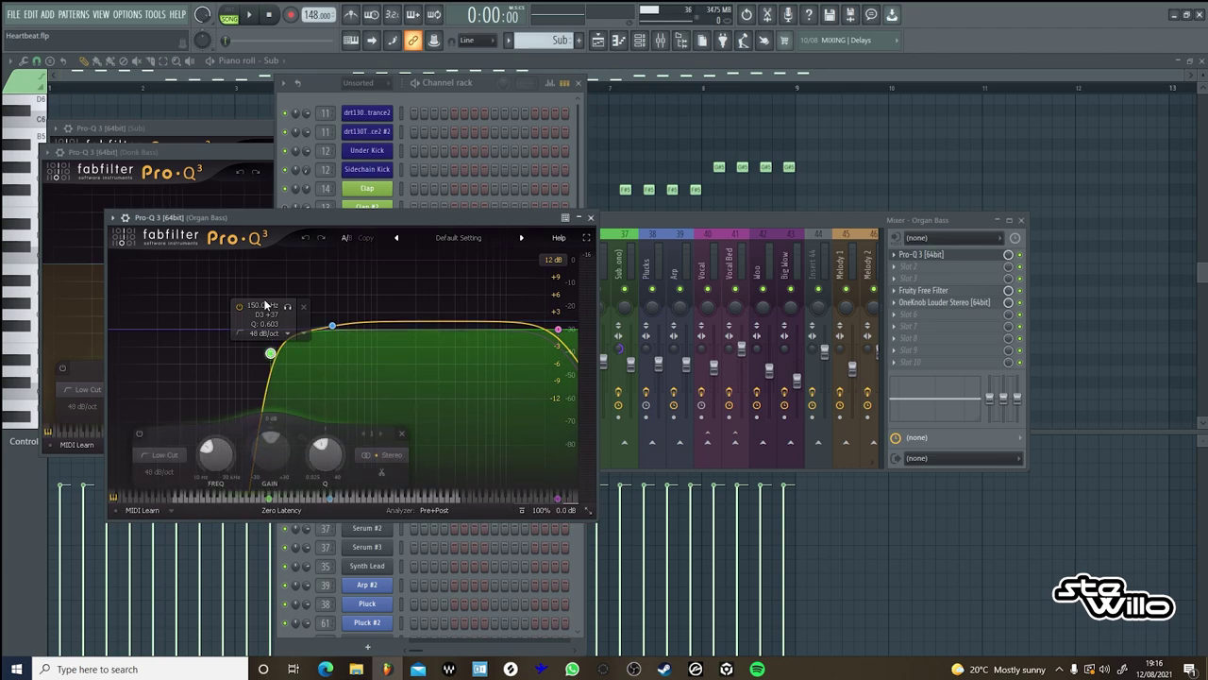
click(332, 327)
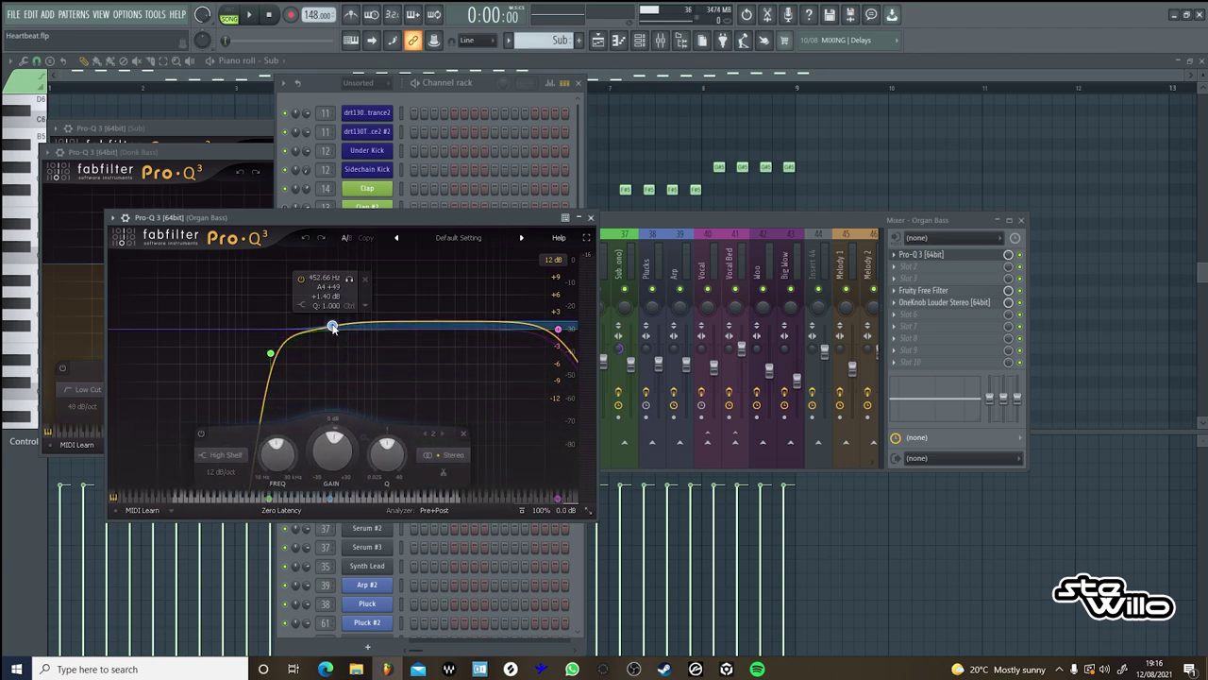
Clear the open plugin and mixer windows, briefly play the Sub pattern on its own, and switch back to song mode.
click(684, 221)
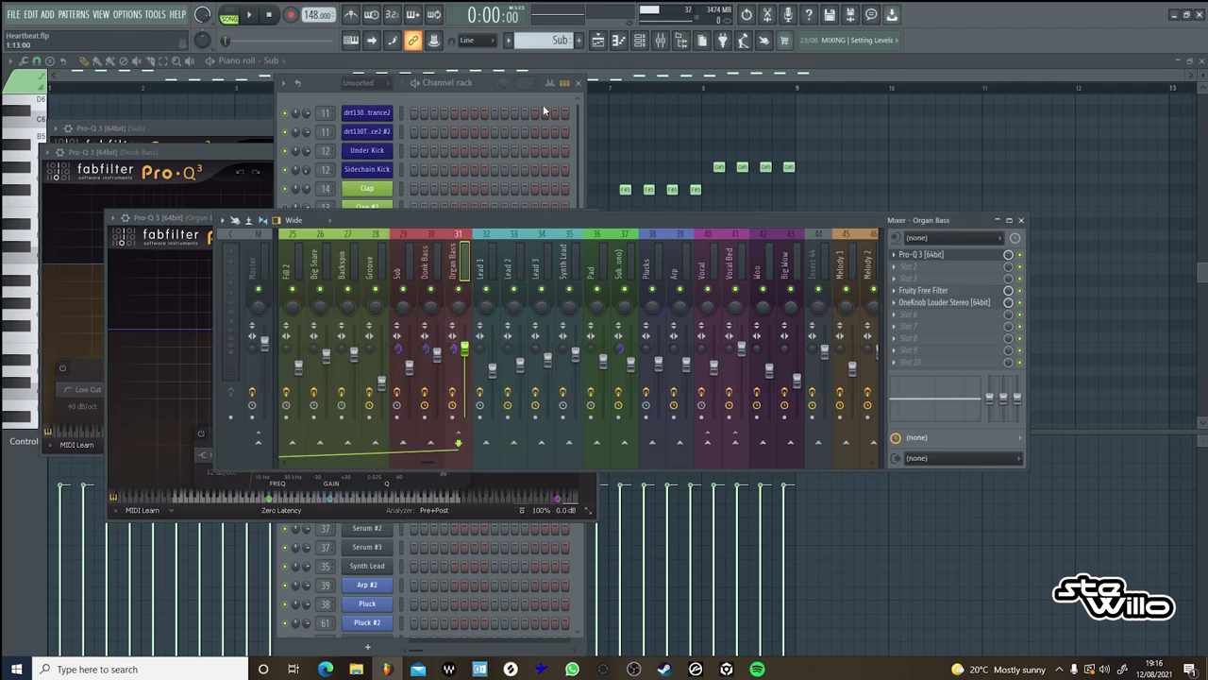
click(592, 60)
click(228, 13)
click(251, 15)
click(229, 13)
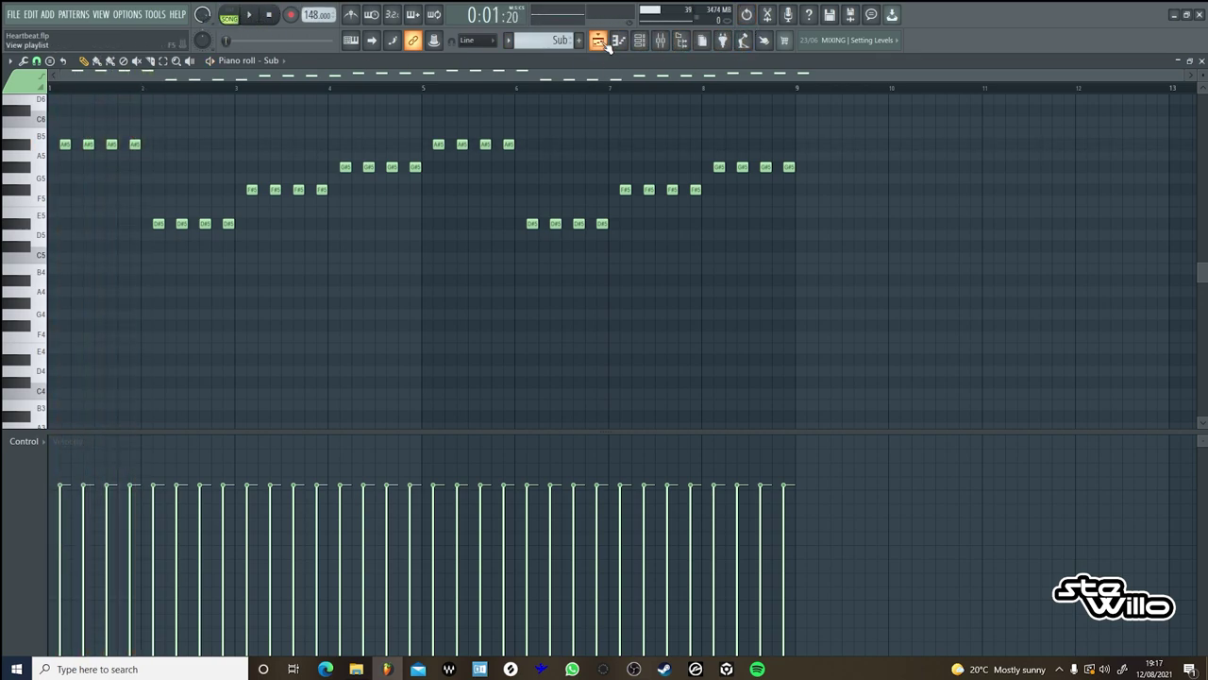
Return to the playlist and solo the Sub, Donk and Organ Bass tracks together with the Organ HP and Bass HP Filter automation.
click(605, 41)
click(642, 41)
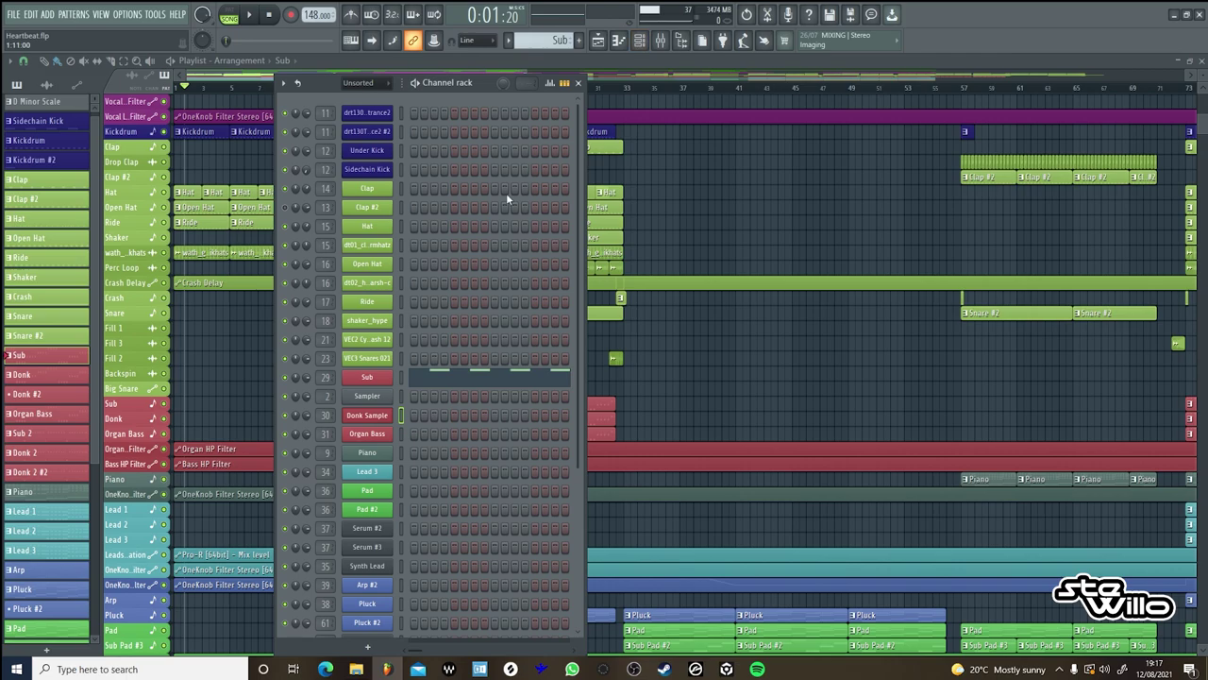
click(660, 40)
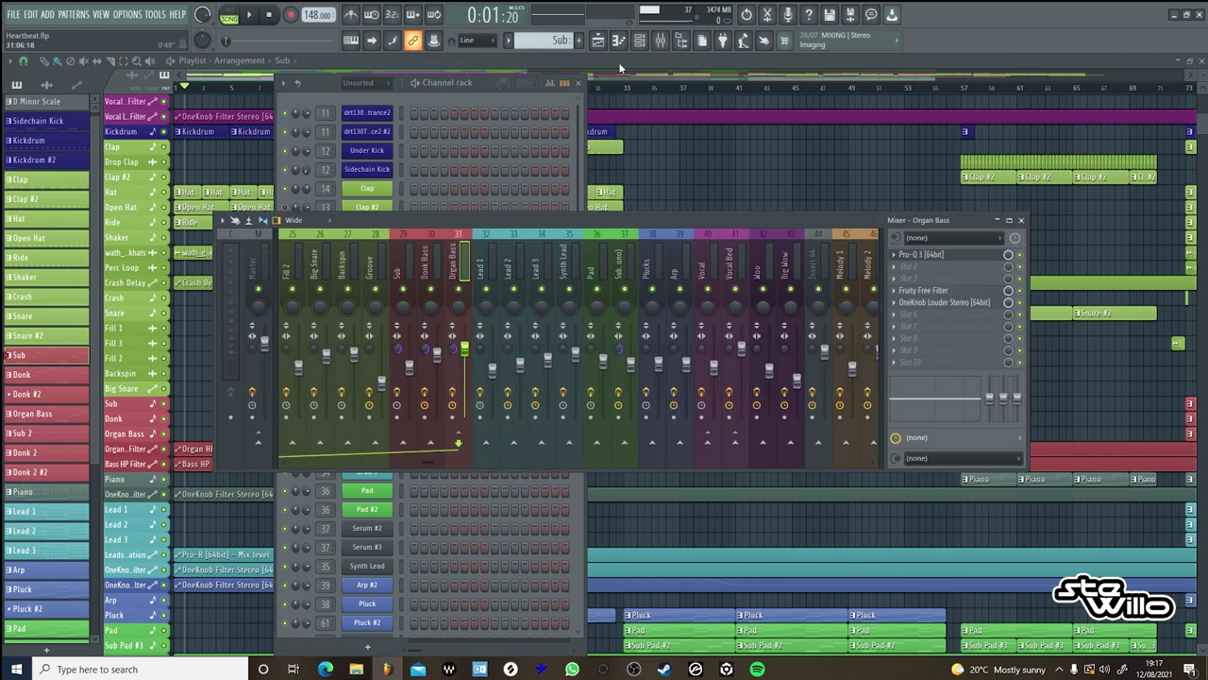
key(F12)
right_click(165, 435)
click(164, 419)
click(165, 404)
click(165, 464)
click(164, 449)
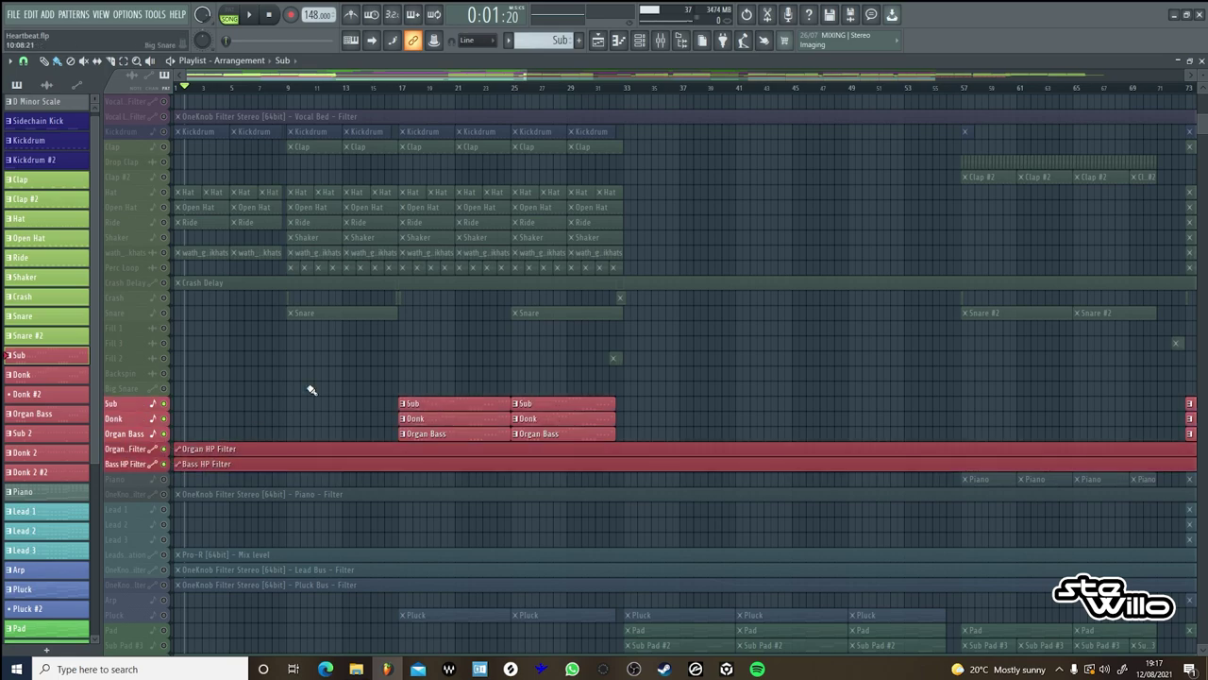
Play the soloed bass layers from bar 17 for a few bars and pause.
click(400, 90)
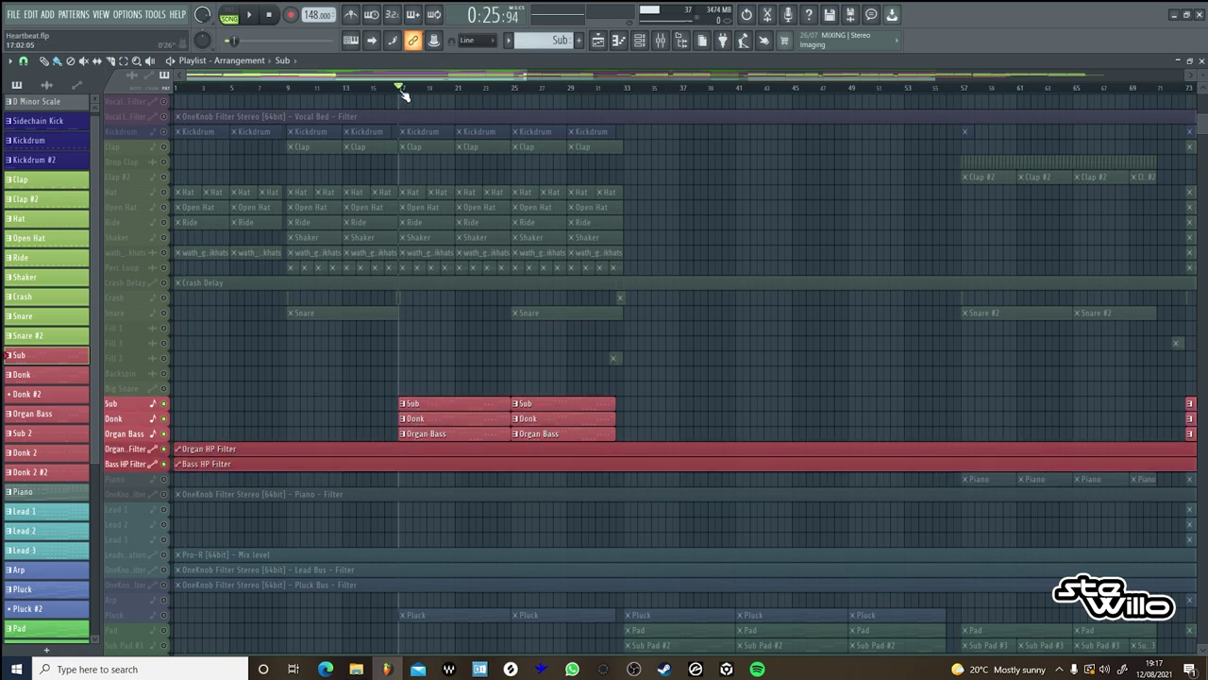
click(249, 15)
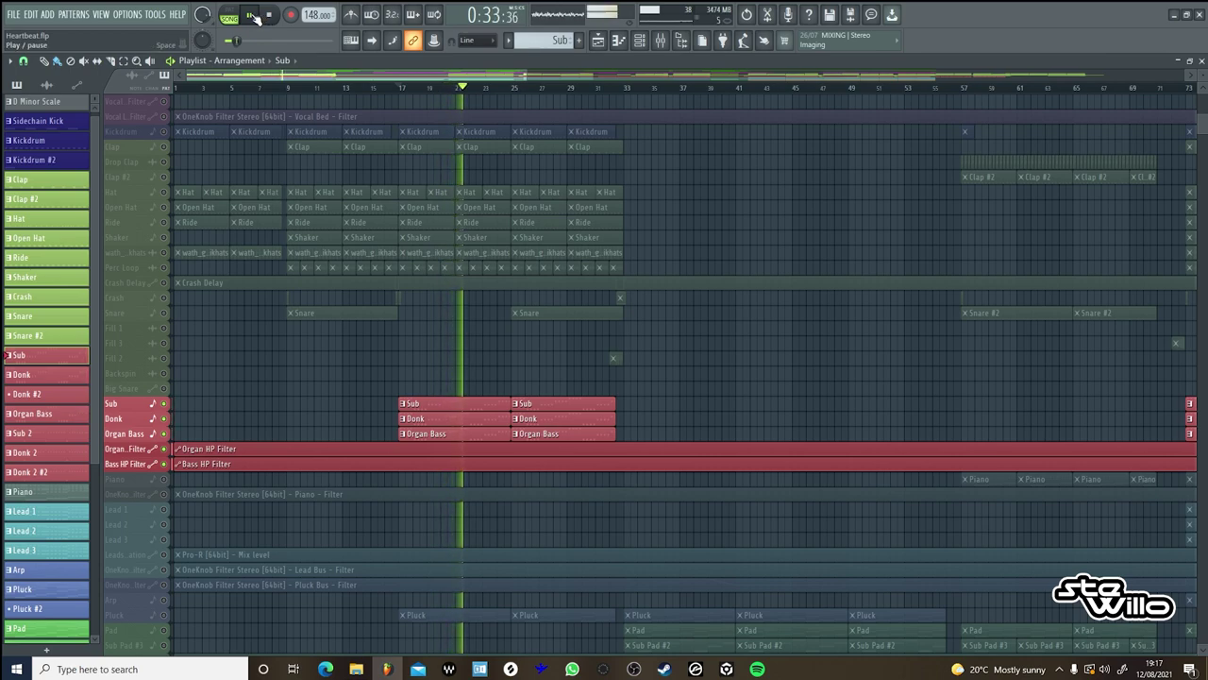
click(252, 16)
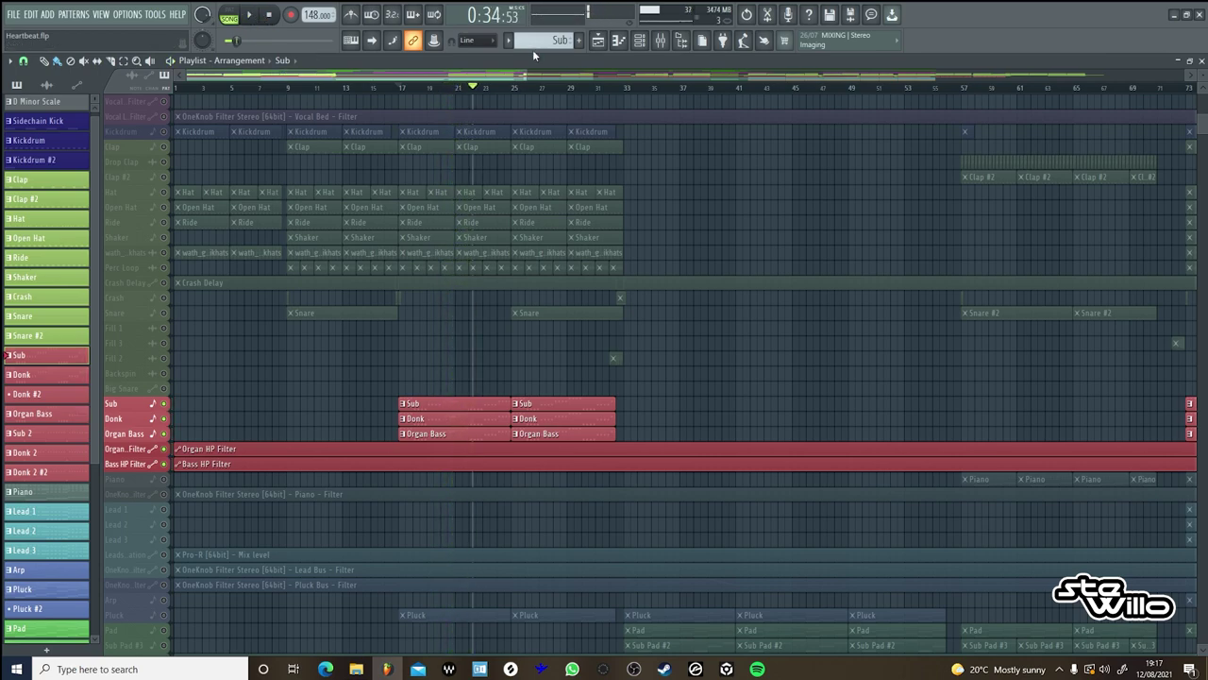
Open the mixer, look over the individual bass tracks and select the Bass Bus to show its effect chain.
click(661, 41)
scroll(536, 233, left, 10)
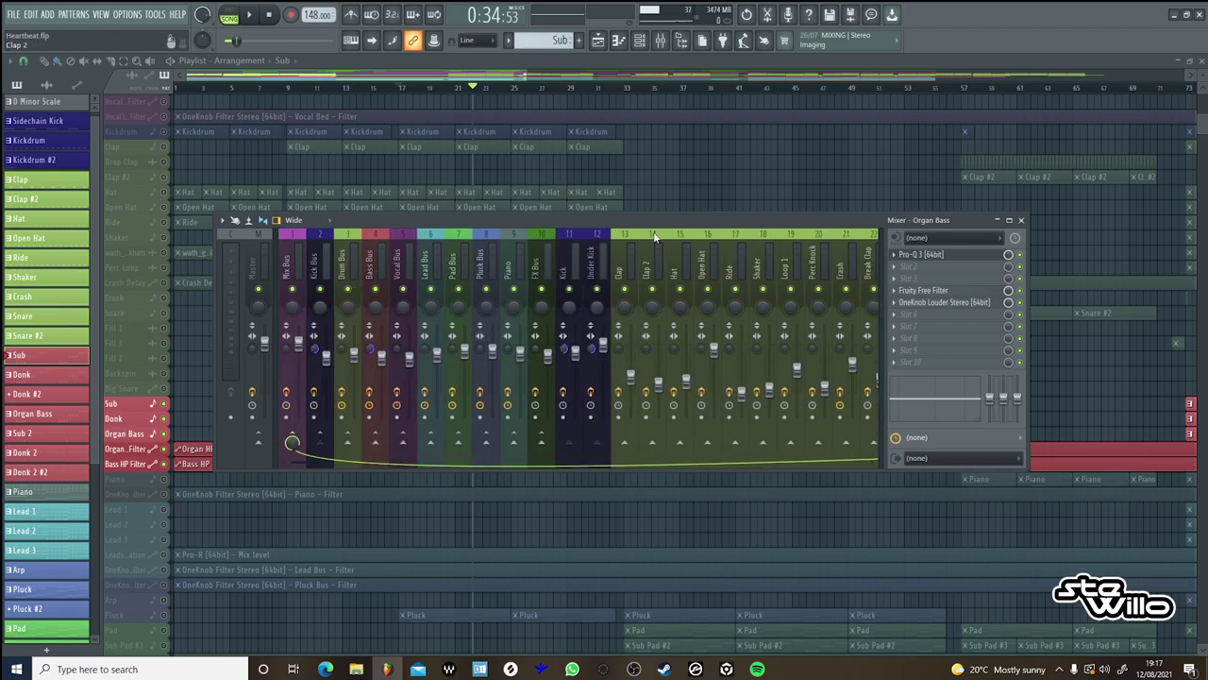
scroll(654, 237, right, 5)
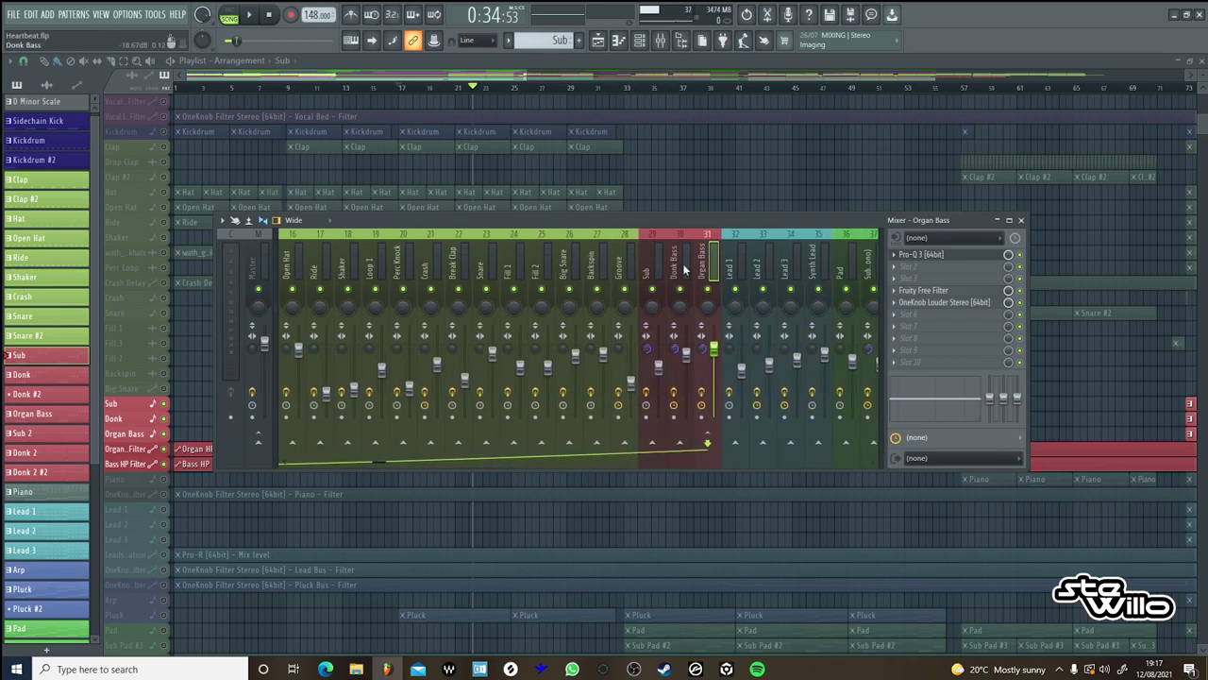
scroll(529, 260, left, 6)
click(375, 259)
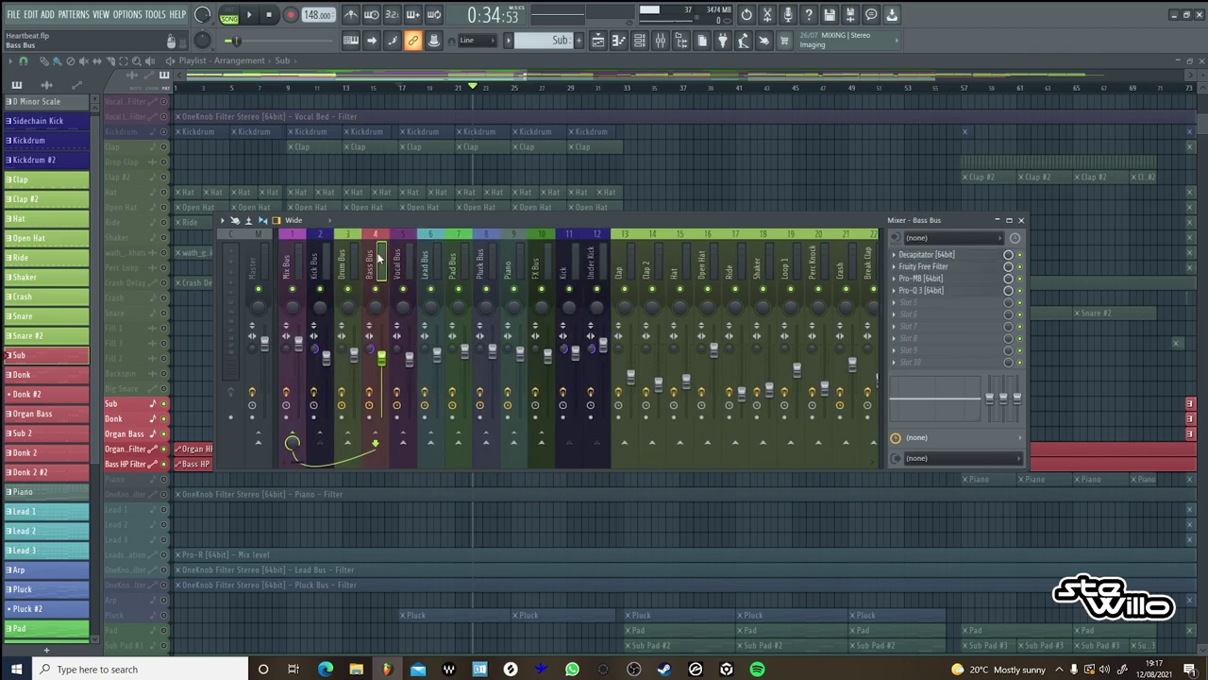
Open Decapitator on the Bass Bus and audition its saturation with short playbacks of the bass.
click(930, 256)
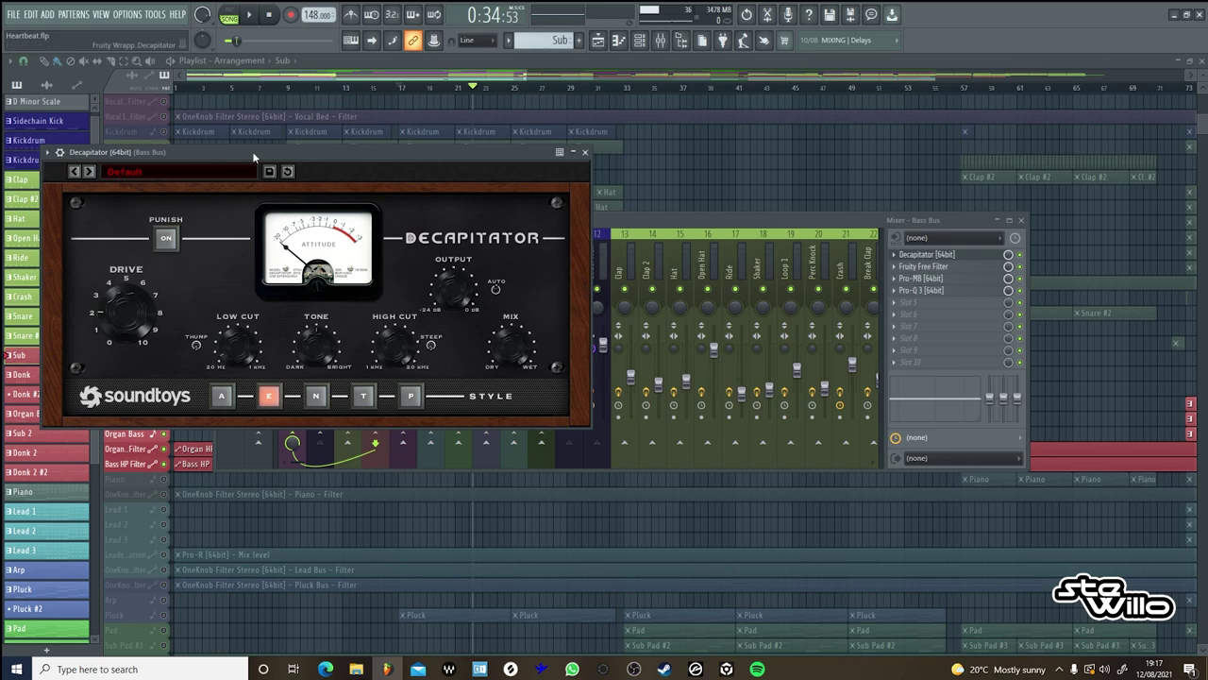
click(254, 15)
click(254, 15)
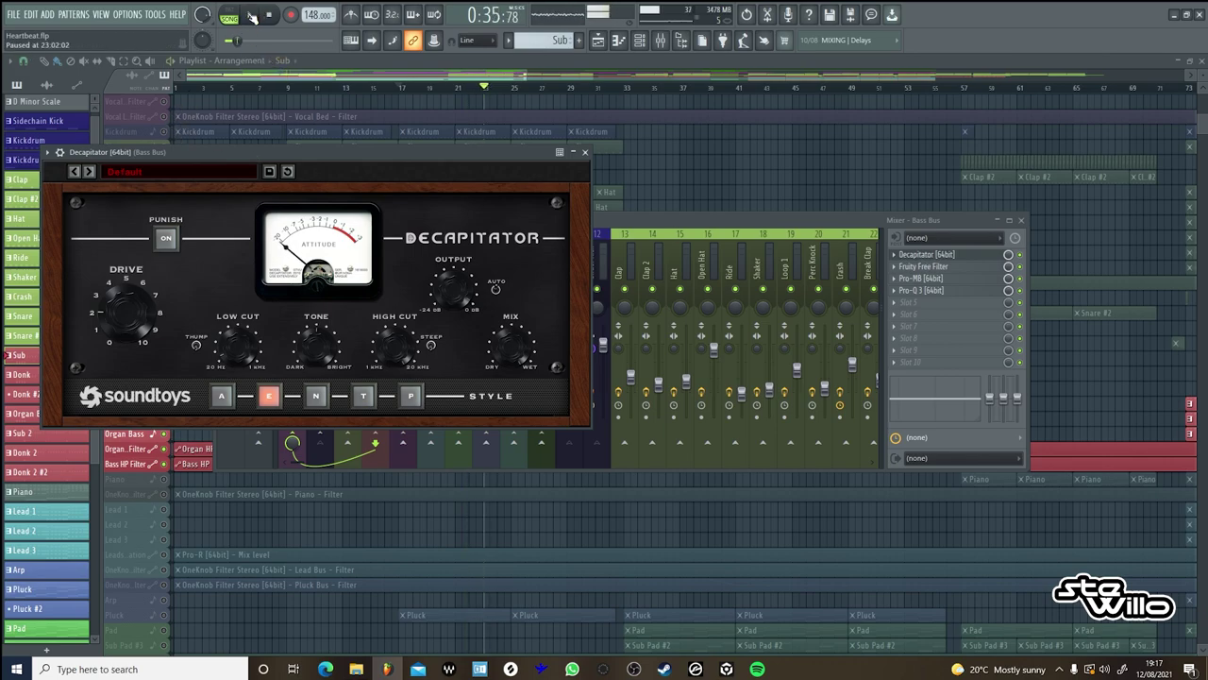
click(1022, 237)
key(space)
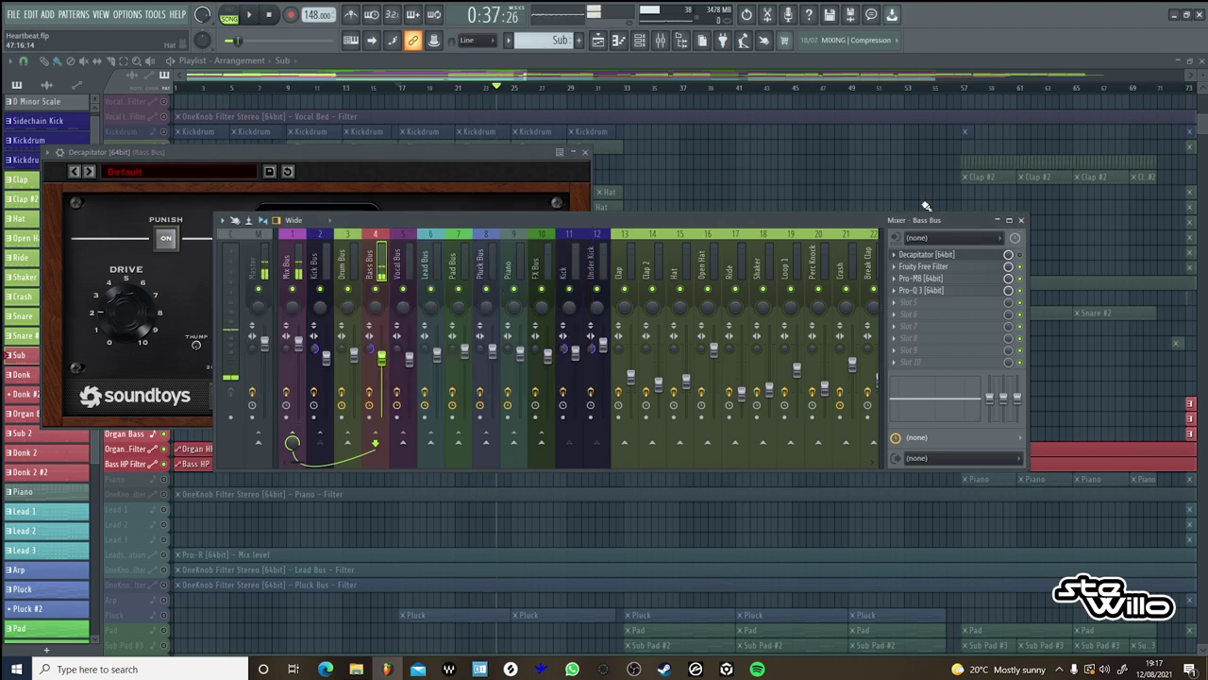
click(252, 15)
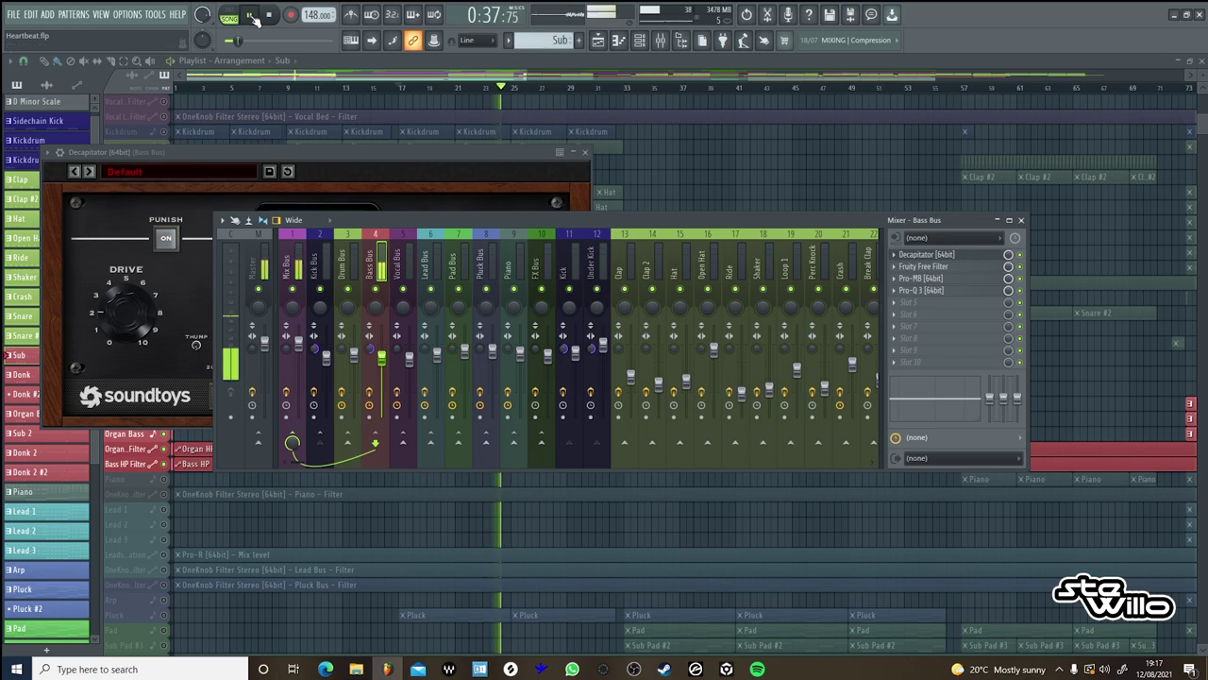
click(339, 166)
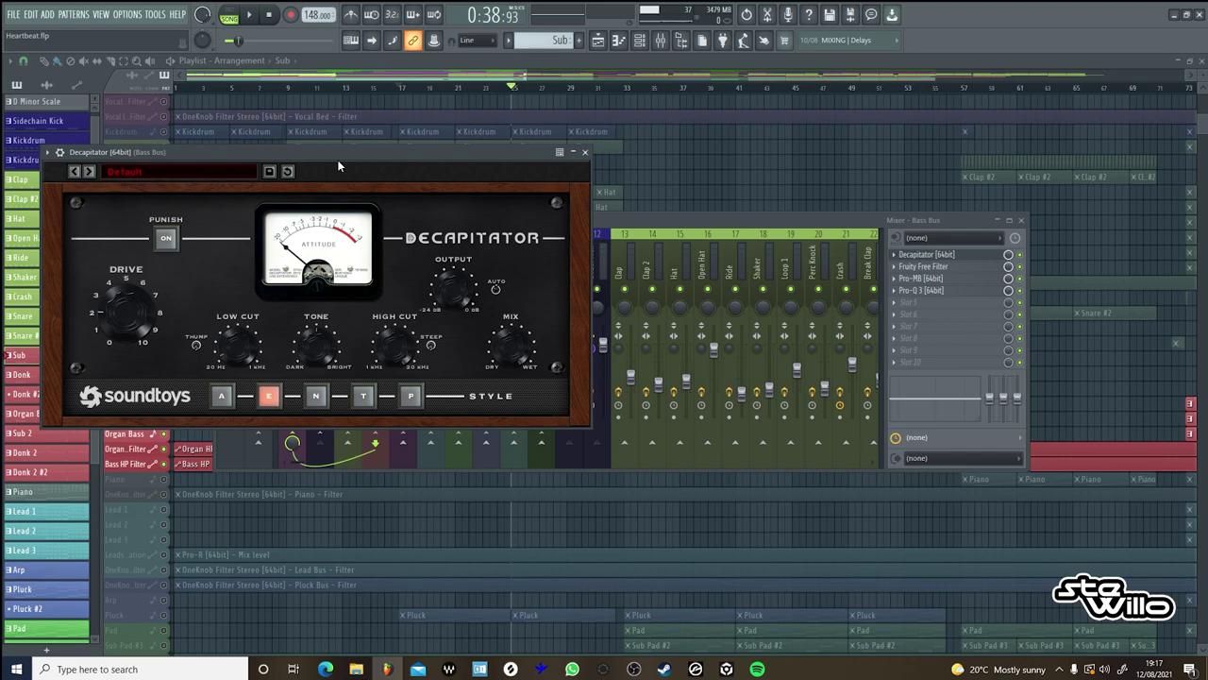
Open Pro-MB on the Bass Bus and play the bass to watch its low-frequency compression band.
click(946, 281)
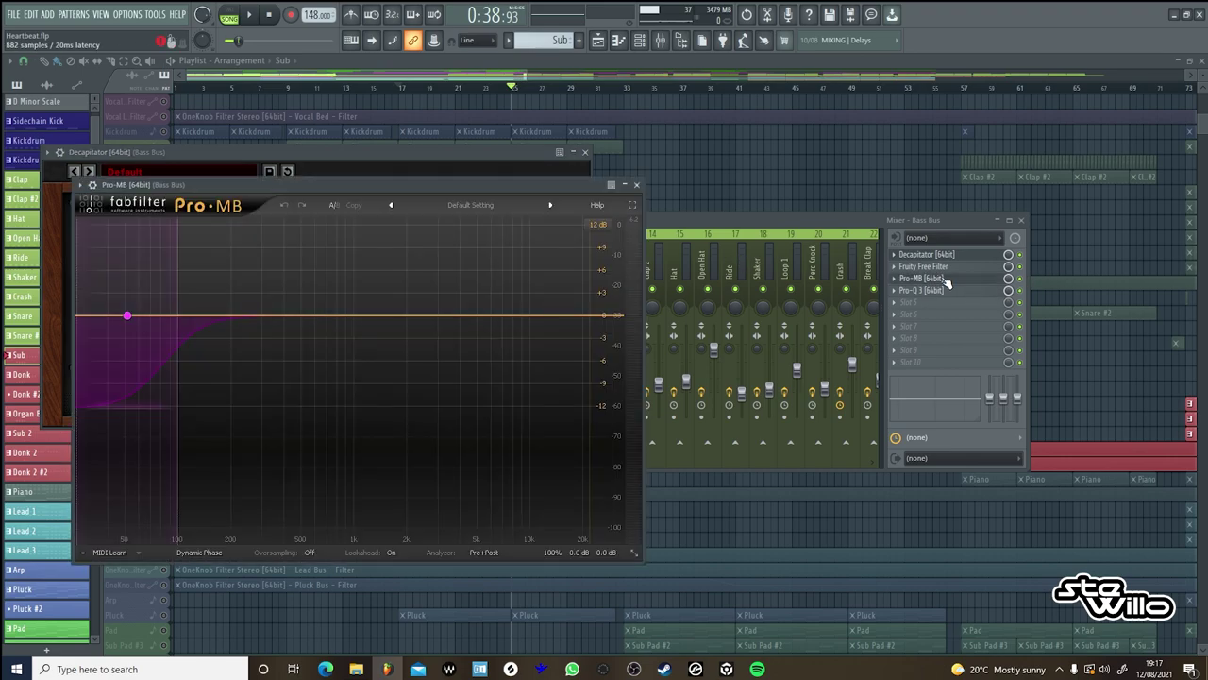
drag(449, 182, 486, 185)
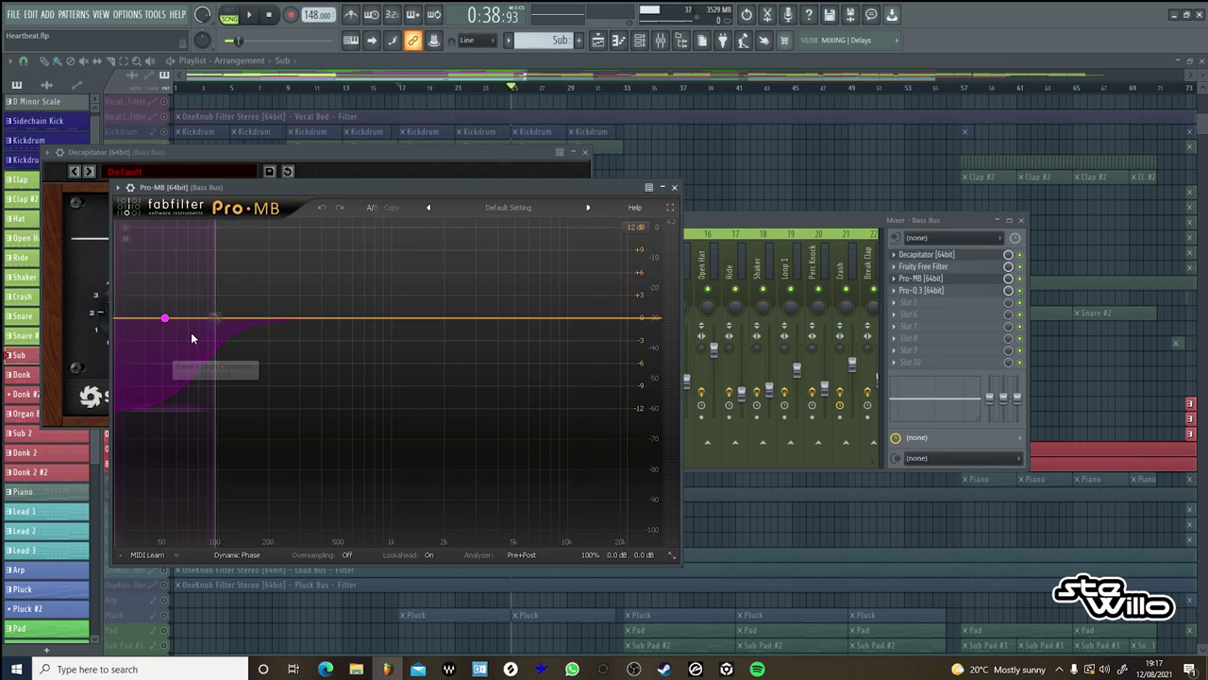
click(249, 14)
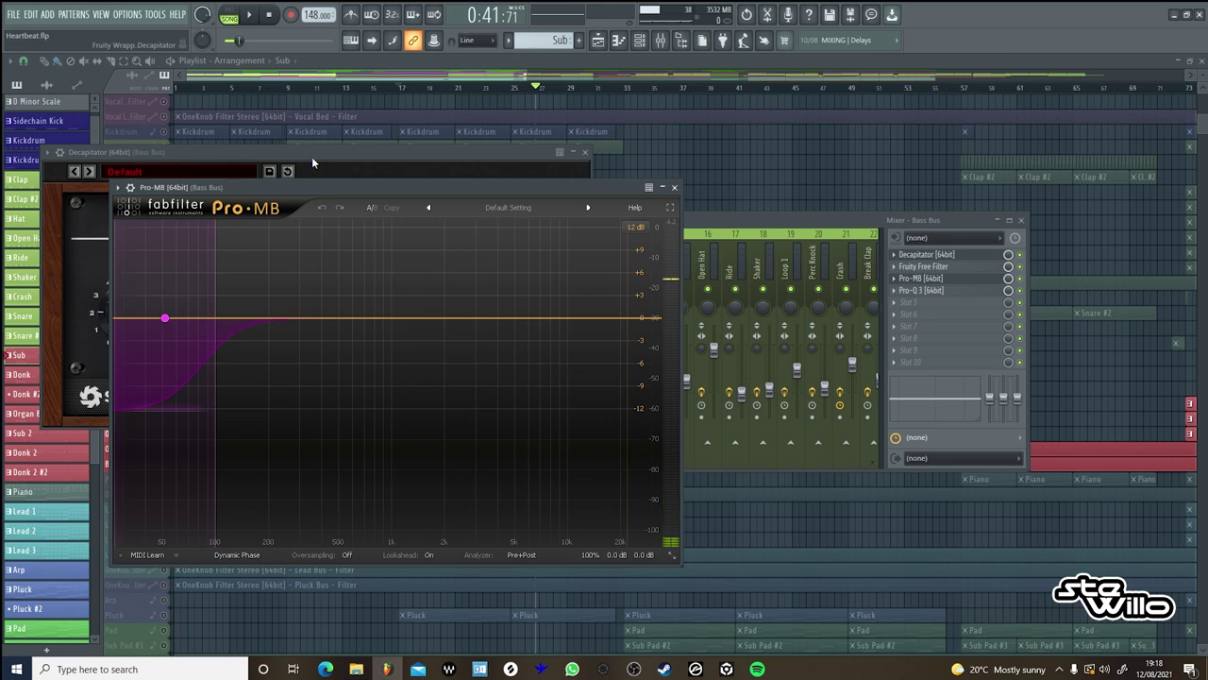
Inspect the Bass Bus Pro-Q 3 low-cut and 300 Hz bell bands during a short playback, and close the plugin and mixer windows.
click(920, 290)
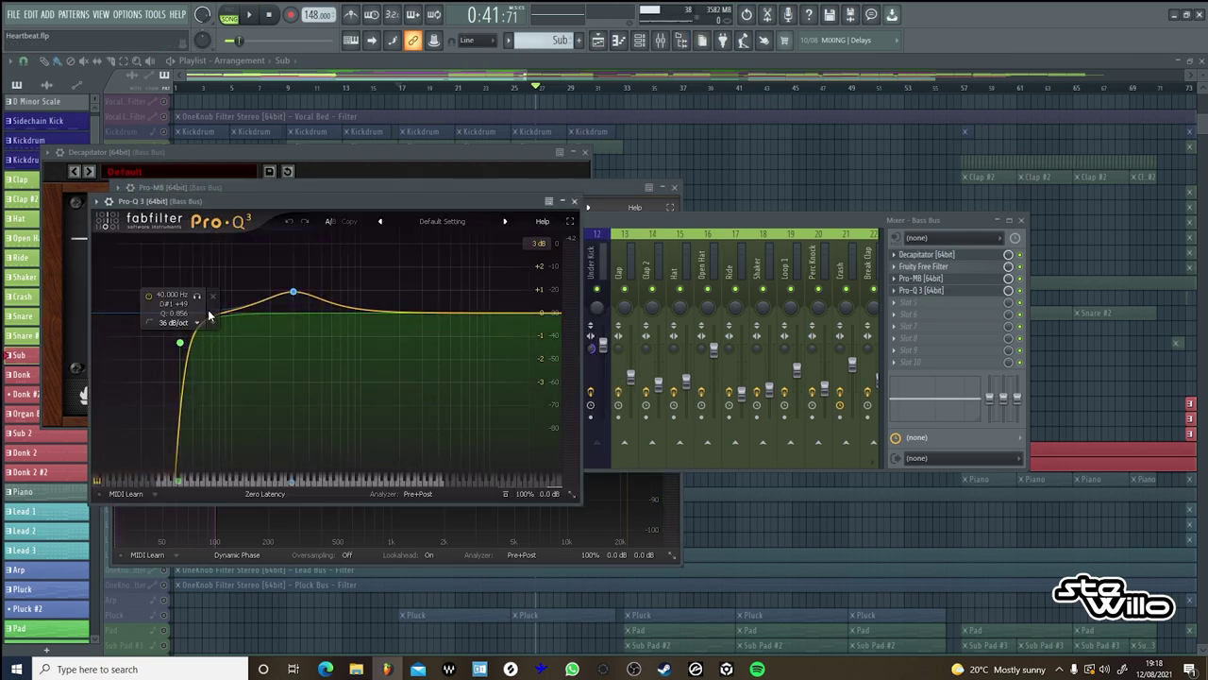
click(251, 15)
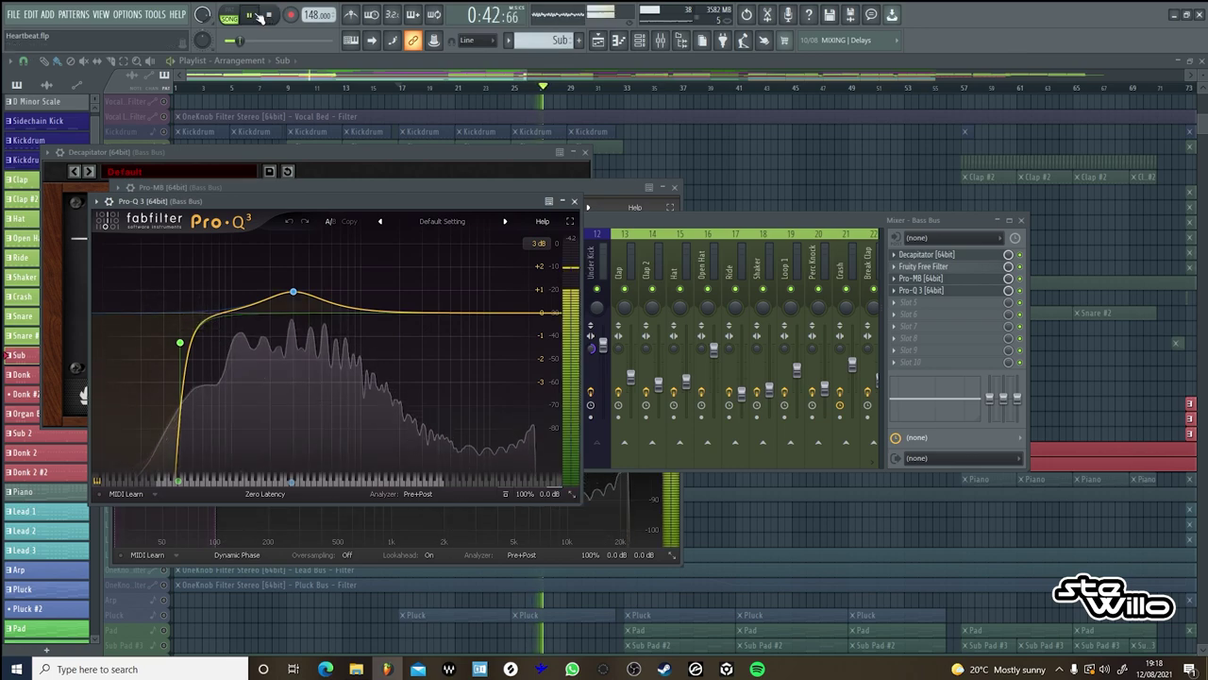
click(257, 14)
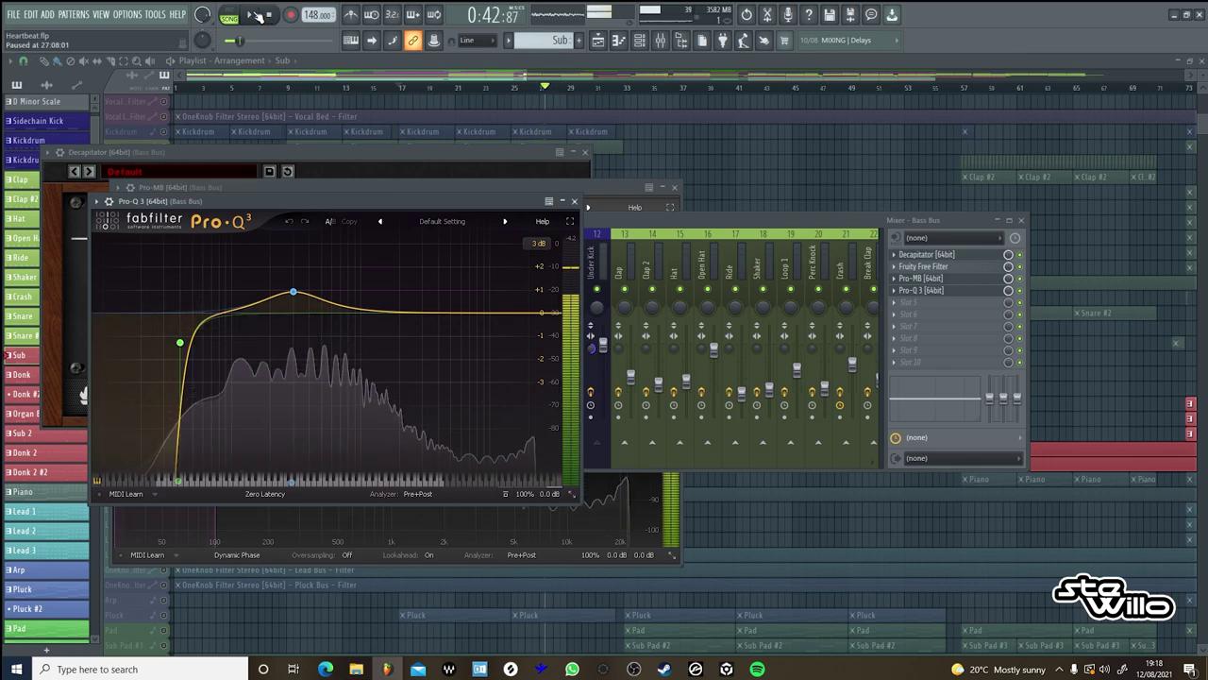
click(292, 294)
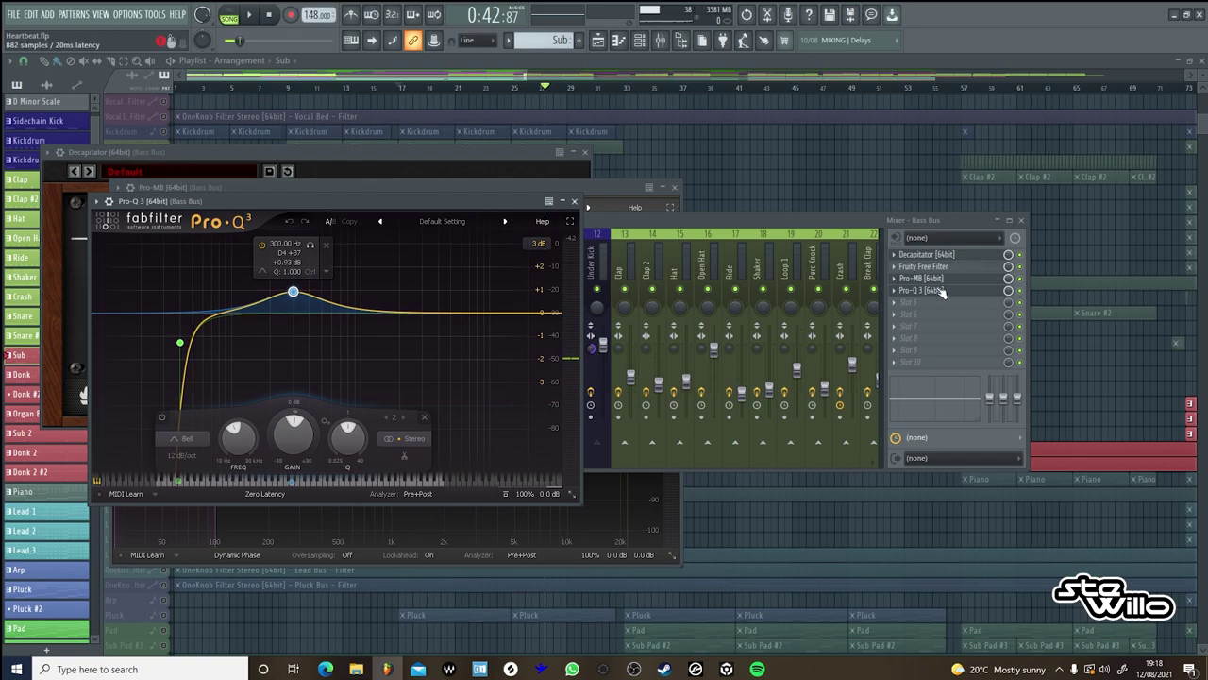
click(941, 269)
right_click(744, 180)
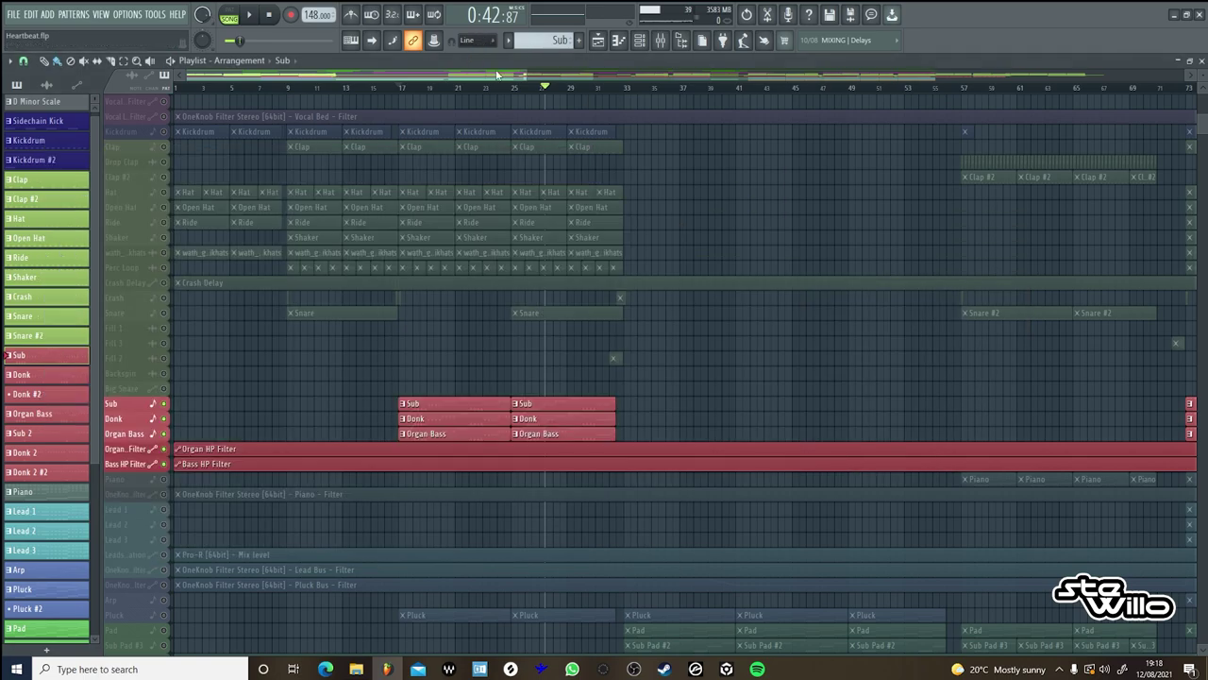
Show the whole arrangement in the playlist and solo the Pluck track together with its Pluck Bus filter automation.
drag(525, 76, 931, 226)
scroll(388, 337, down, 2)
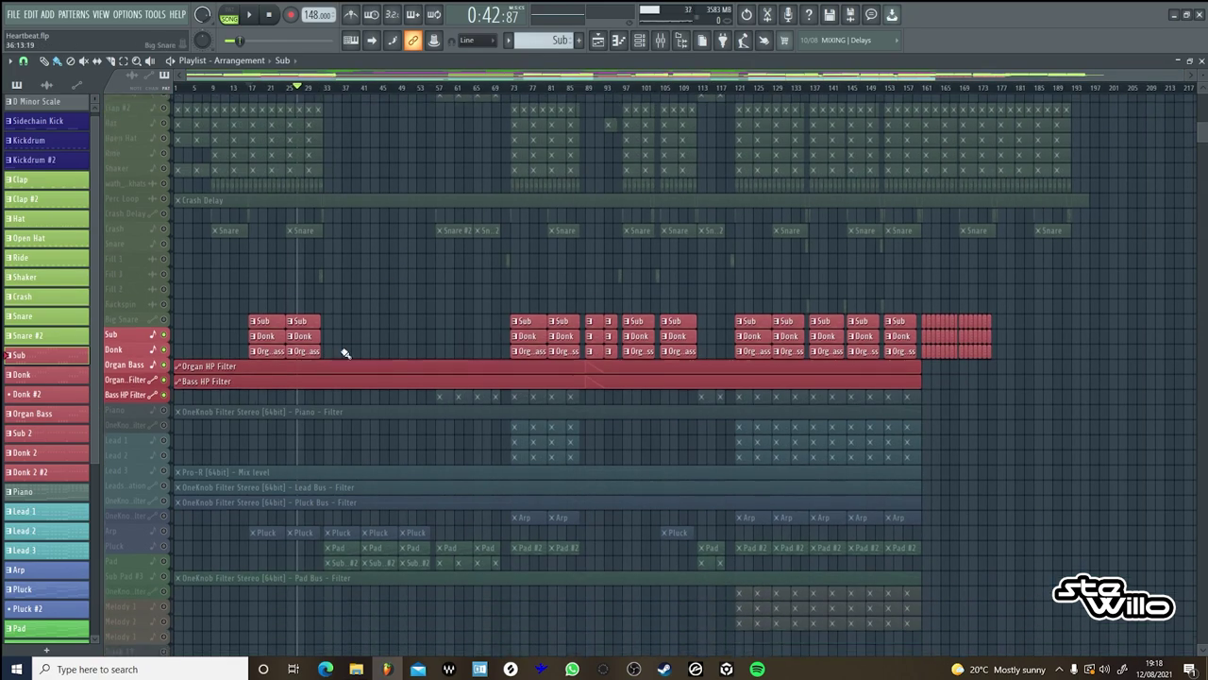
scroll(175, 425, down, 3)
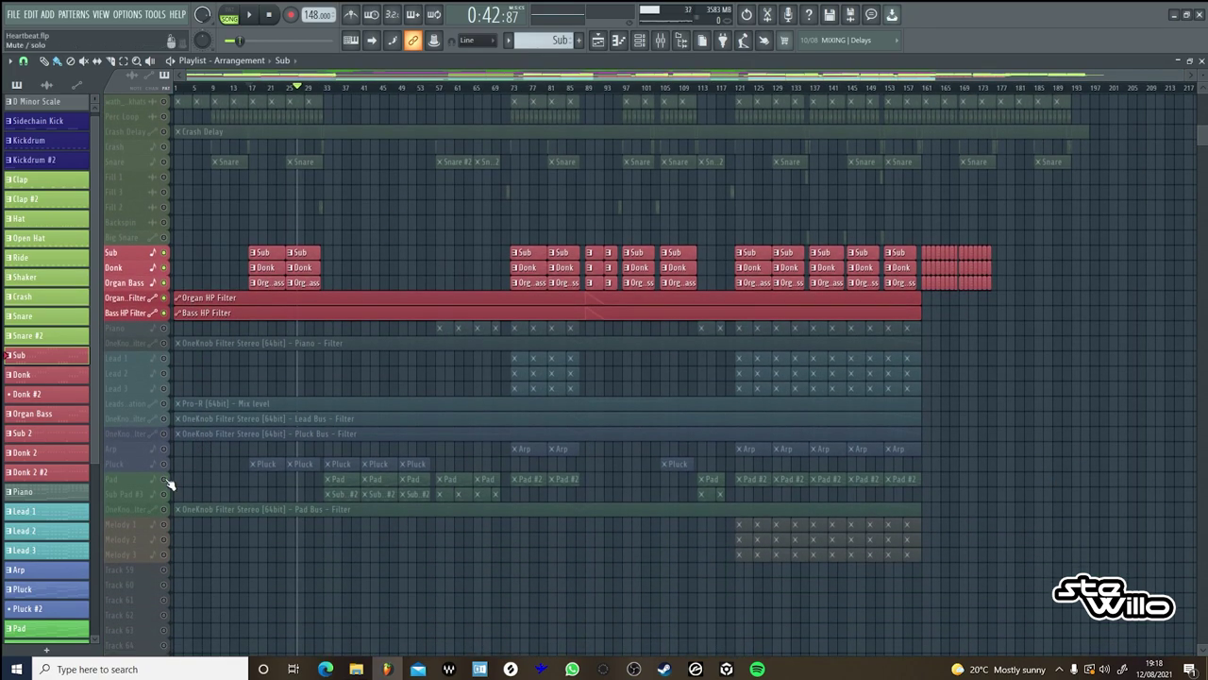
right_click(166, 463)
right_click(166, 464)
click(166, 434)
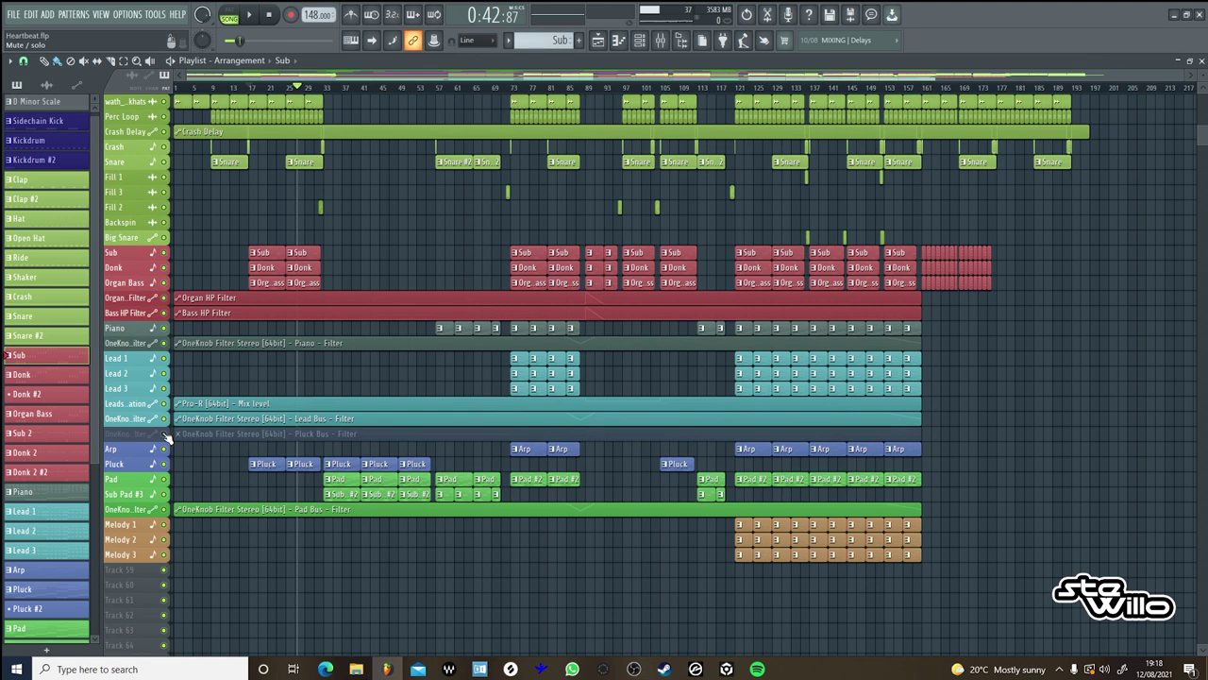
click(166, 433)
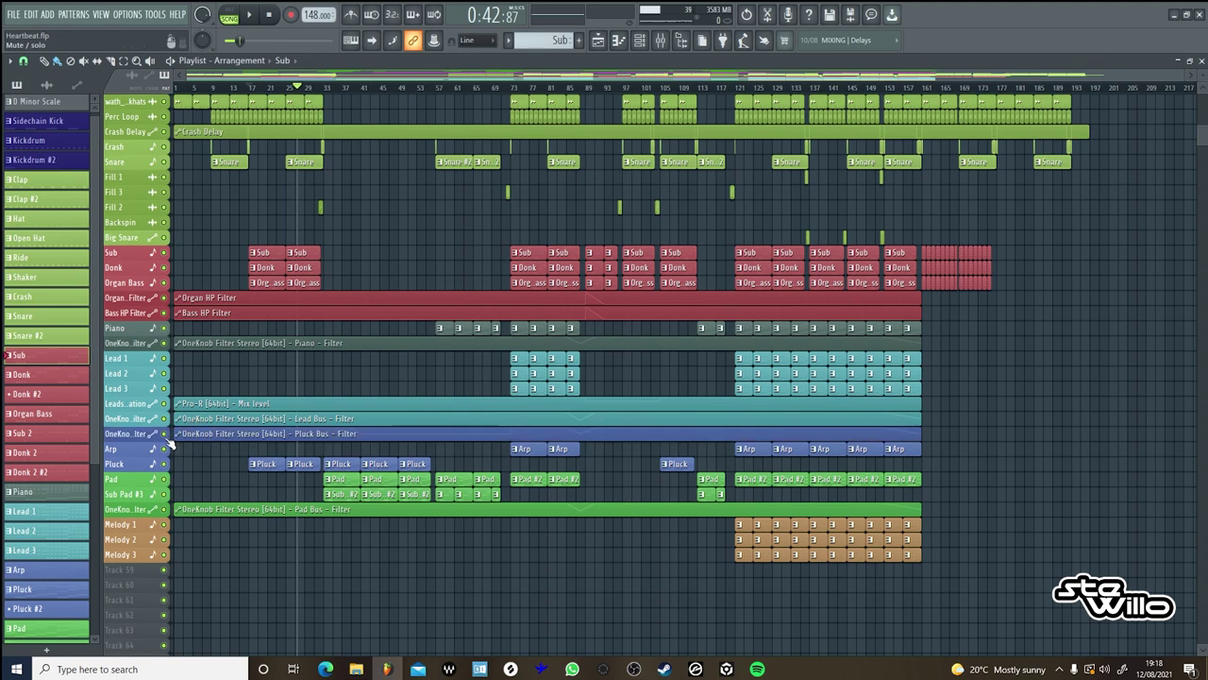
right_click(165, 433)
ctrl+click(166, 464)
Play the soloed Pluck from bar 25 and enlarge the playlist tracks to examine the clips and filter automation curve.
click(286, 88)
click(250, 14)
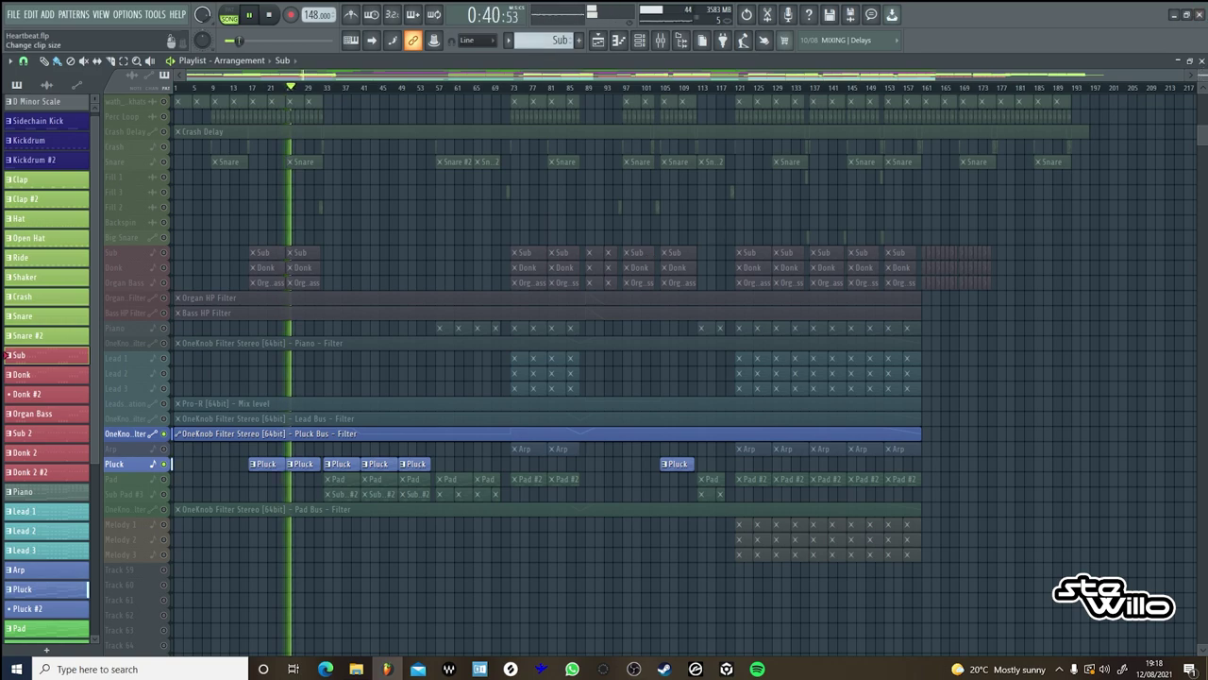
drag(1202, 77, 1202, 73)
scroll(342, 318, down, 10)
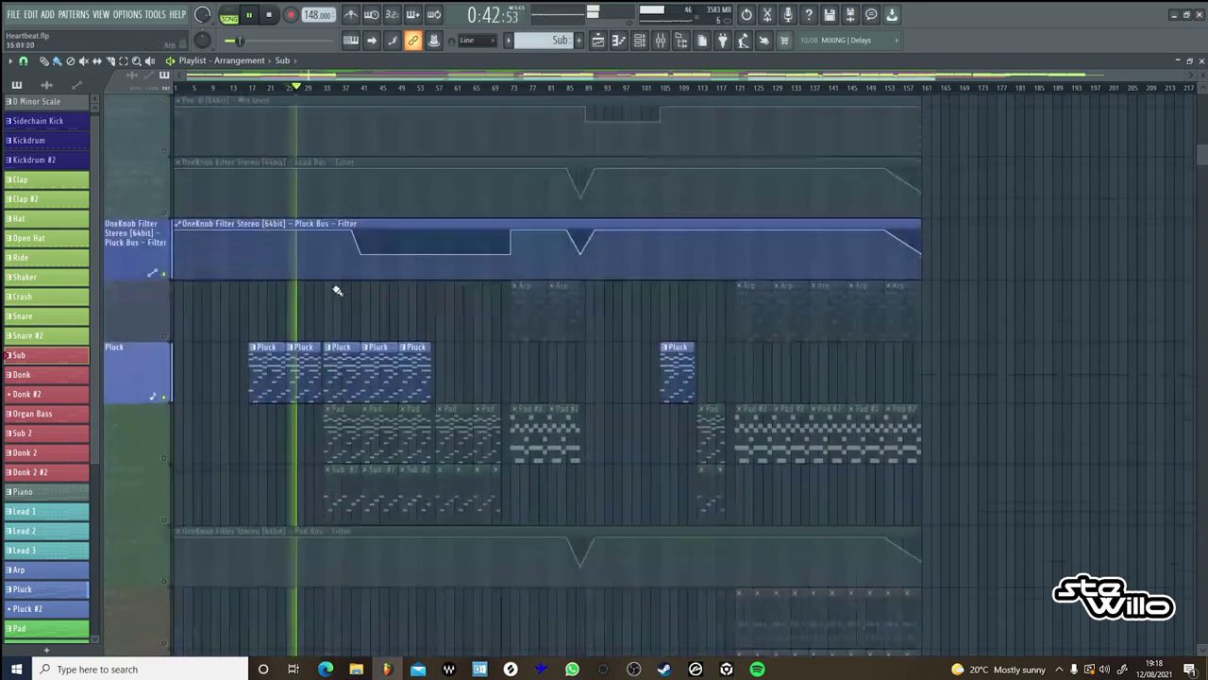
Open the Pluck pattern in the piano roll, play it in pattern mode with the note area enlarged, and place the playhead at bar 8.
double_click(291, 368)
key(l)
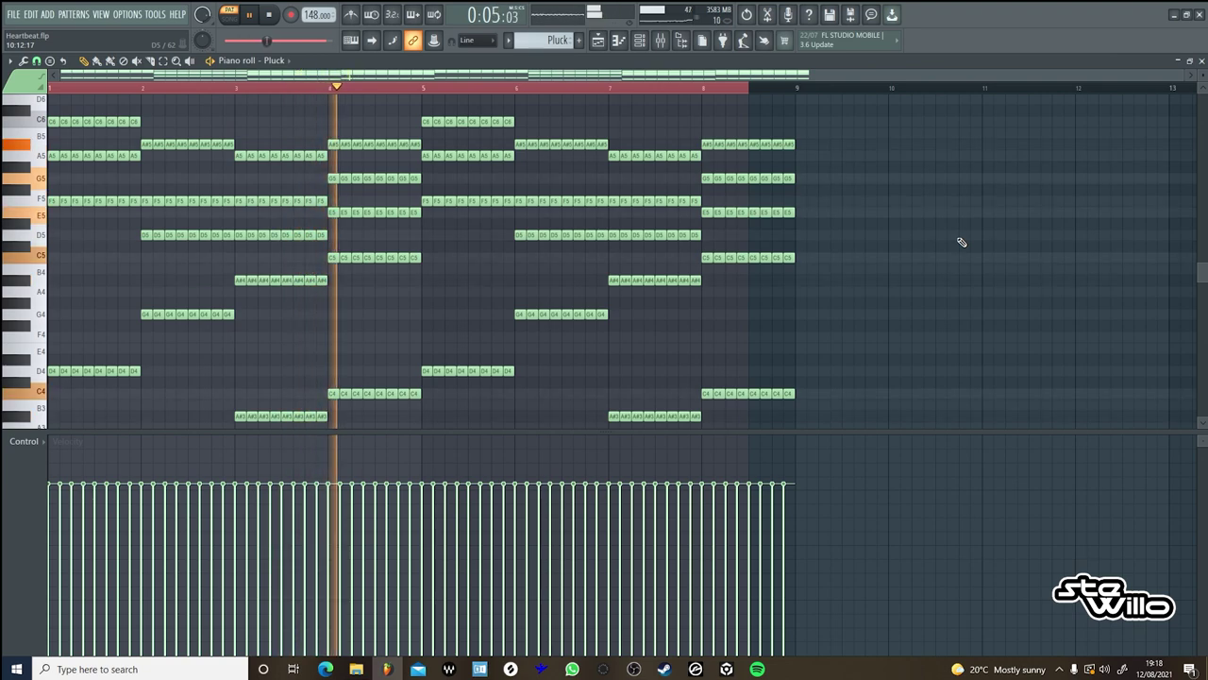
drag(861, 432, 890, 526)
scroll(925, 413, up, 1)
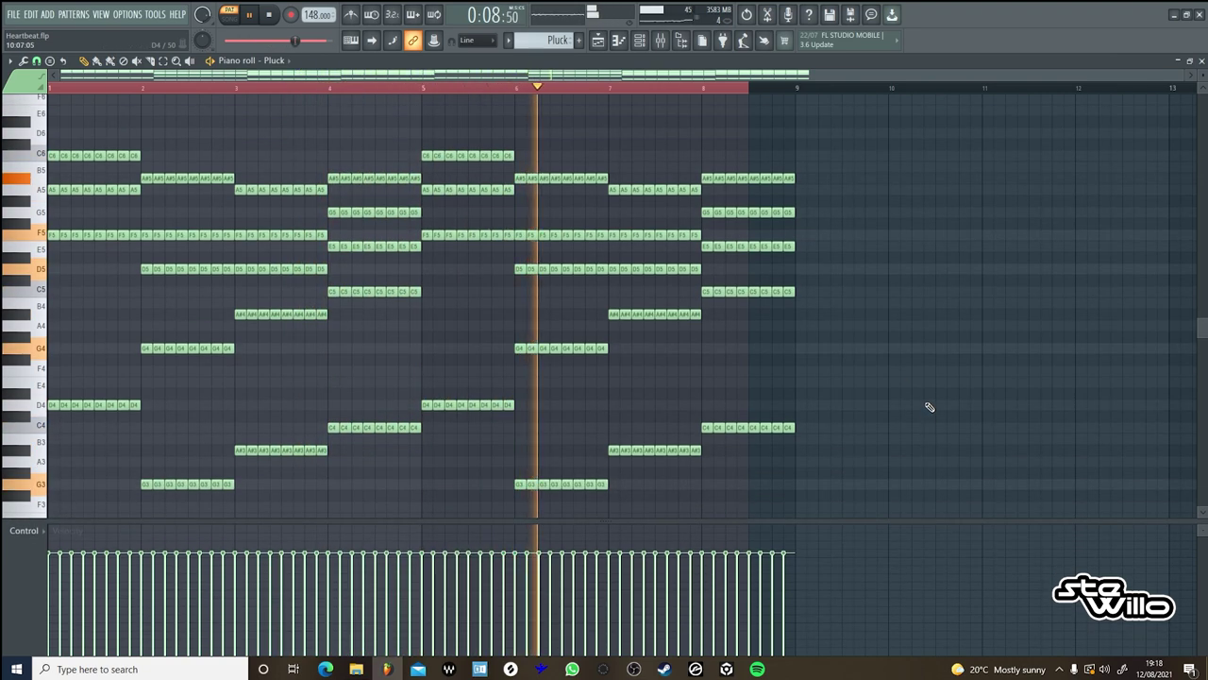
click(268, 14)
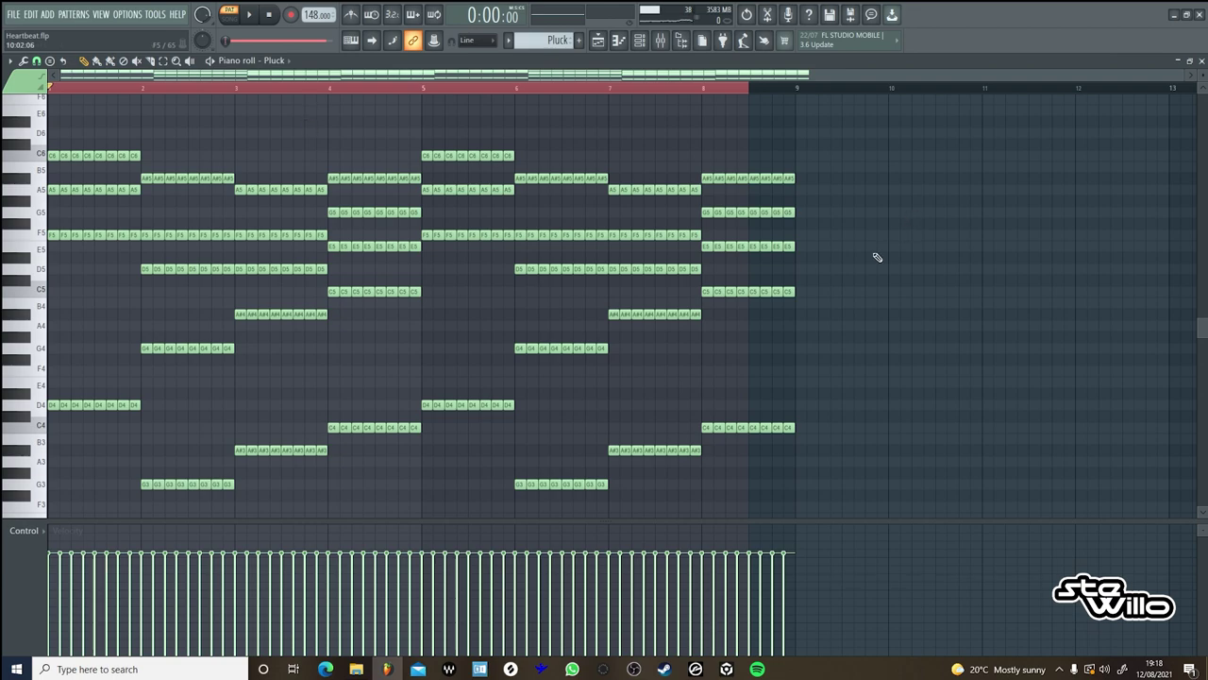
click(705, 90)
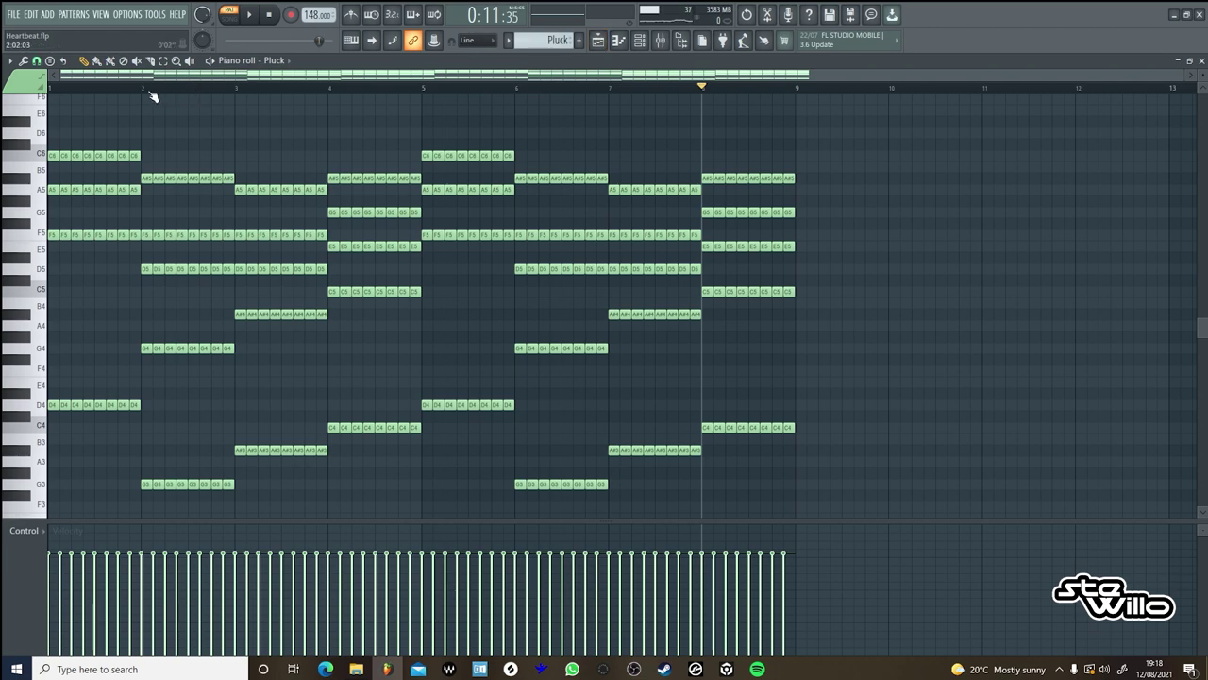
Switch the piano roll to the Sampler channel and stamp a Minor Natural (Aeolian) scale from D4, stretched across all eight bars.
click(293, 62)
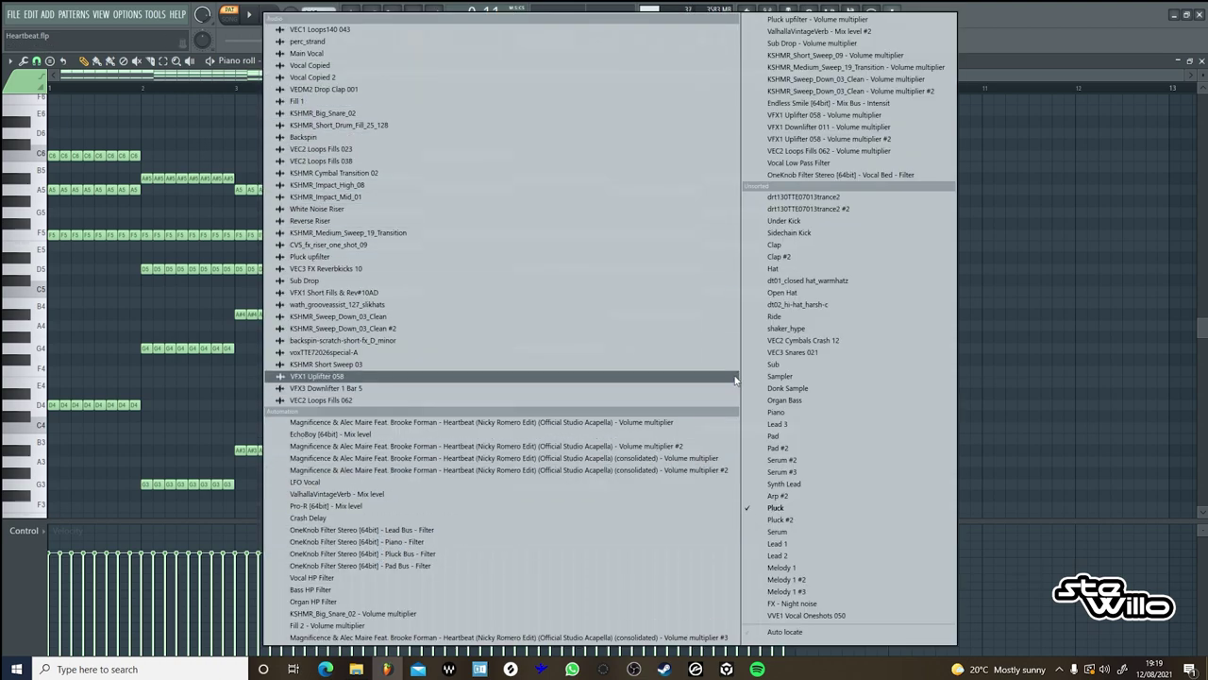
click(817, 376)
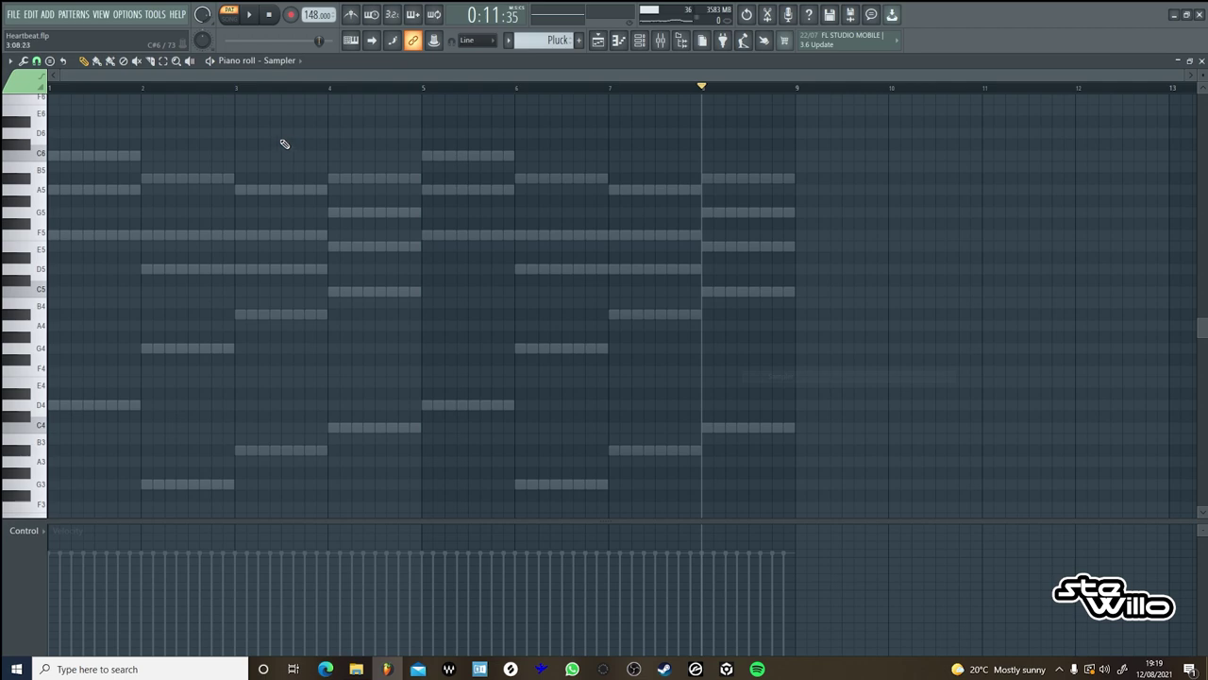
click(37, 62)
click(37, 62)
click(50, 62)
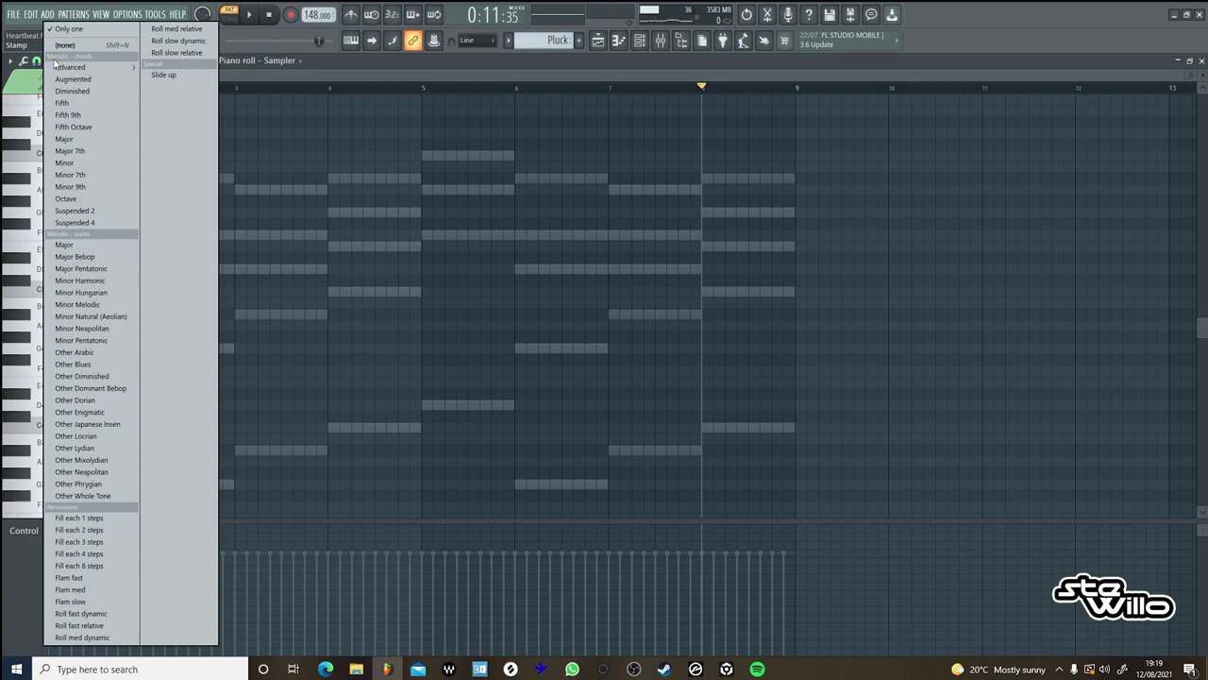
click(125, 318)
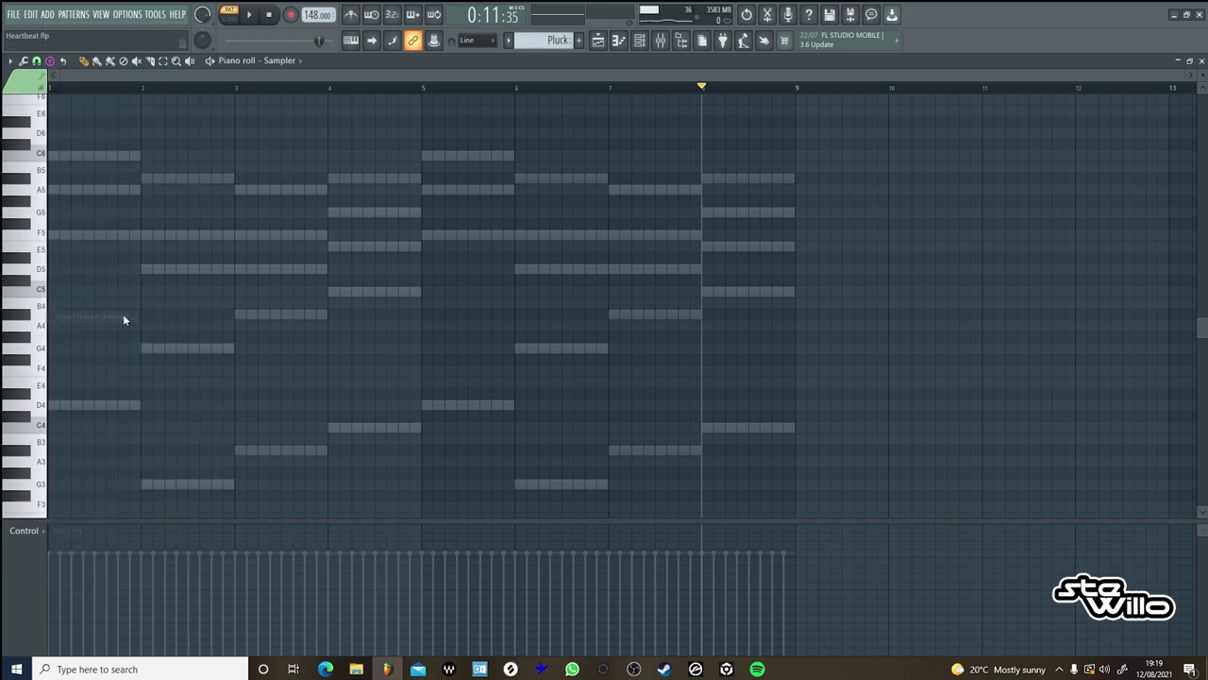
click(52, 405)
drag(56, 404, 794, 414)
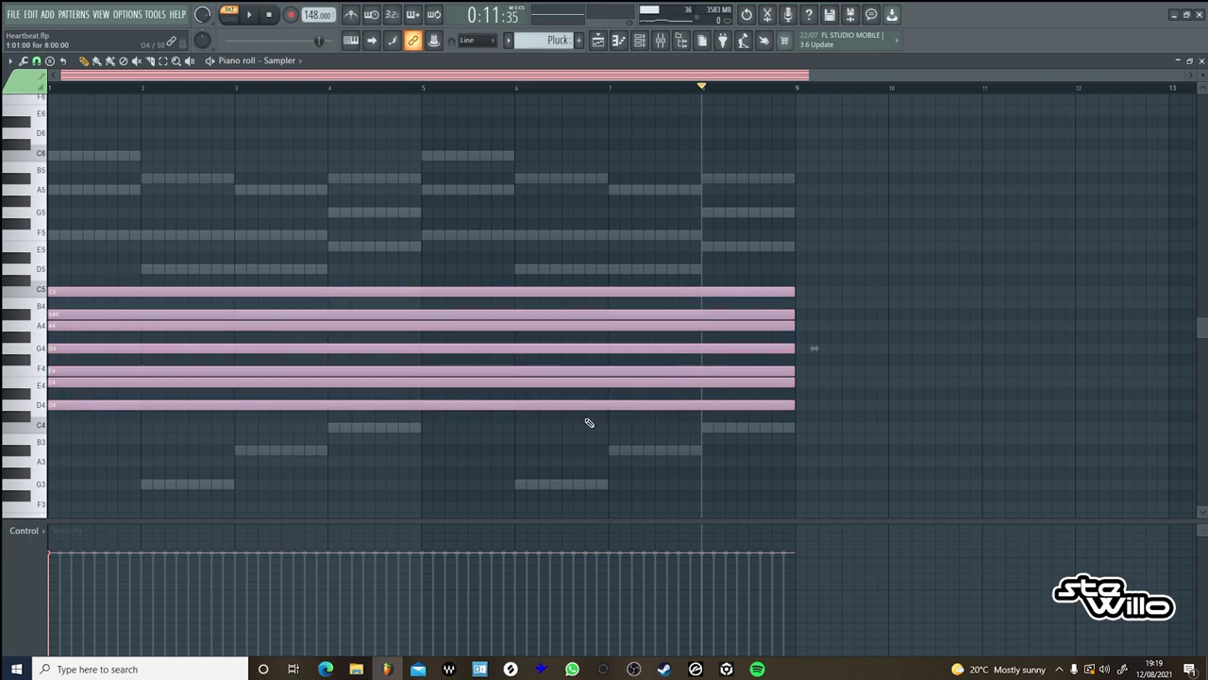
Select the stamped scale notes, copy them one octave up and one octave down, and deselect them.
drag(549, 408, 368, 283)
click(96, 62)
mouse_move(95, 403)
mouse_down()
mouse_move(98, 347)
mouse_move(163, 381)
mouse_move(138, 220)
mouse_up()
click(227, 436)
right_click(347, 432)
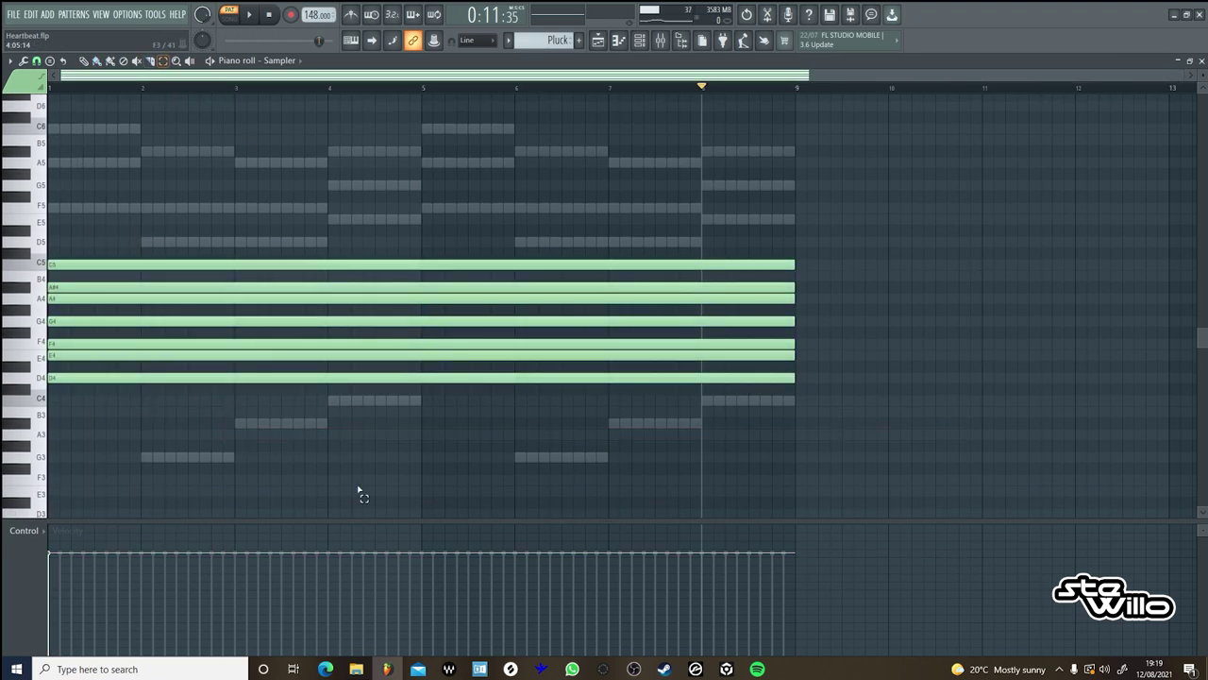
drag(355, 480, 59, 111)
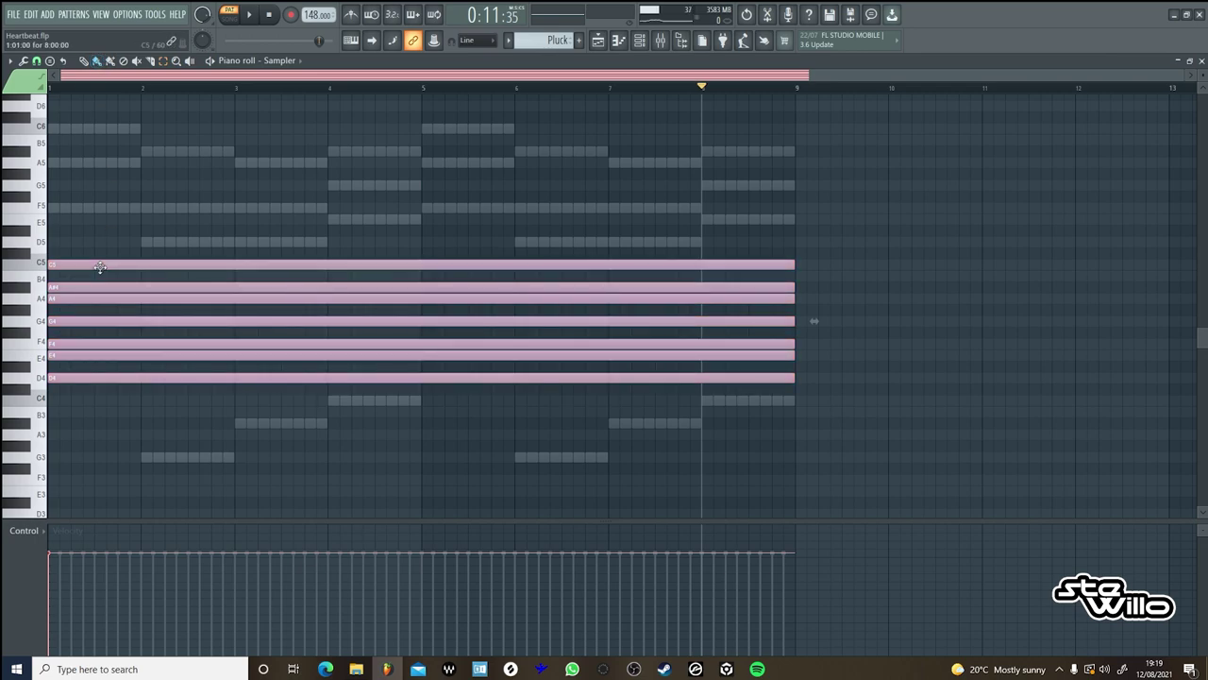
shift+drag(100, 267, 70, 126)
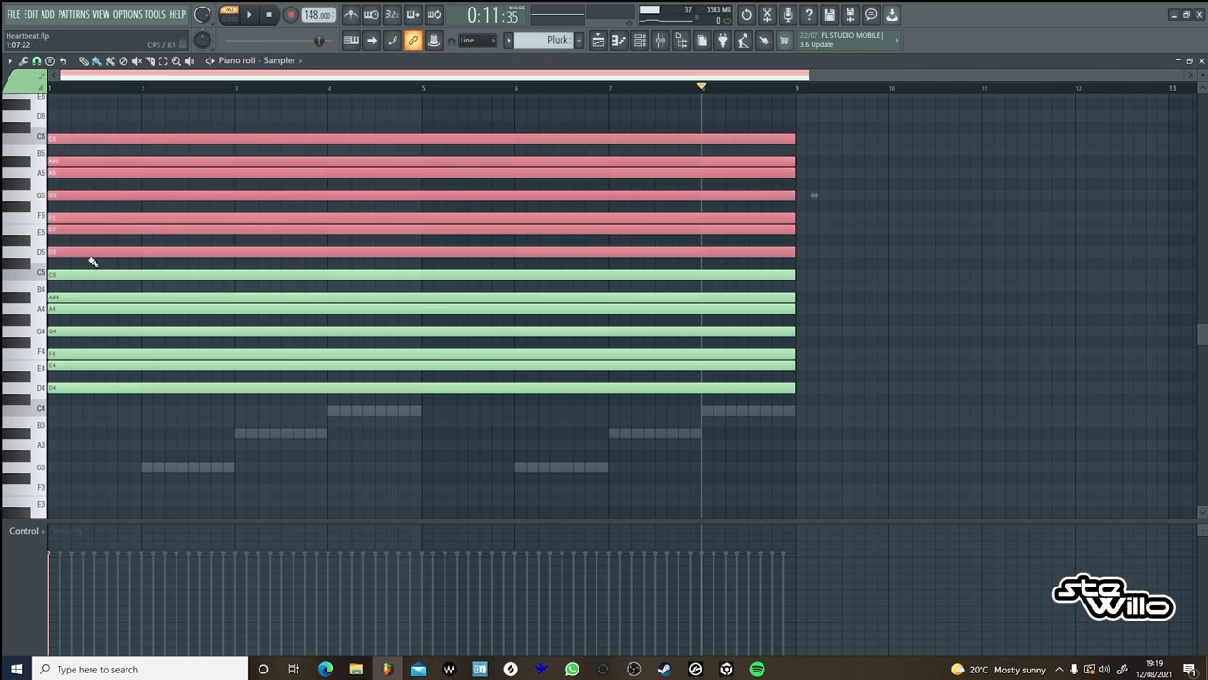
drag(87, 253, 73, 405)
click(184, 475)
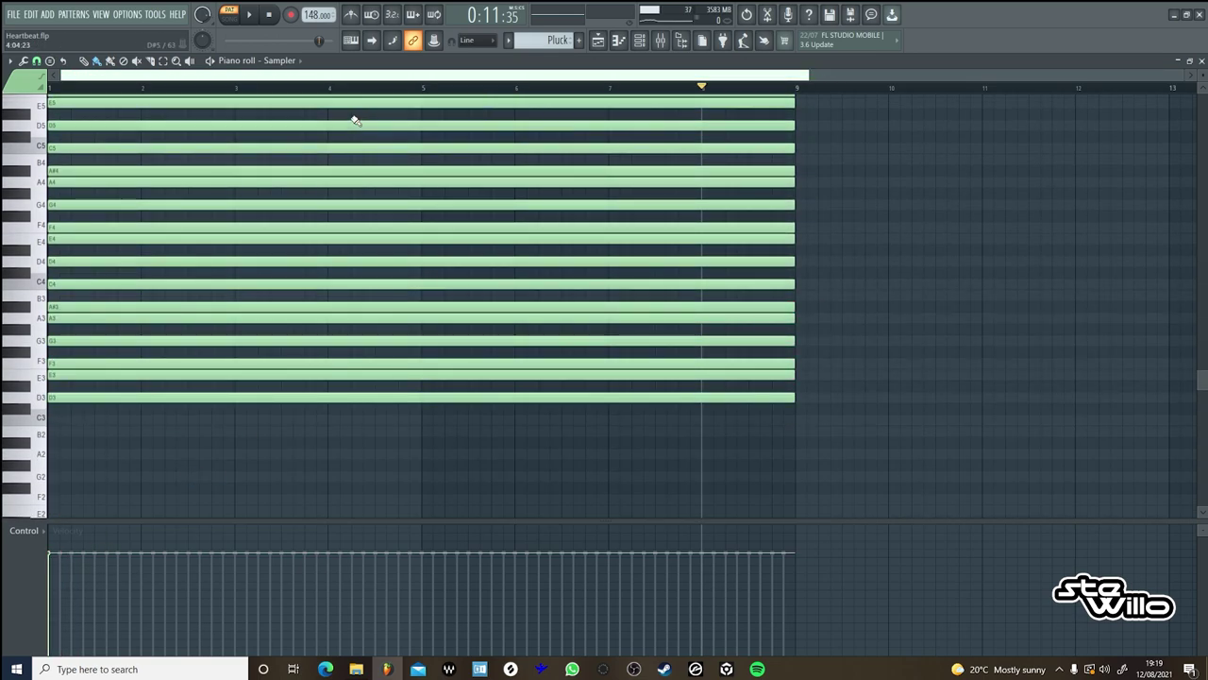
Return the piano roll to the Pluck channel and play its chords from the start against the ghosted scale notes.
click(300, 63)
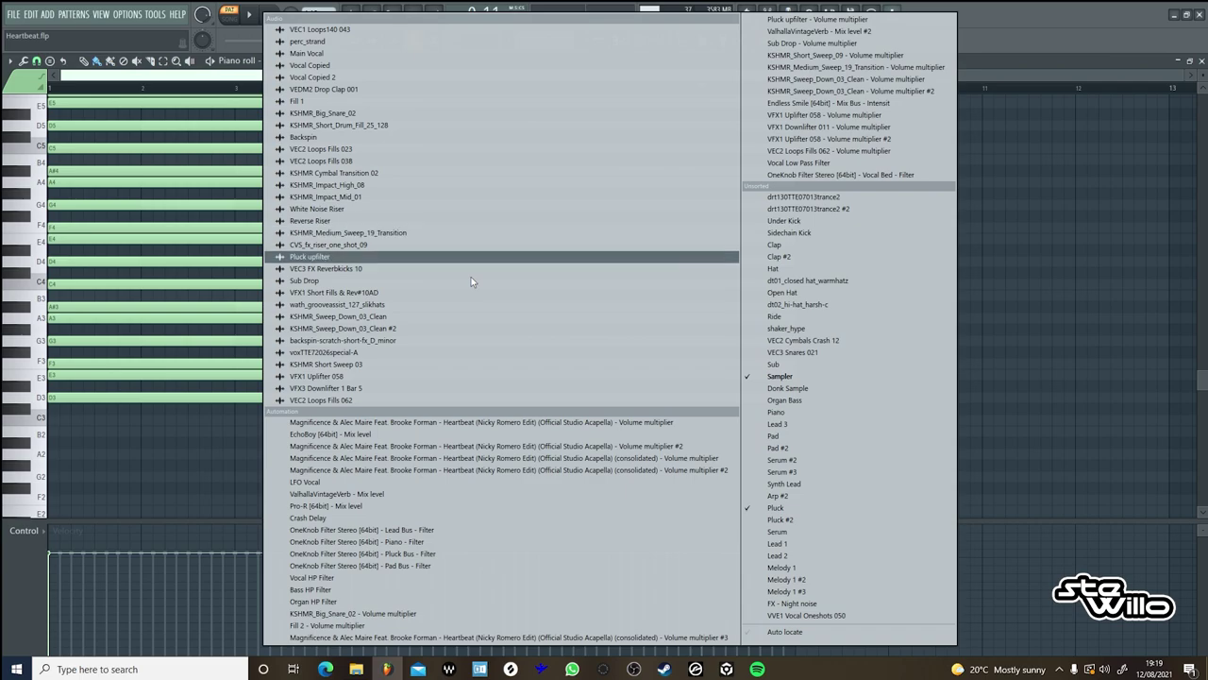
click(795, 506)
scroll(834, 475, up, 4)
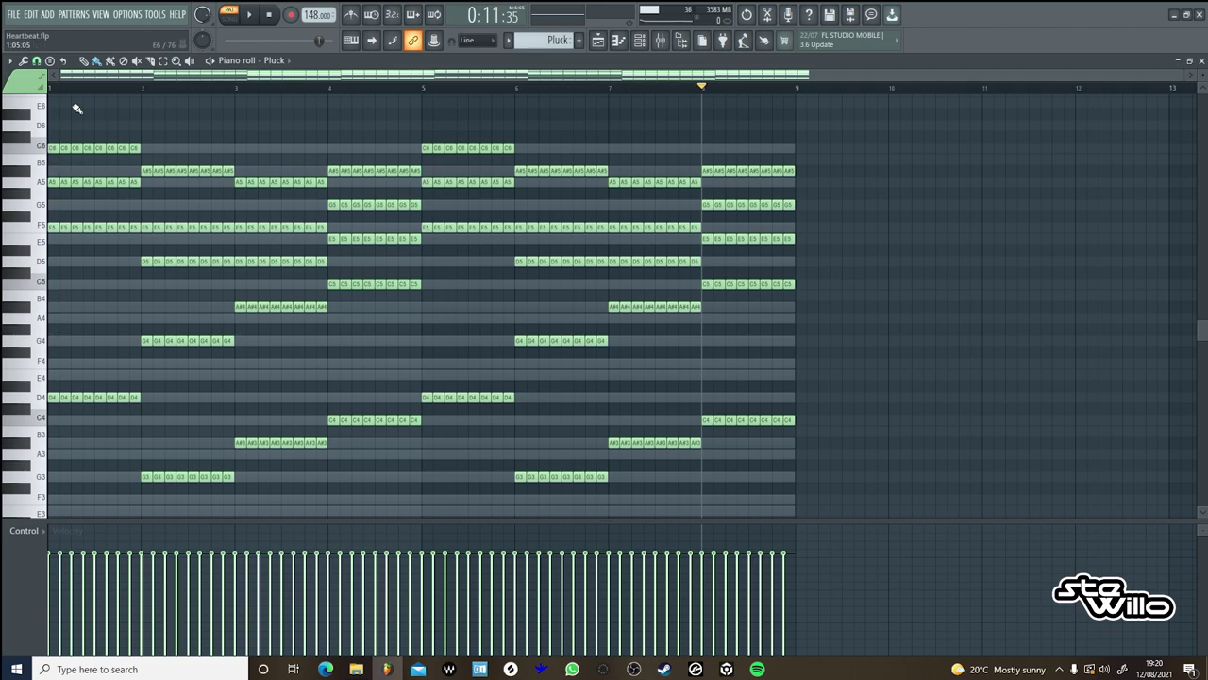
click(269, 14)
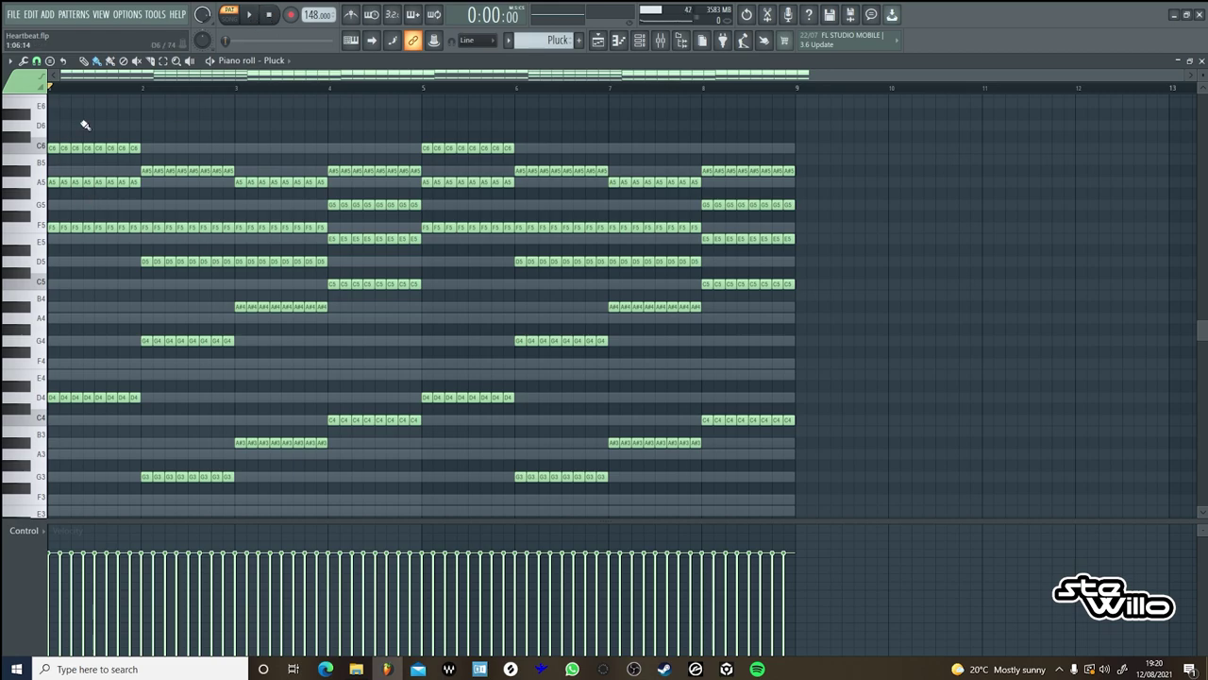
click(249, 14)
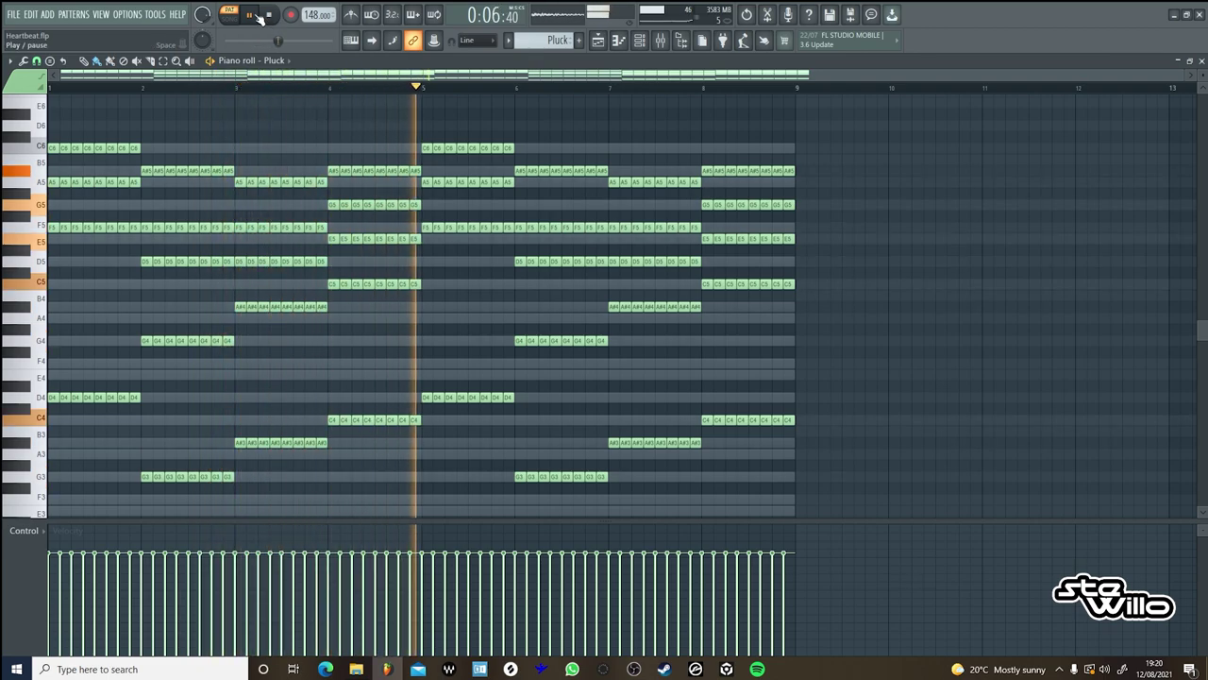
click(260, 16)
Switch back to the Sampler channel in the piano roll and delete all of its guide scale notes.
click(613, 41)
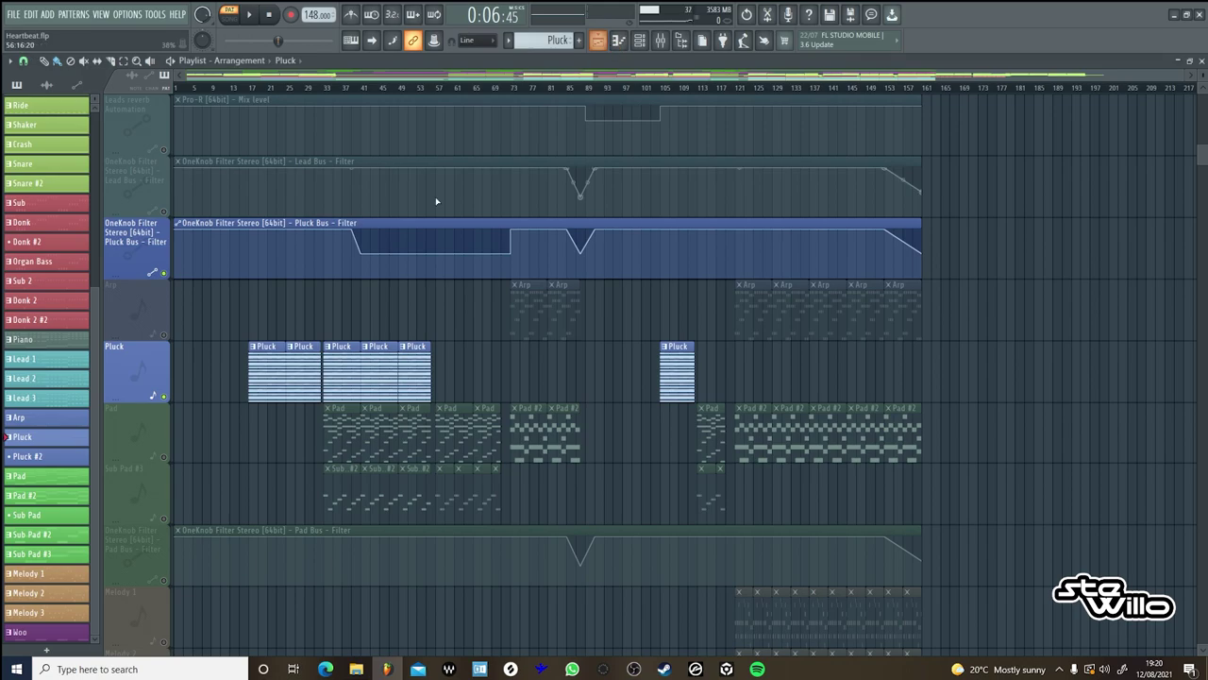
click(619, 41)
click(272, 62)
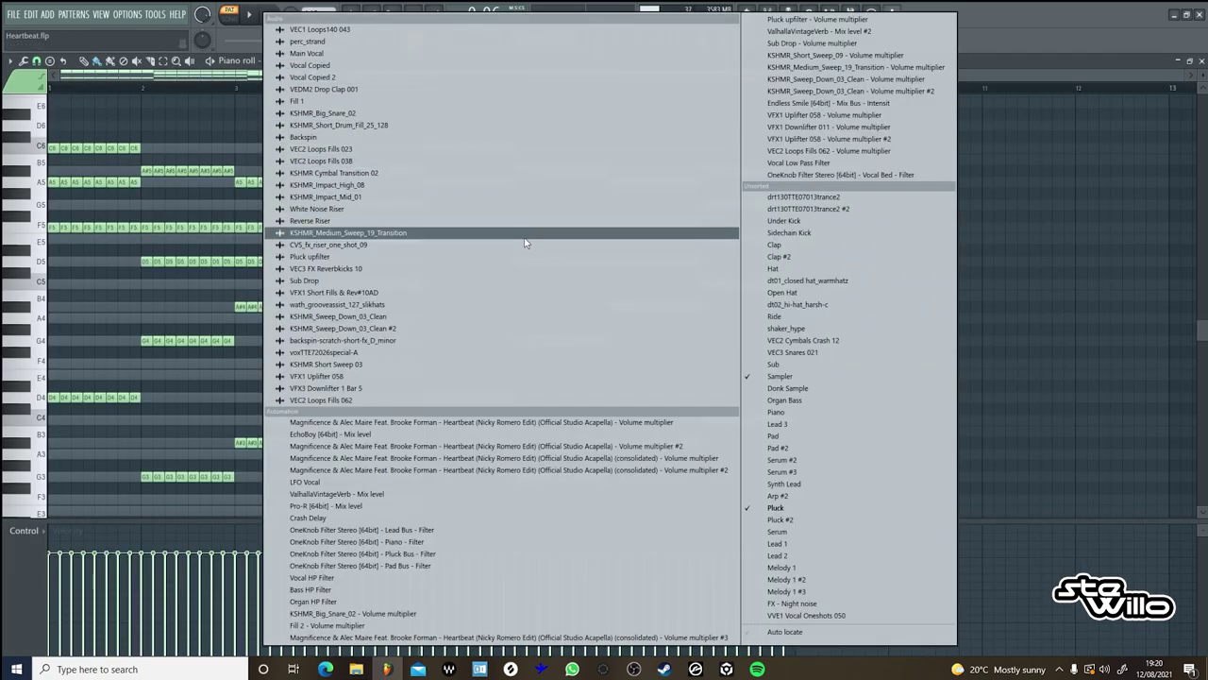
click(801, 378)
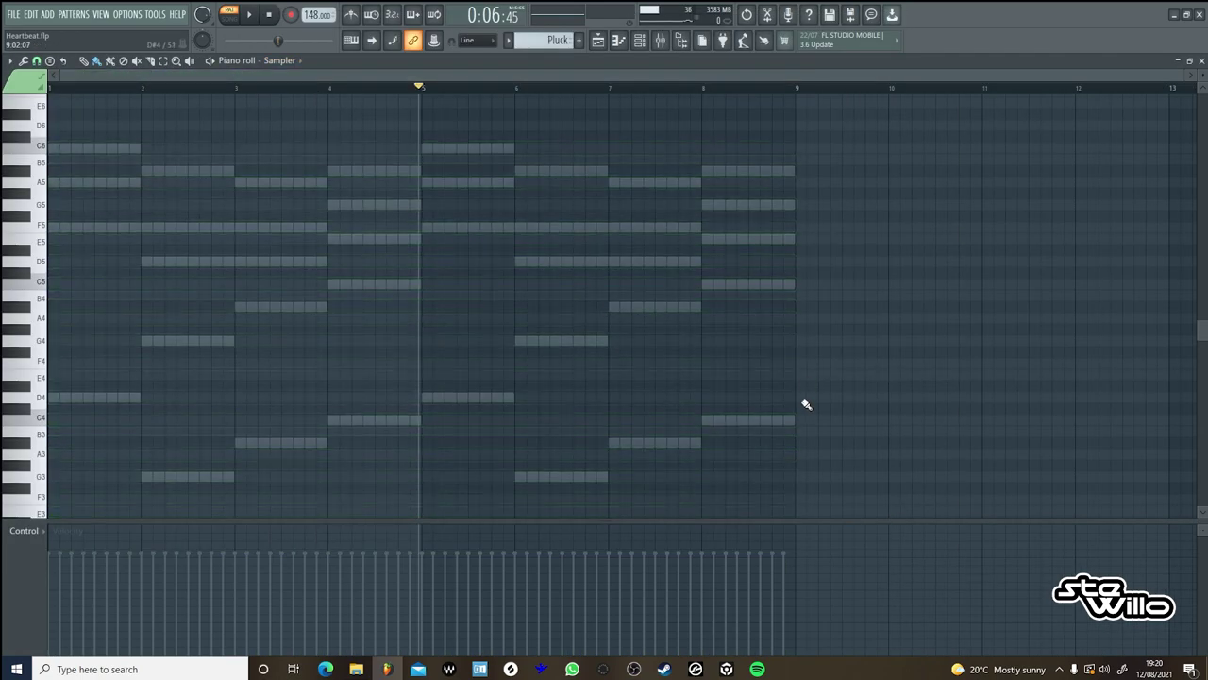
Open the Pad pattern from the playlist in the piano roll and return the playhead to the start.
click(599, 40)
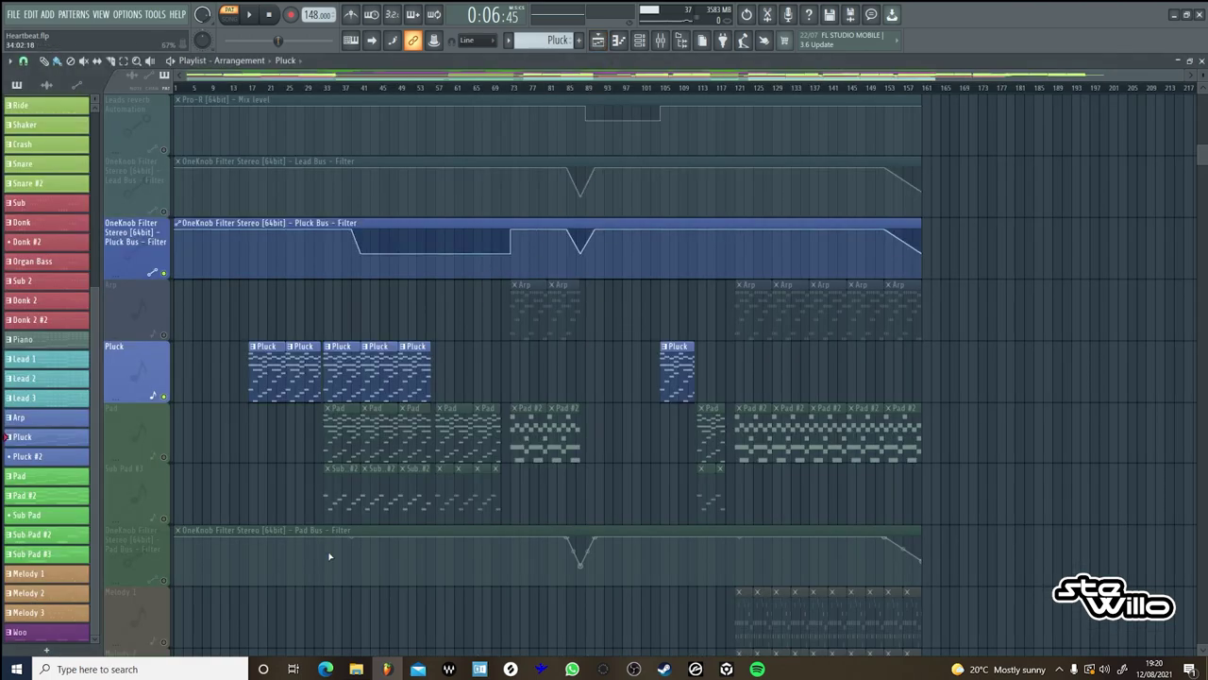
double_click(335, 431)
drag(457, 79, 3, 66)
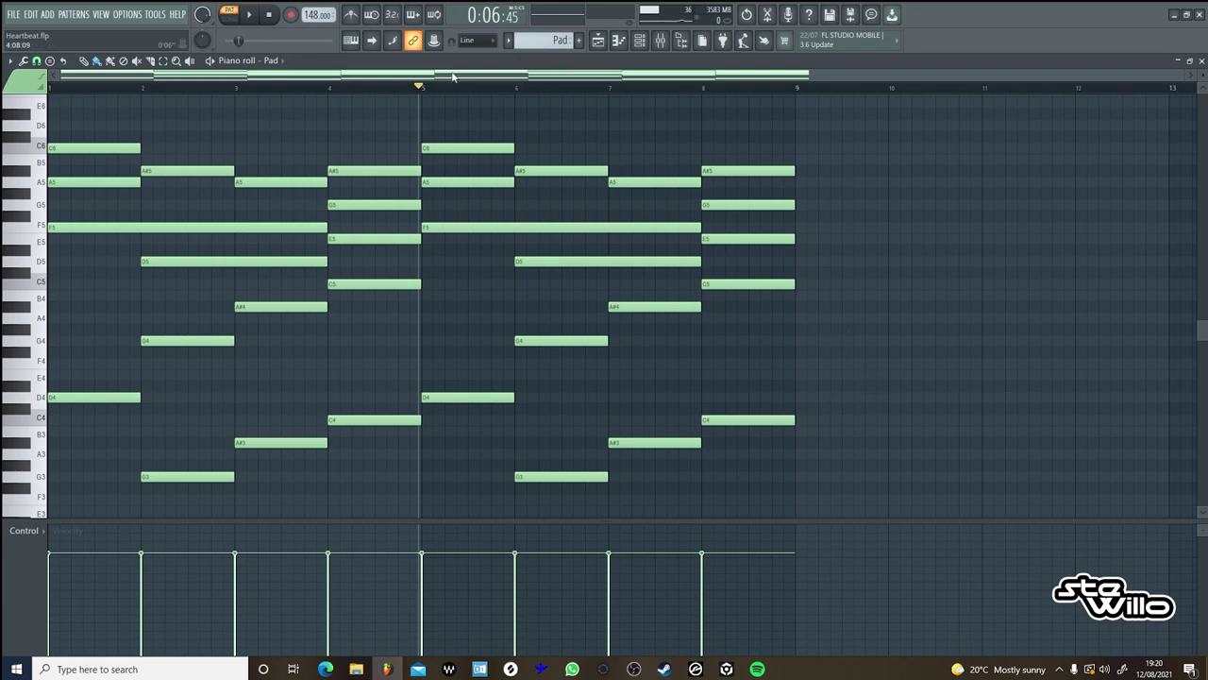
click(270, 15)
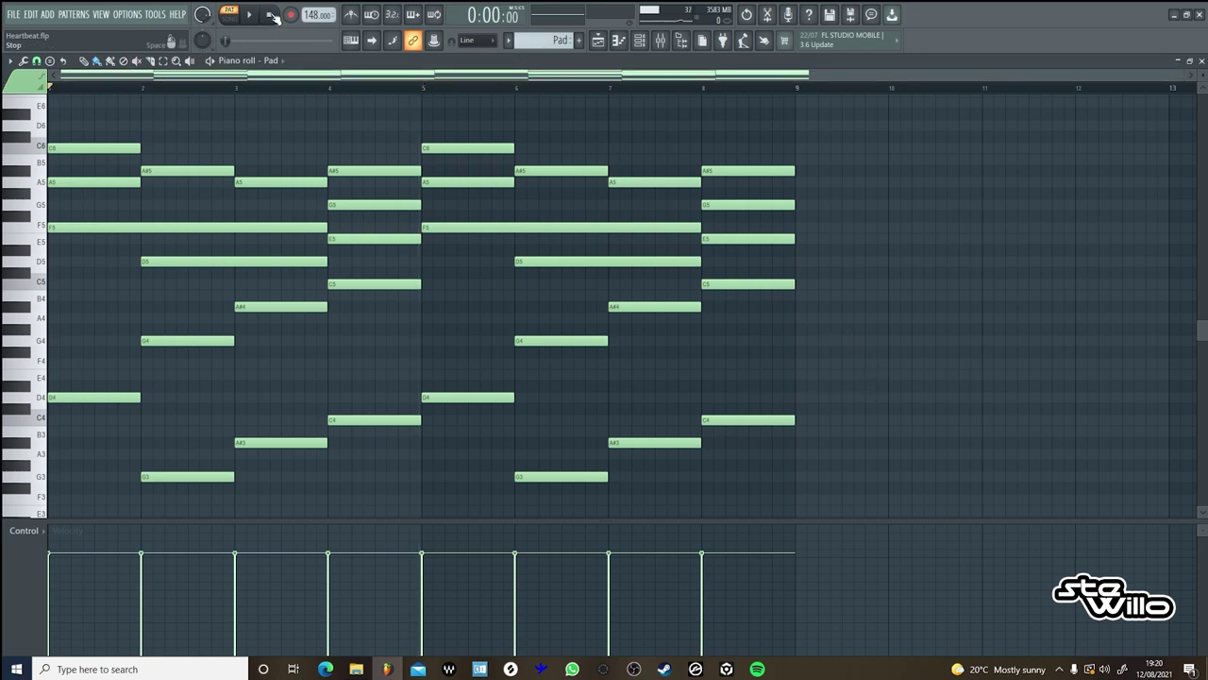
Unsolo the Pluck track in the playlist, and play the Pad pattern from the start in the piano roll.
click(604, 41)
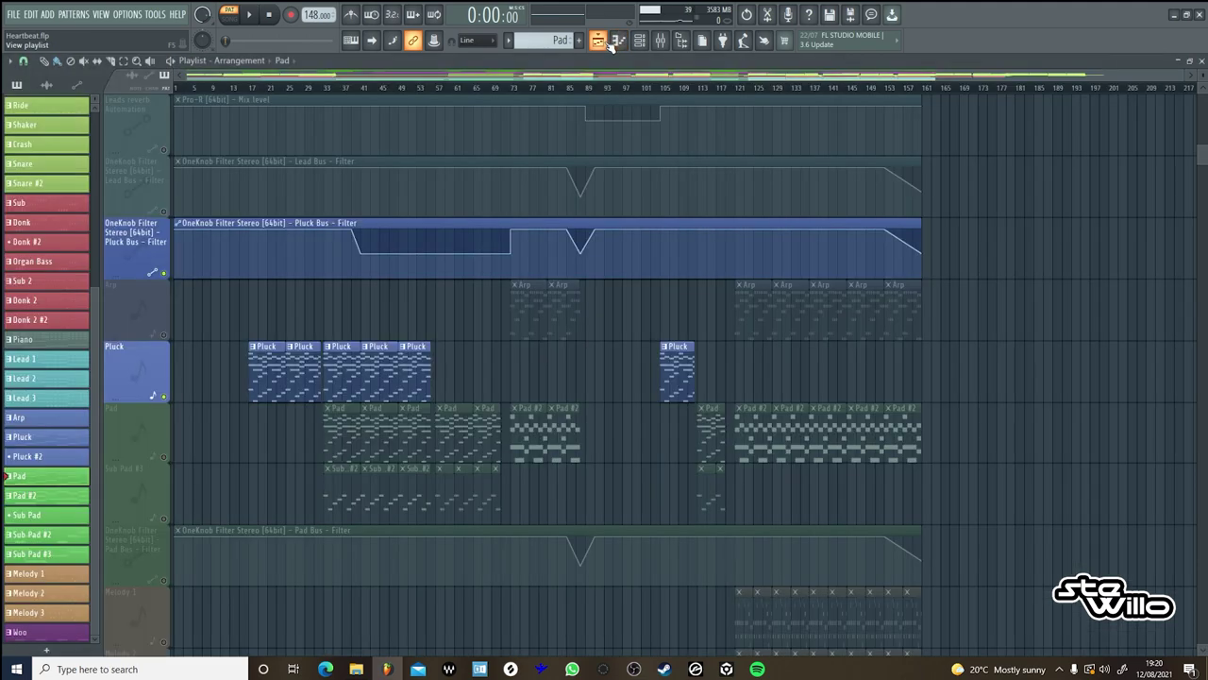
right_click(166, 397)
right_click(166, 396)
click(619, 41)
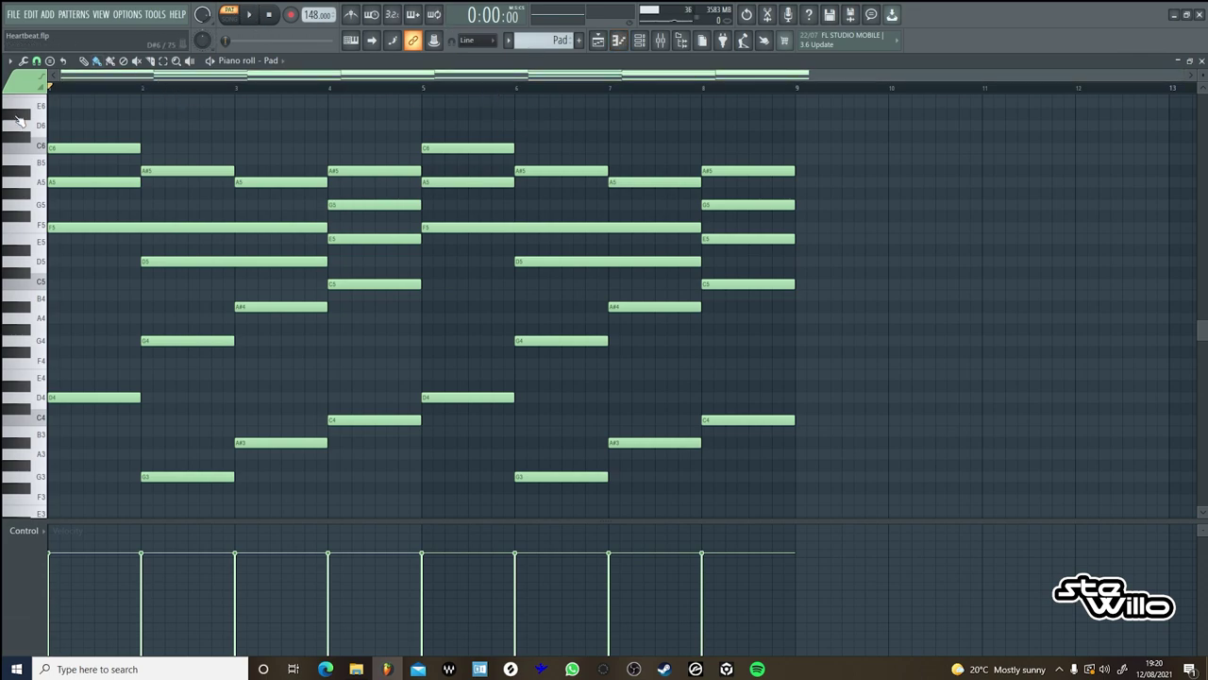
click(251, 15)
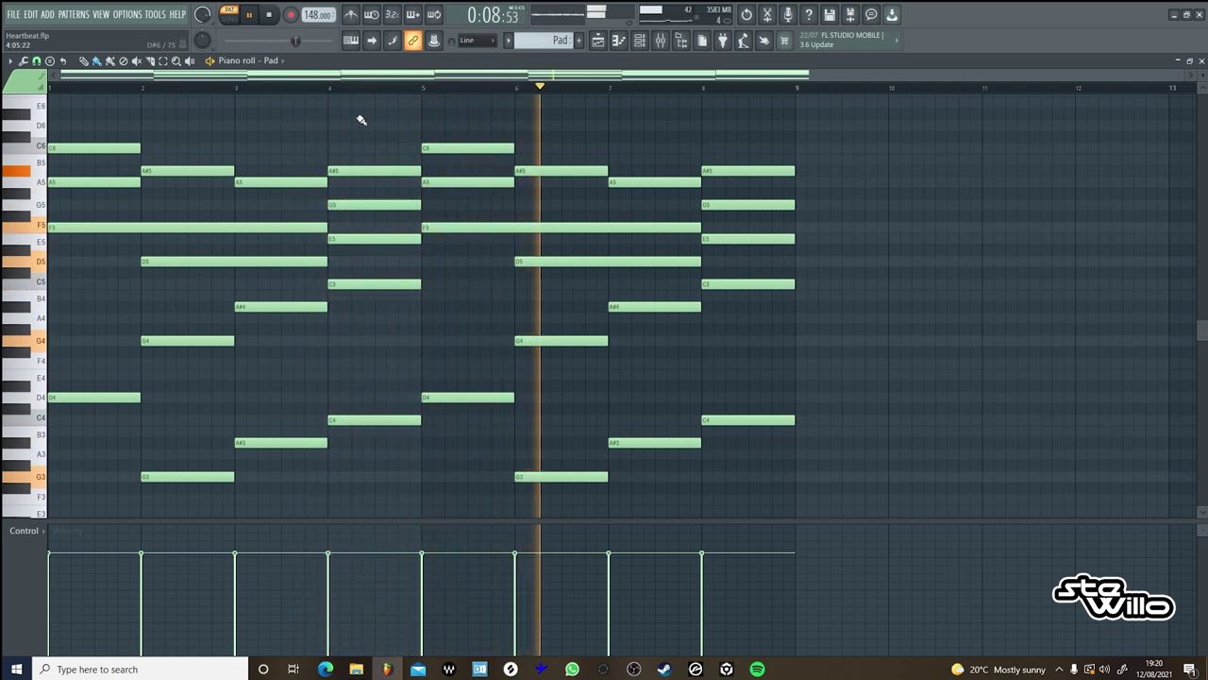
click(257, 17)
Show the Pad channel's Massive synth from the channel rack, inspect its patch, and close the plugin.
click(640, 40)
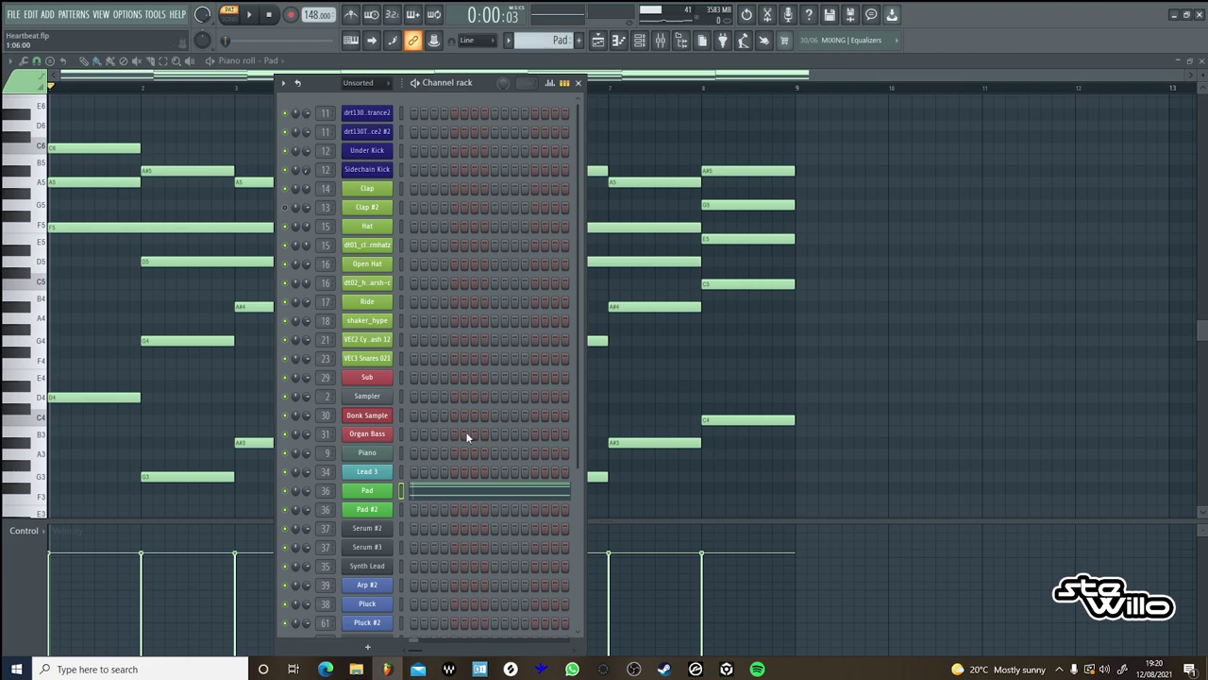
click(377, 491)
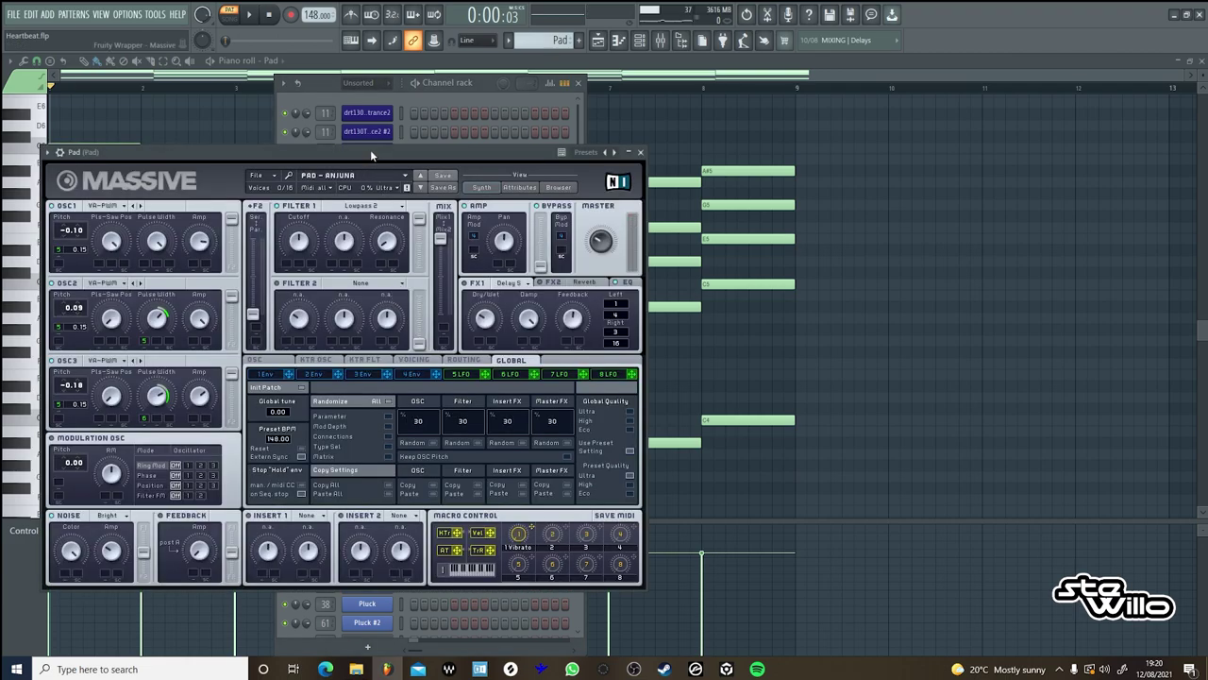
drag(370, 150, 427, 143)
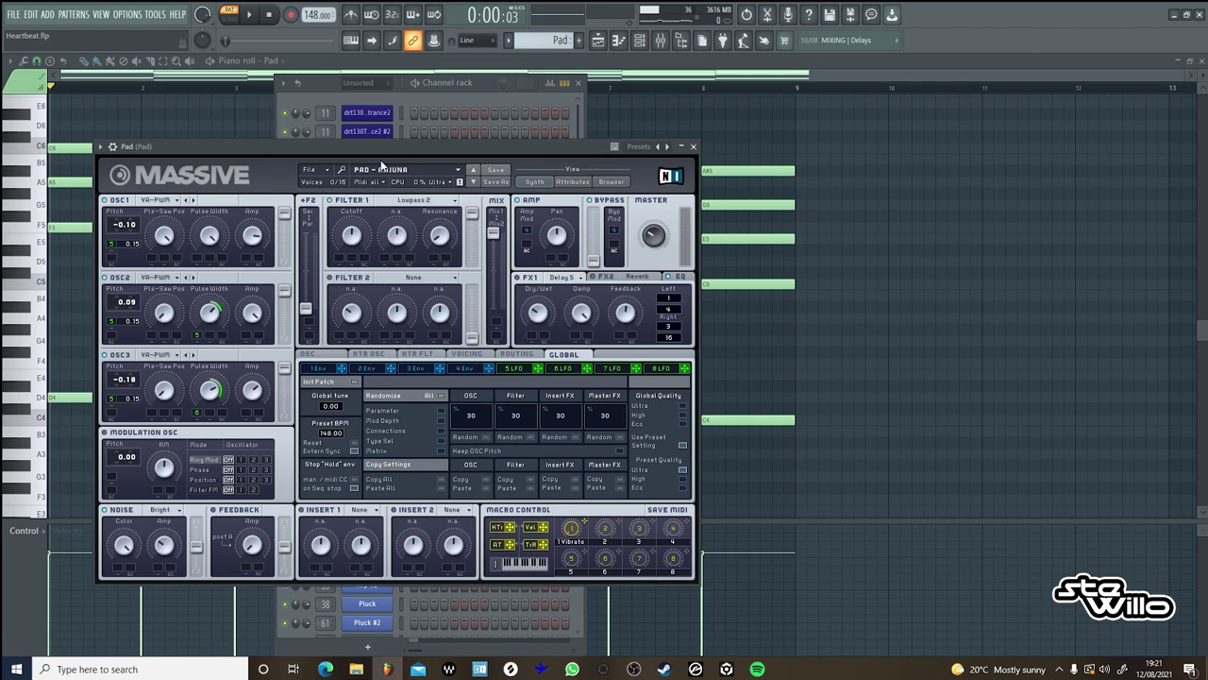
click(693, 146)
scroll(446, 374, down, 3)
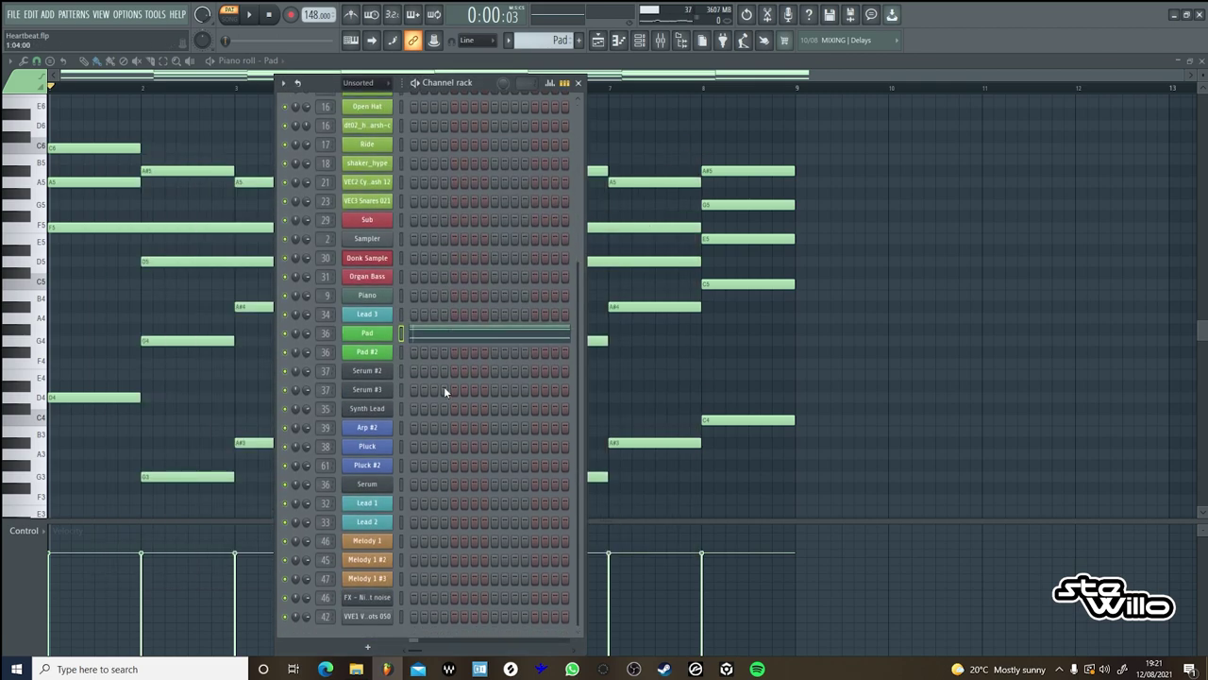
Play the full song from about bar 81 in the playlist, examining the bass, piano and lead tracks.
click(598, 41)
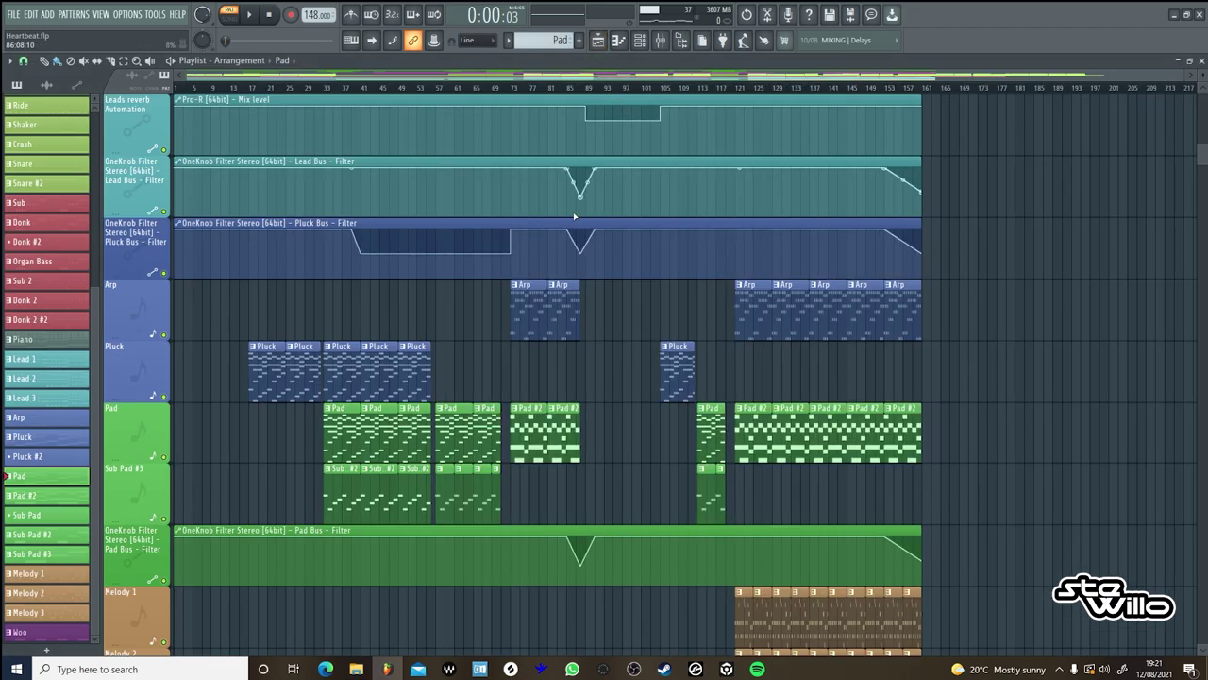
click(552, 86)
click(251, 15)
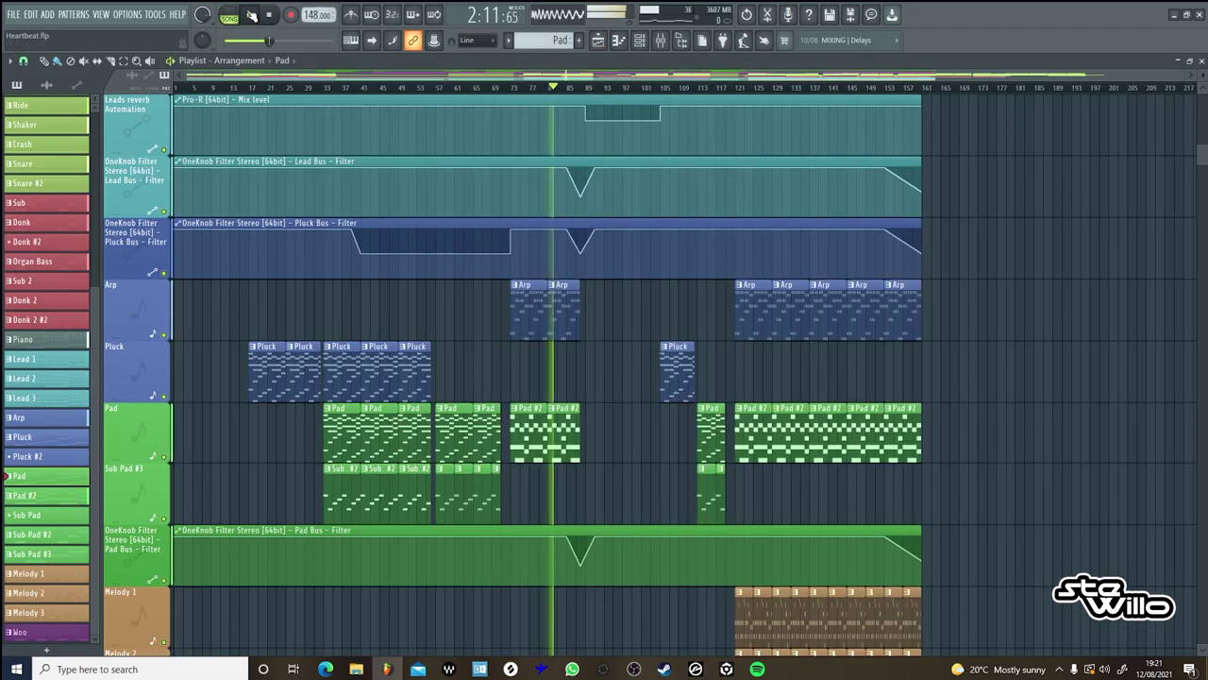
scroll(1017, 329, up, 7)
scroll(1016, 329, up, 3)
scroll(1017, 330, down, 9)
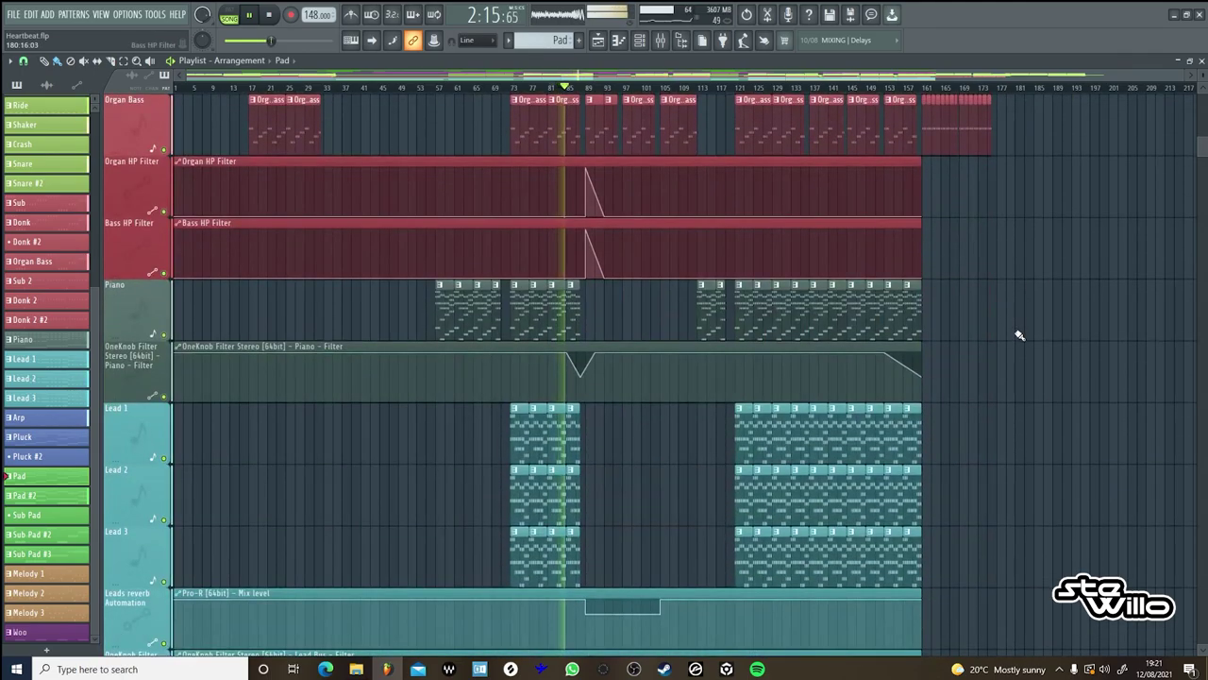
scroll(1020, 337, down, 3)
click(264, 15)
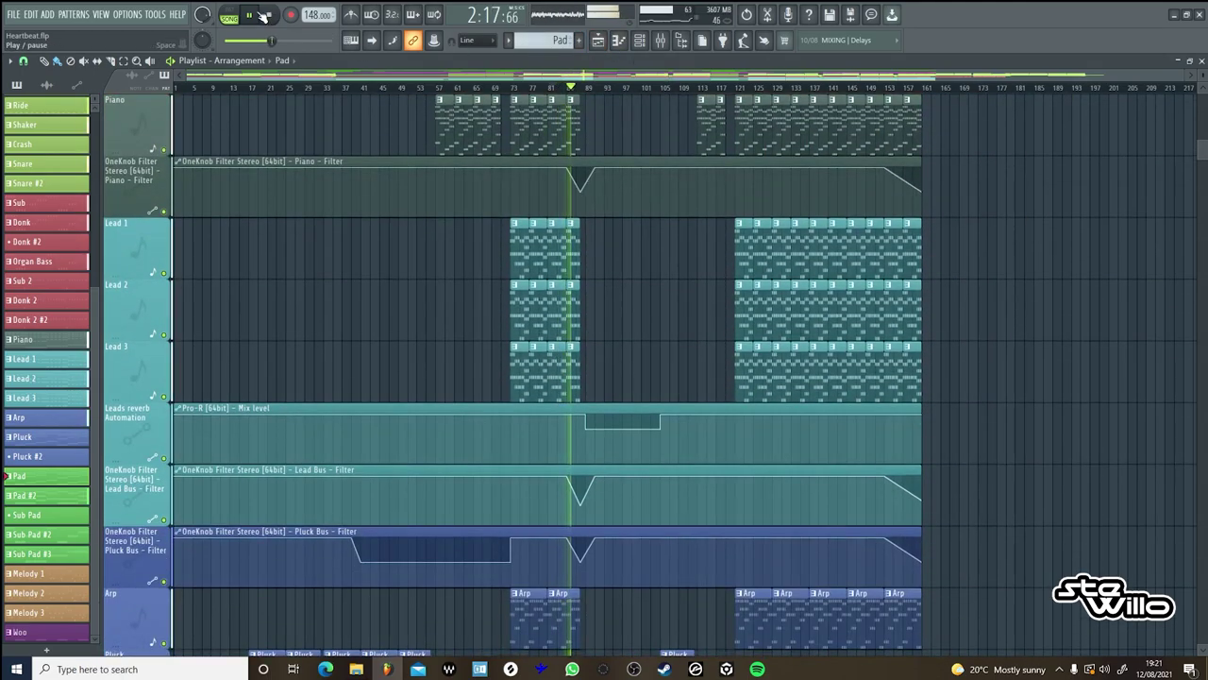
Find the vocal tracks in the playlist, inspect the Main Vocal clip's sample settings, and close them.
scroll(1042, 404, up, 7)
scroll(1052, 398, up, 10)
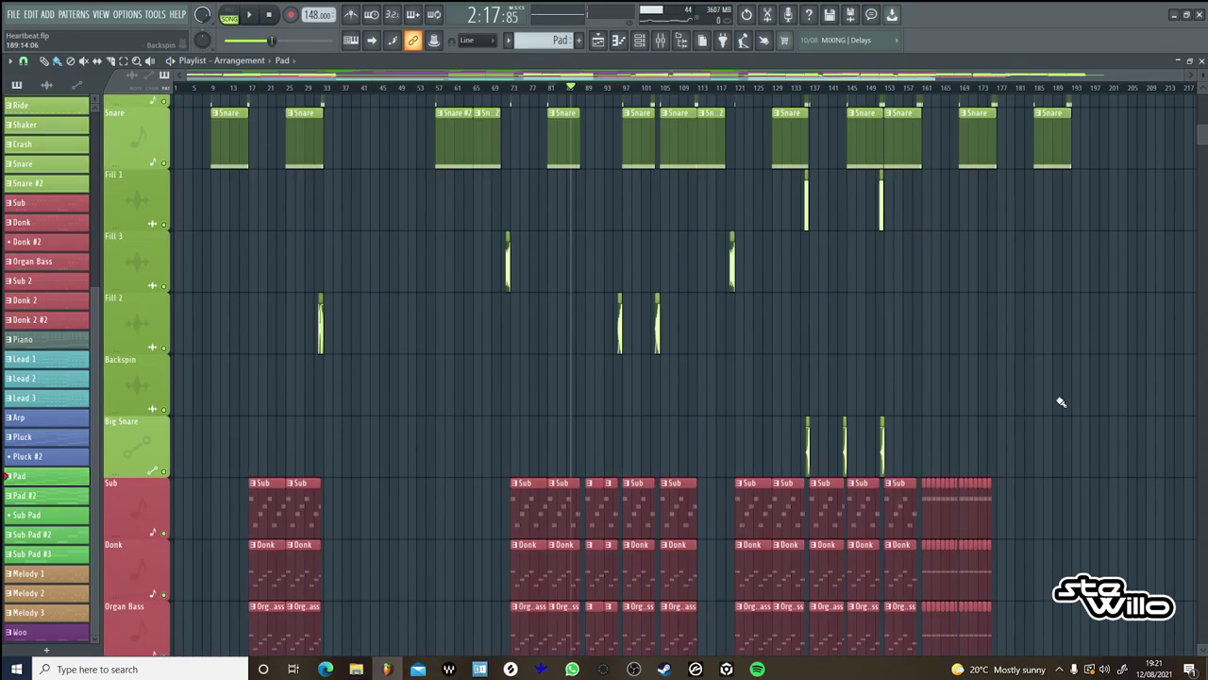
scroll(605, 274, up, 5)
scroll(595, 281, up, 4)
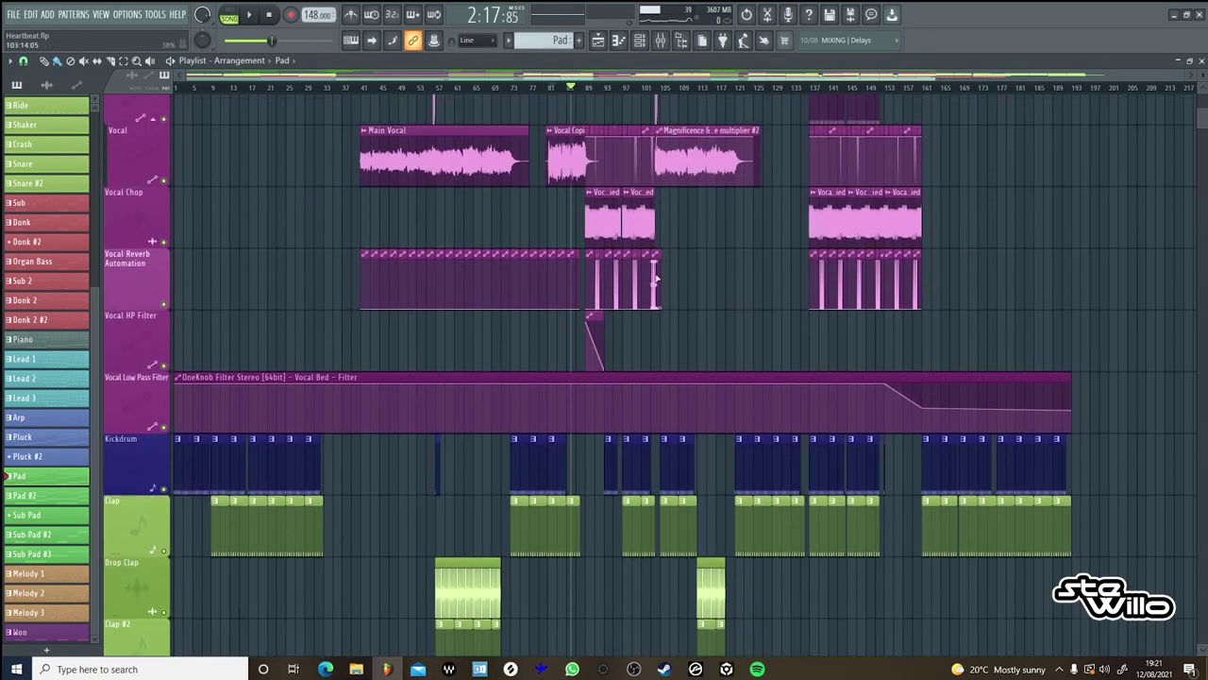
double_click(392, 373)
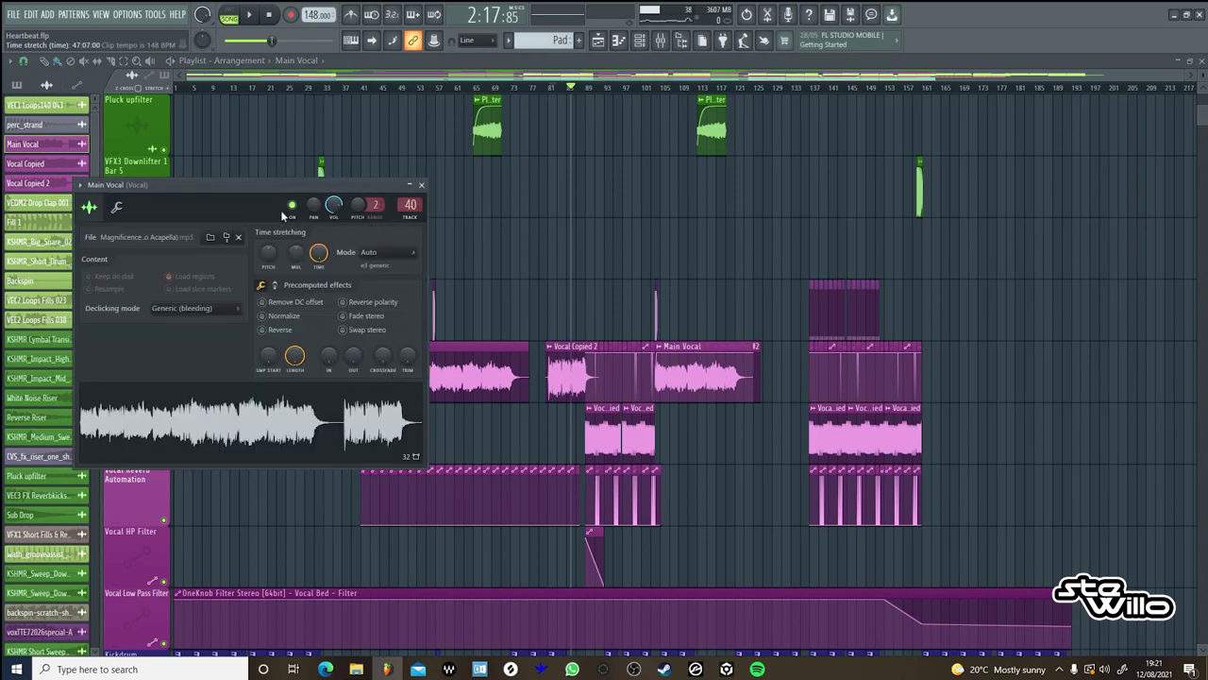
drag(272, 186, 374, 224)
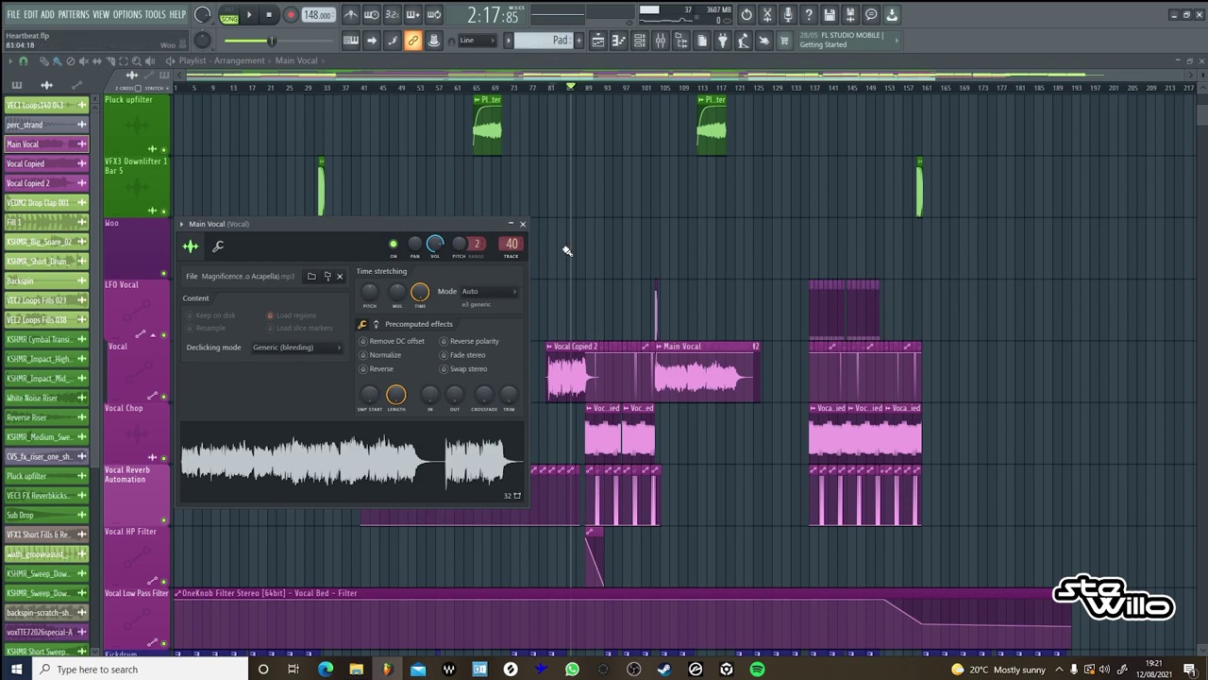
key(Escape)
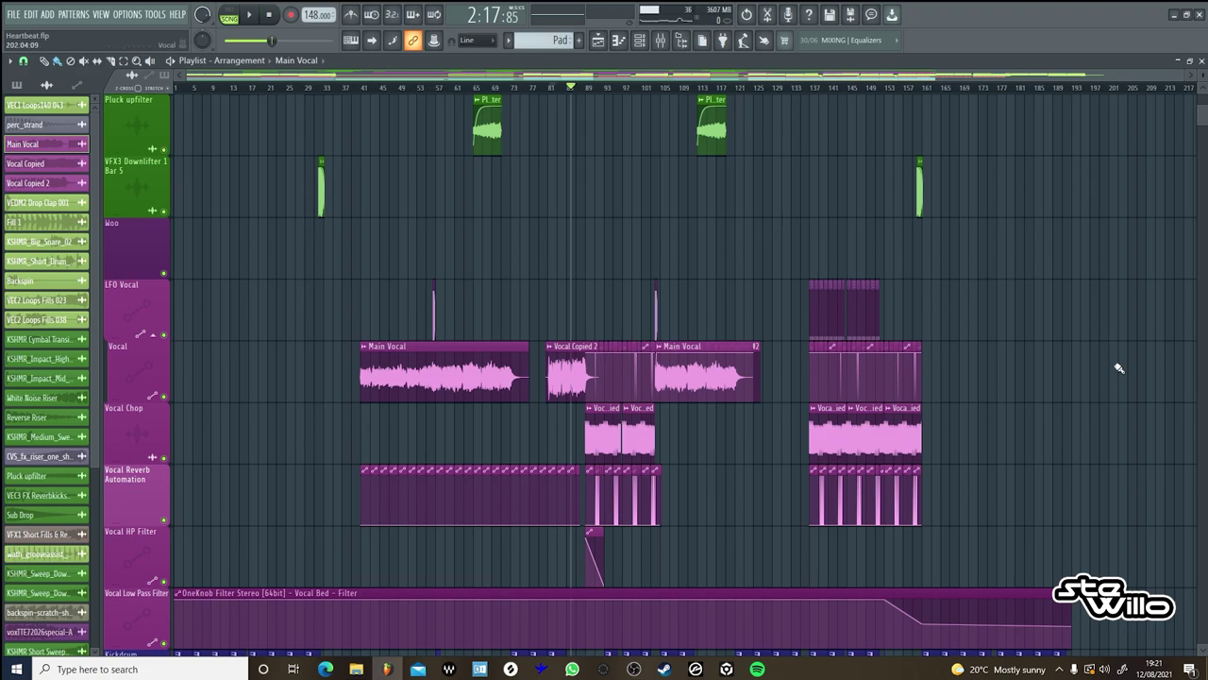
Find the Vocal Chop clips among the vocal tracks in the playlist, and place the playhead at bar 89.
scroll(1137, 346, down, 5)
scroll(1138, 346, up, 7)
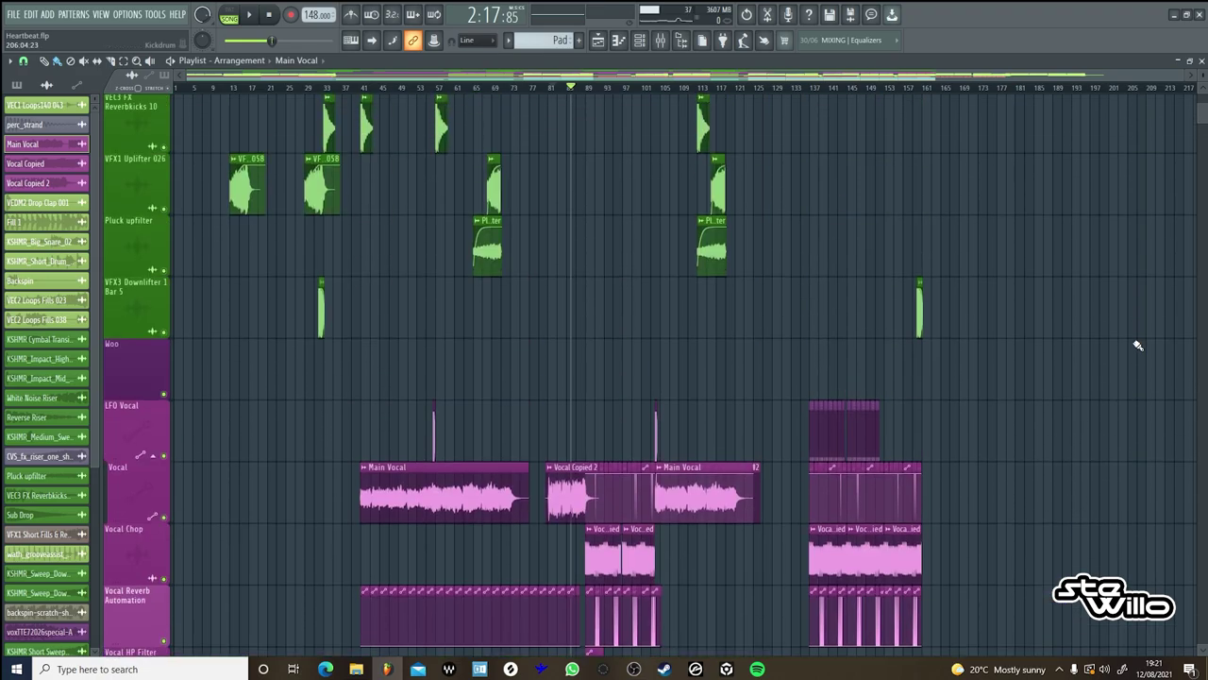
scroll(1141, 345, down, 2)
scroll(1039, 374, down, 2)
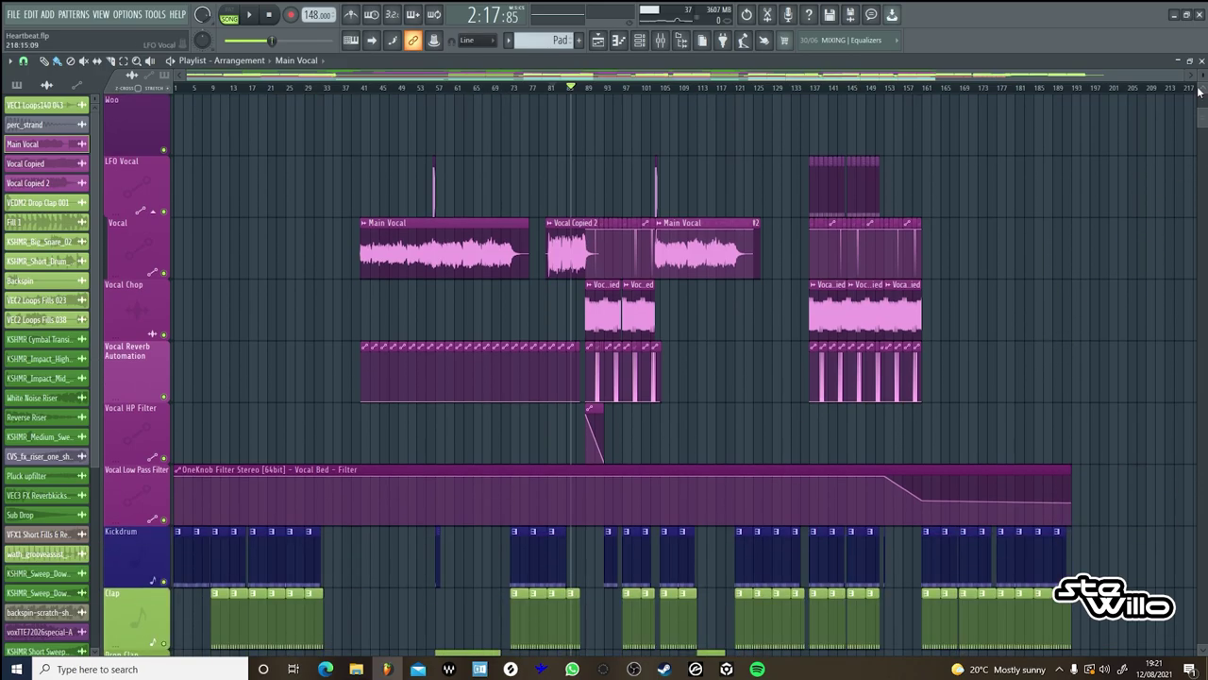
drag(1184, 75, 542, 77)
drag(458, 77, 719, 100)
click(593, 88)
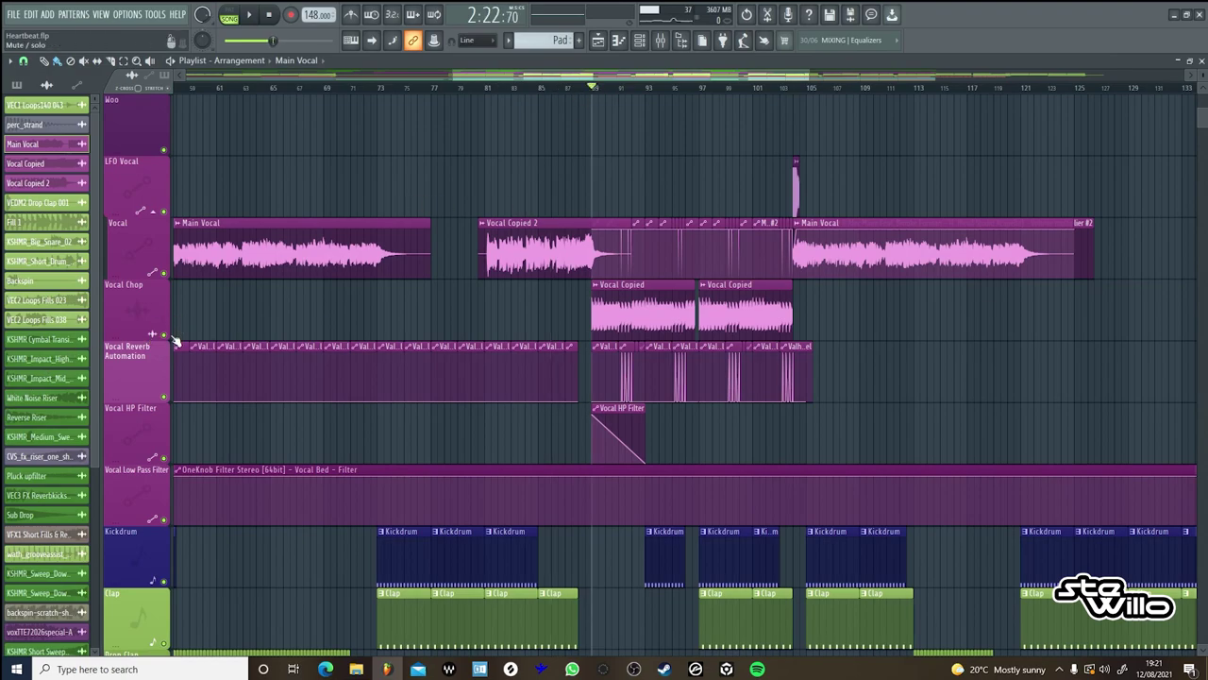
Solo the Vocal Chop track together with the vocal reverb, HP filter and low pass filter automation tracks, and play it from bar 89.
right_click(168, 336)
click(165, 396)
click(164, 457)
click(164, 519)
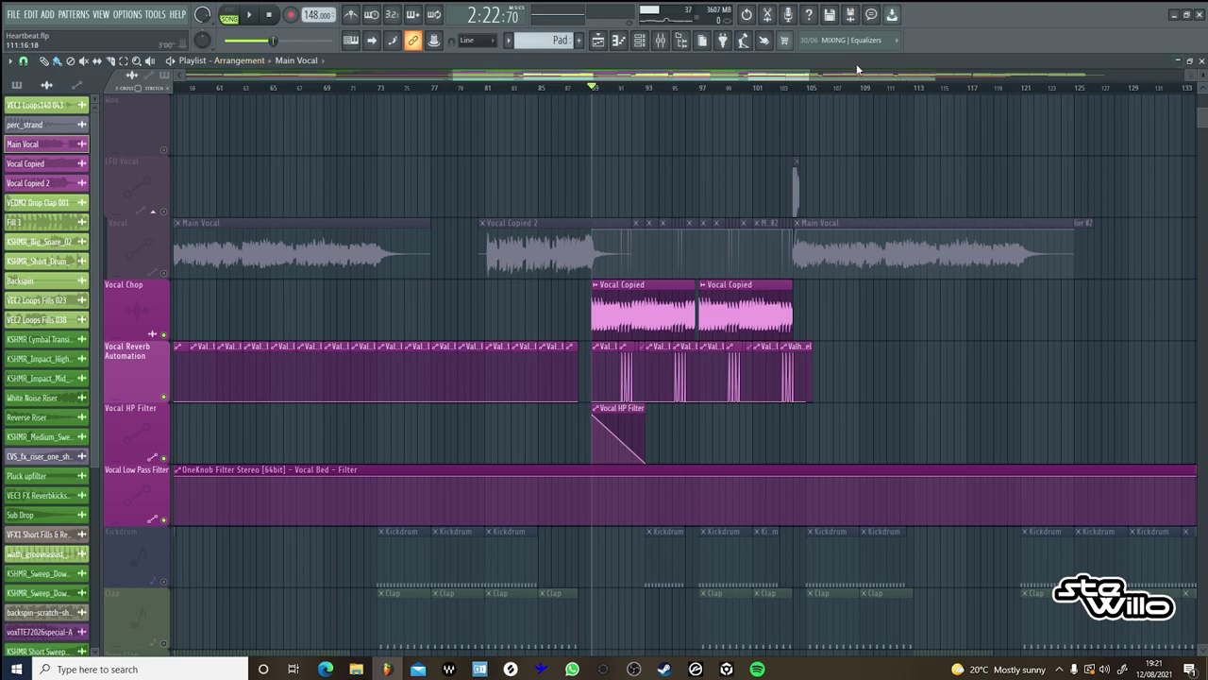
drag(809, 76, 612, 72)
key(space)
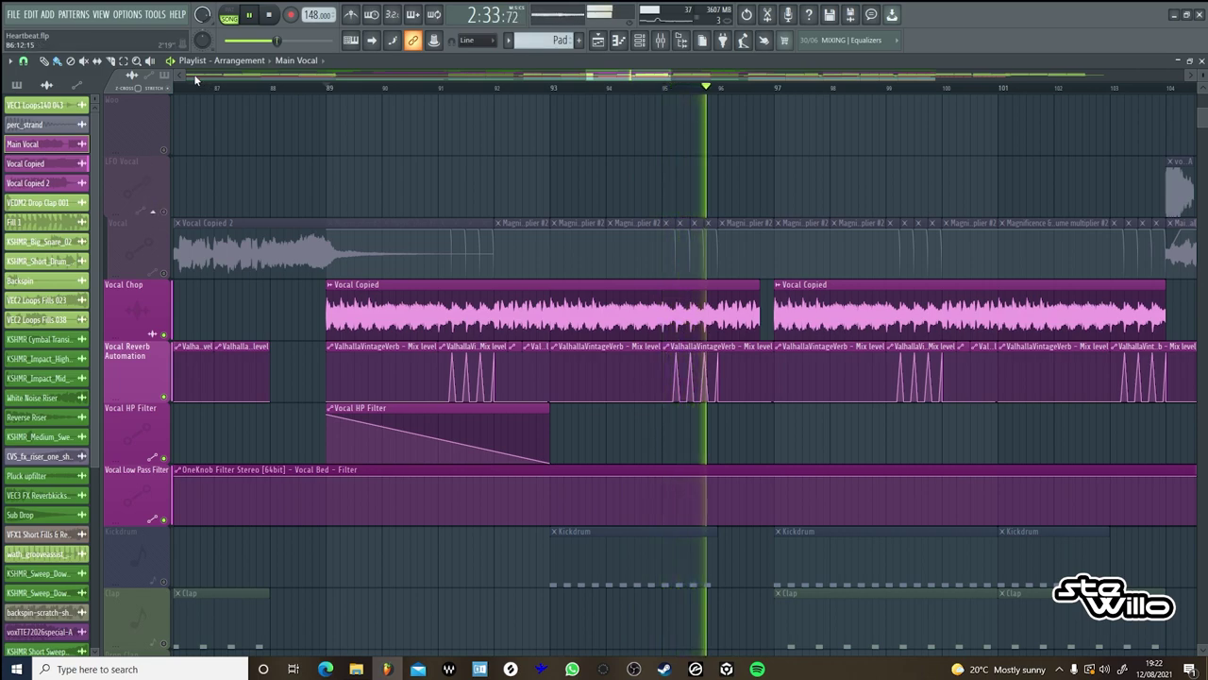
click(268, 16)
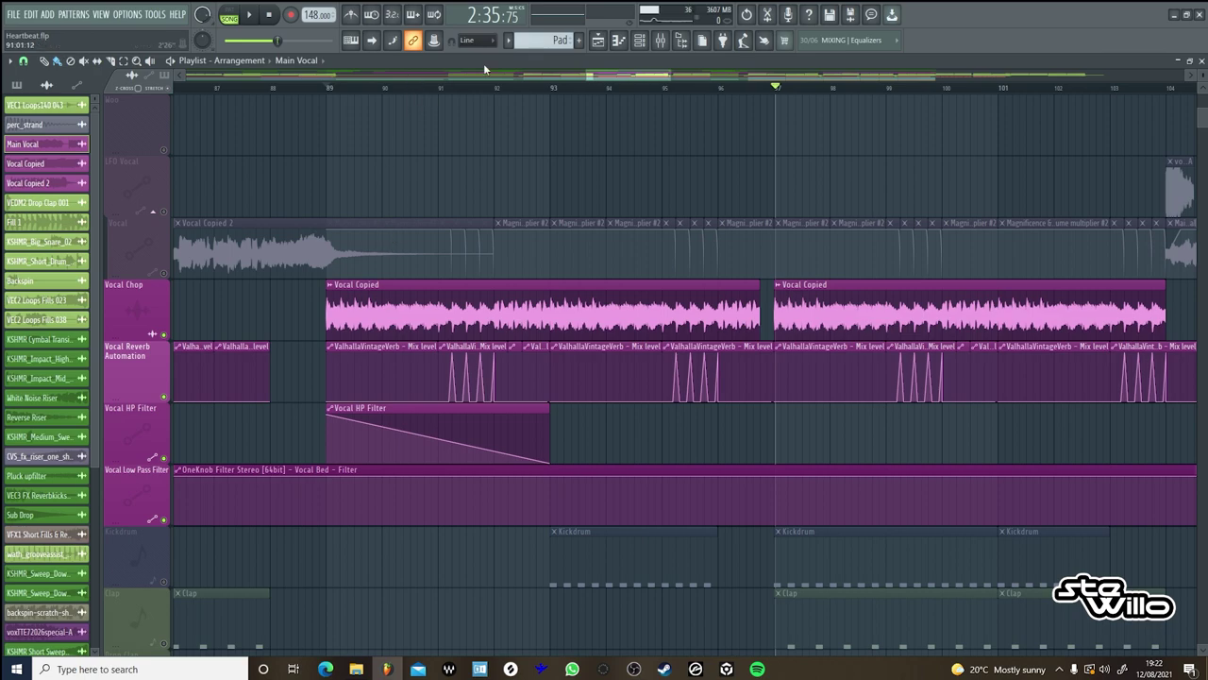
Unsolo the Vocal Chop track, and play the full song from bar 89 in the playlist.
right_click(164, 335)
right_click(164, 335)
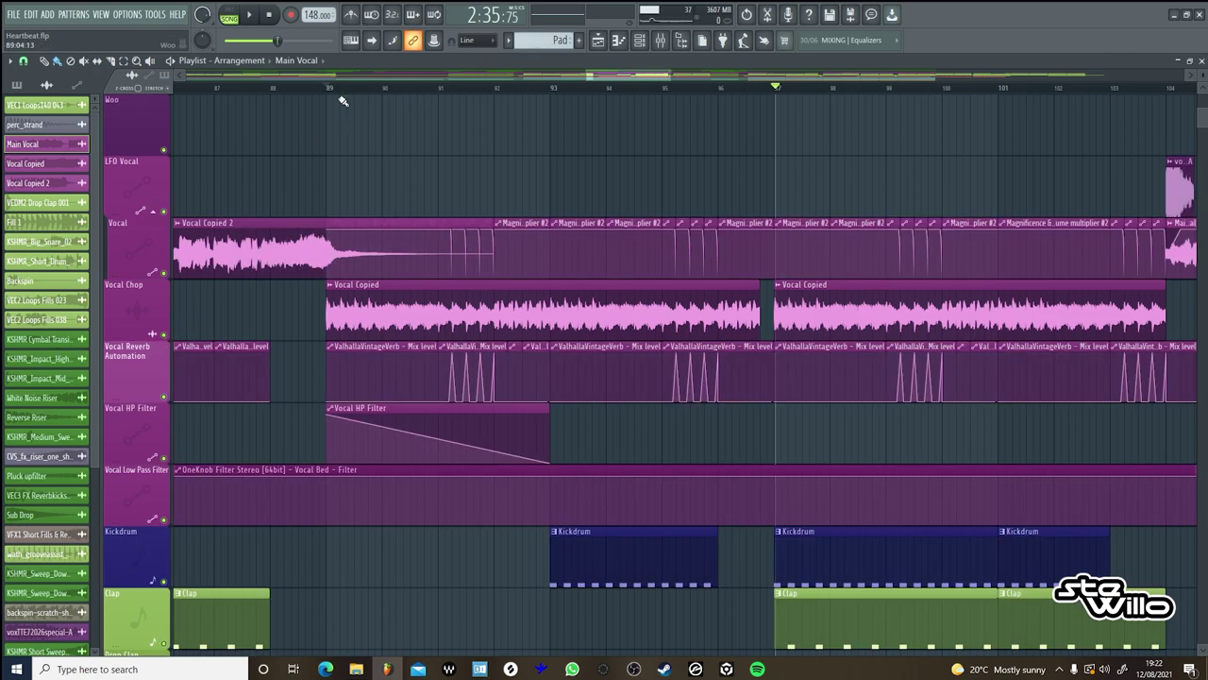
click(332, 89)
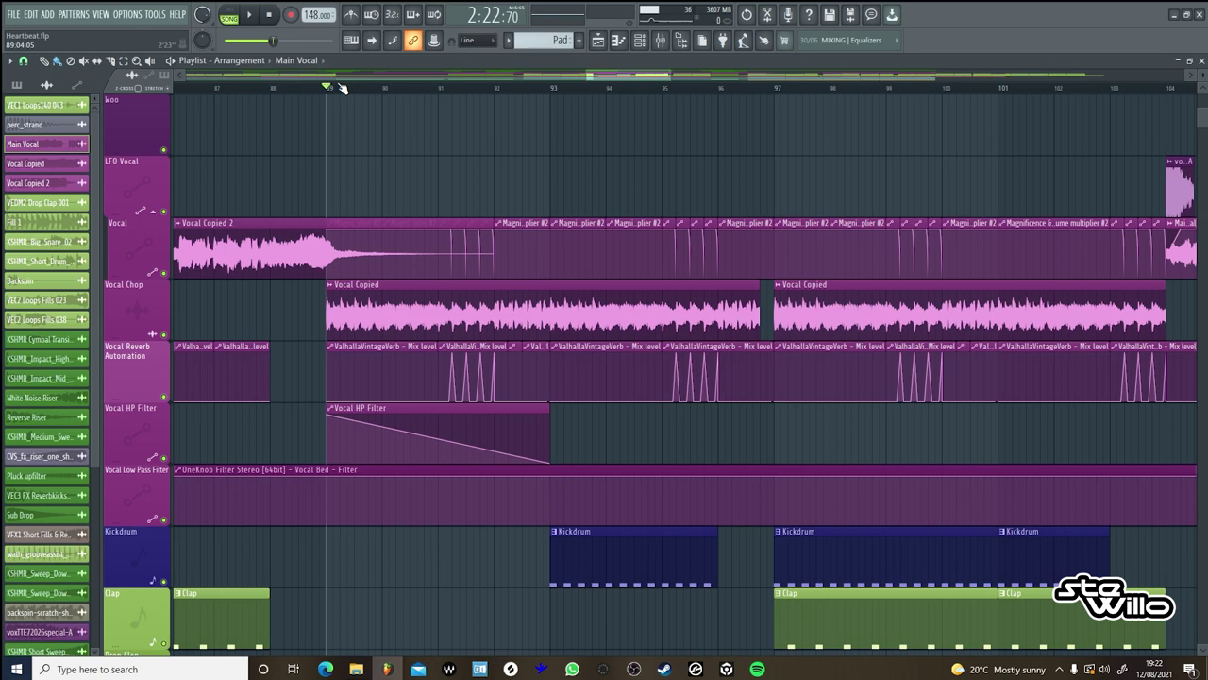
click(253, 14)
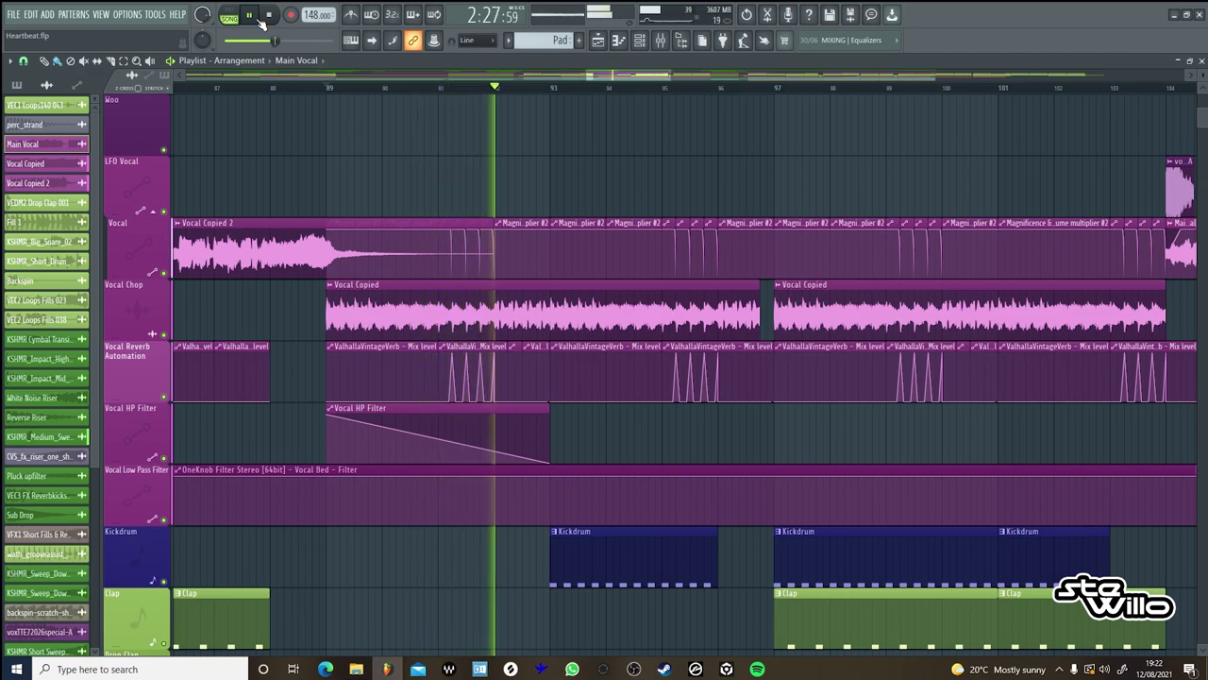
drag(615, 75, 803, 76)
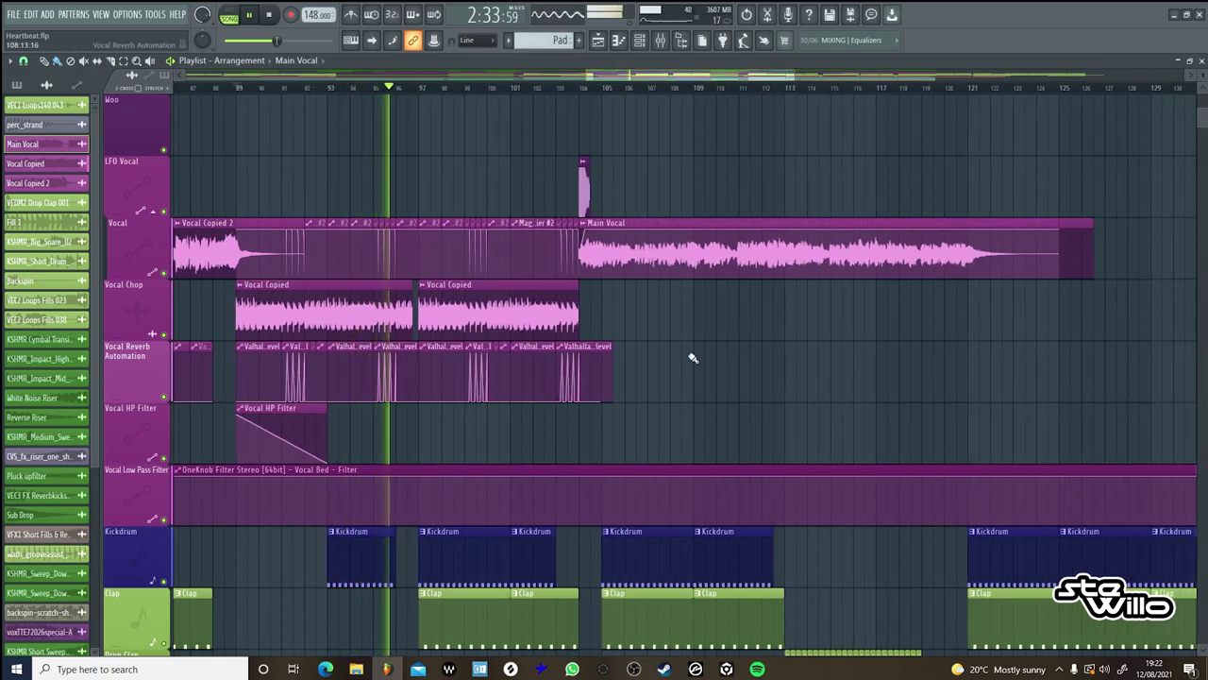
click(255, 16)
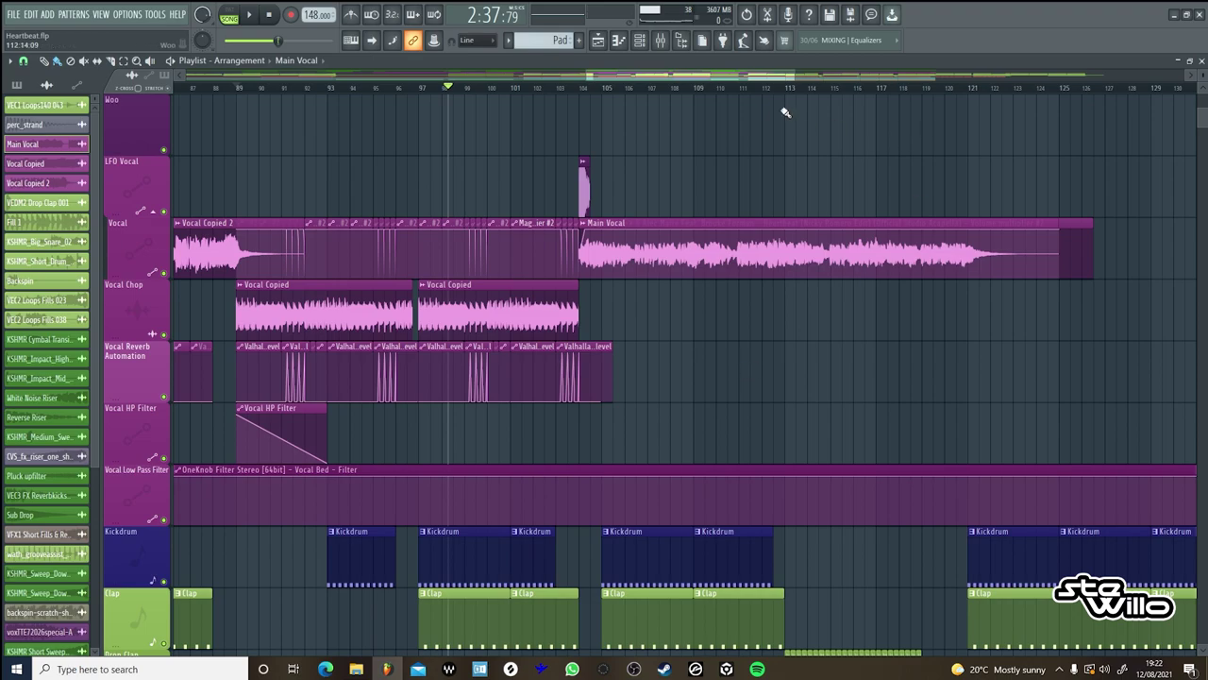
Find the Piano track in the playlist, and open its pattern in the piano roll.
scroll(798, 75, down, 5)
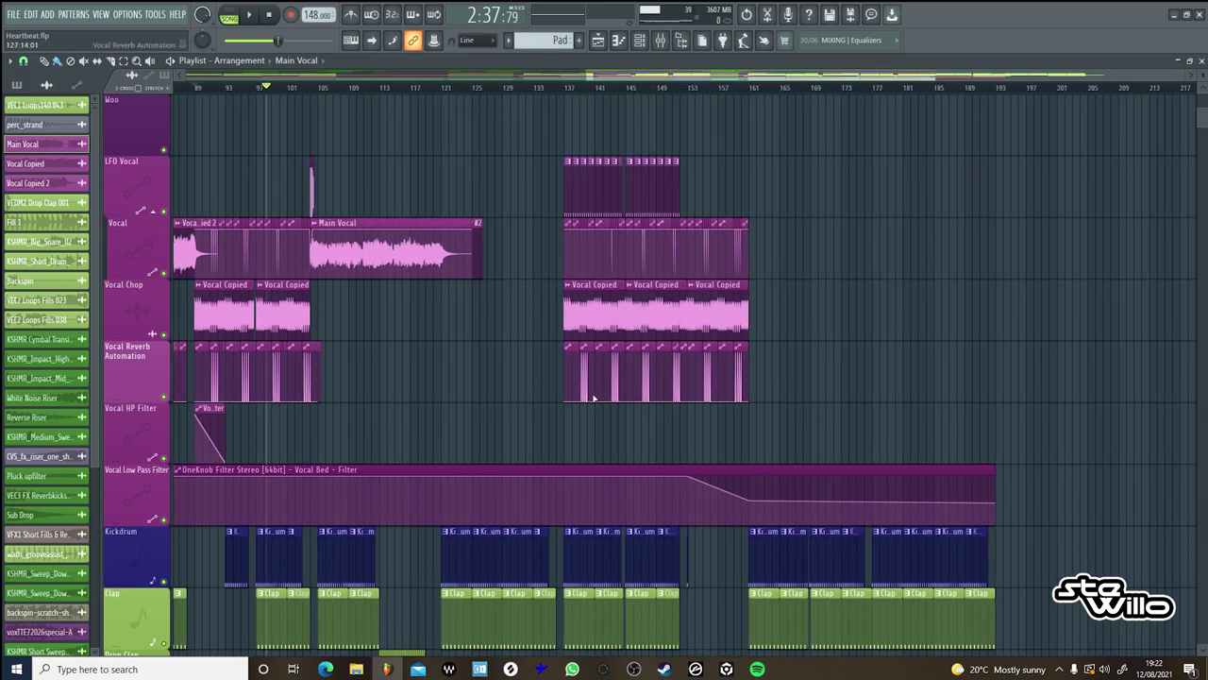
scroll(1065, 340, down, 10)
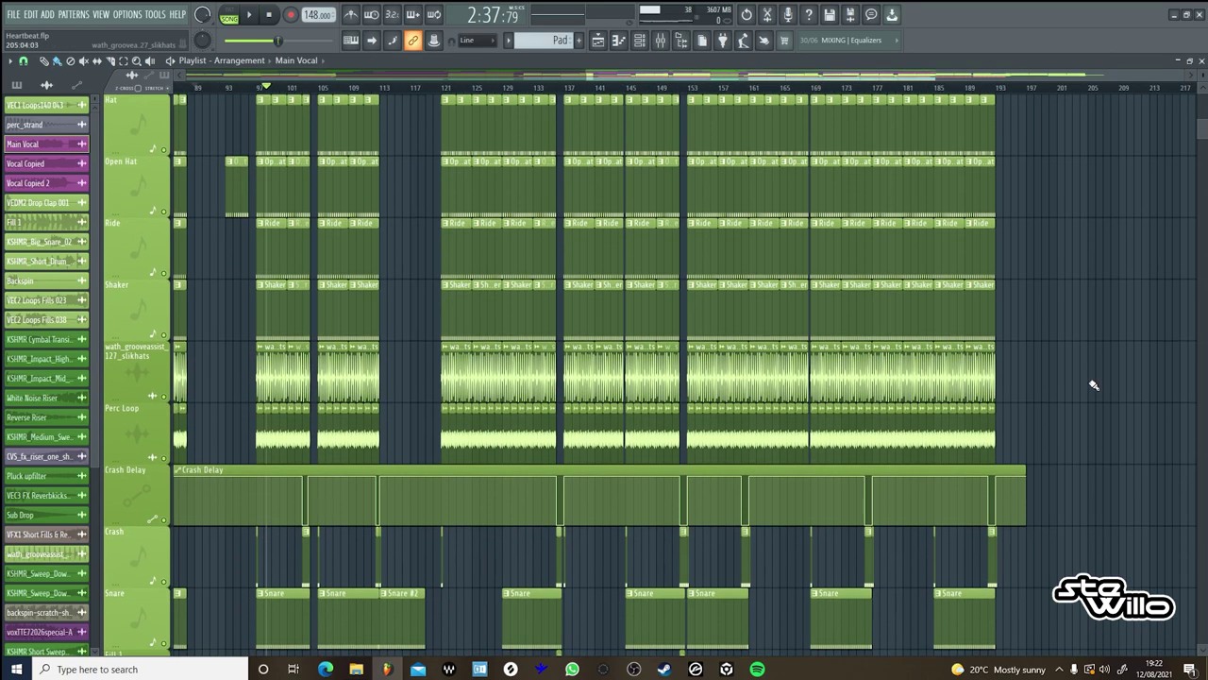
scroll(1101, 380, down, 12)
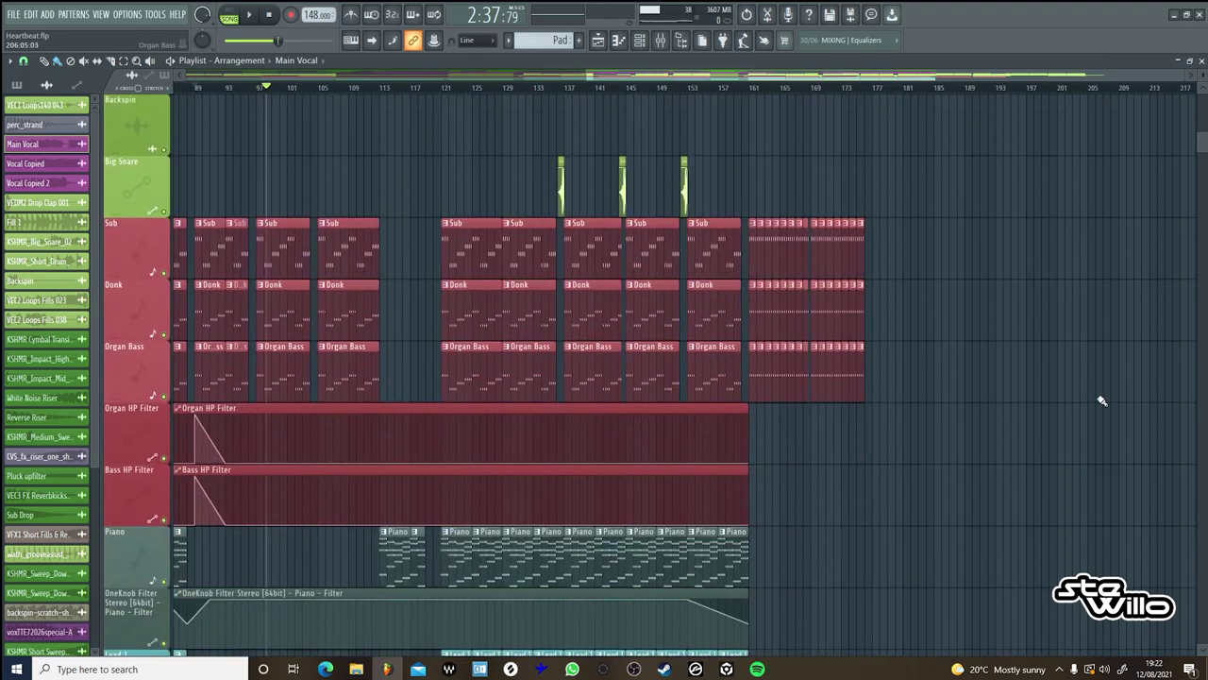
scroll(1086, 393, down, 5)
scroll(925, 275, up, 4)
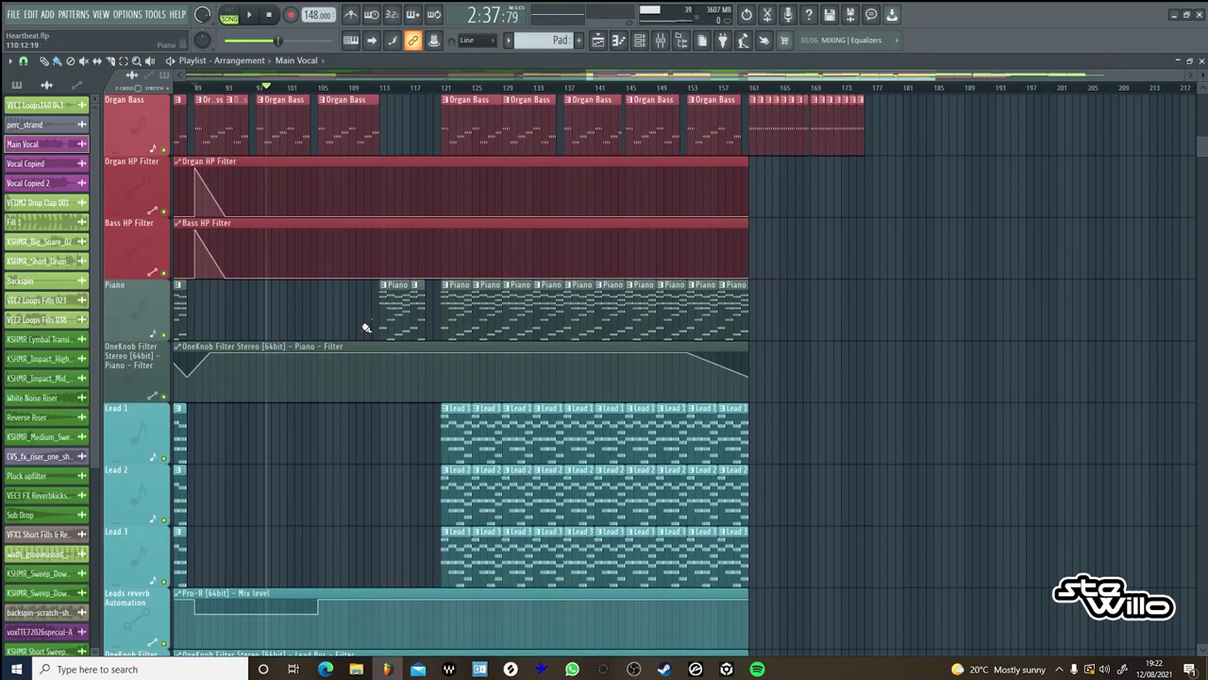
click(395, 302)
double_click(394, 302)
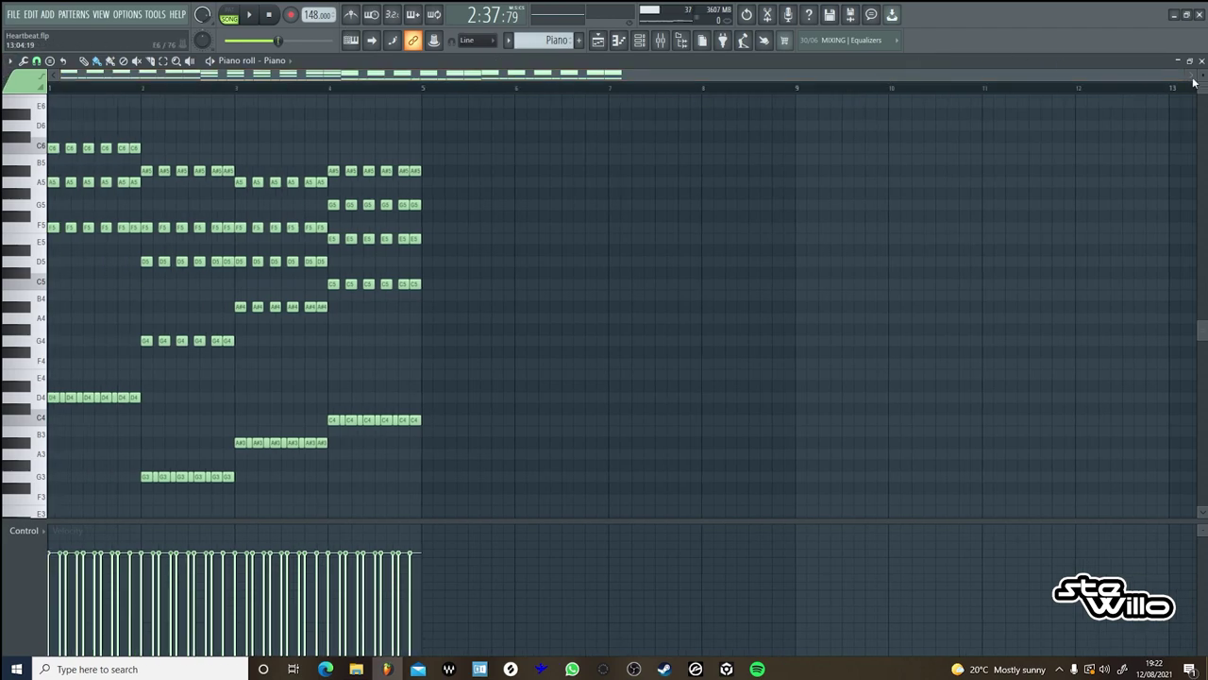
Examine the Piano pattern's chords up close, and play the pattern on its own from the start.
drag(1187, 79, 772, 81)
click(228, 16)
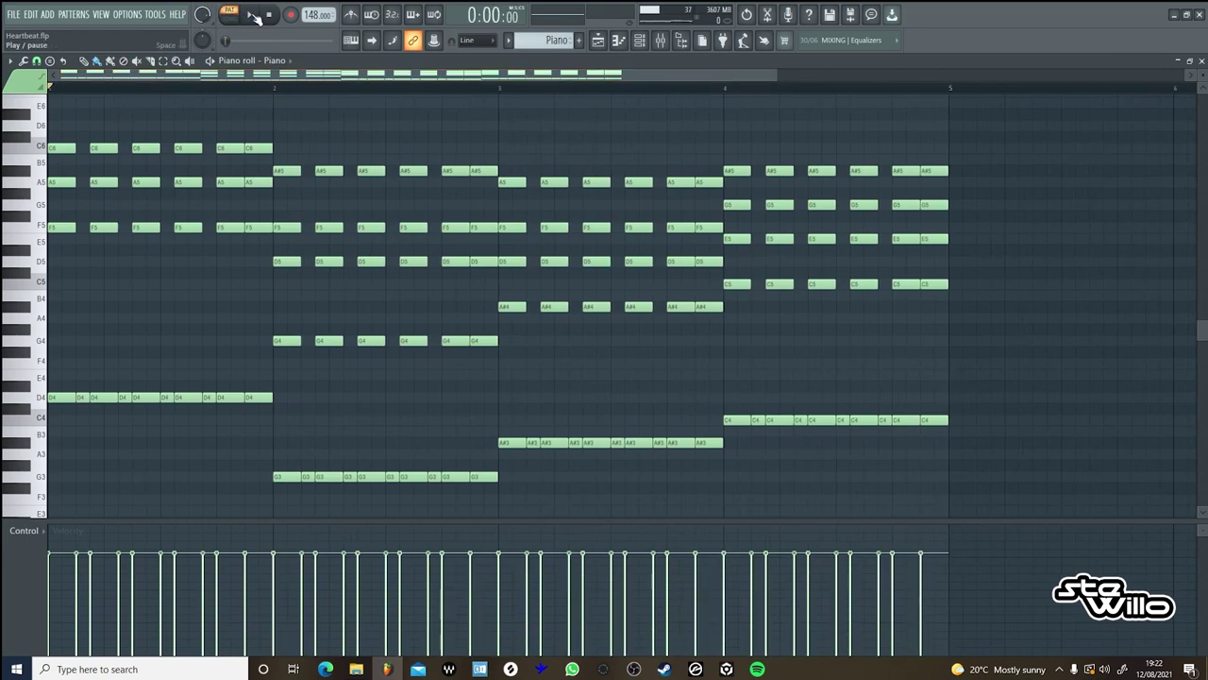
click(255, 16)
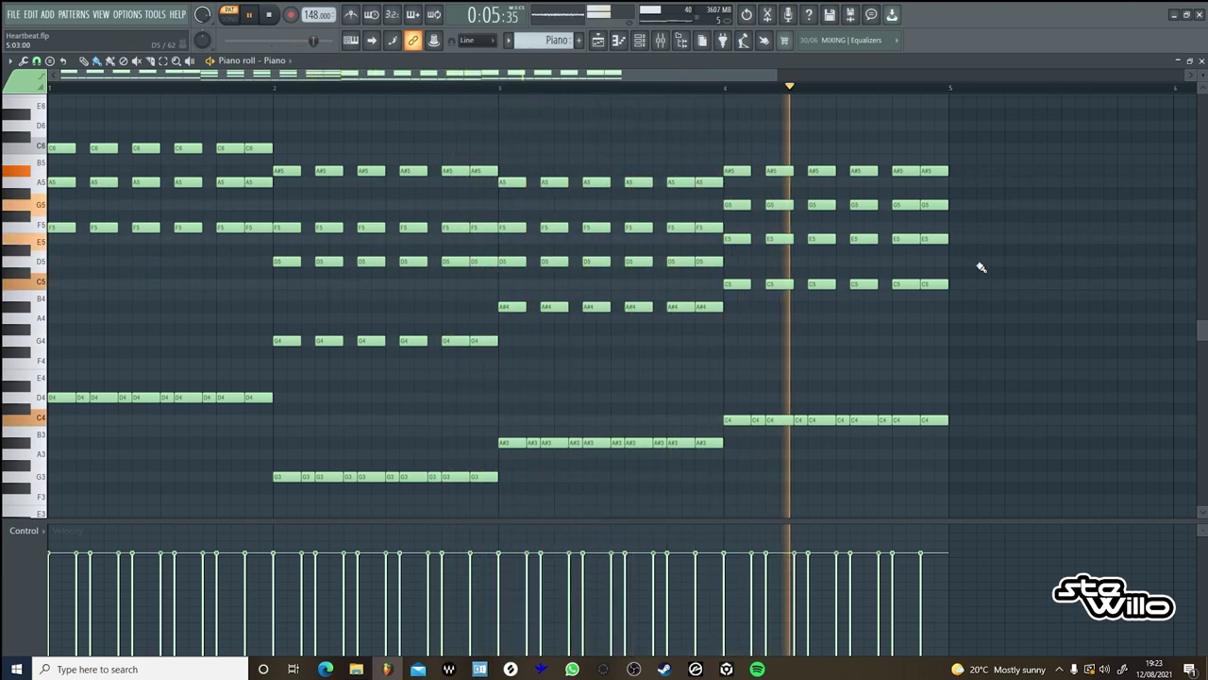
click(266, 15)
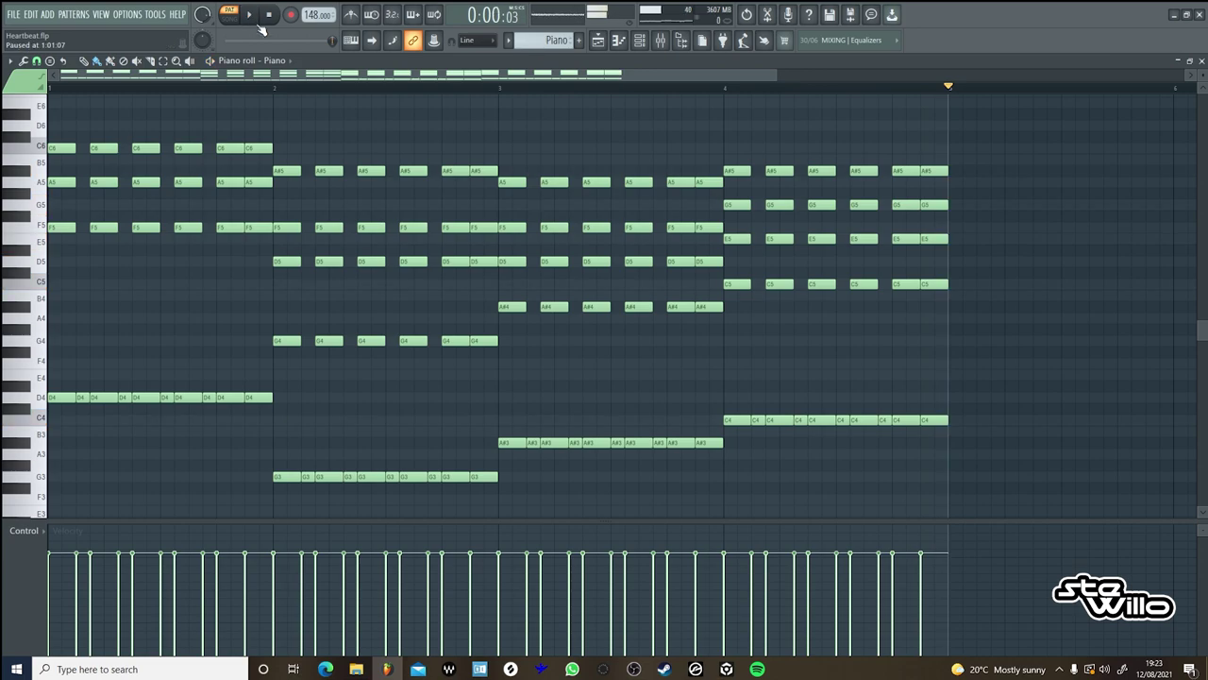
Show the Piano channel's Korg M1 synth from the channel rack, inspect its M1HousePiano patch, and close the plugin.
click(626, 42)
click(640, 41)
click(640, 42)
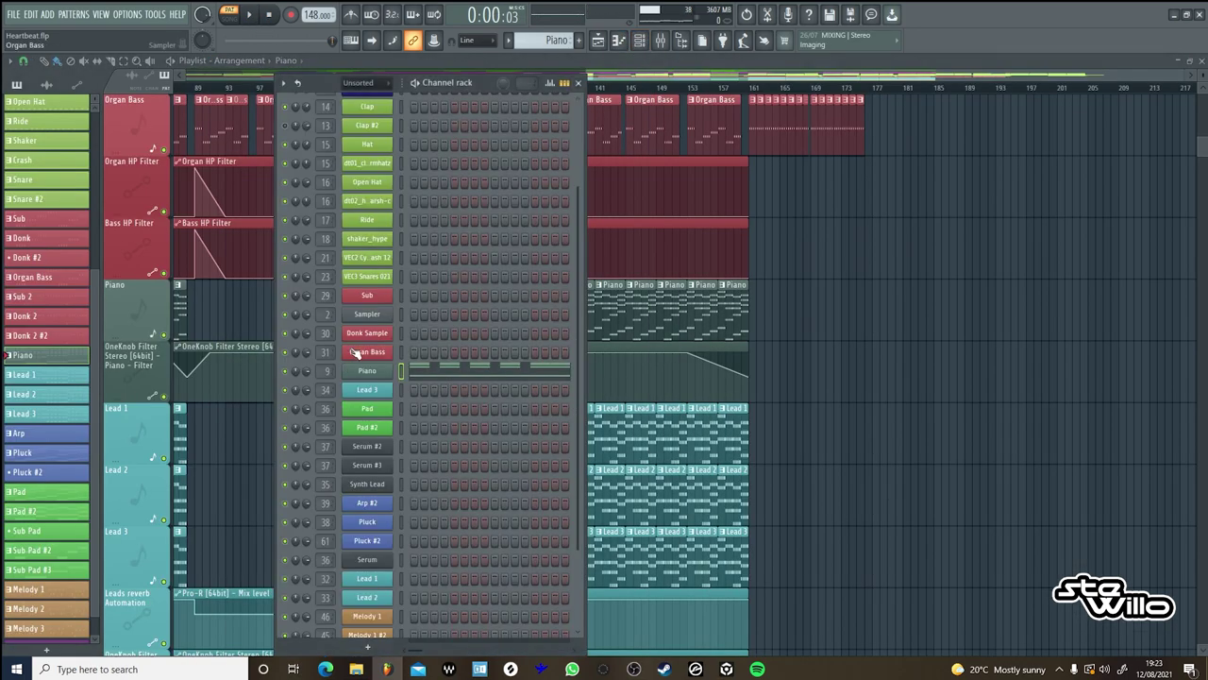
click(368, 372)
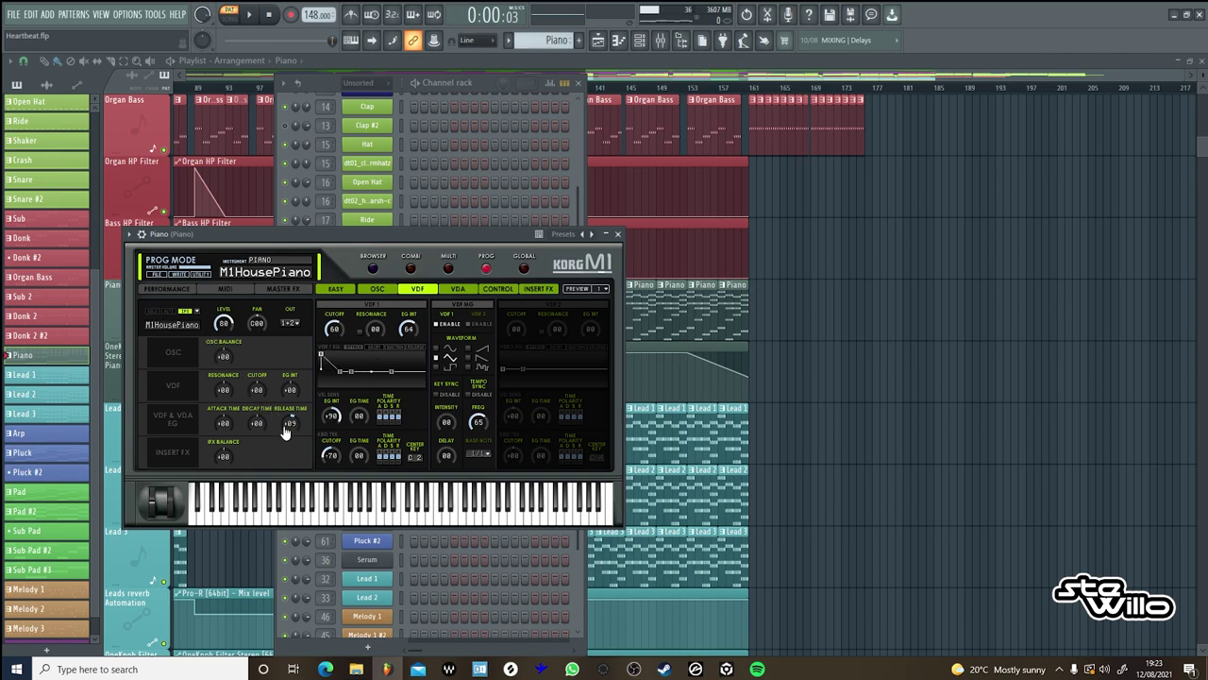
click(618, 235)
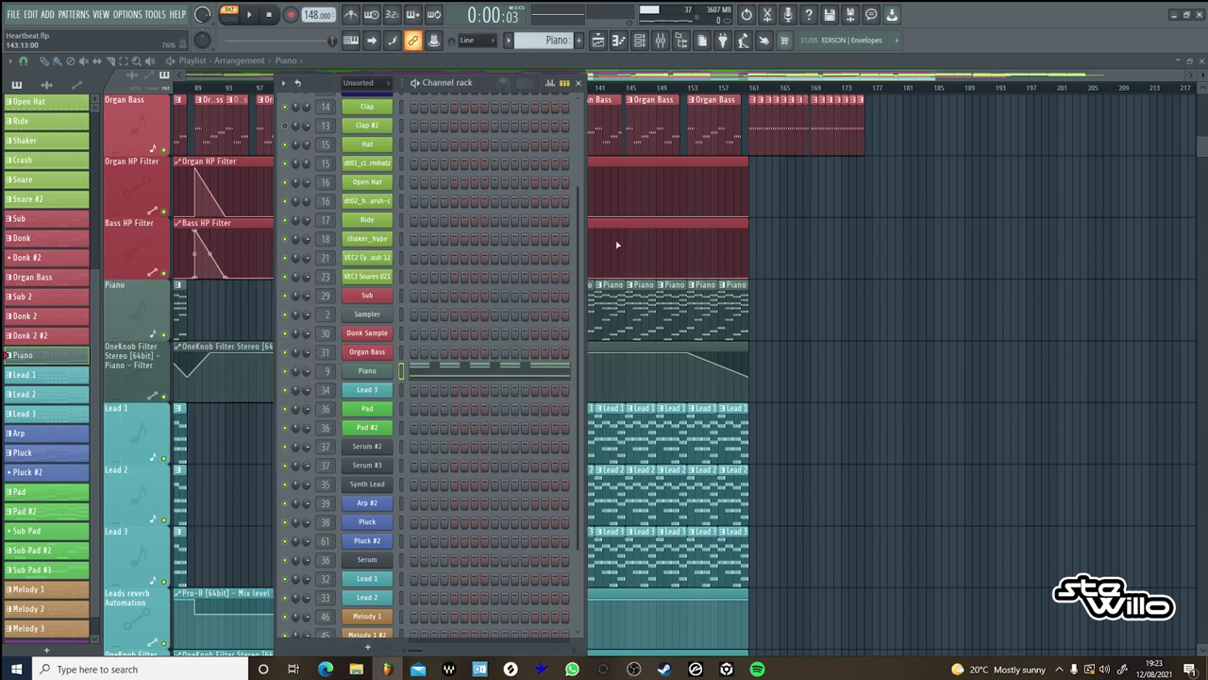
Open Pro-Q 3 on the Piano mixer track, and examine its EQ curve while the pattern plays.
double_click(321, 370)
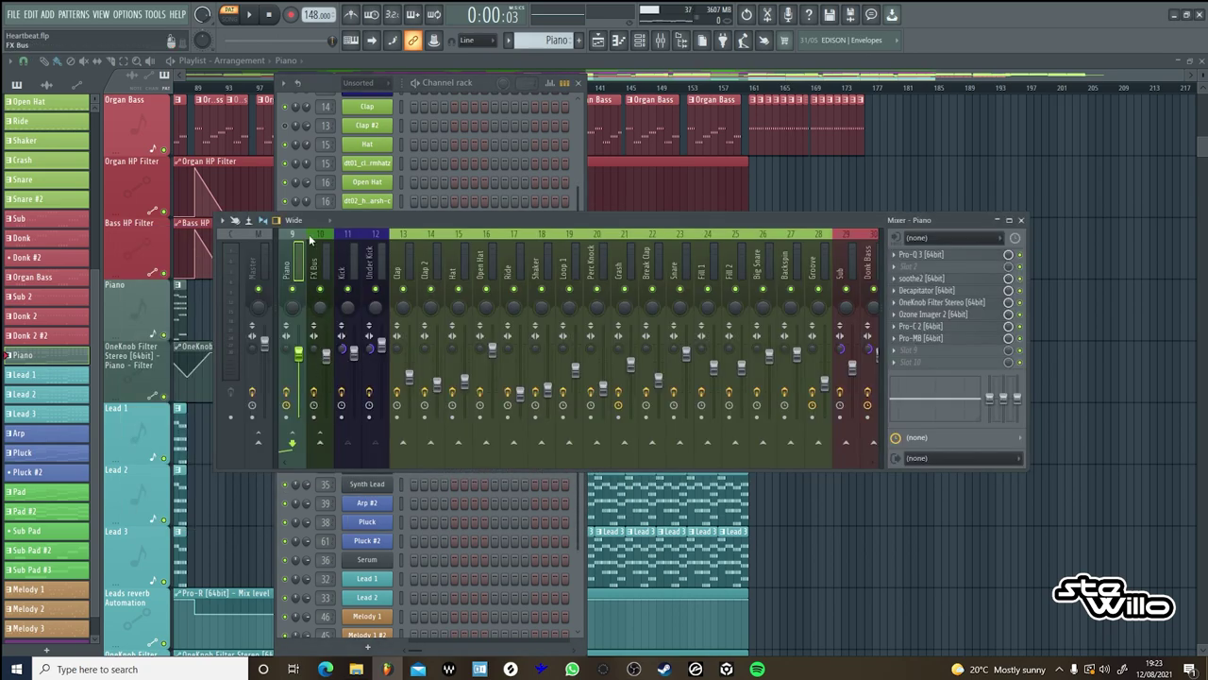
click(951, 258)
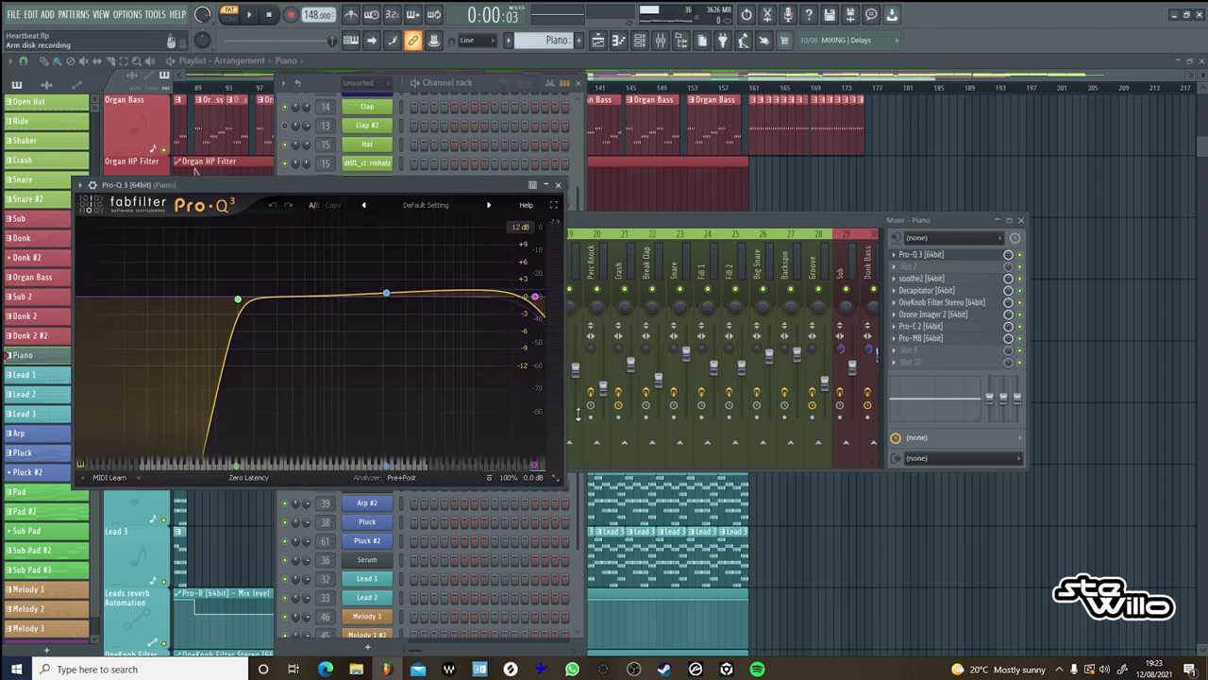
click(249, 14)
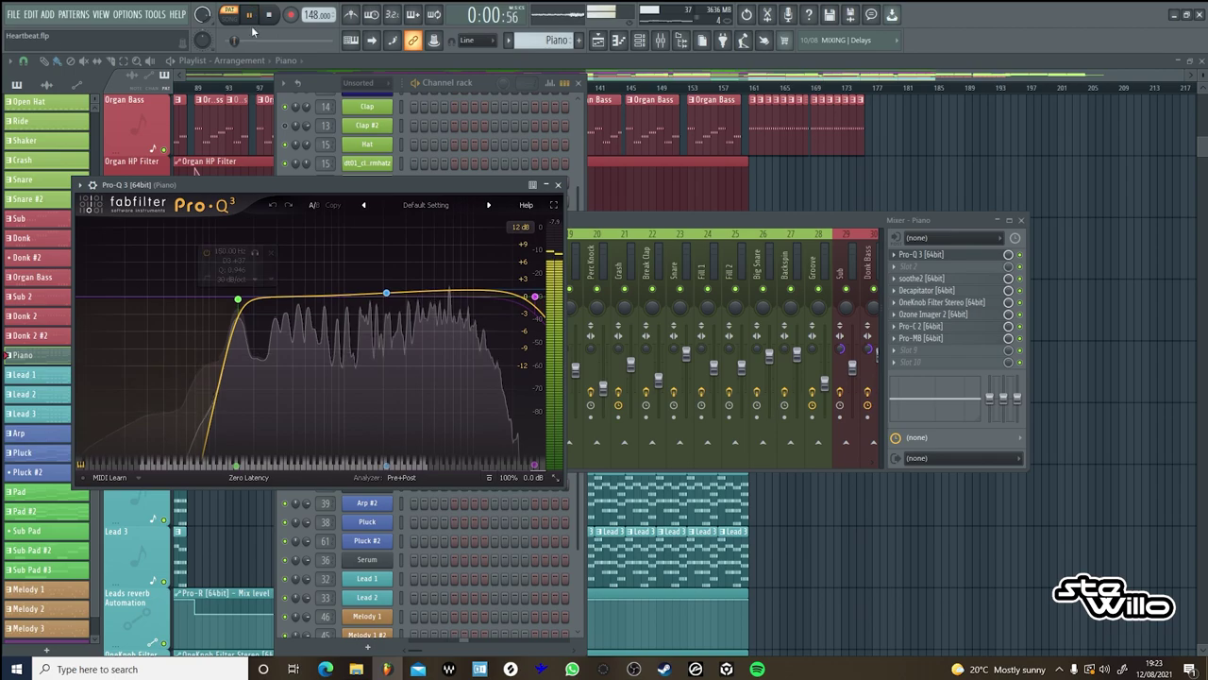
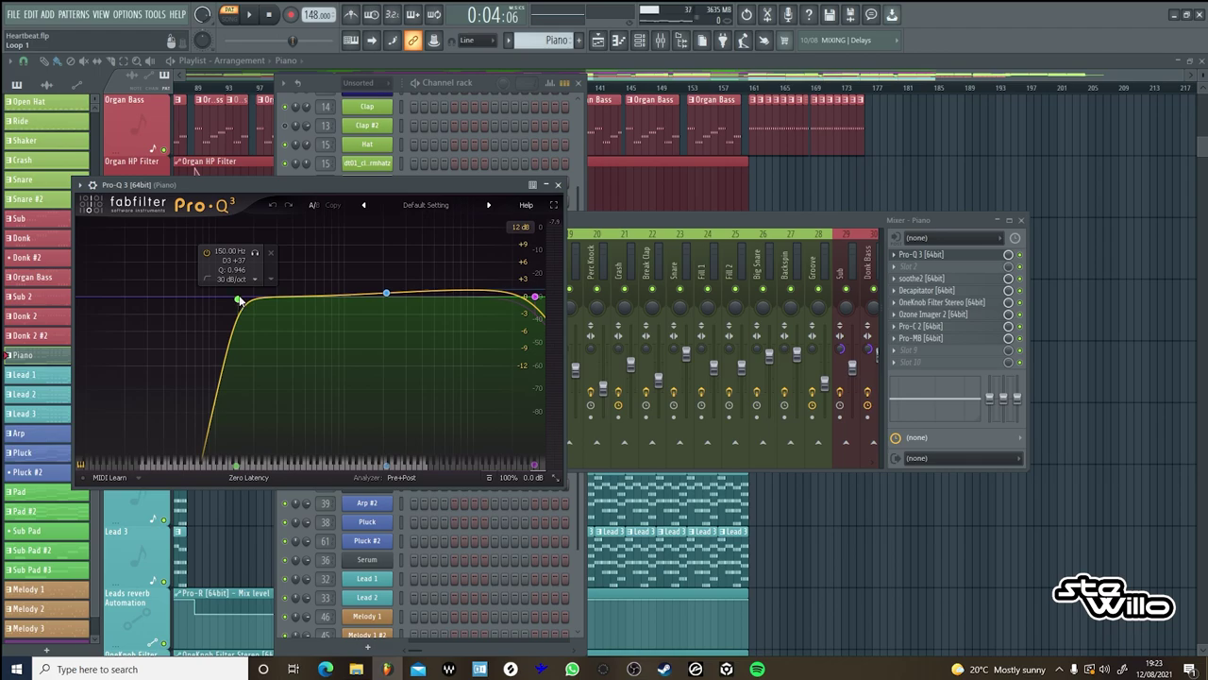
Show soothe2 on the Piano mixer track, and play the pattern with the effect disabled.
click(923, 278)
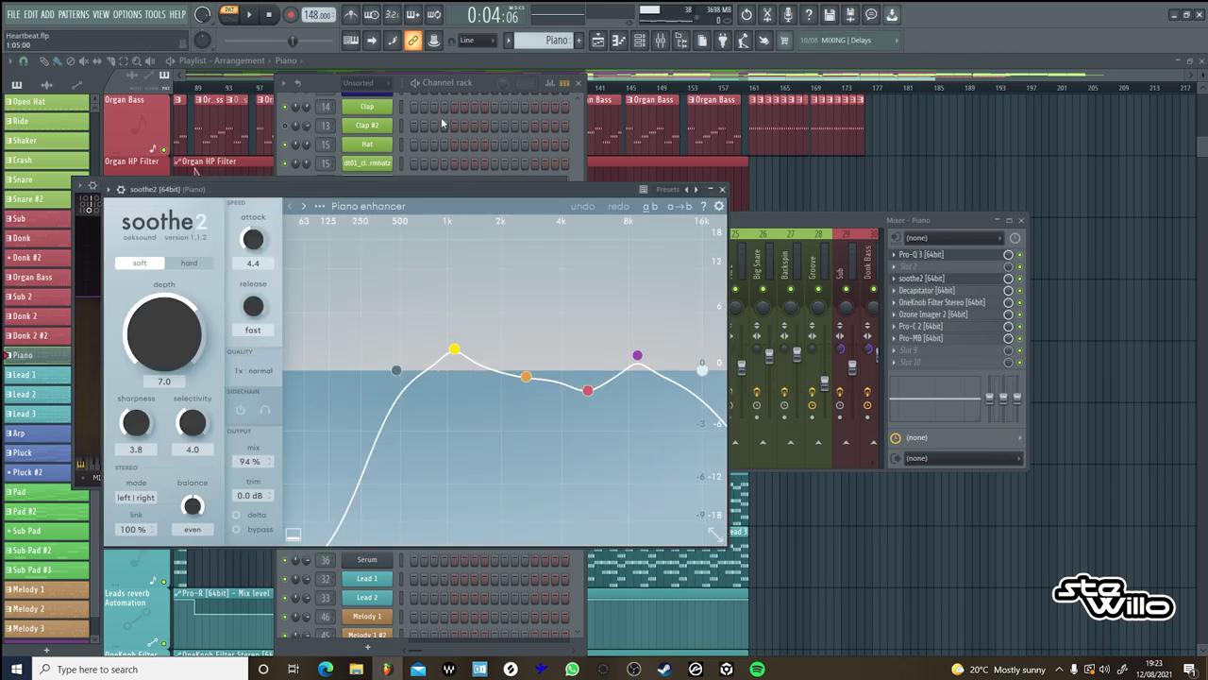
drag(448, 185, 490, 181)
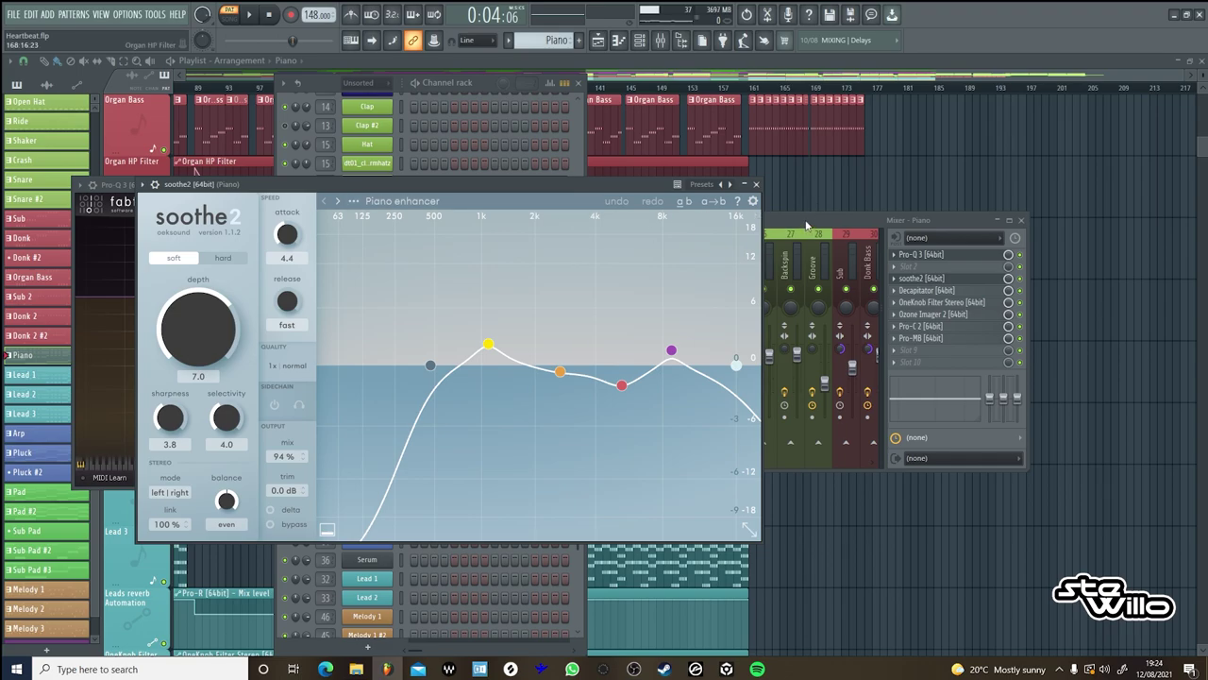
click(1029, 277)
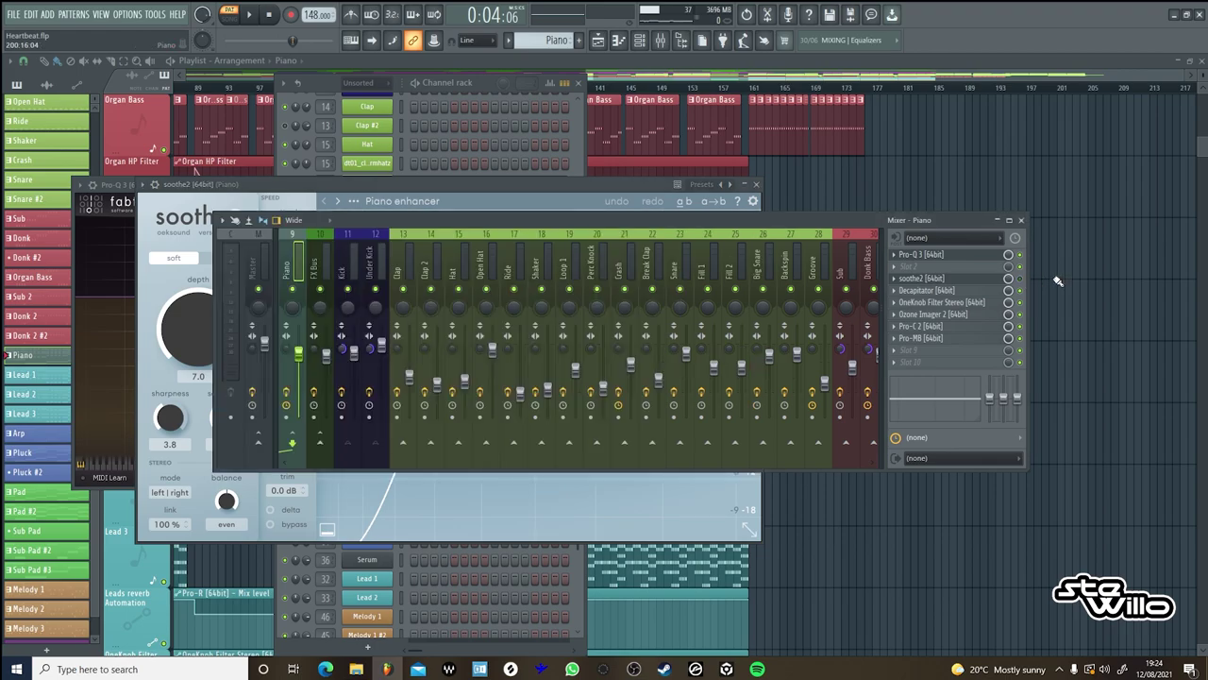
key(space)
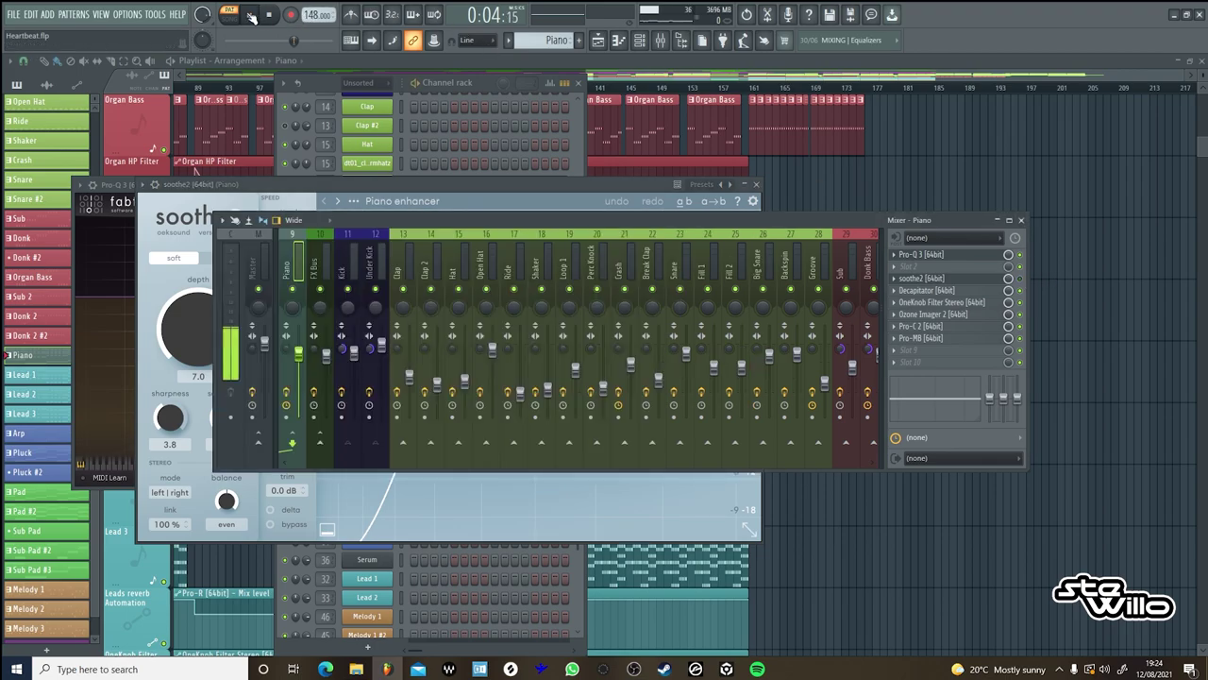
click(446, 183)
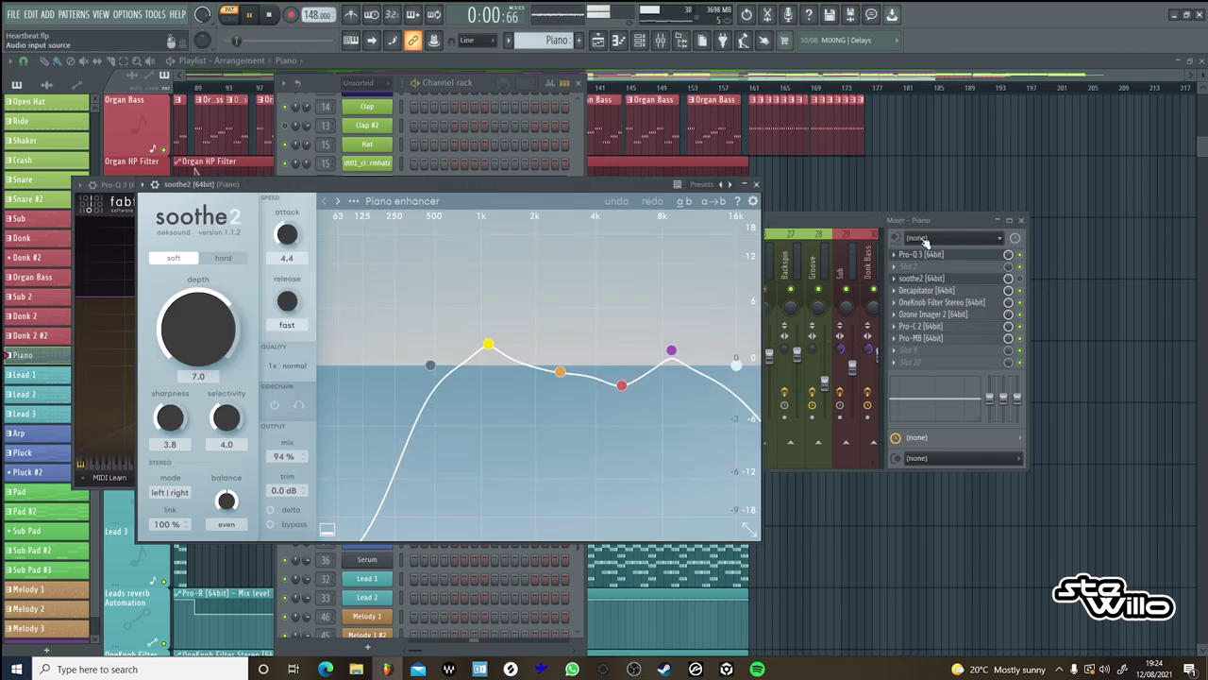
key(space)
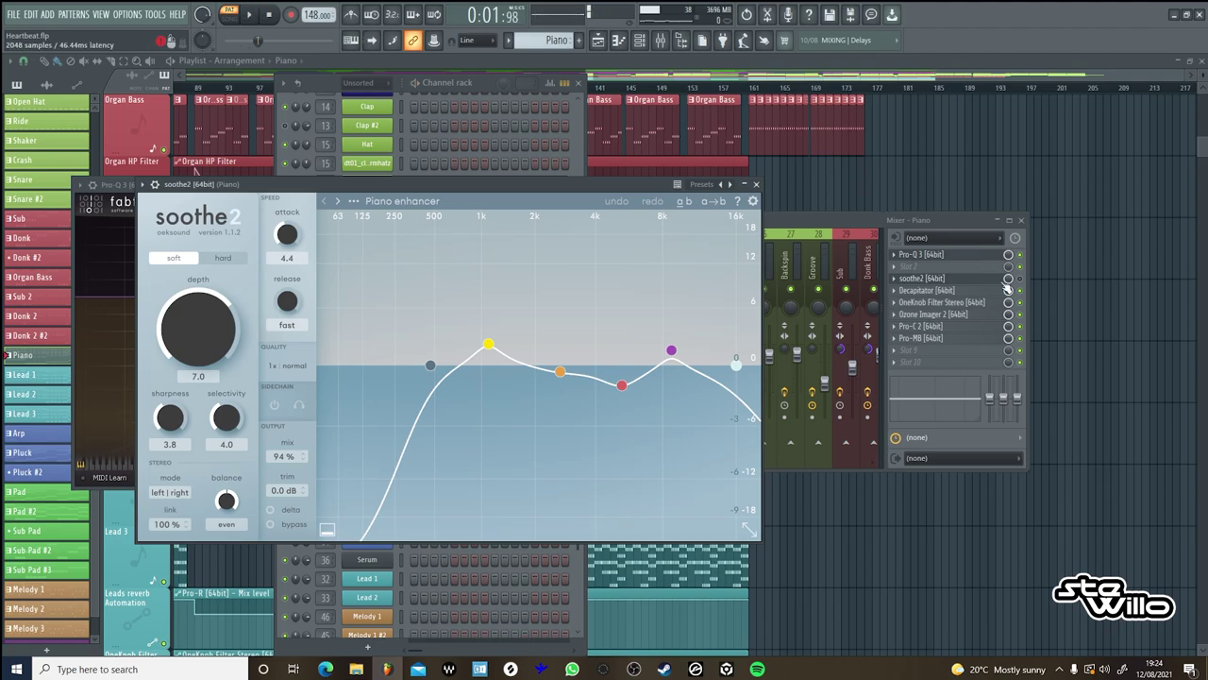
Re-enable soothe2 on the Piano mixer track, and play the pattern while watching its frequency graph.
click(998, 284)
key(space)
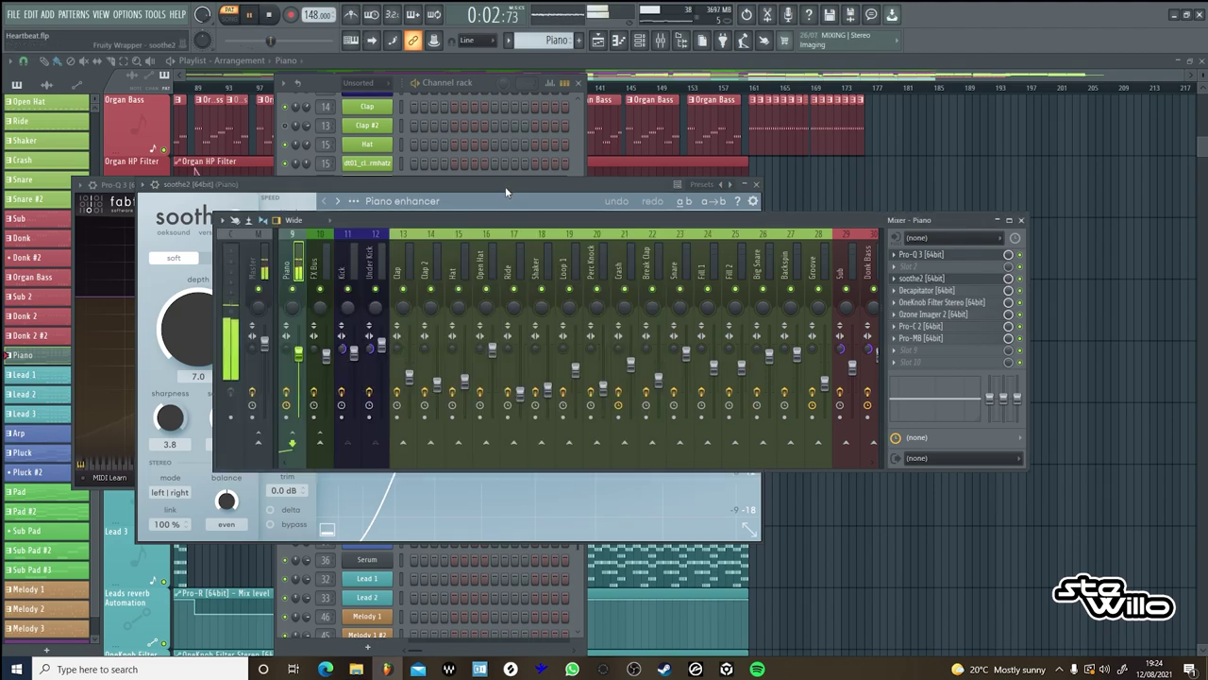
click(505, 186)
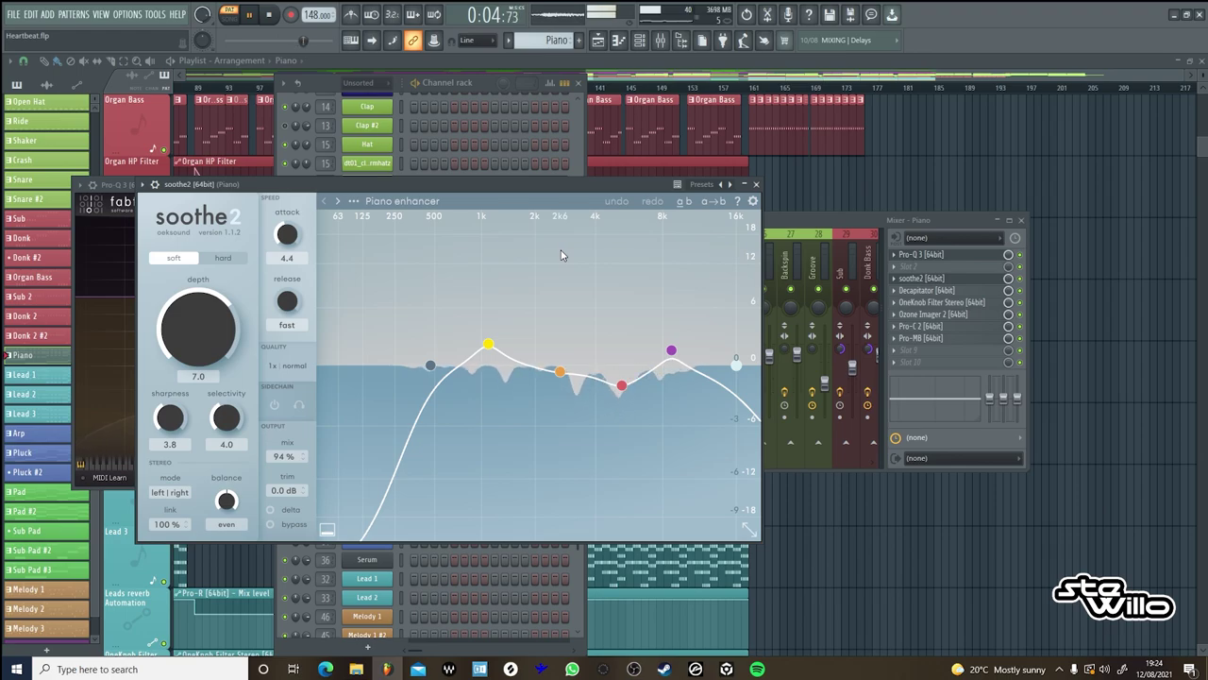
key(space)
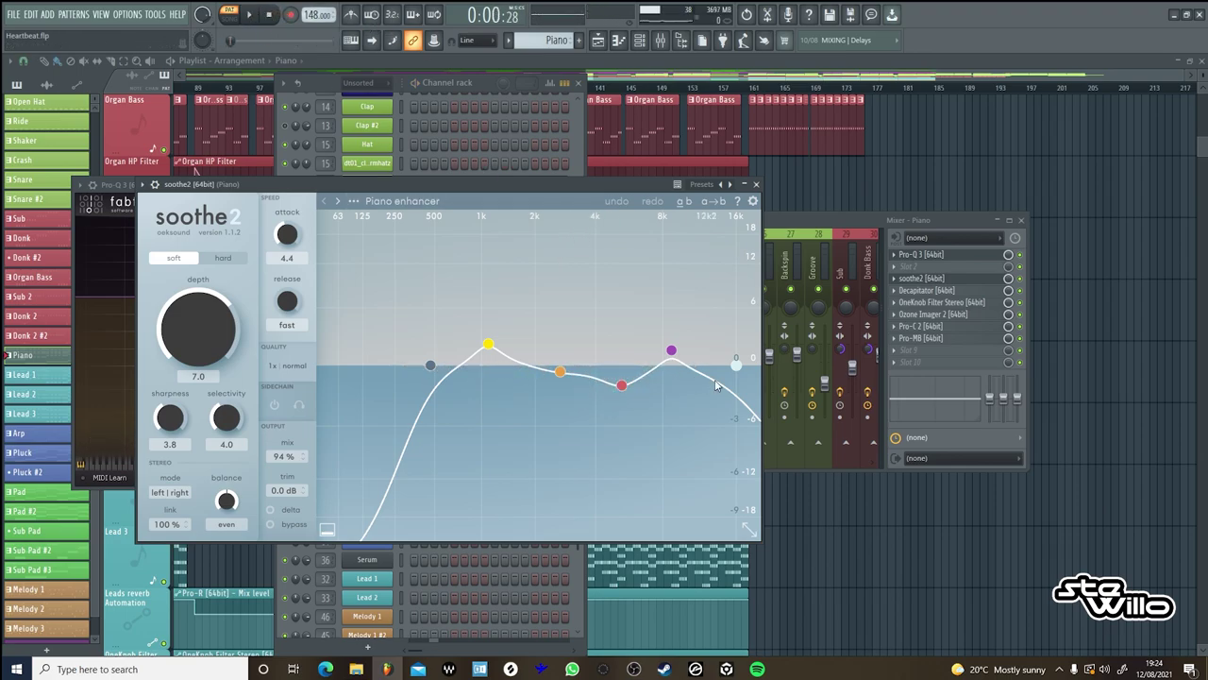
Show Ozone Imager 2 and Pro-C 2 on the Piano mixer track, and inspect their width and compression settings.
click(839, 230)
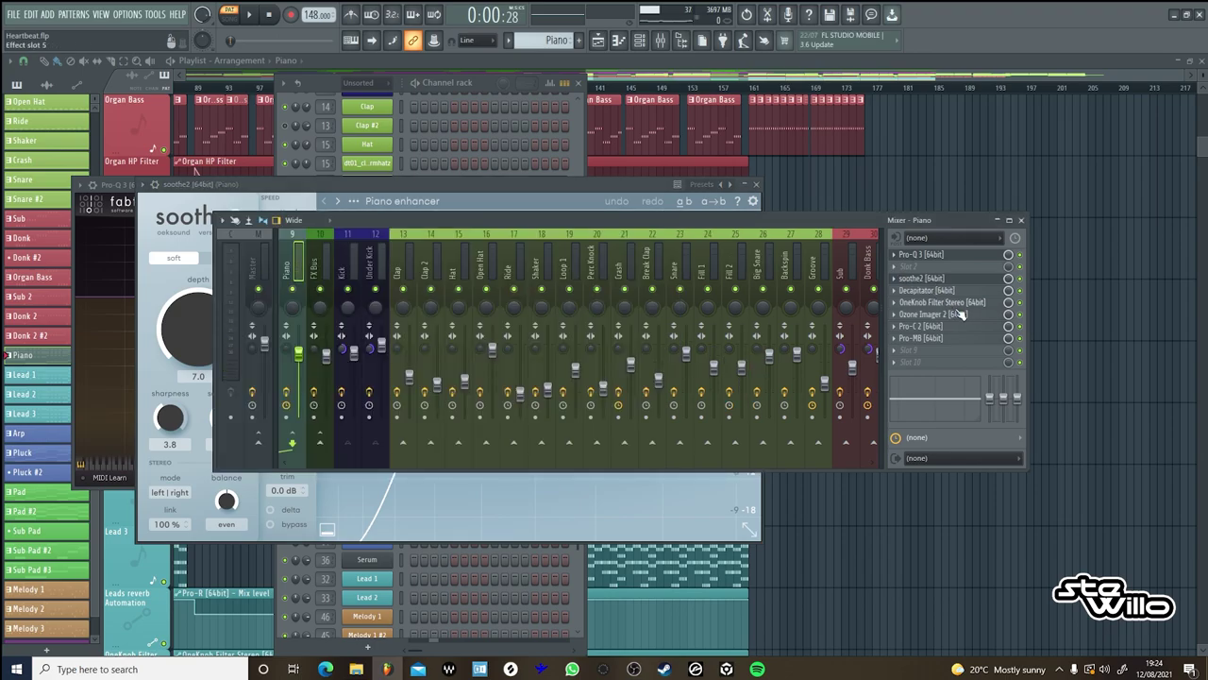
click(935, 314)
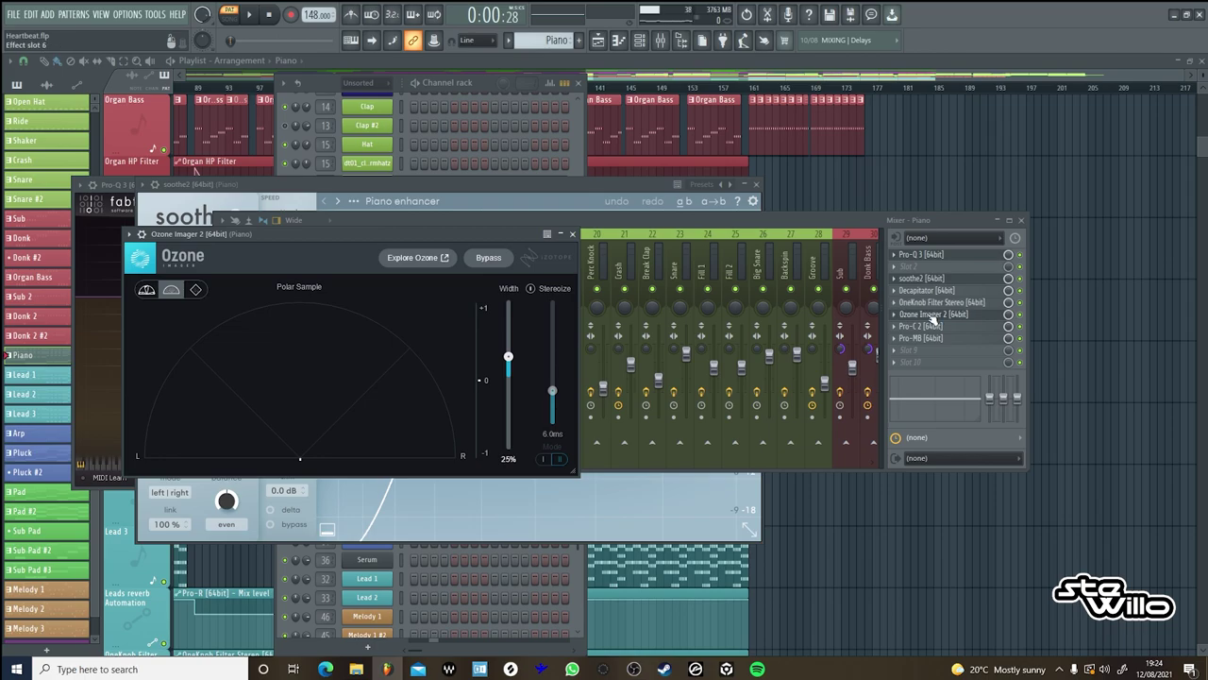
click(932, 327)
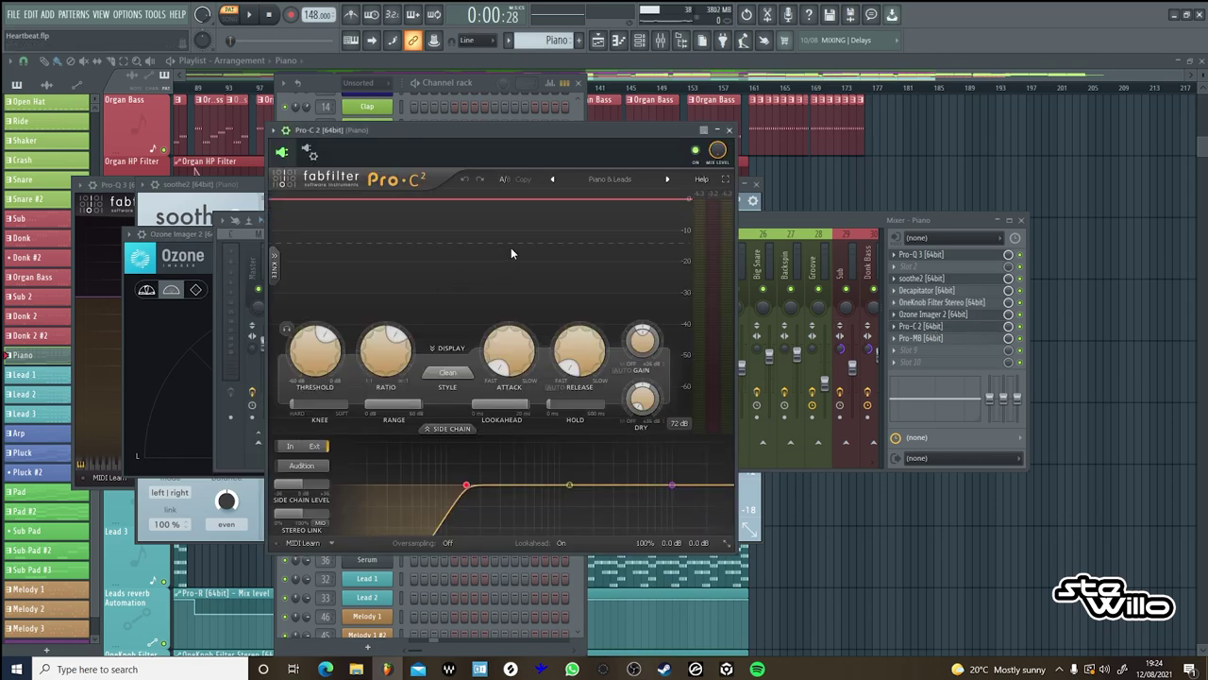
Open Pro-MB on the Piano mixer track, play the pattern while watching its low-mid band, and close the plugin and mixer windows.
click(930, 342)
drag(440, 168, 473, 174)
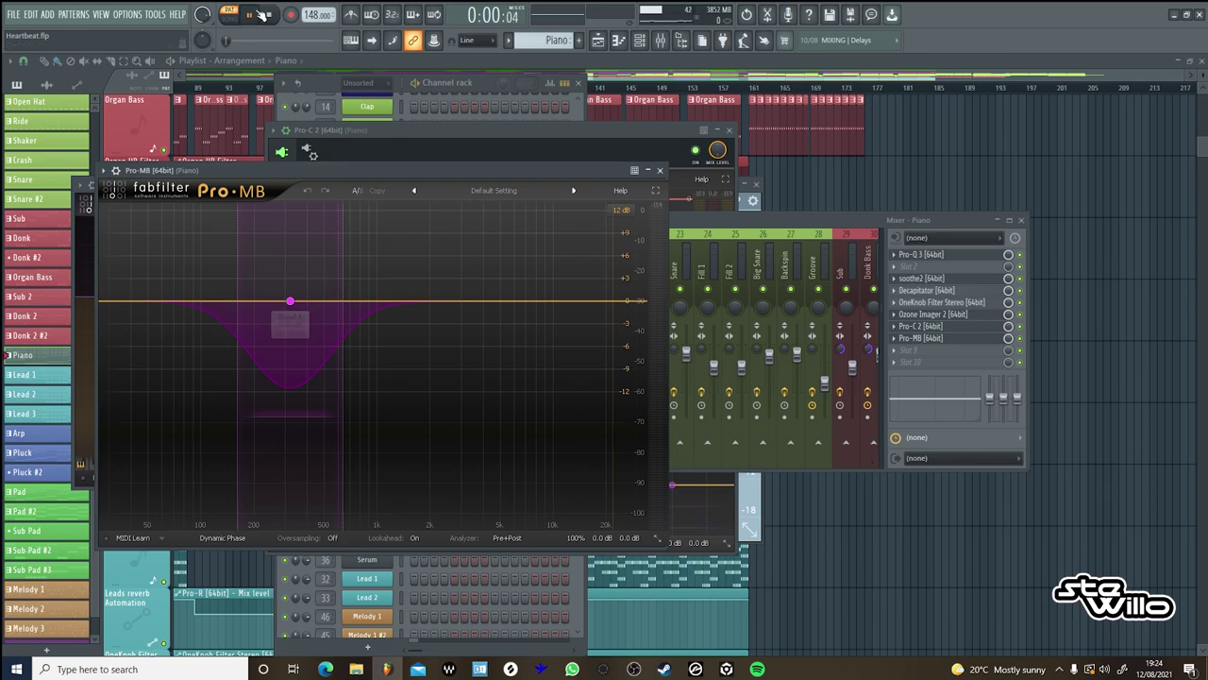
key(space)
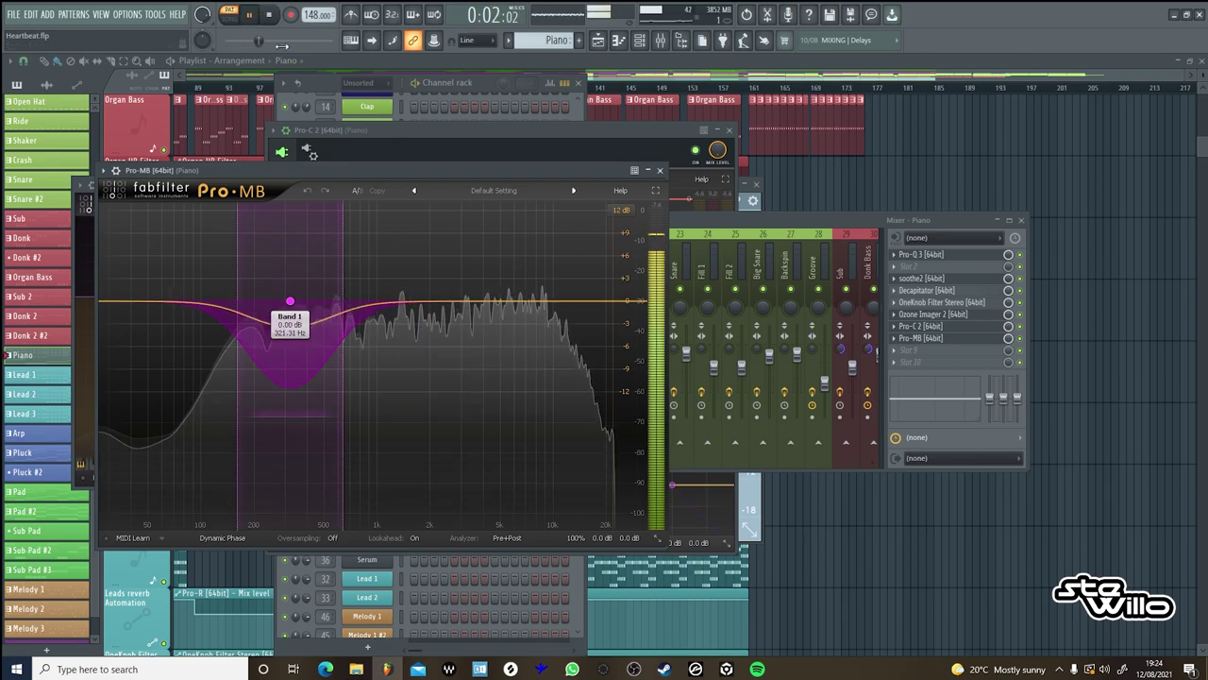
click(251, 15)
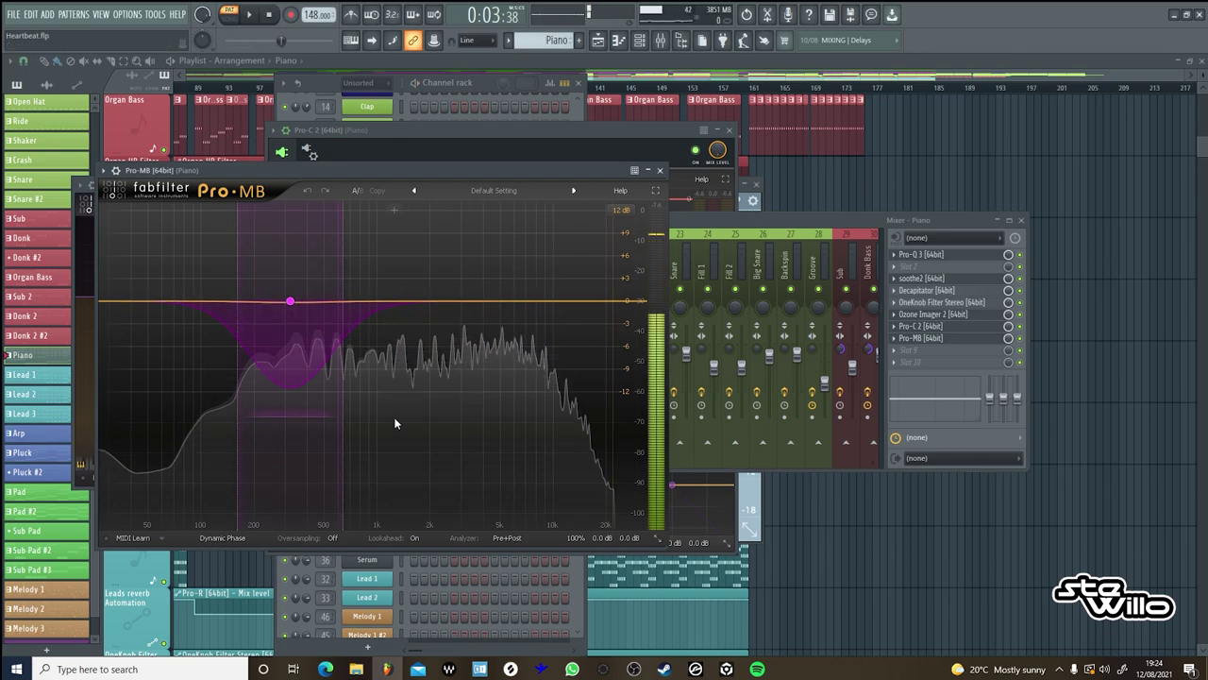
click(803, 224)
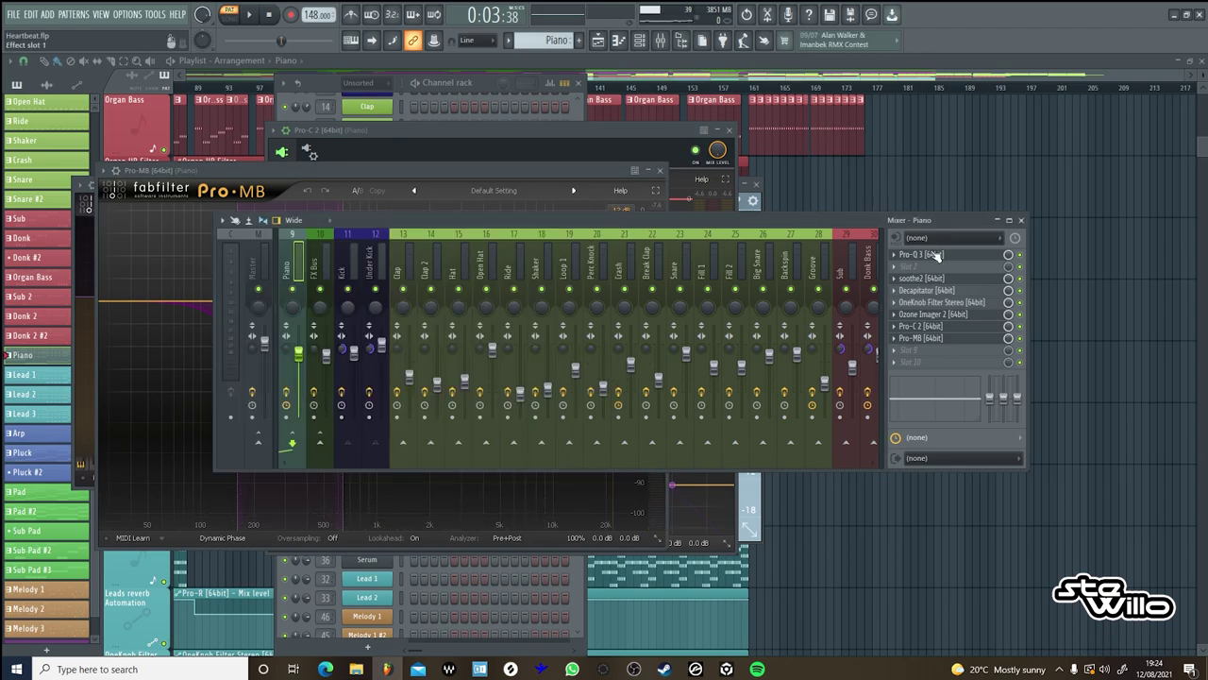
key(F12)
Open the Lead 1 clip in the piano roll, play its chords, and return to the playlist.
scroll(830, 274, down, 5)
scroll(859, 298, down, 2)
double_click(462, 184)
key(space)
drag(440, 80, 154, 121)
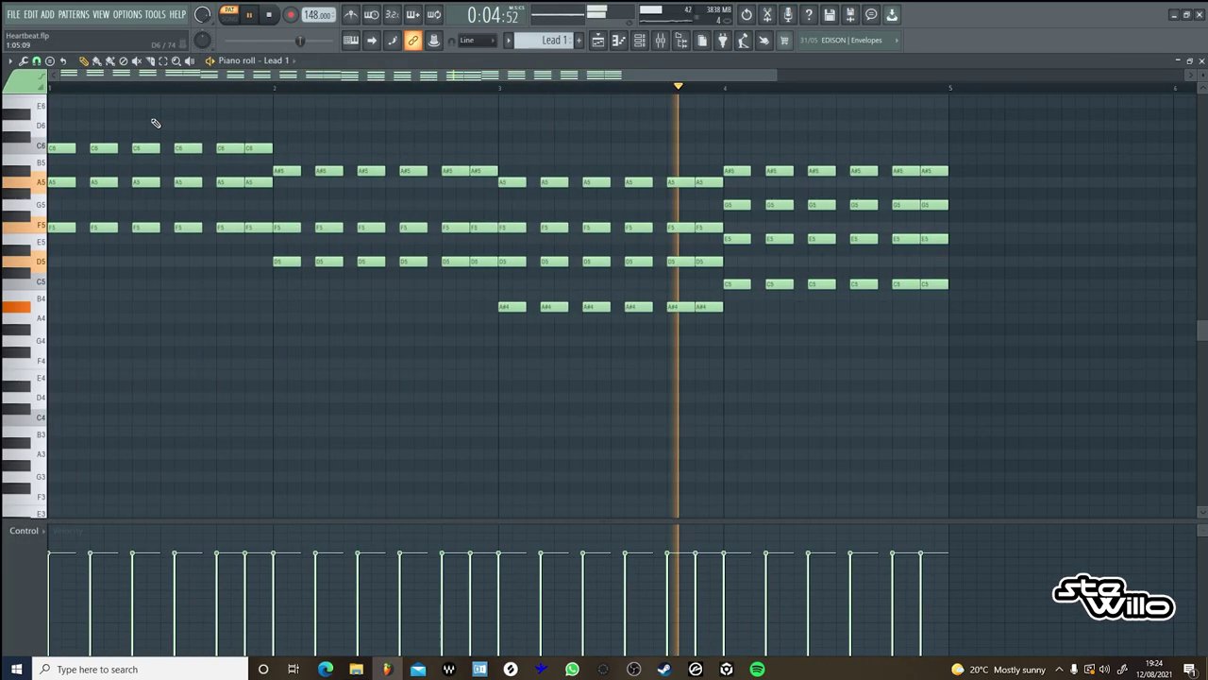
click(620, 44)
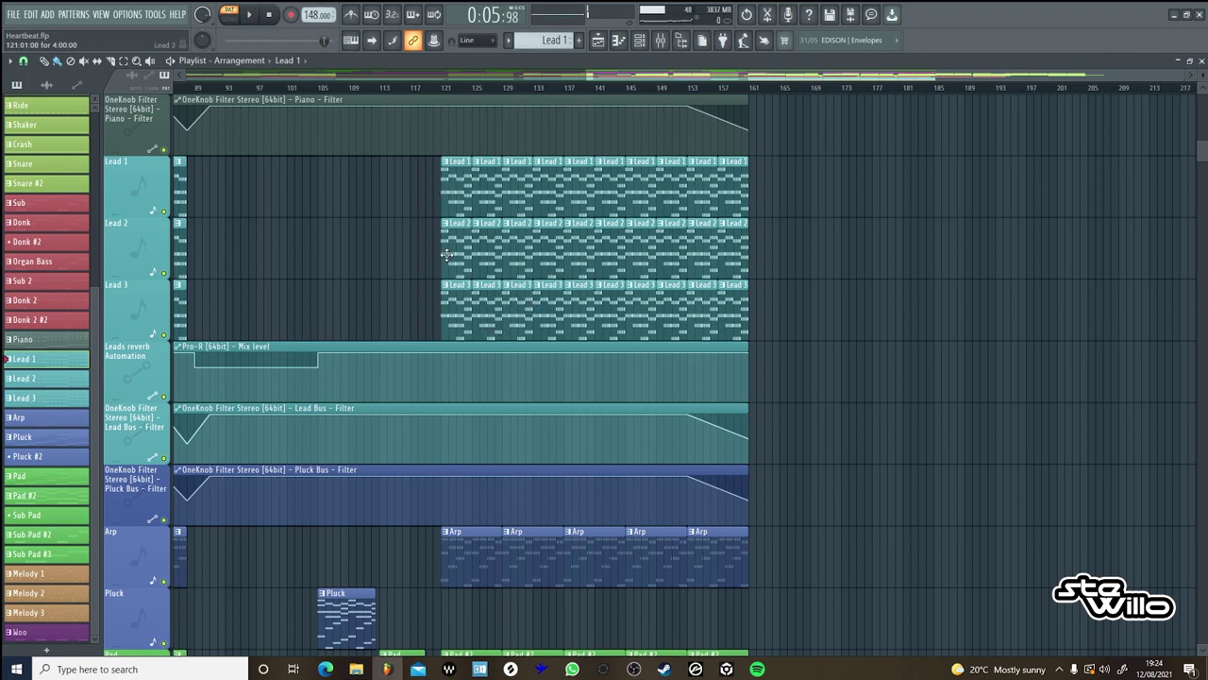
Solo Lead 1, enable Lead 2, Lead 3, the leads reverb and Lead Bus filter automation tracks, and set song playback to bar 121.
ctrl+click(165, 210)
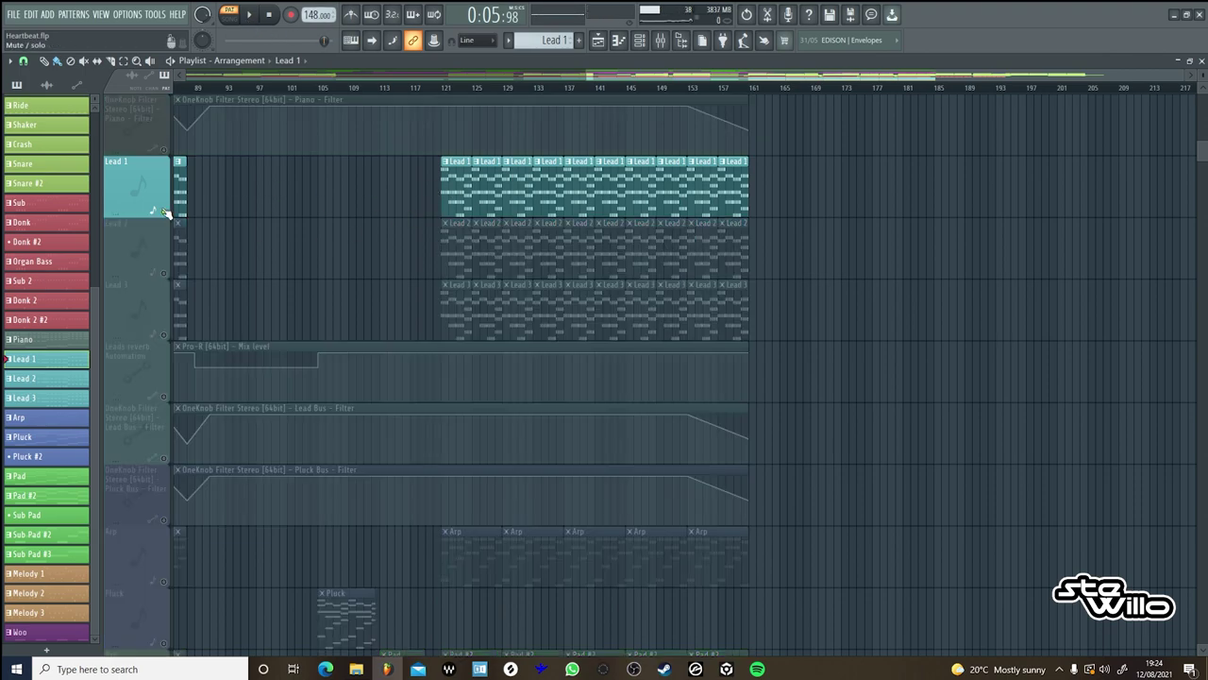
click(165, 272)
click(164, 335)
click(164, 396)
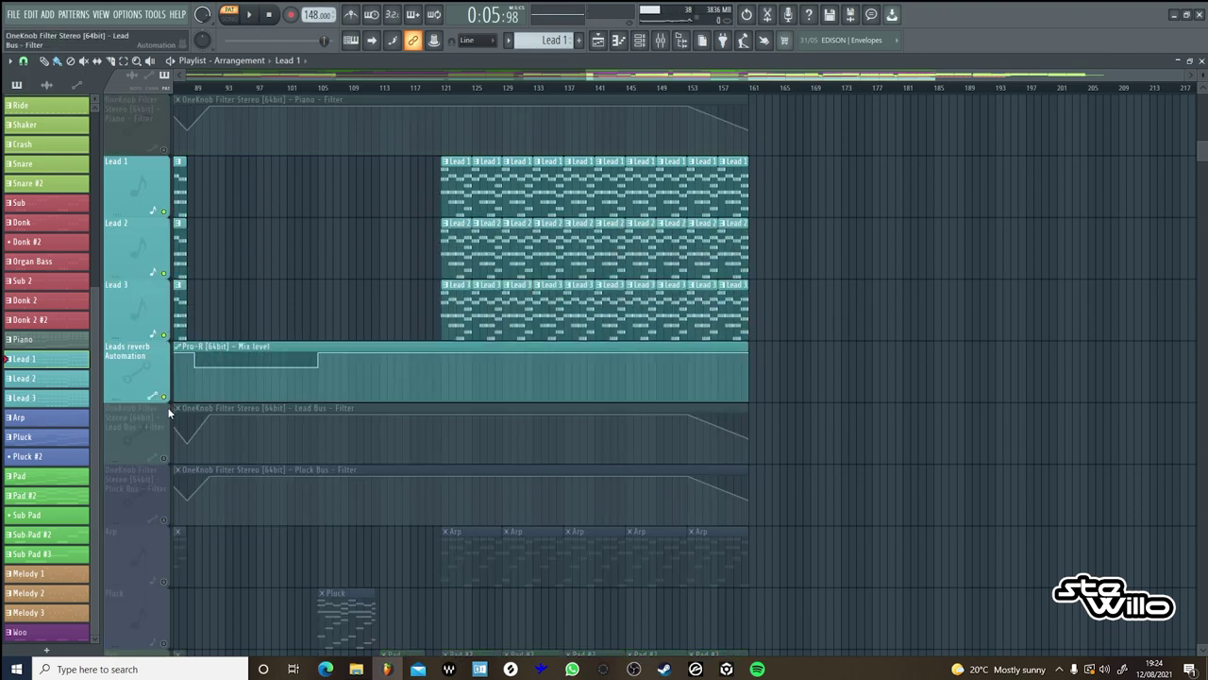
click(165, 458)
click(450, 87)
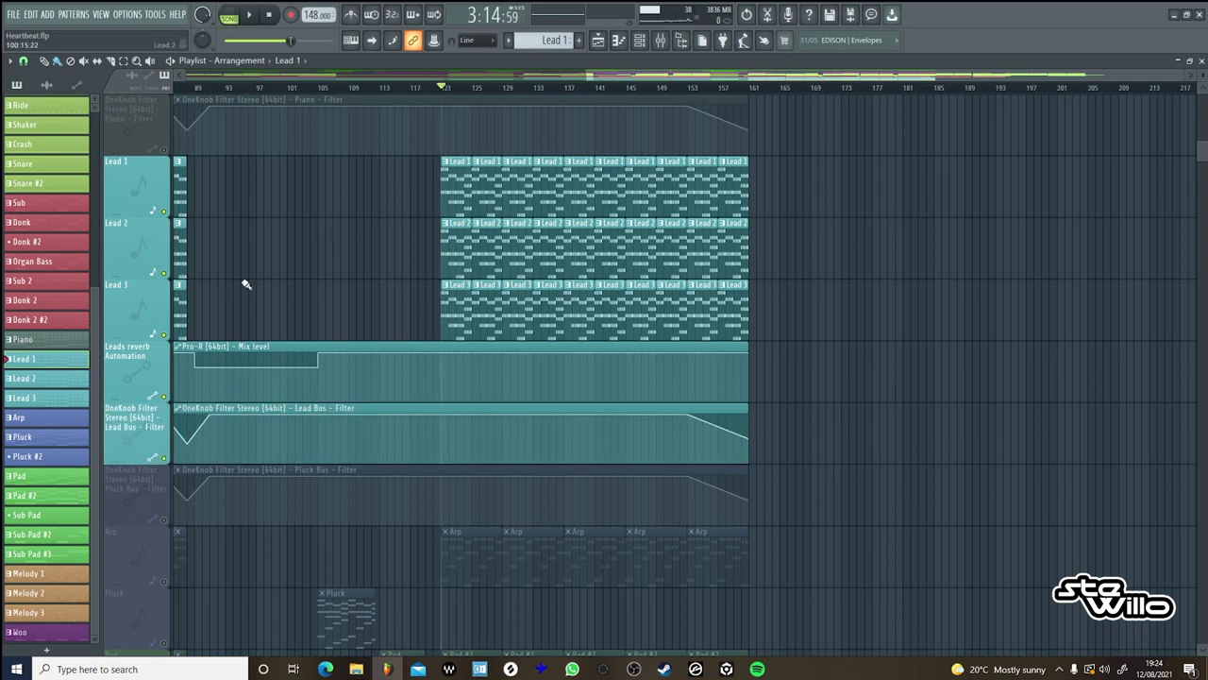
Mute the Lead 3 and Lead 2 tracks, and play Lead 1 on its own from bar 121.
click(164, 335)
click(164, 273)
key(space)
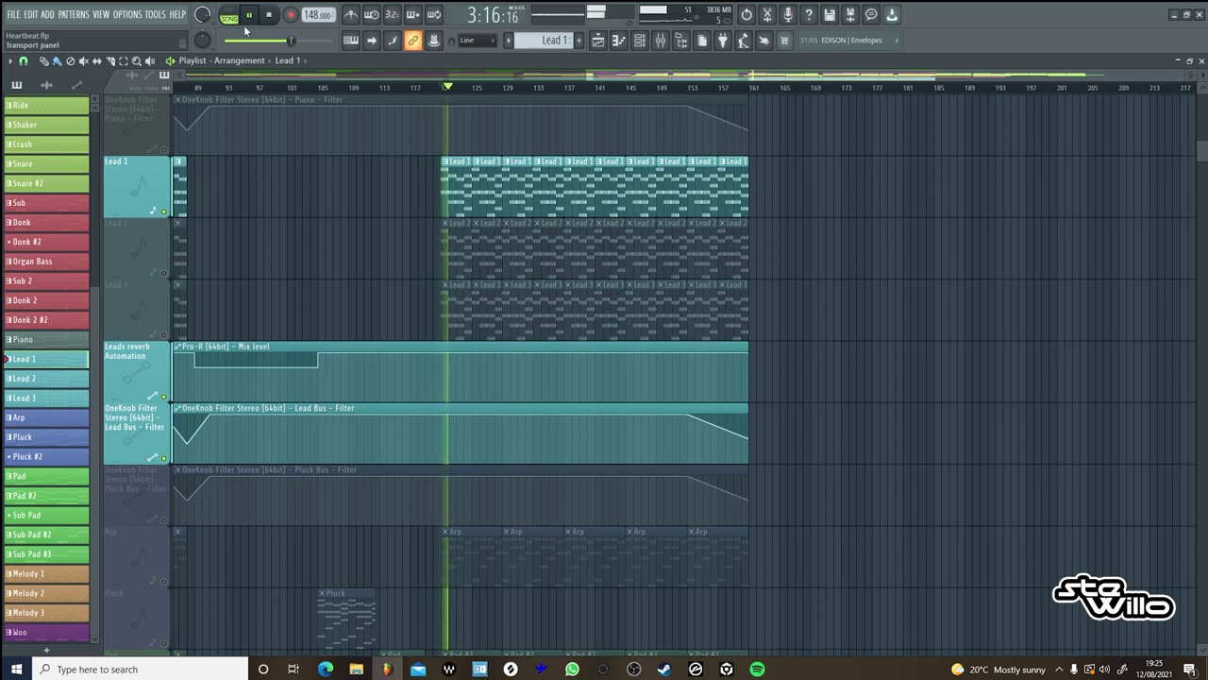
Mute Lead 1 during playback, and audition Lead 2 and Lead 3 one at a time.
click(164, 211)
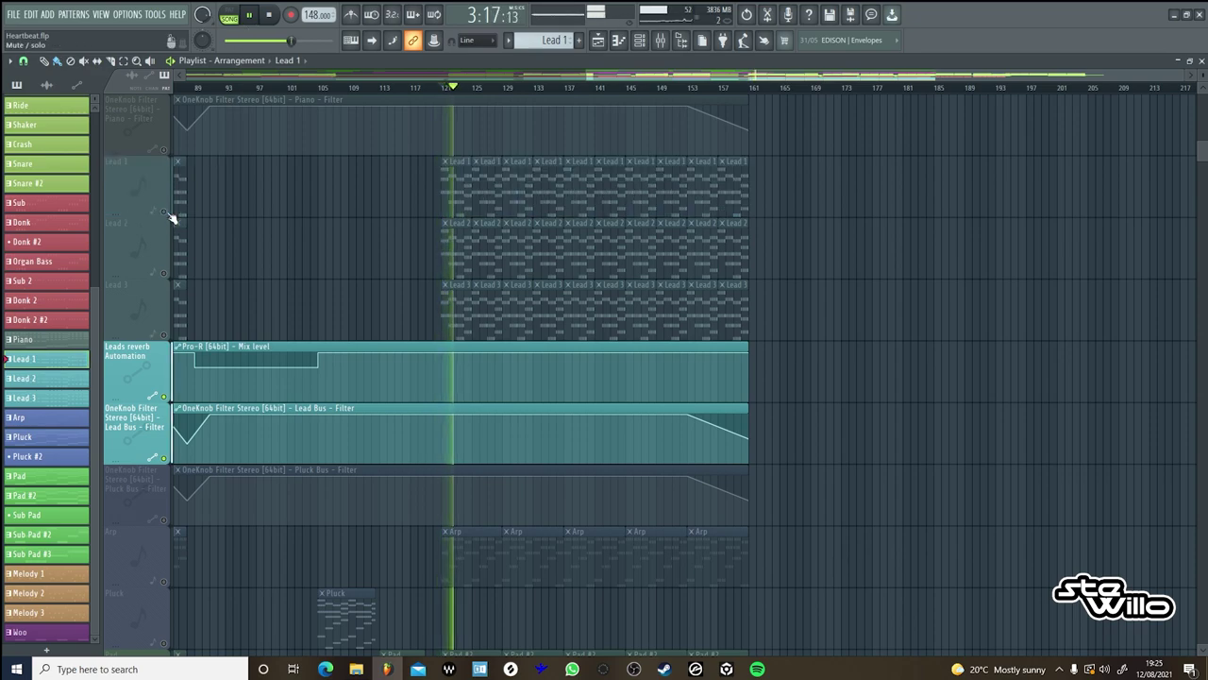
click(164, 273)
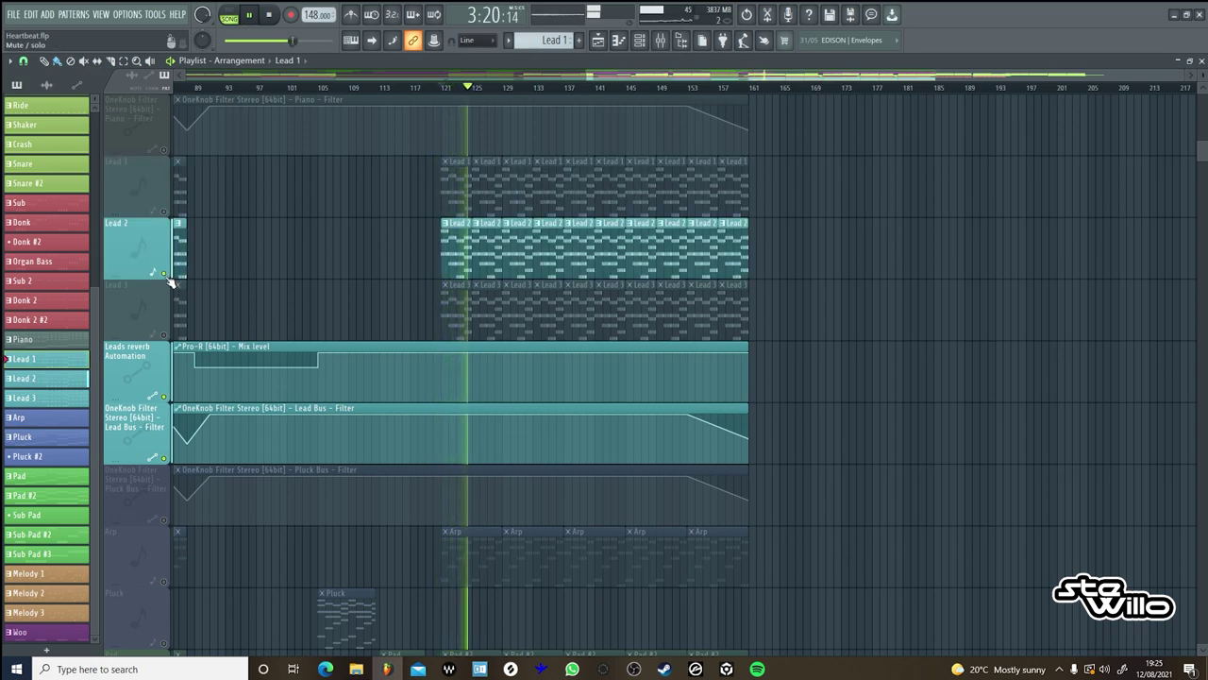
click(164, 273)
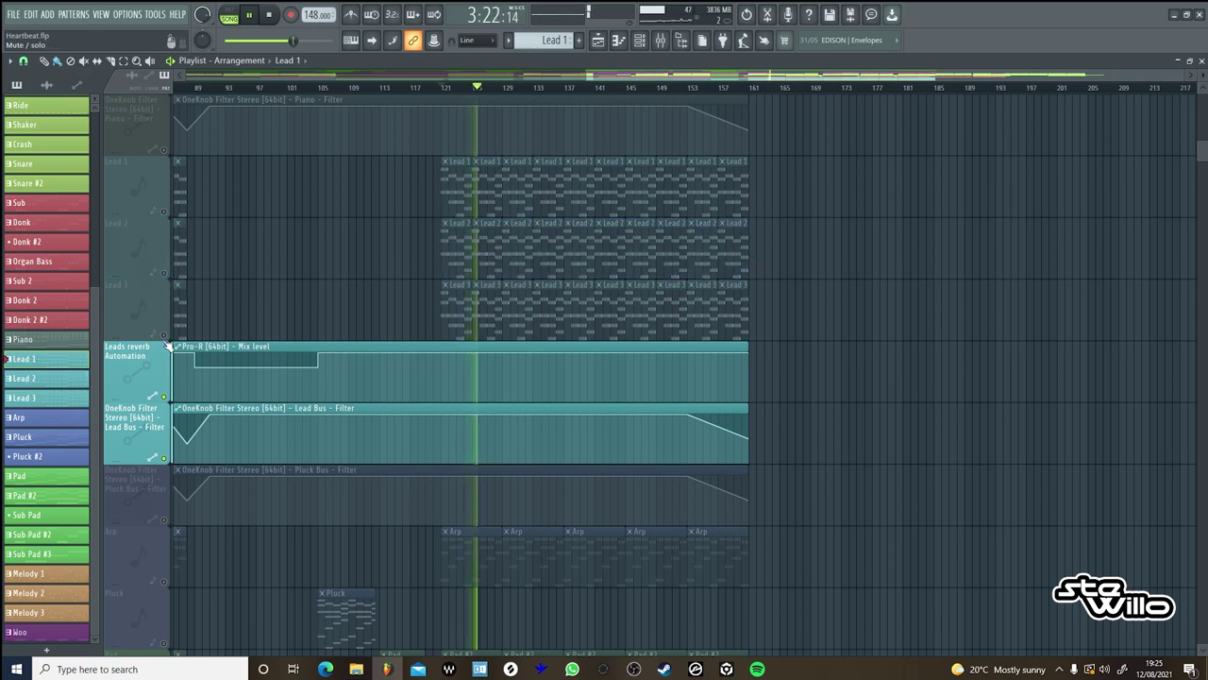
click(164, 336)
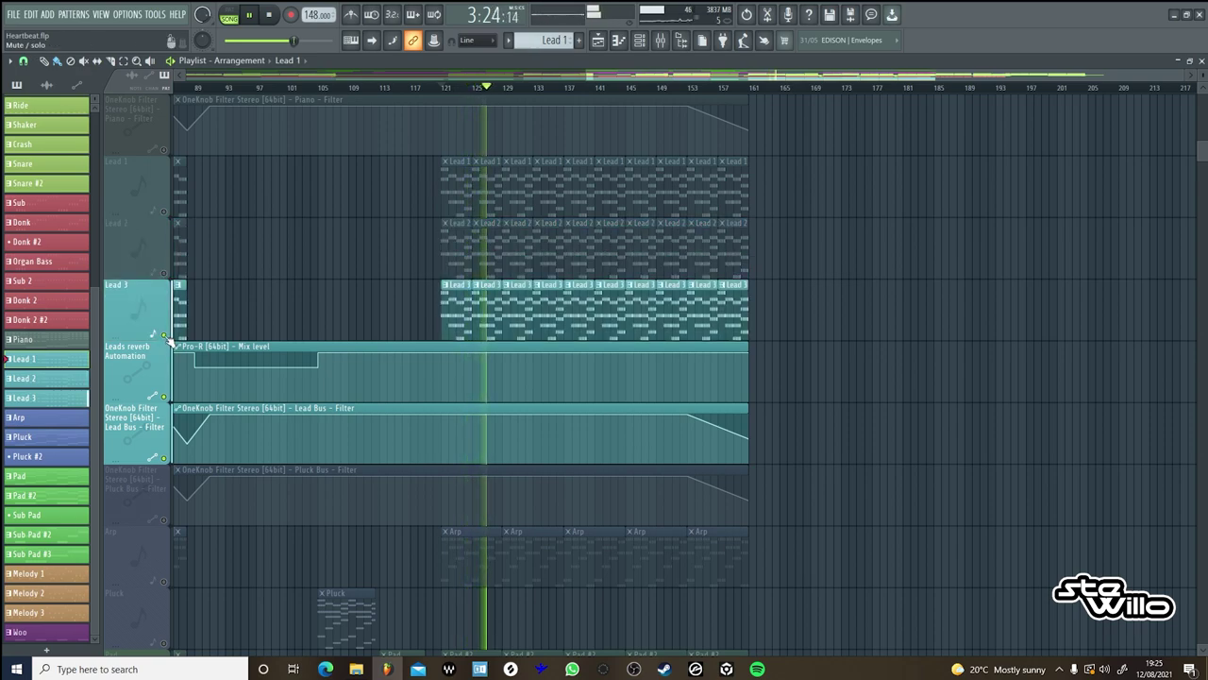
Re-enable the Lead 2 and Lead 1 tracks, and play all three lead layers together.
click(164, 273)
click(165, 211)
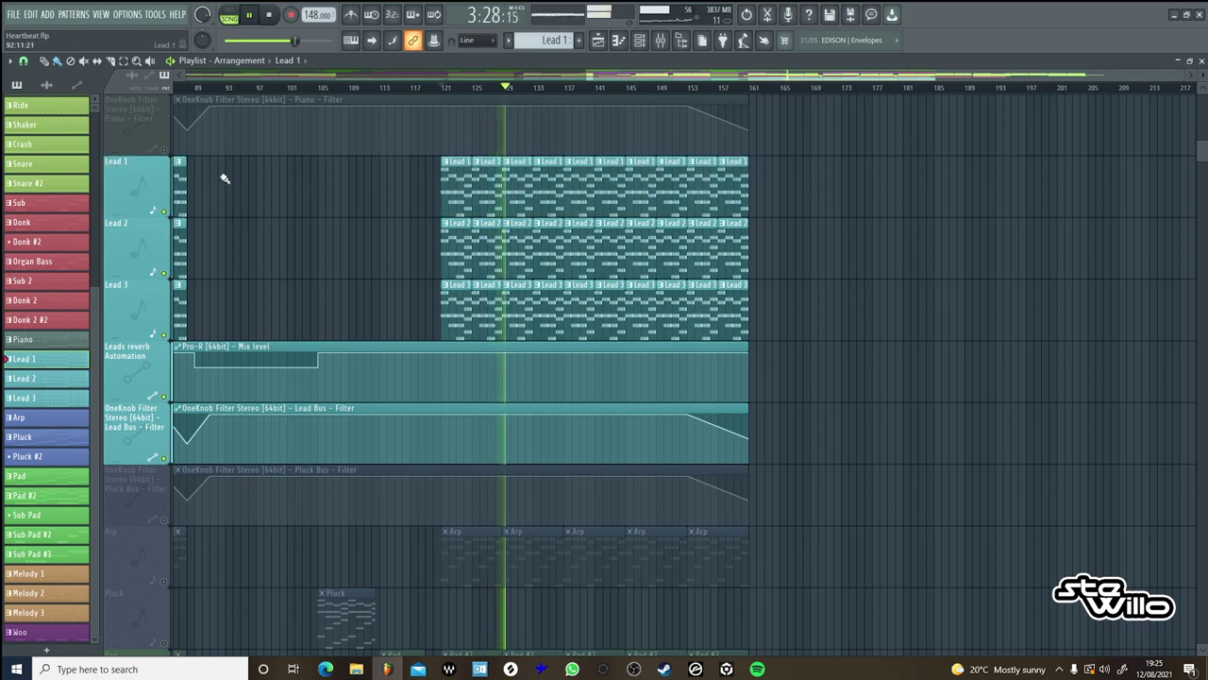
scroll(343, 319, up, 3)
key(space)
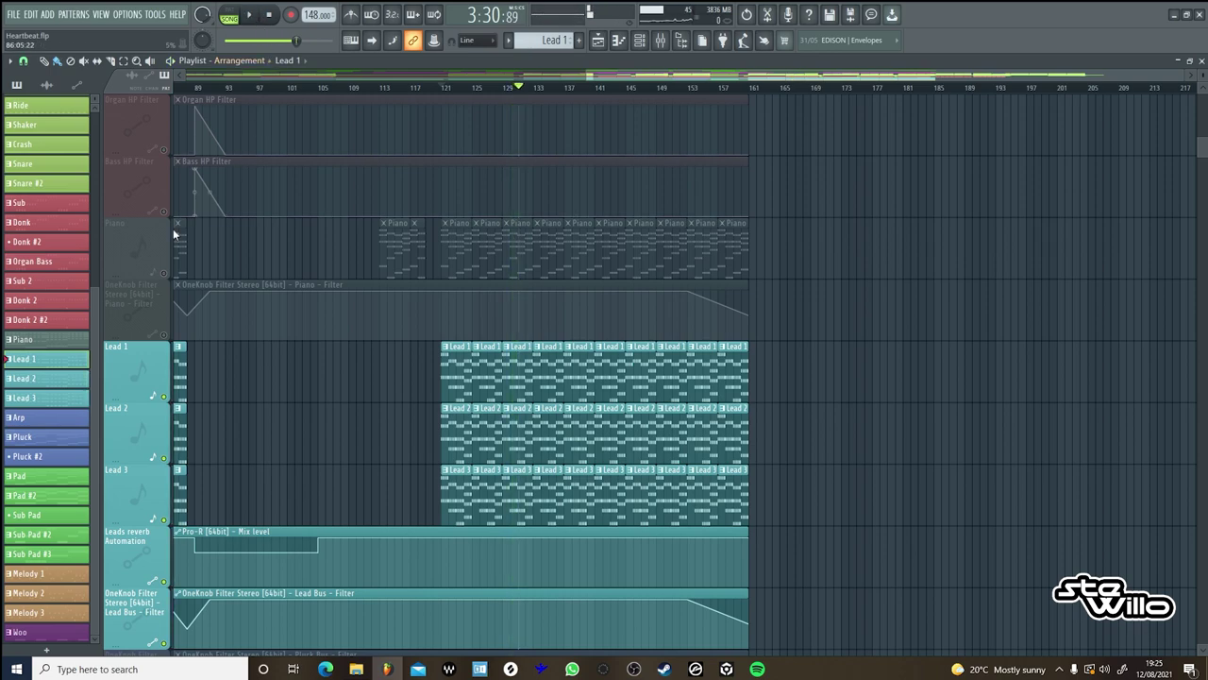
Enable the Piano track and its filter automation, and play them together with the three leads.
click(164, 334)
click(163, 273)
click(249, 14)
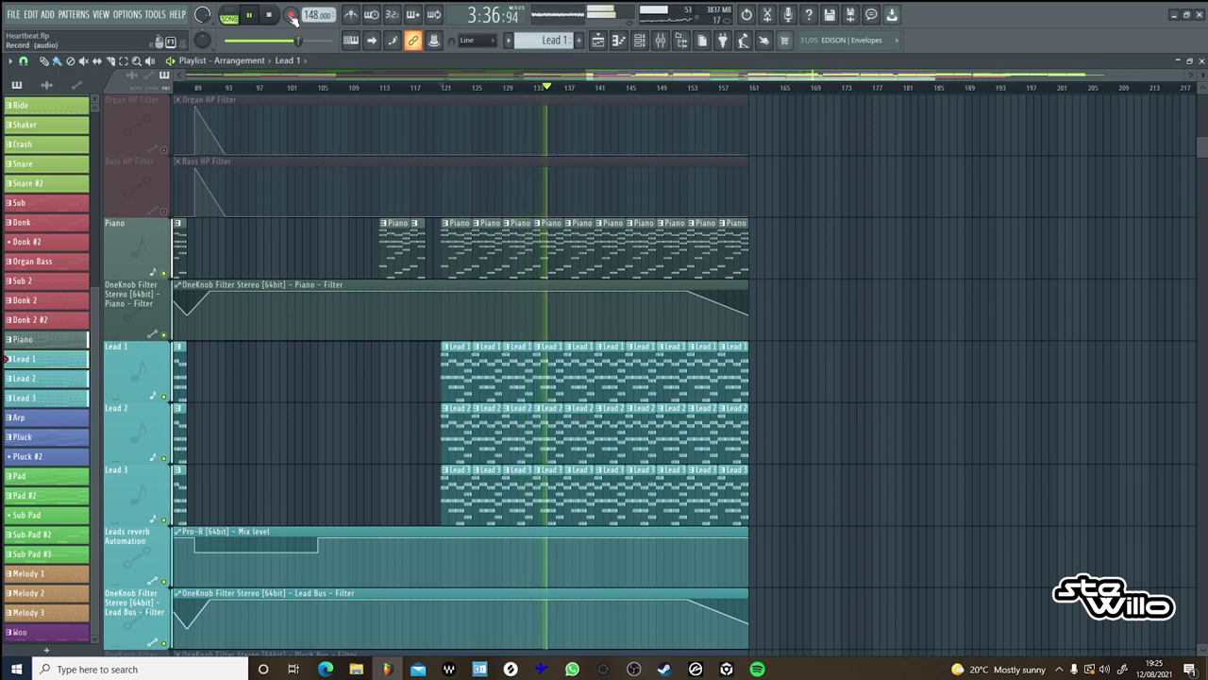
key(space)
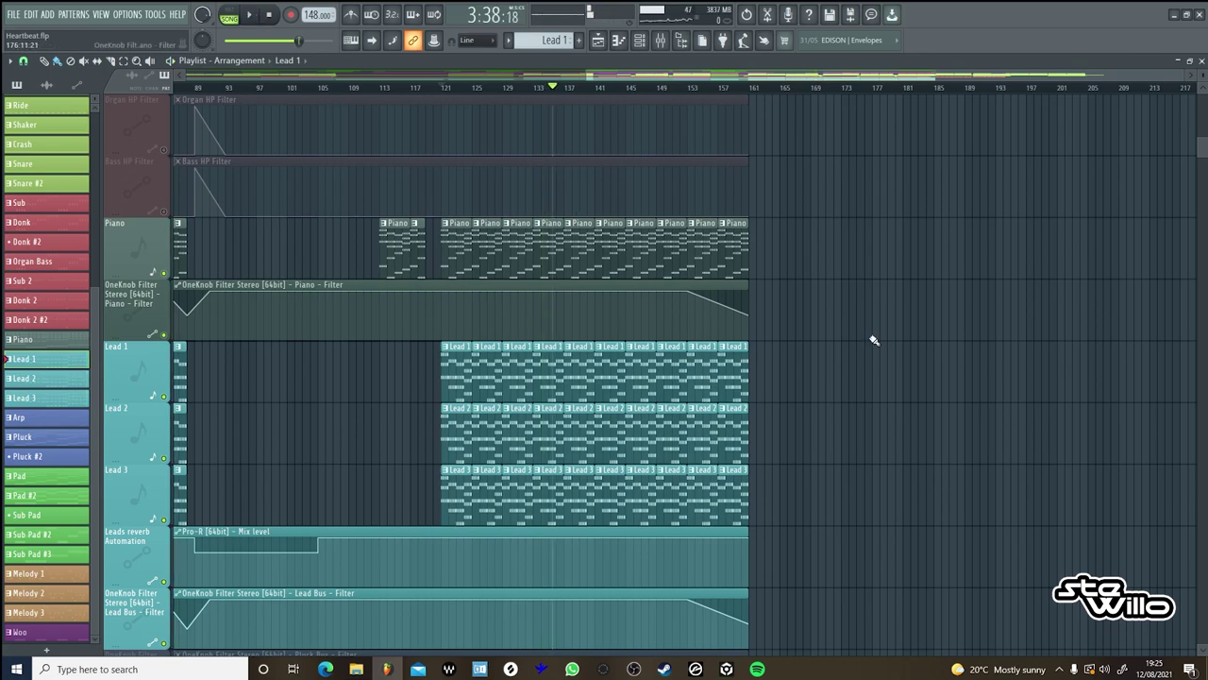
Solo the Arp track, and open its clip in the piano roll with the whole eight-bar sequence in view.
scroll(875, 339, down, 6)
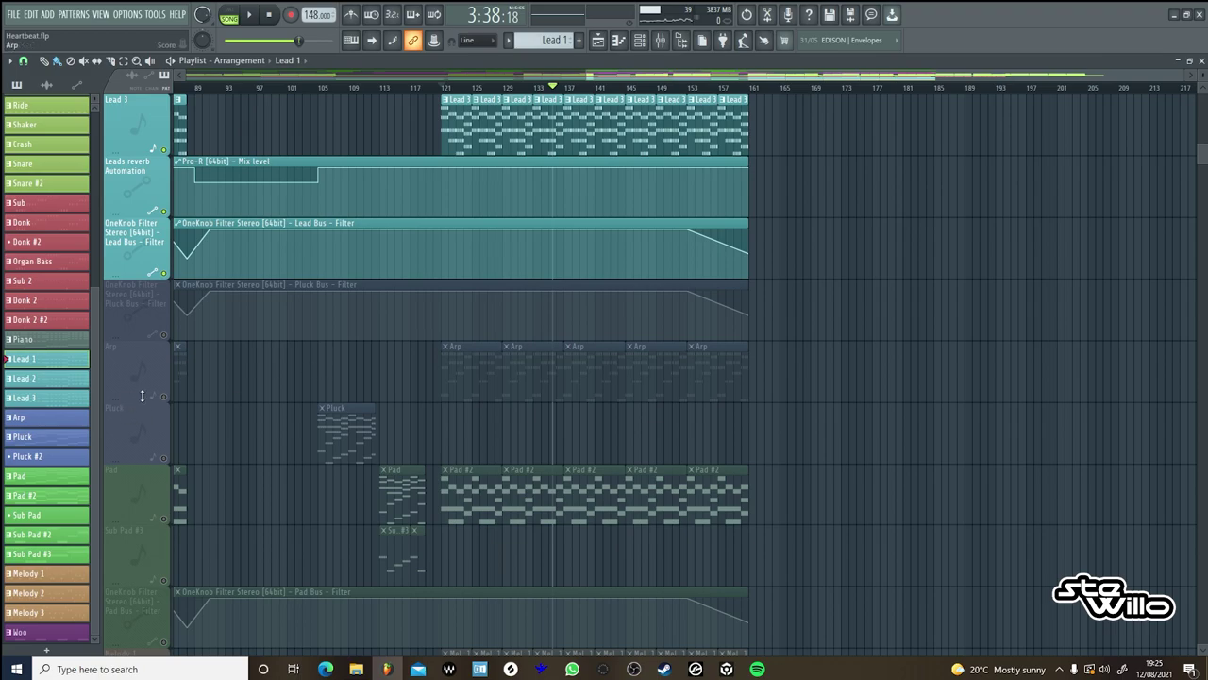
right_click(167, 398)
double_click(490, 367)
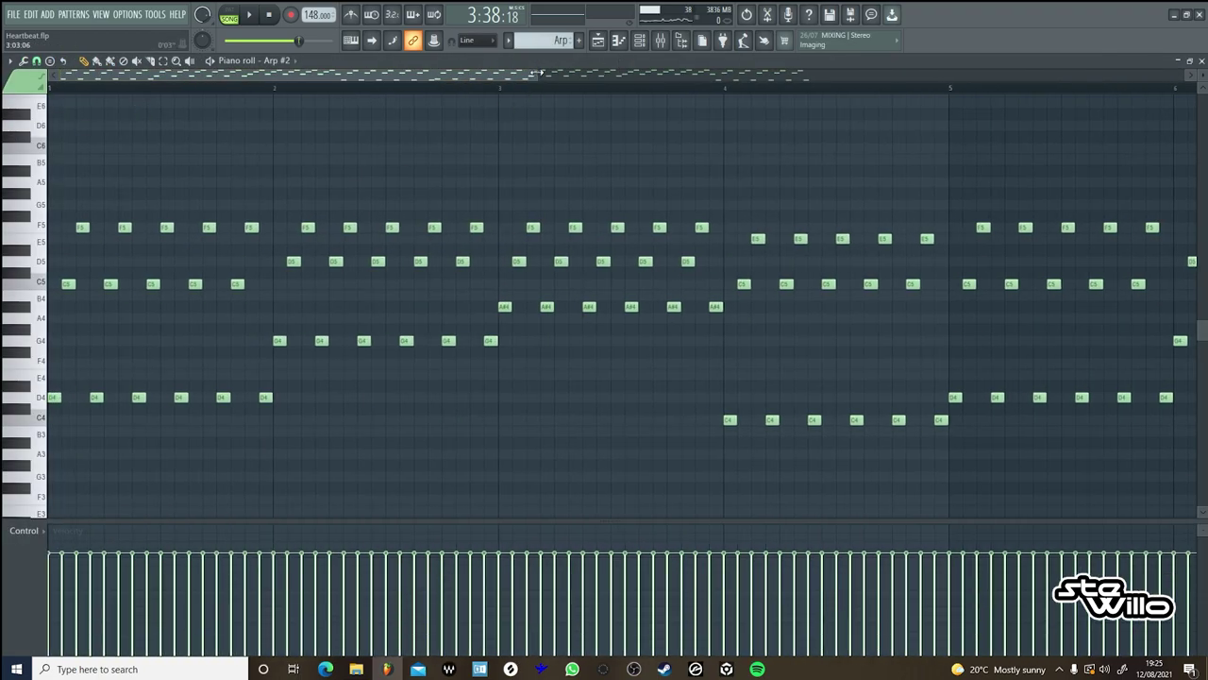
drag(537, 73, 1097, 148)
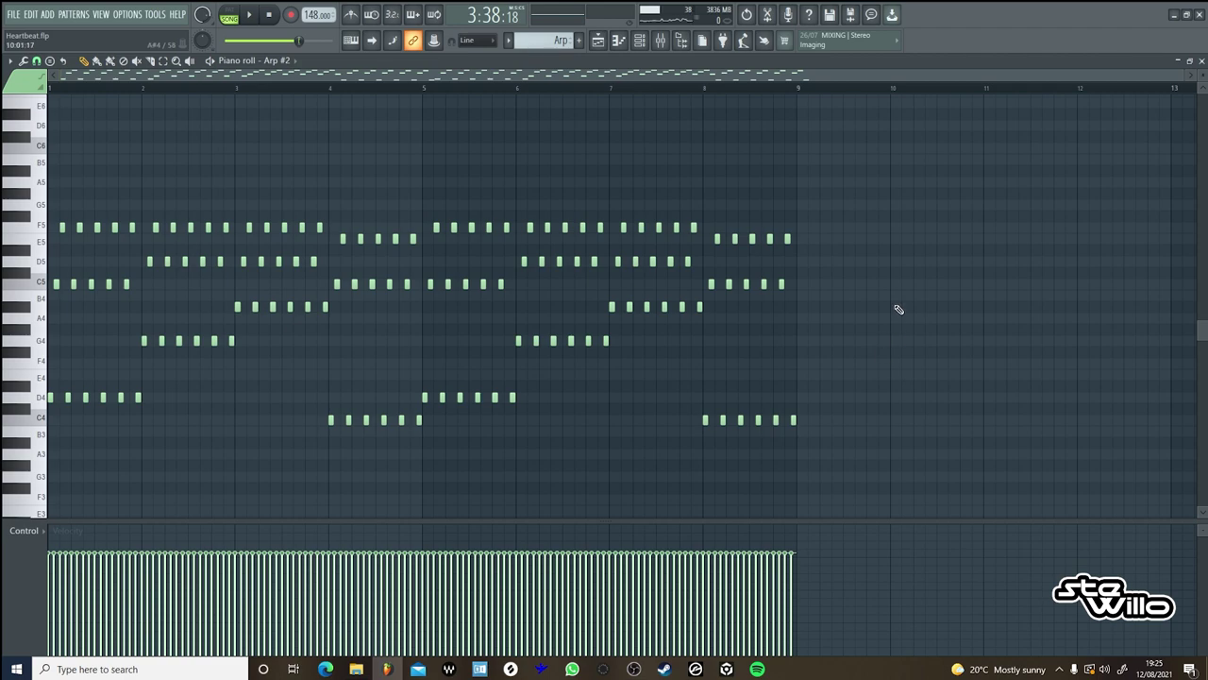
scroll(899, 308, down, 2)
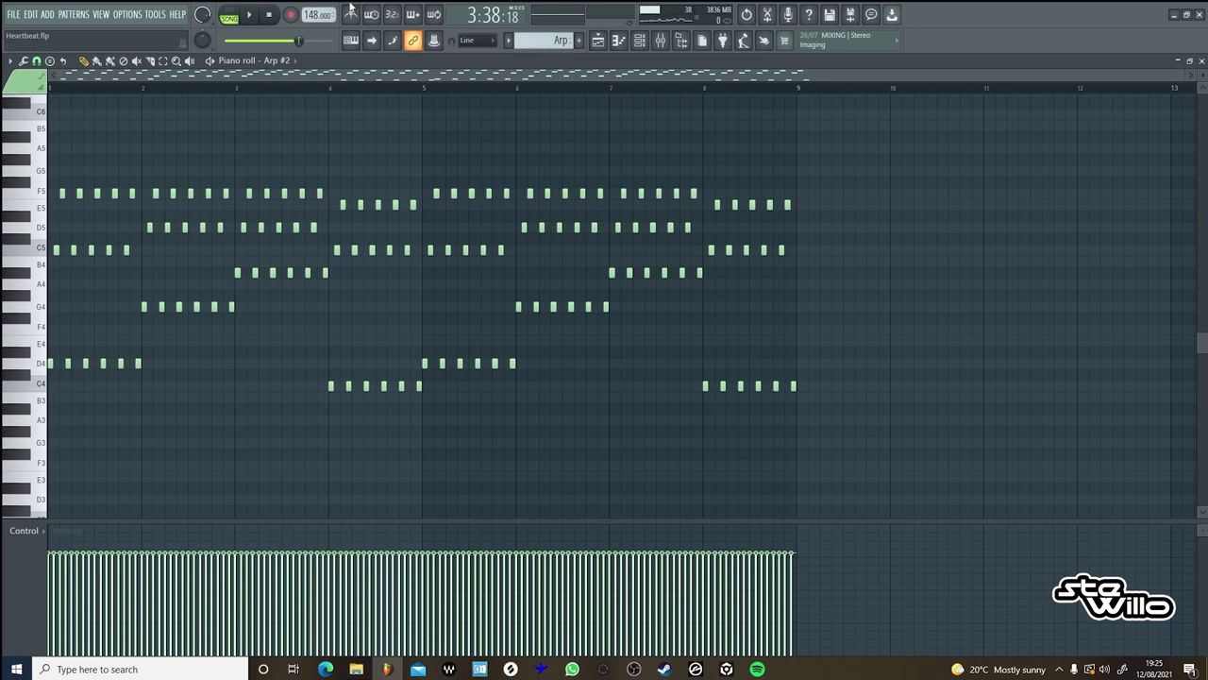
Show the piano roll's Arpeggiate tool and its options, and close it without applying anything.
click(26, 63)
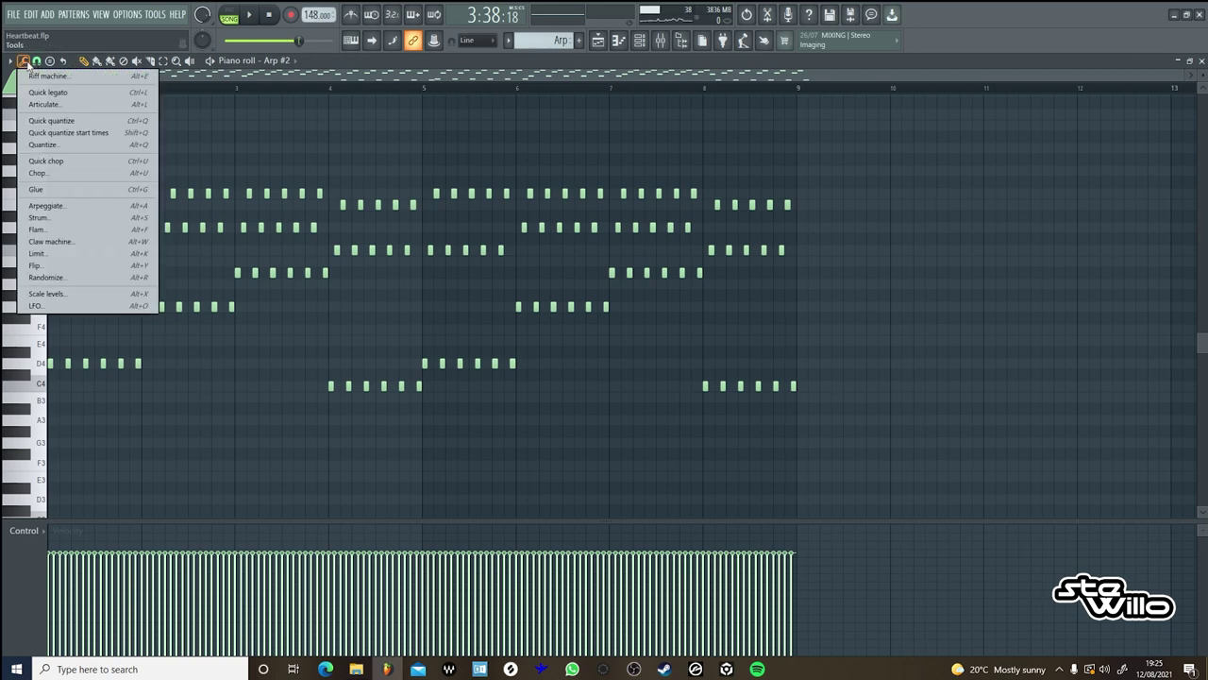
click(66, 206)
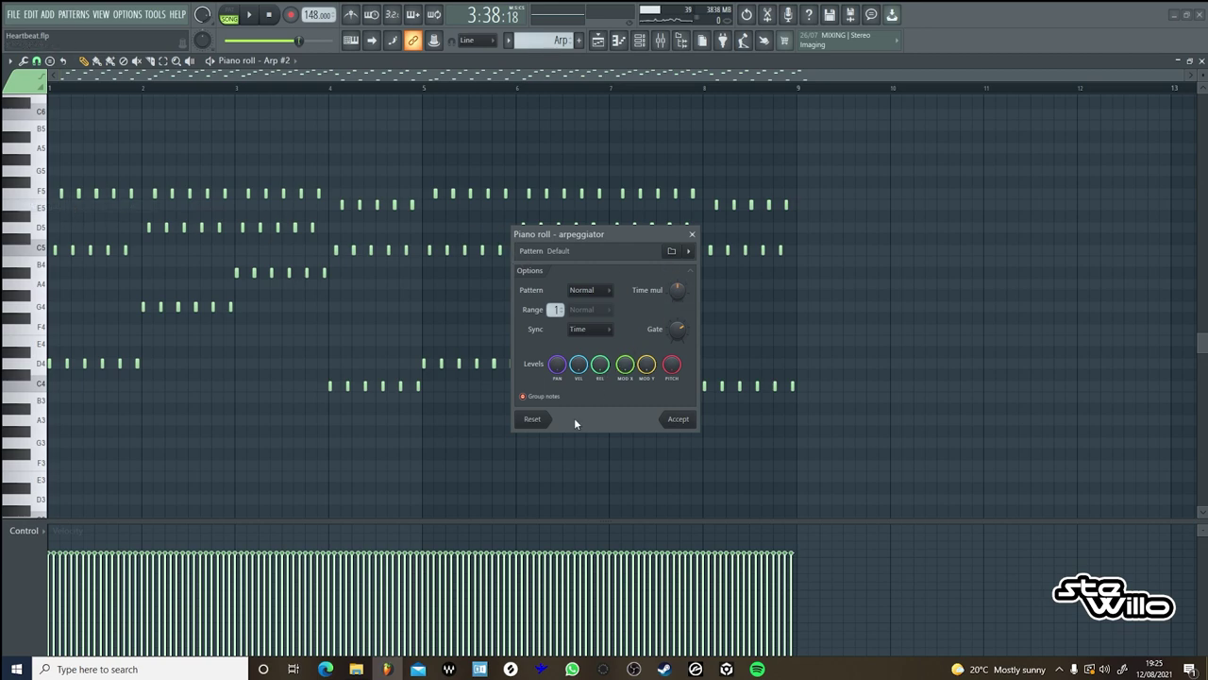
click(693, 234)
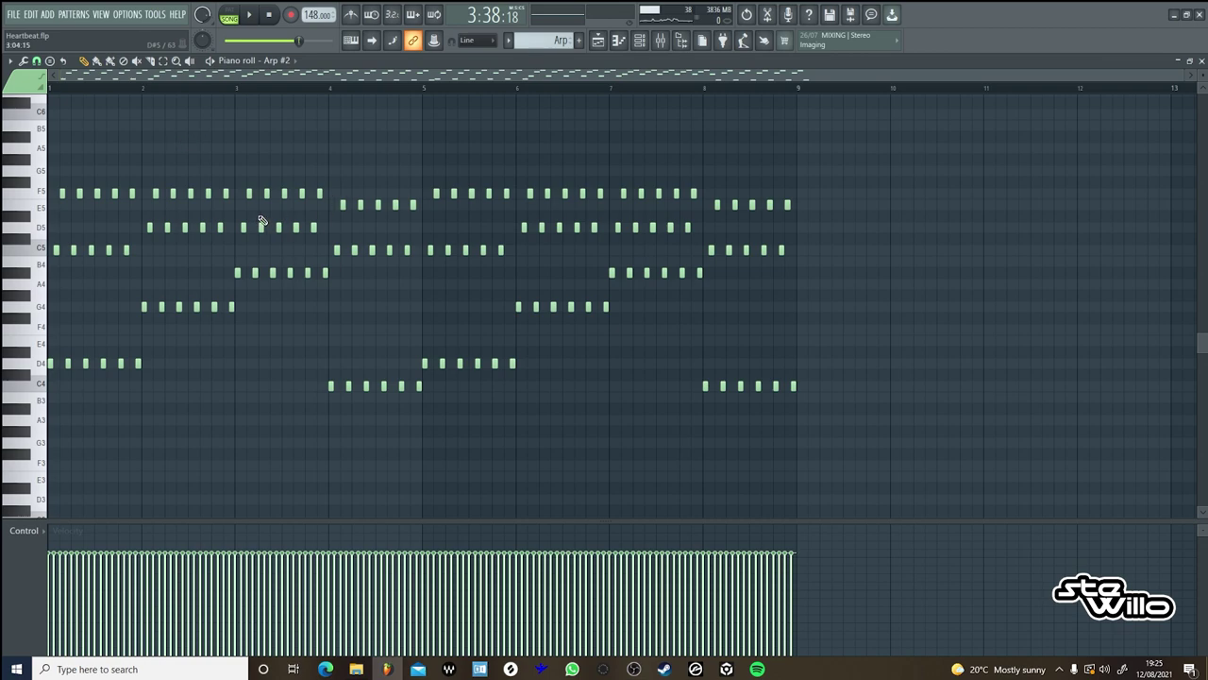
click(36, 61)
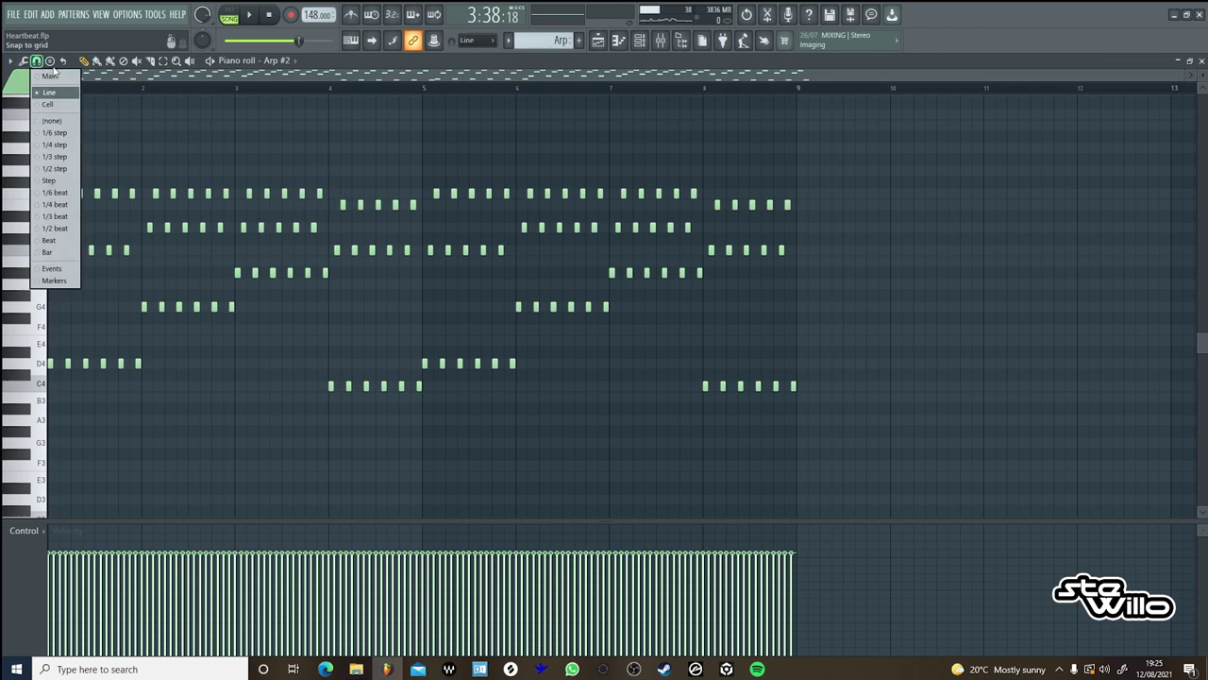
click(52, 63)
click(23, 60)
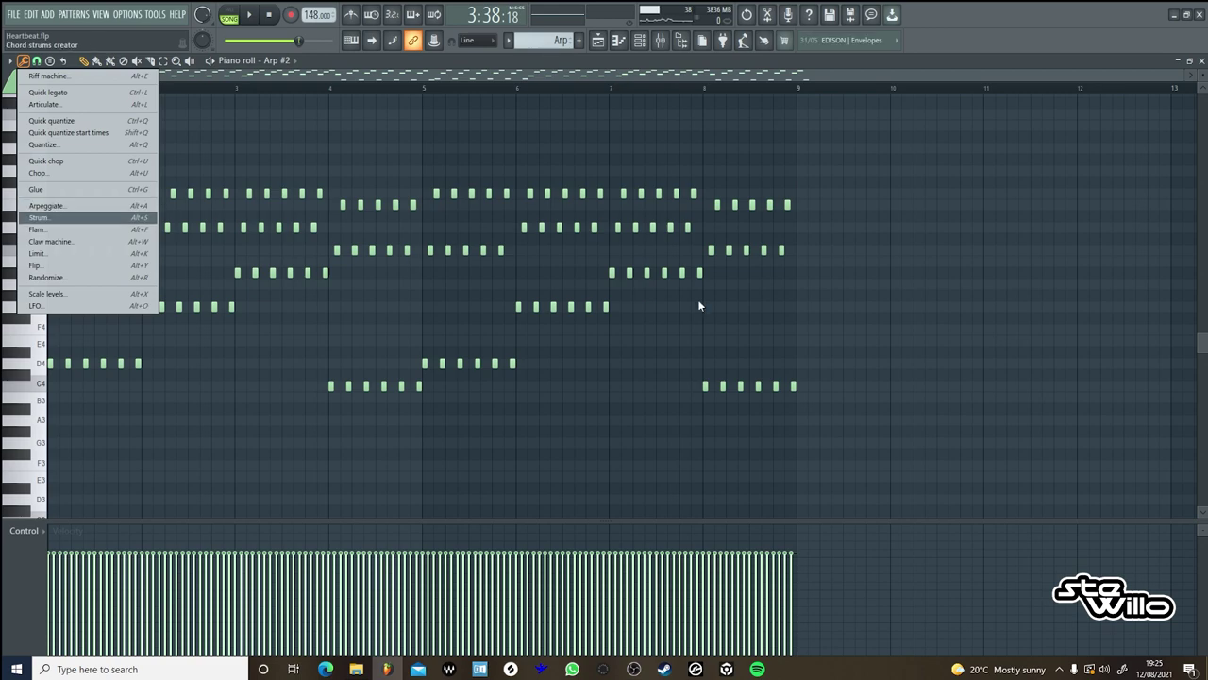
right_click(925, 329)
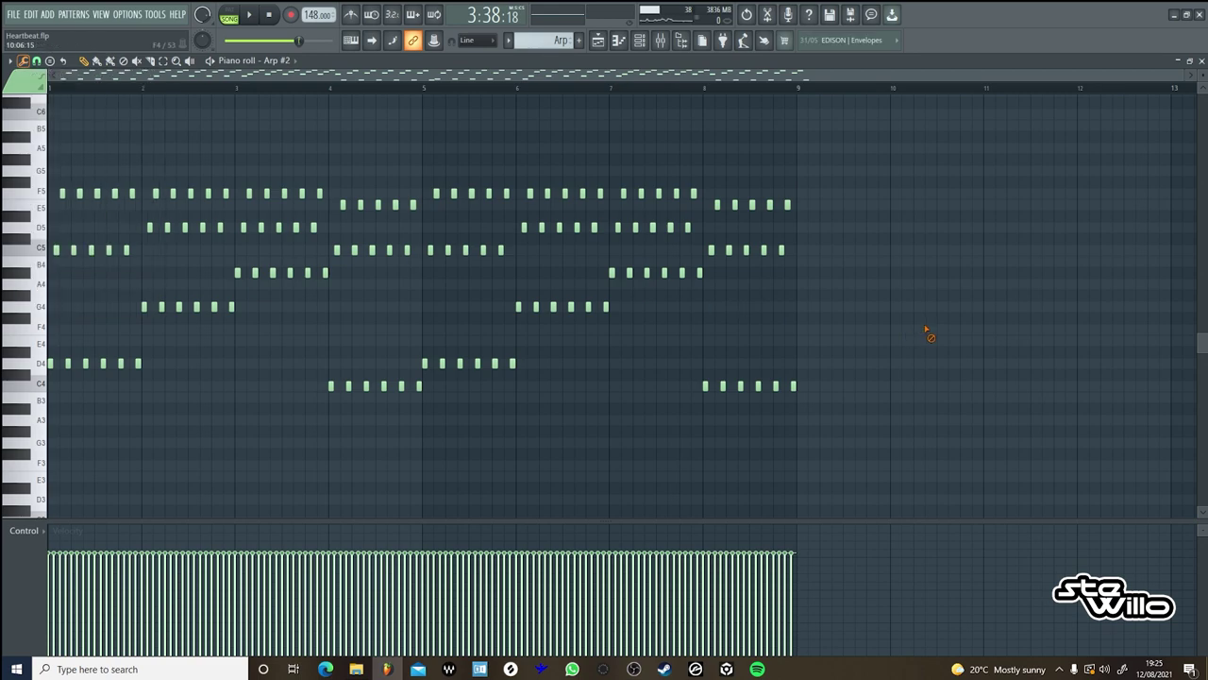
Play the Arp pattern on its own in pattern mode, and stop playback.
click(266, 15)
click(253, 17)
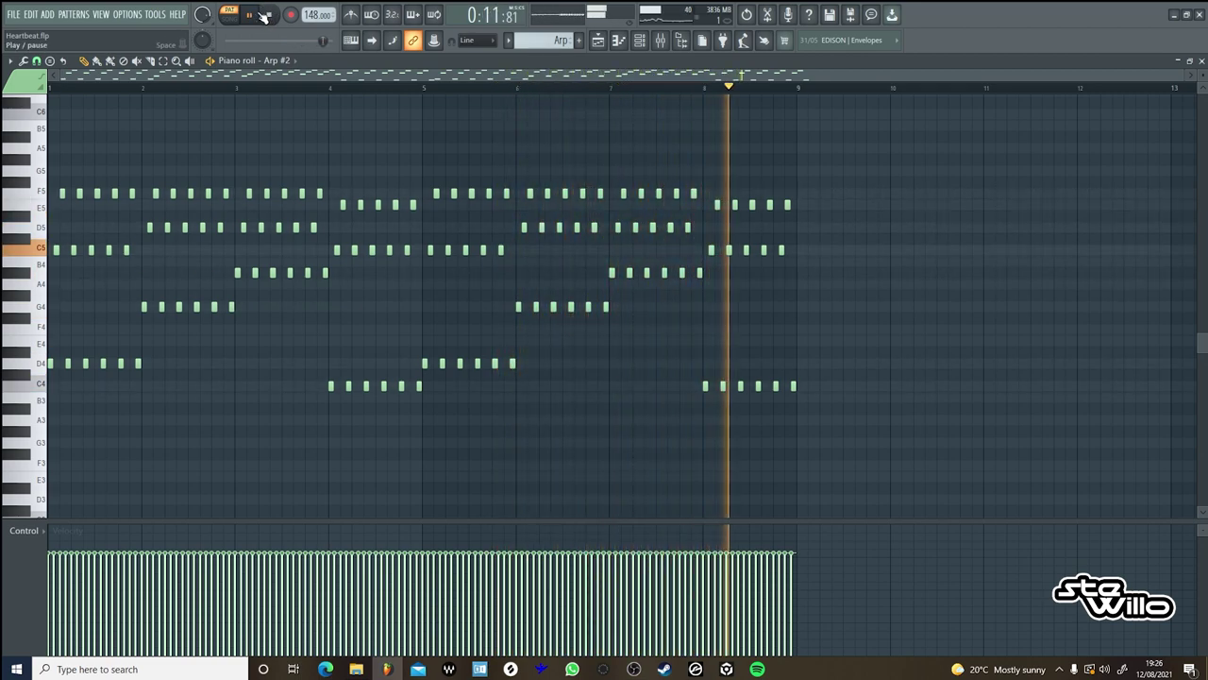
click(258, 14)
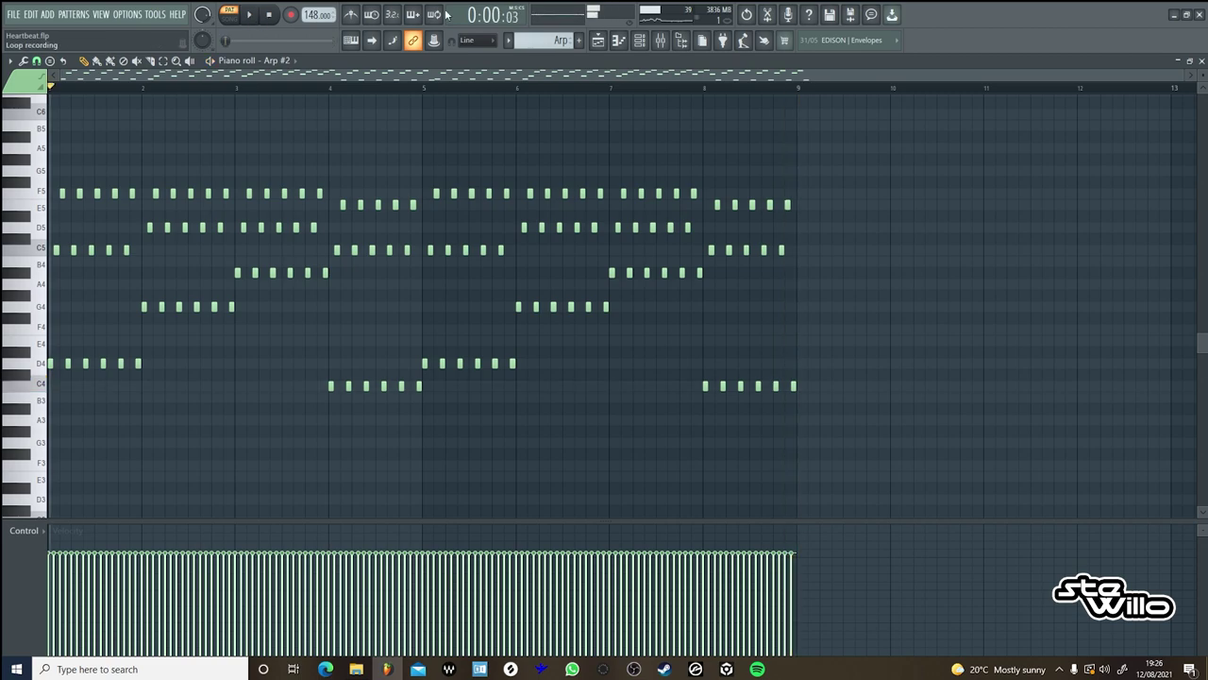
Return to the playlist, solo the Pad track, and enable the Arp track alongside it.
click(600, 40)
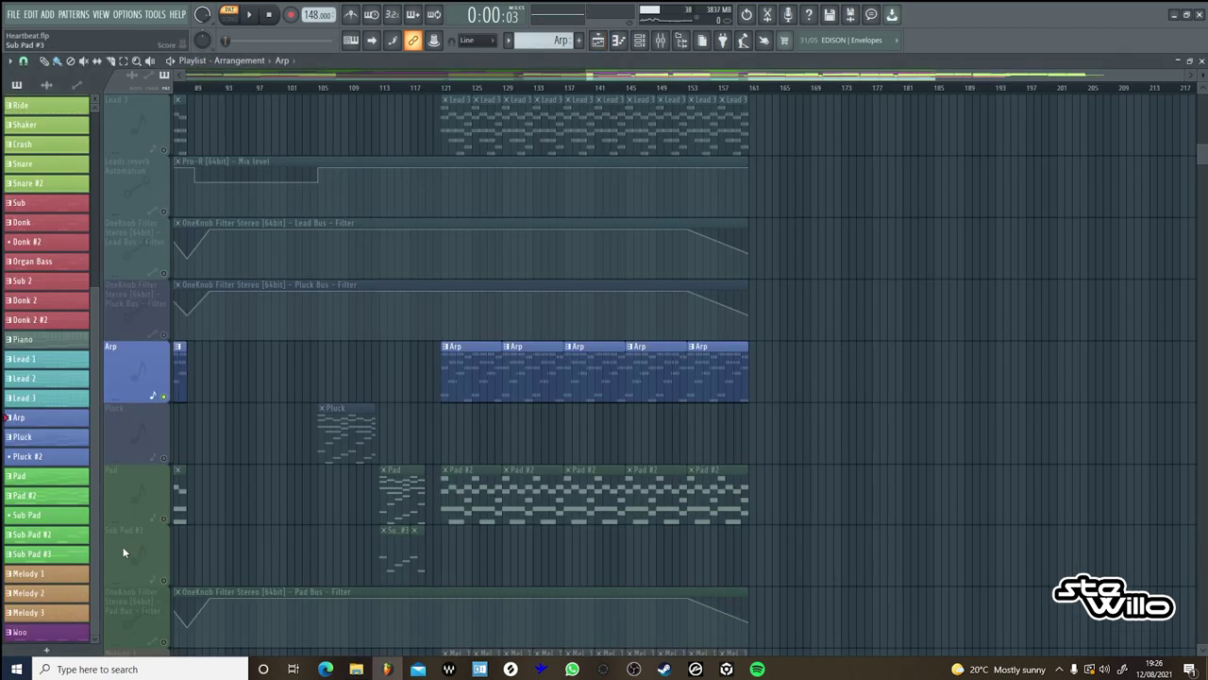
right_click(166, 519)
click(164, 396)
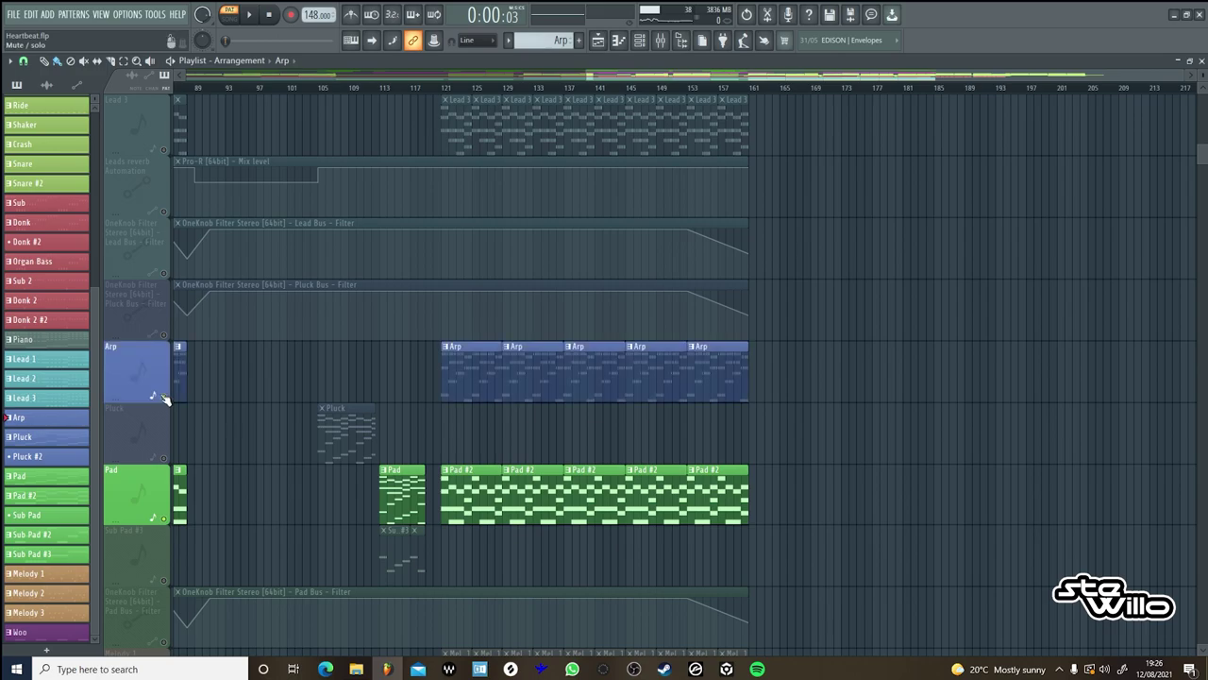
Set the song position near bar 121, and enable the Lead 3, Lead 2, Lead 1, piano filter and Piano tracks alongside Arp and Pad.
click(453, 87)
scroll(957, 324, up, 3)
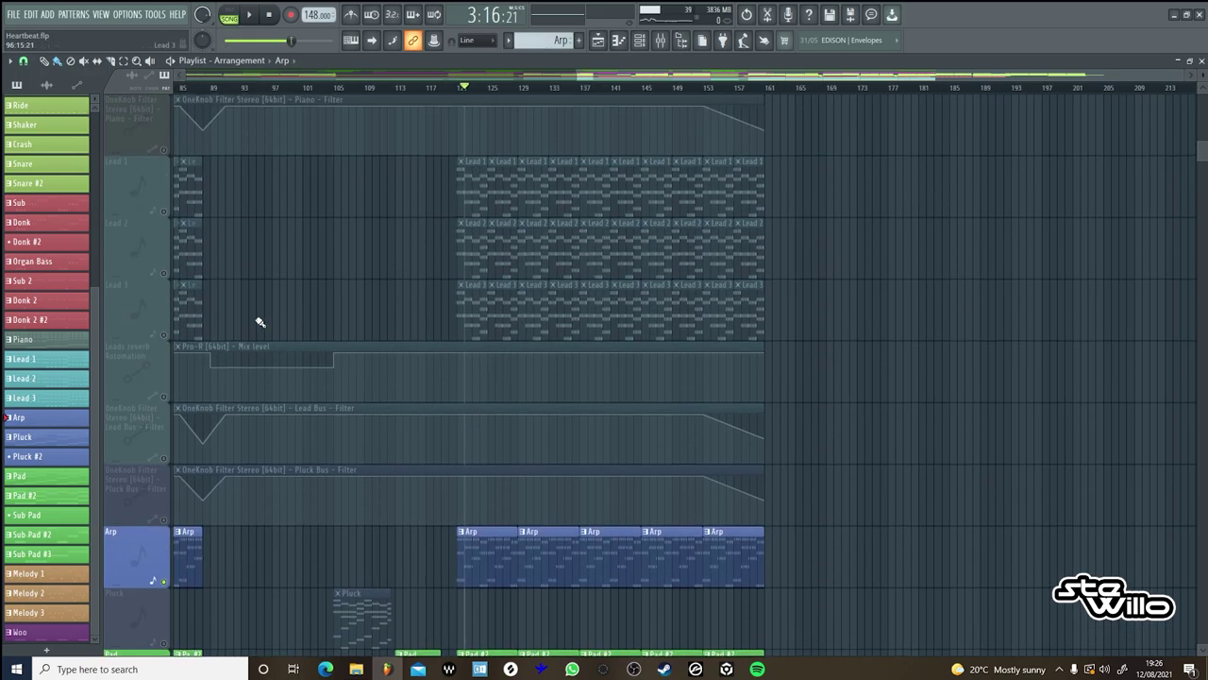
click(165, 335)
click(164, 272)
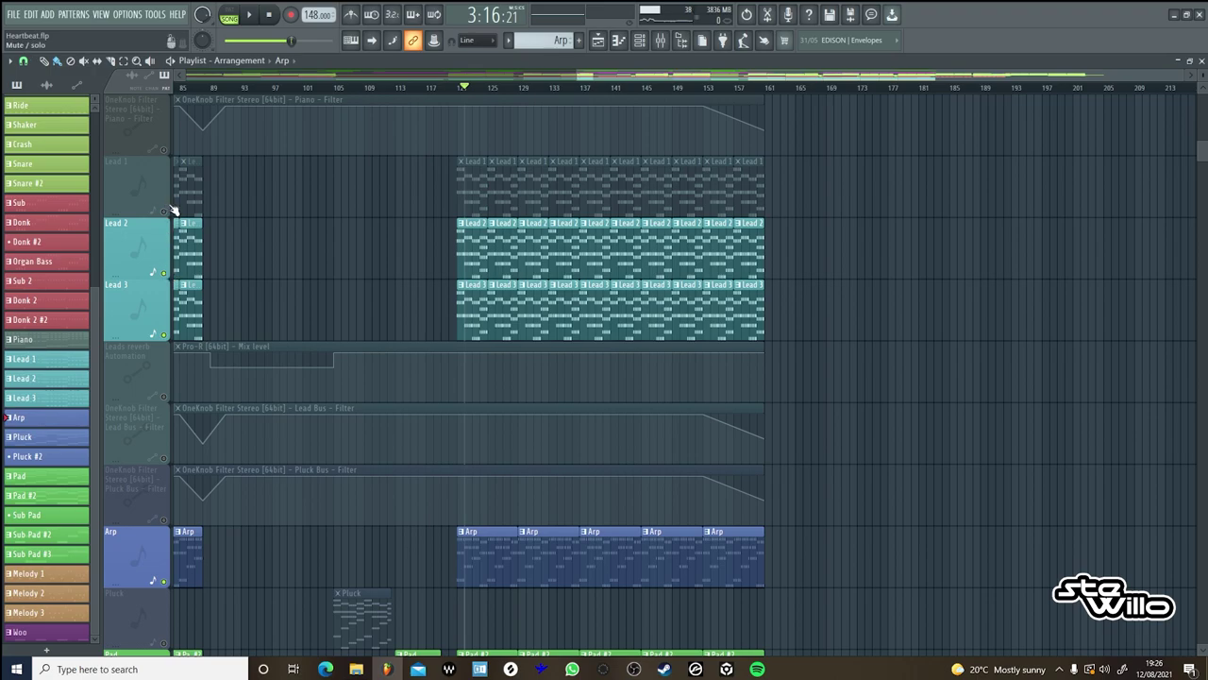
click(164, 211)
scroll(131, 317, up, 5)
click(165, 397)
click(164, 458)
Enable the leads reverb automation and the Lead Bus, Pluck Bus and Pad Bus filter automation tracks.
scroll(316, 481, down, 6)
click(165, 337)
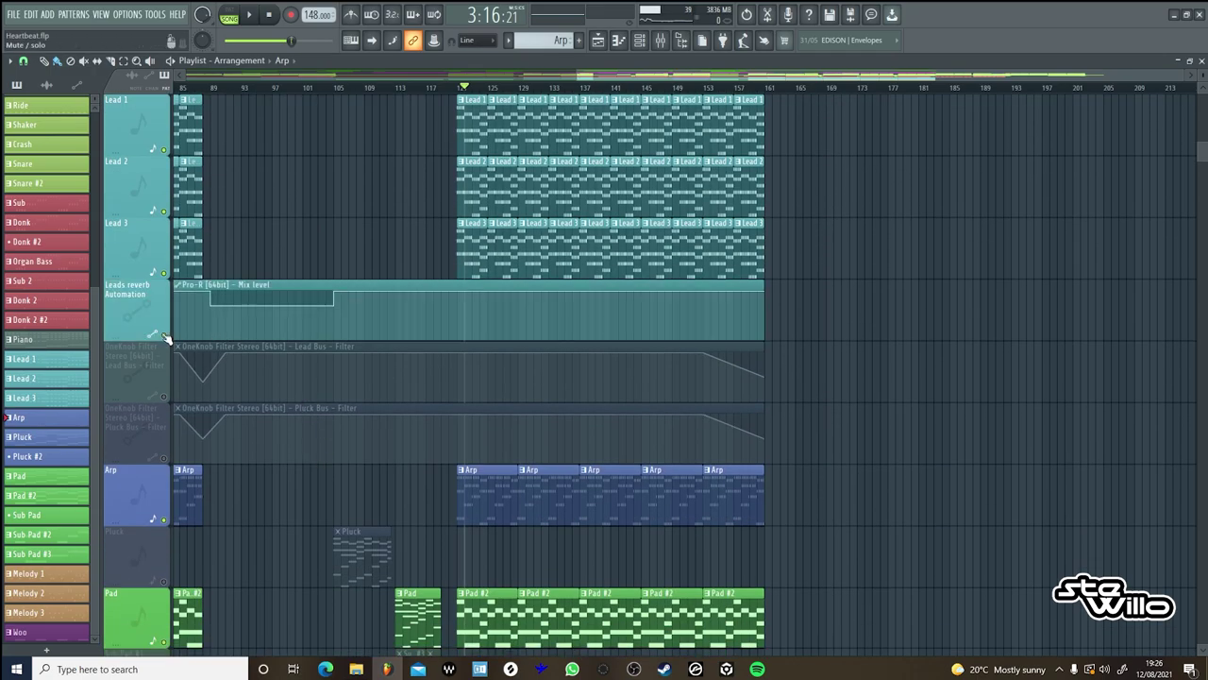
click(166, 397)
click(164, 460)
scroll(292, 453, down, 6)
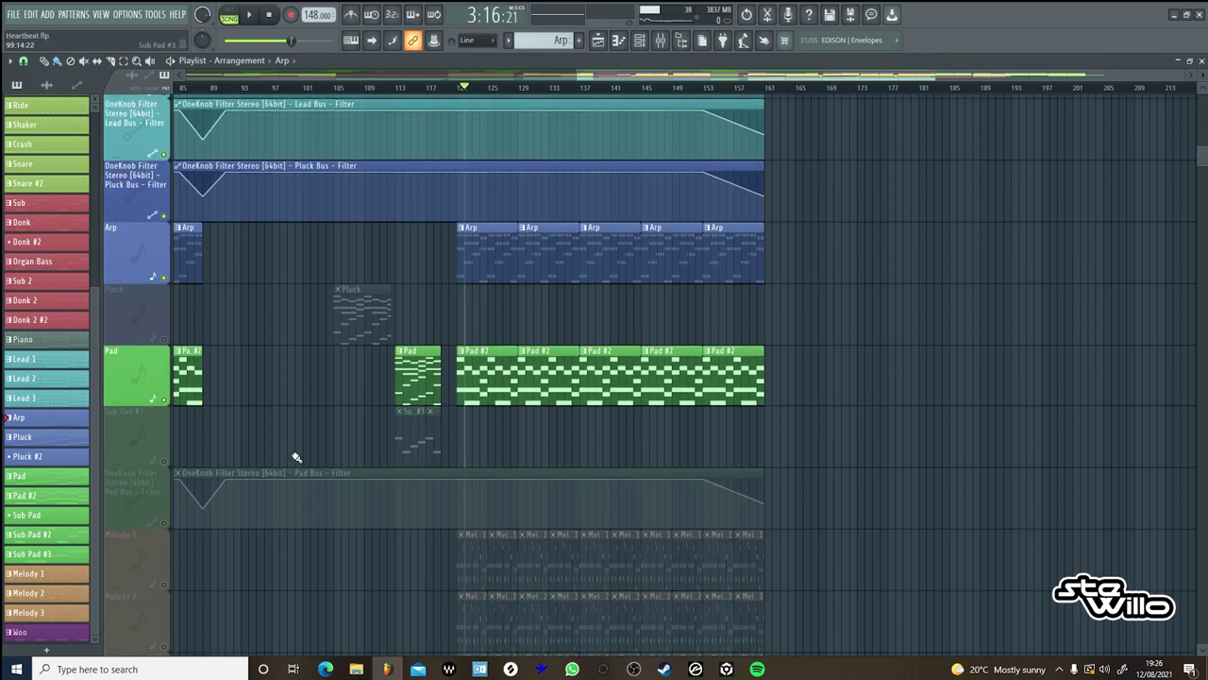
click(165, 397)
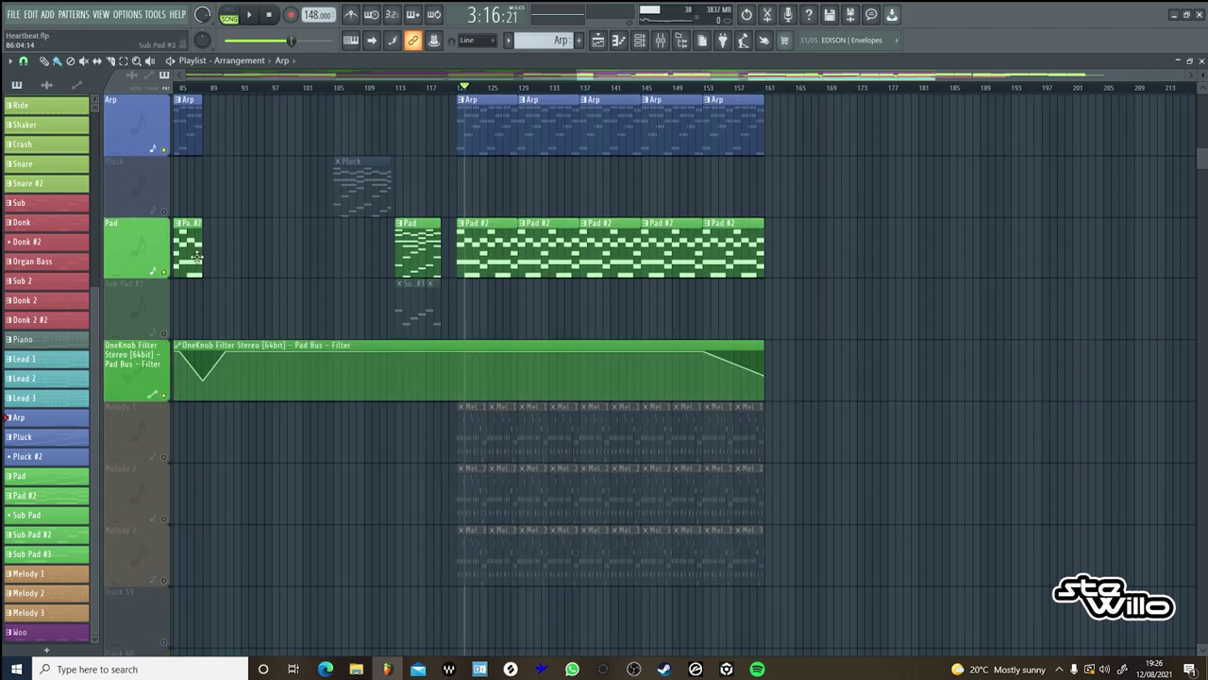
Play the combined piano, leads, arp and pad layers from bar 121, and pause playback.
click(461, 89)
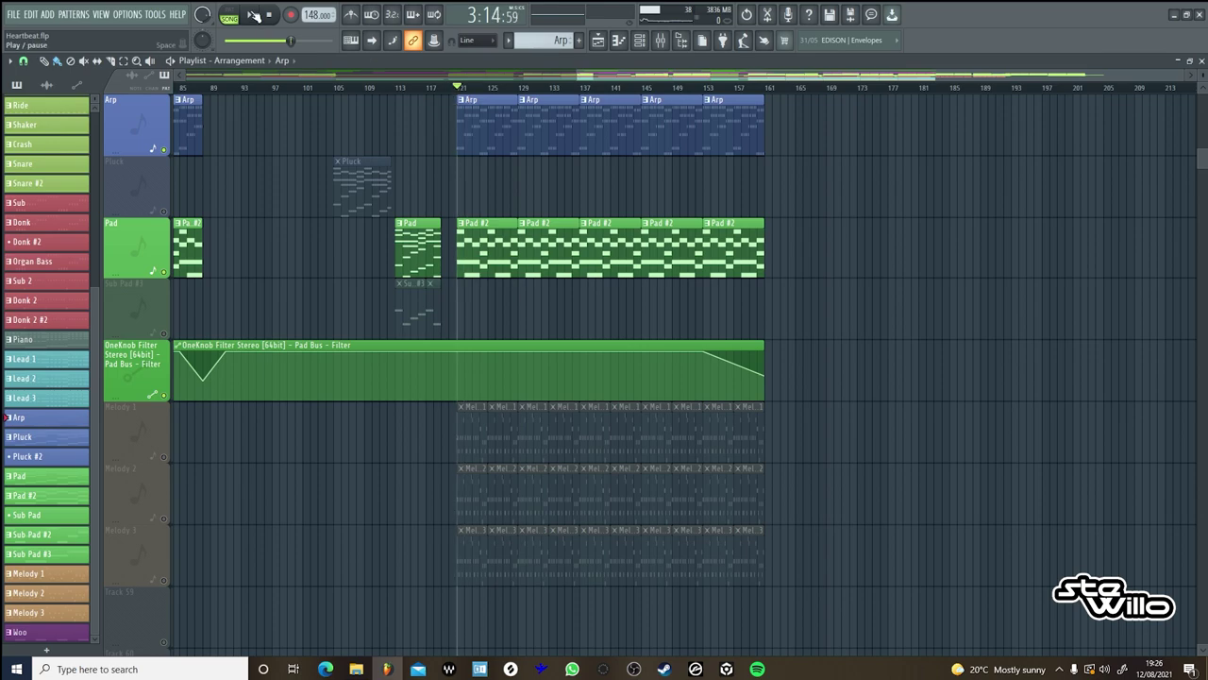
key(space)
scroll(973, 359, up, 3)
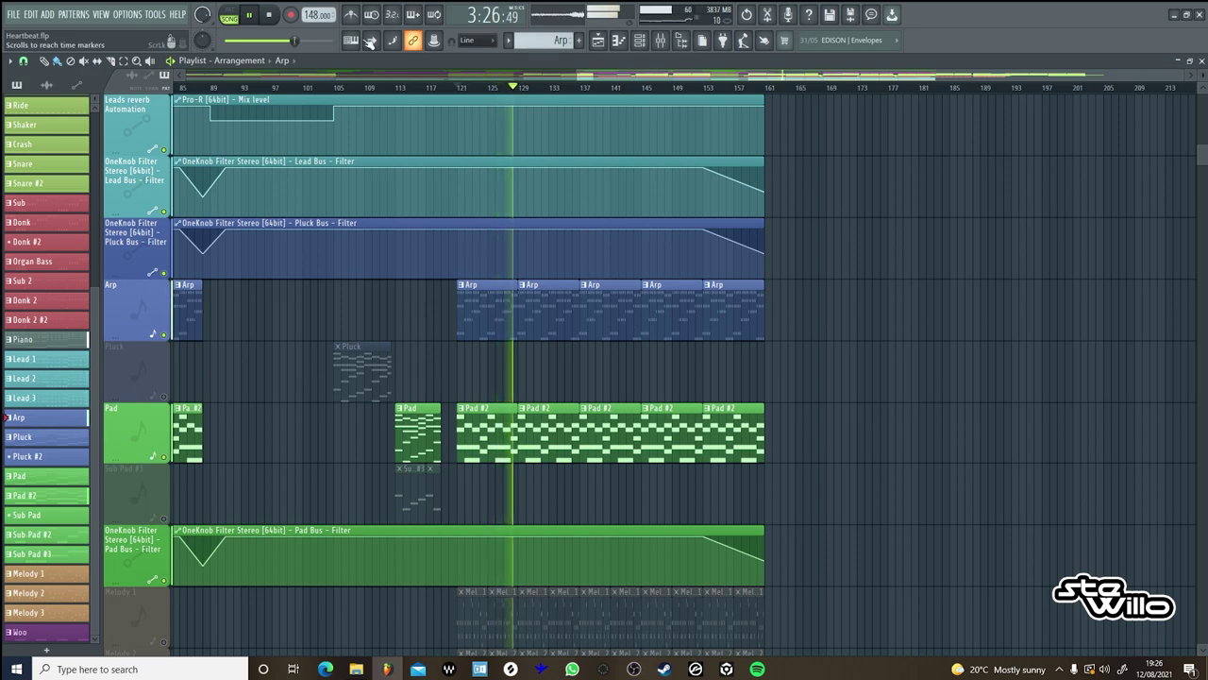
key(space)
Look over the playlist tracks, open the Piano clip at bar 121 in the piano roll, and show its chords from the first bar.
scroll(895, 397, down, 4)
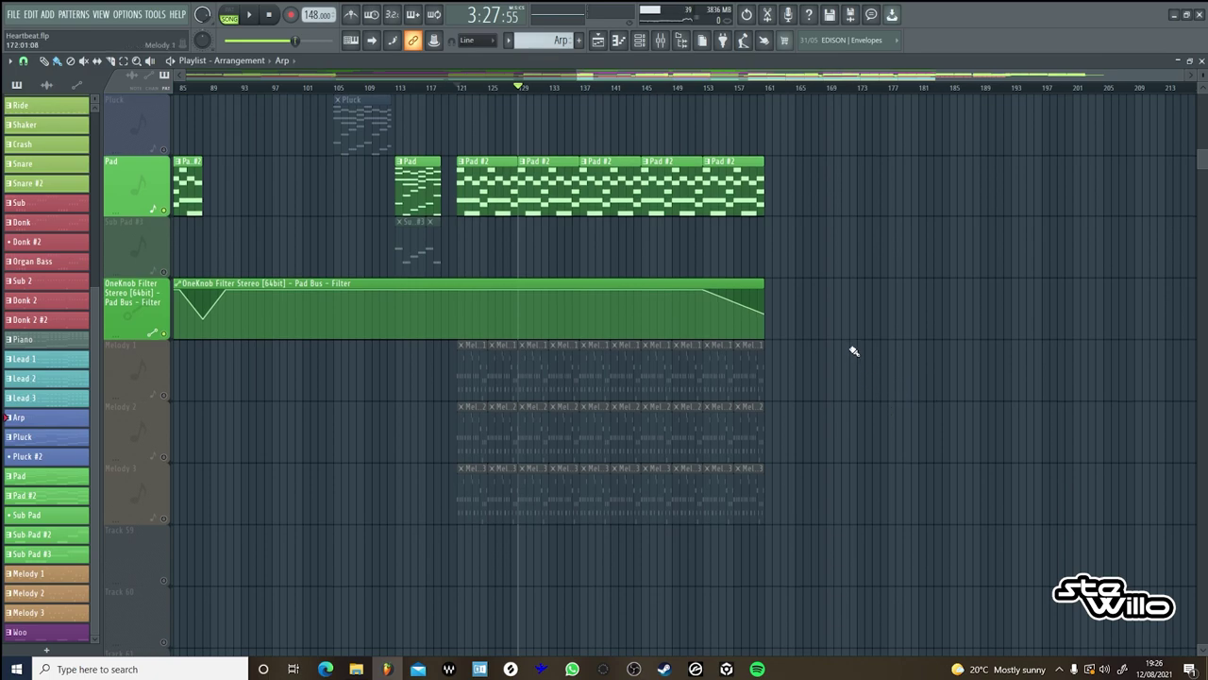
scroll(858, 421, up, 6)
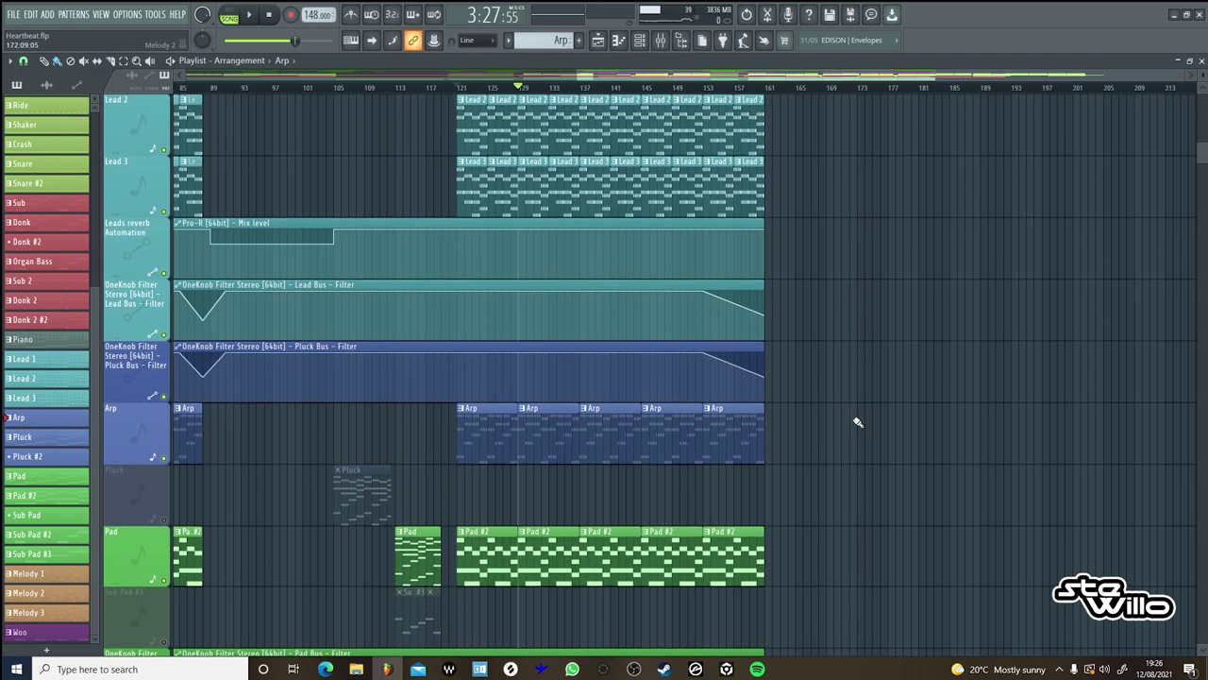
scroll(857, 421, up, 9)
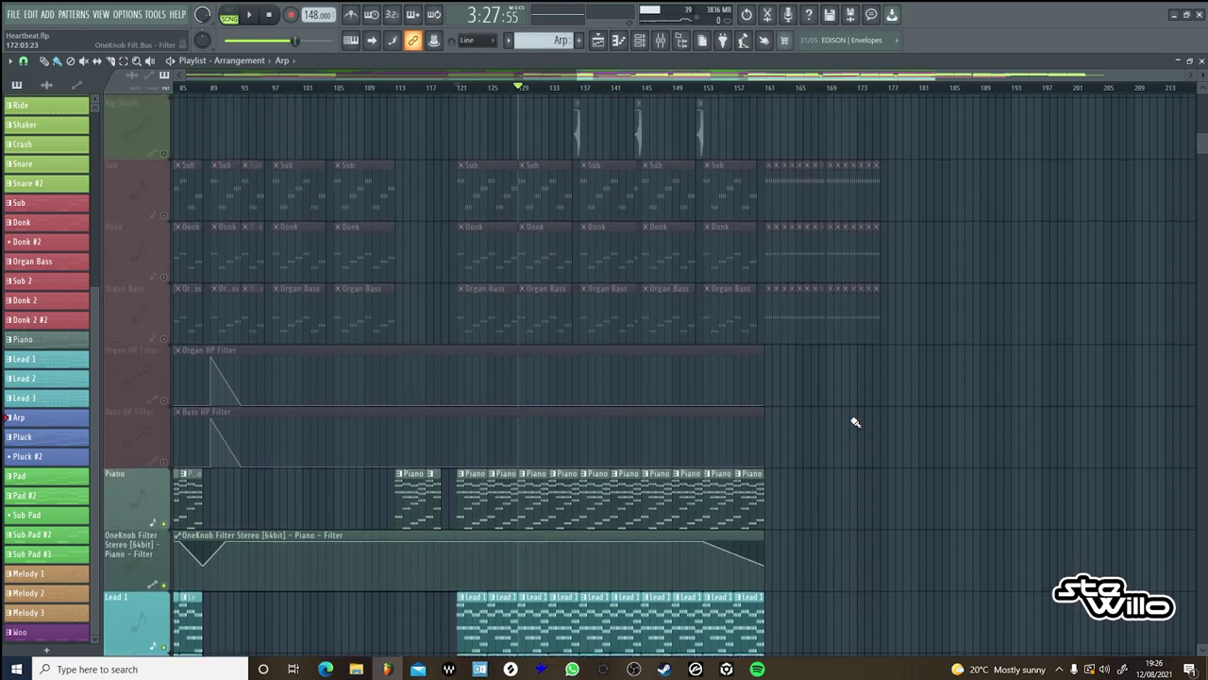
scroll(856, 422, up, 3)
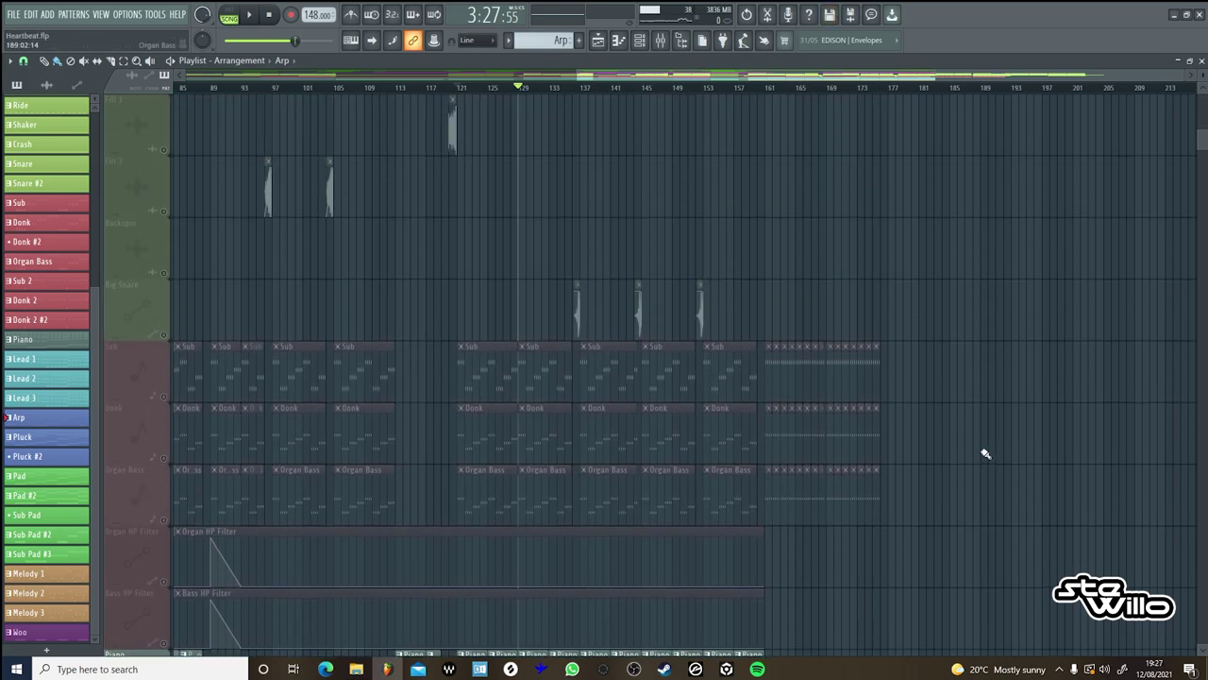
scroll(985, 454, down, 5)
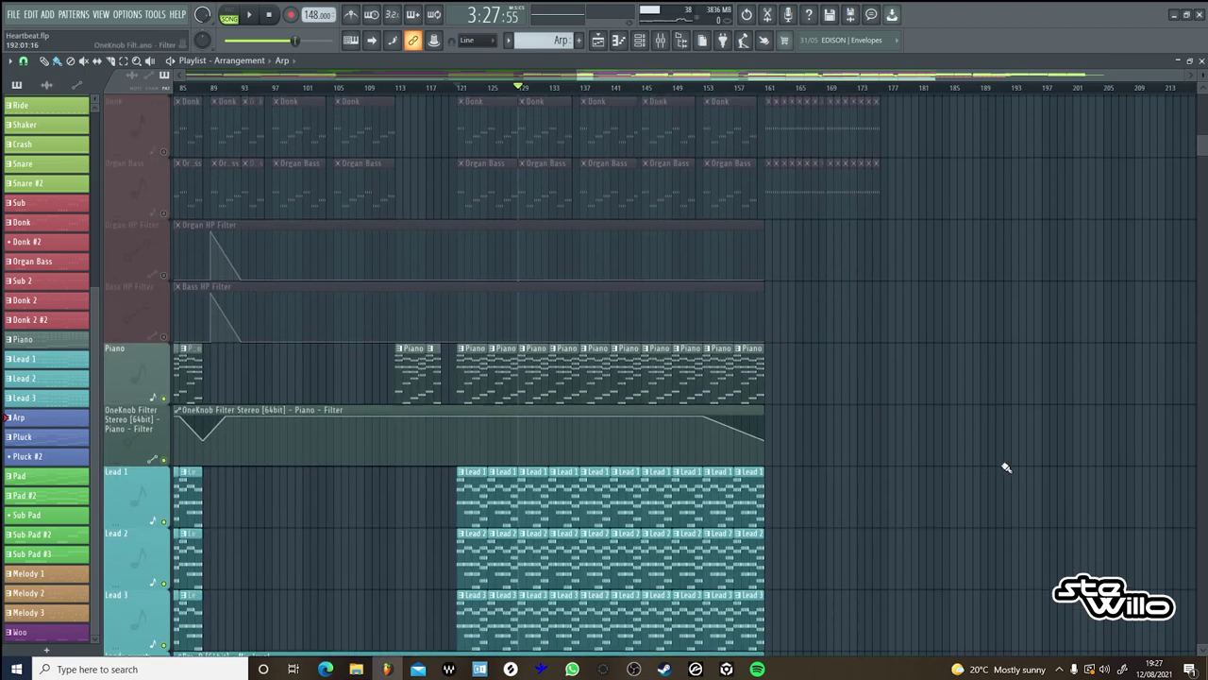
double_click(474, 363)
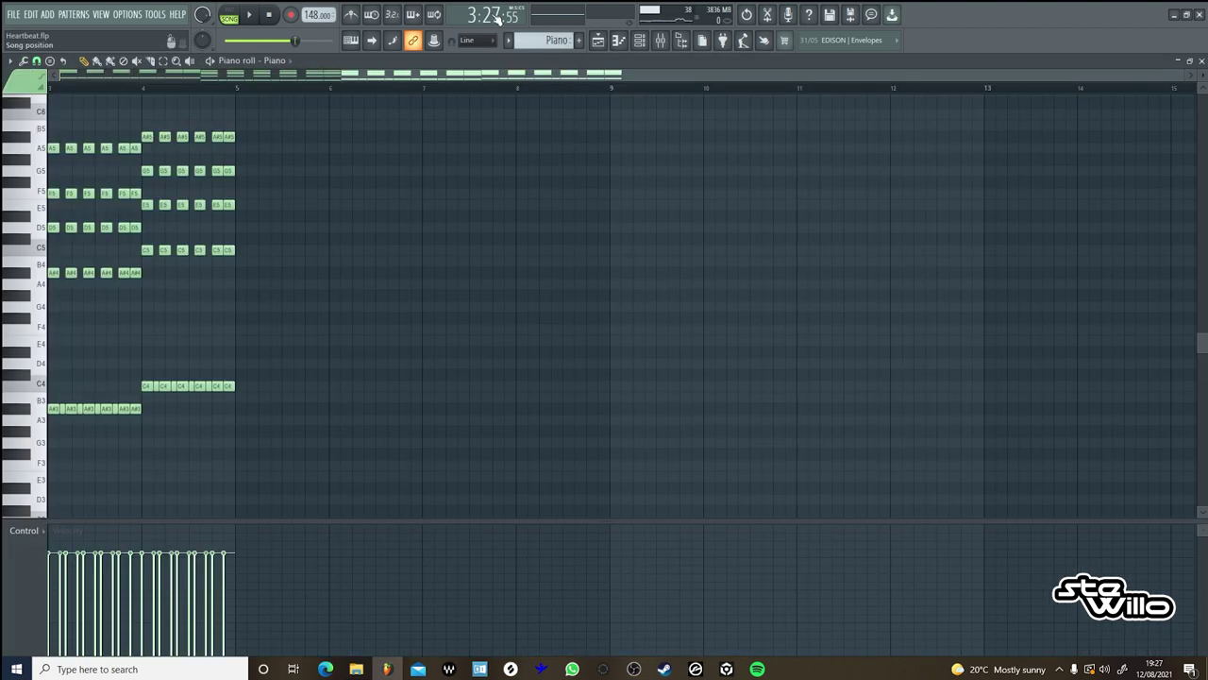
drag(567, 74, 4, 62)
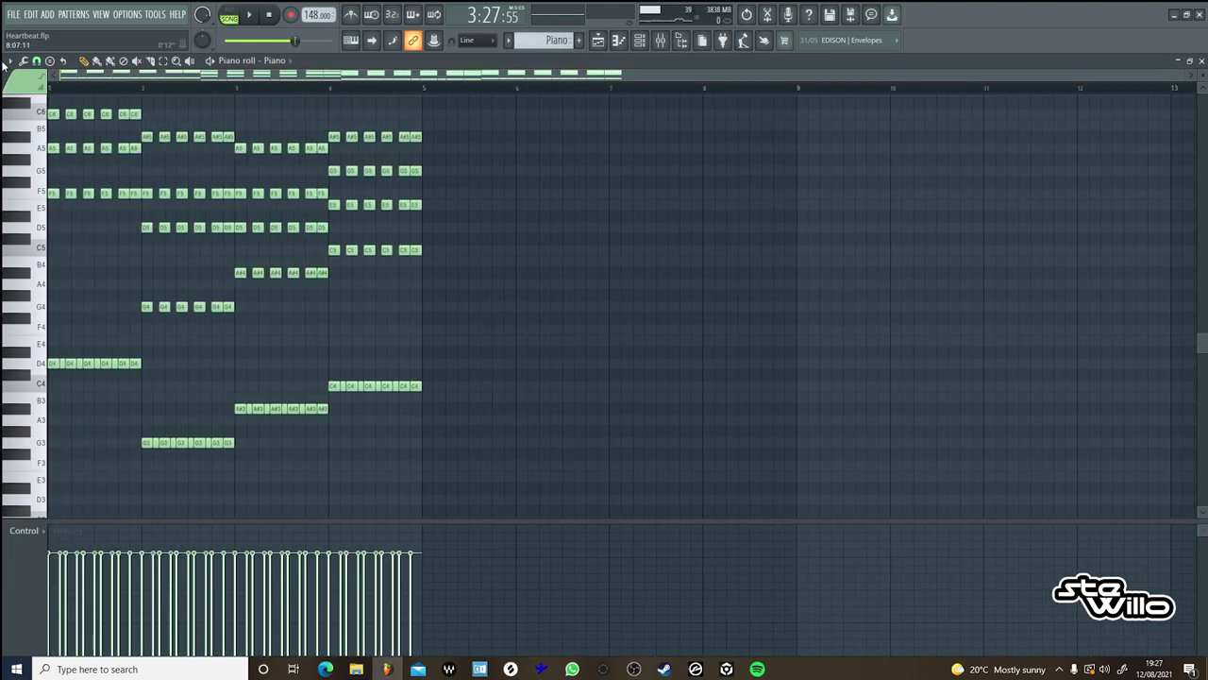
click(598, 42)
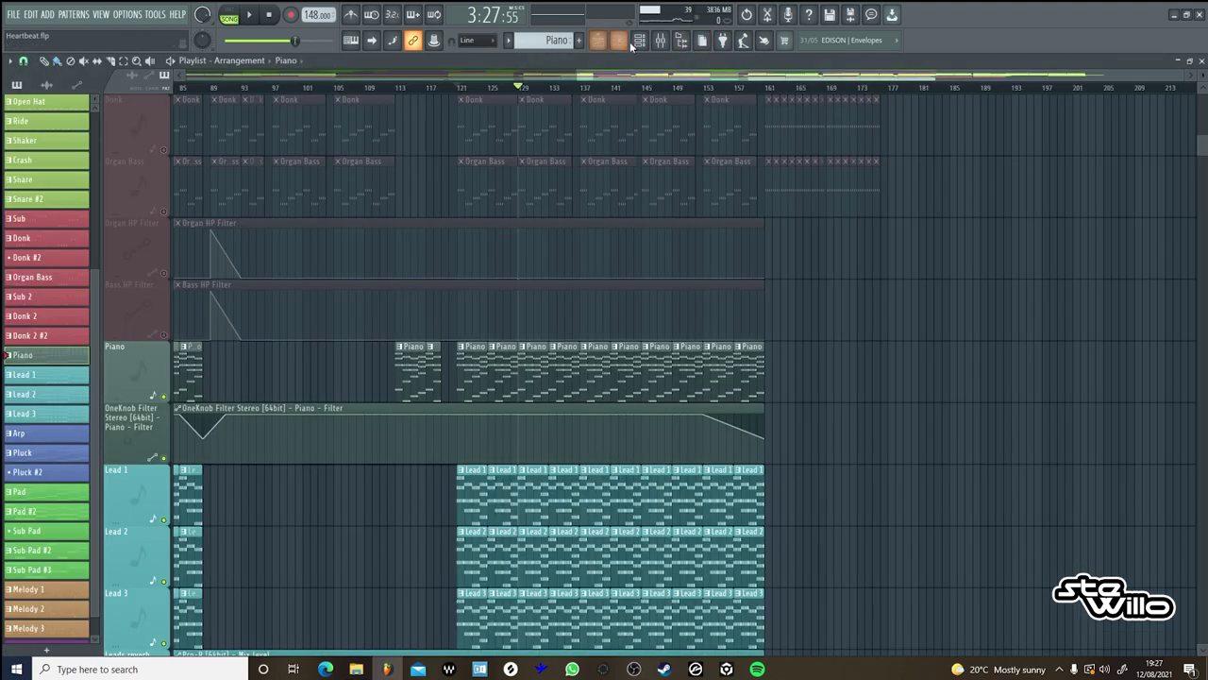
click(620, 41)
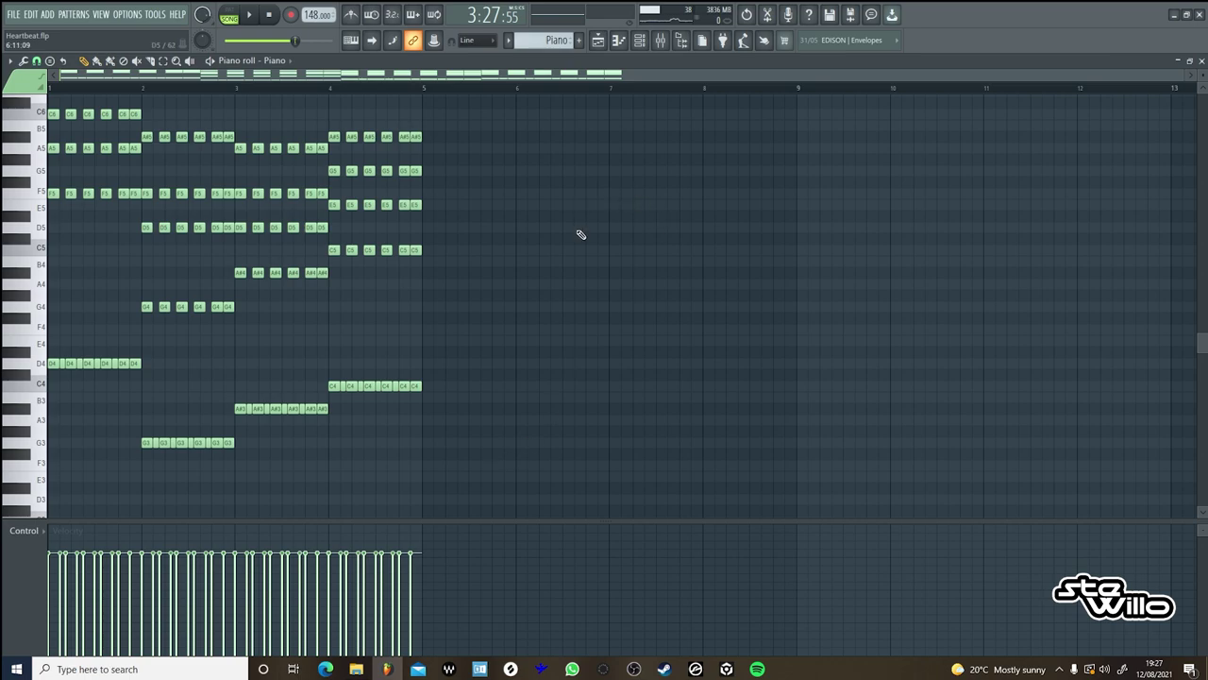
Open the Lead 1 clip from the playlist in the piano roll, view its notes from the start, and return to the playlist.
click(598, 41)
double_click(477, 492)
drag(417, 78, 4, 92)
click(599, 40)
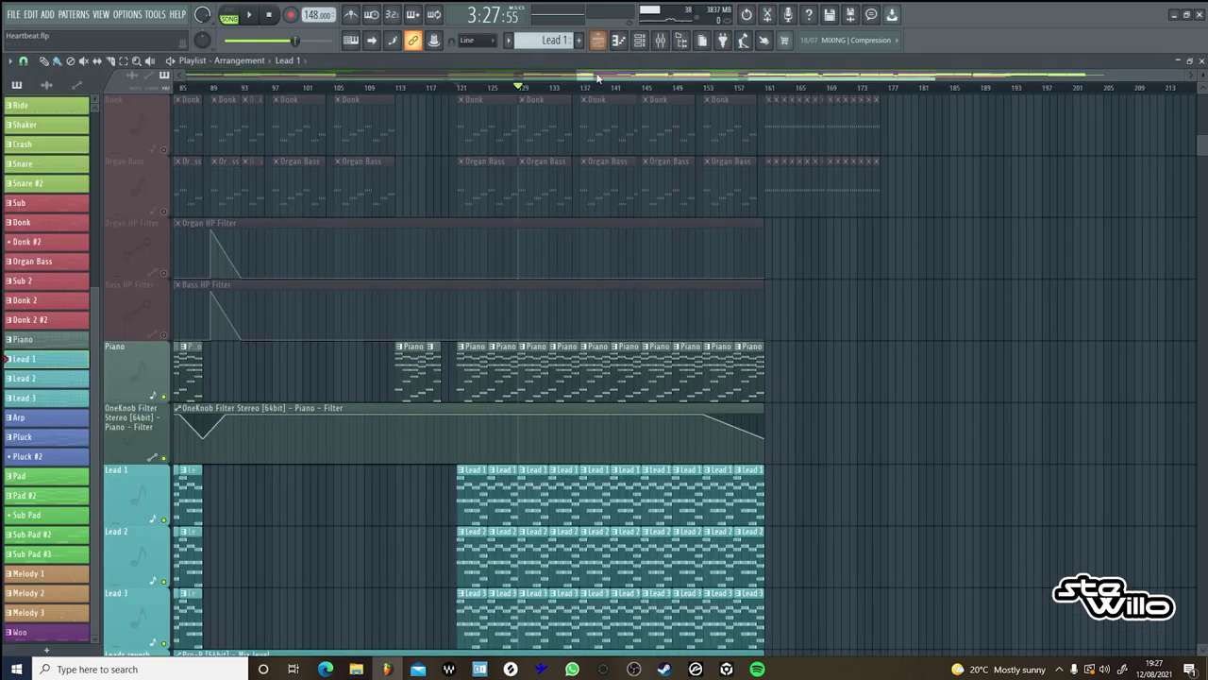
Open the Pad #2 clip at bar 121 in the piano roll, and bring its full chord sequence into view.
scroll(706, 386, down, 5)
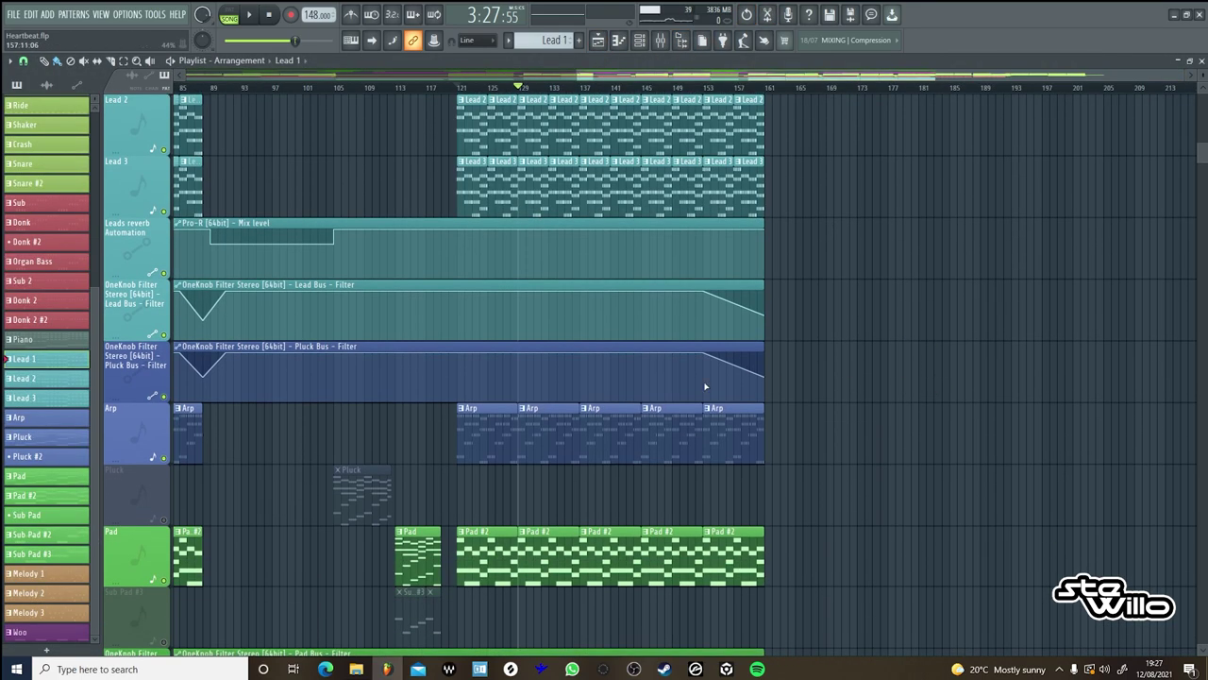
double_click(485, 550)
drag(404, 78, 19, 90)
scroll(566, 416, up, 2)
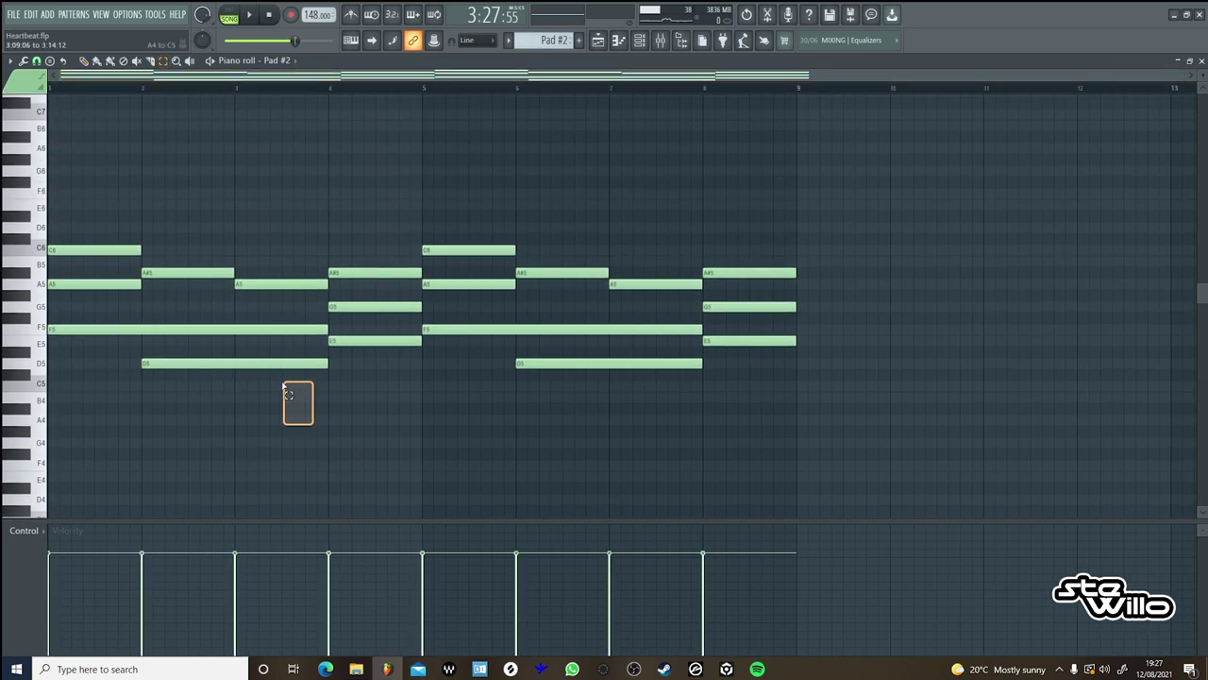
Try the D5 pad note starting at bar 2 one octave higher, and play the pattern in pattern mode.
click(273, 364)
key(ctrl+Up)
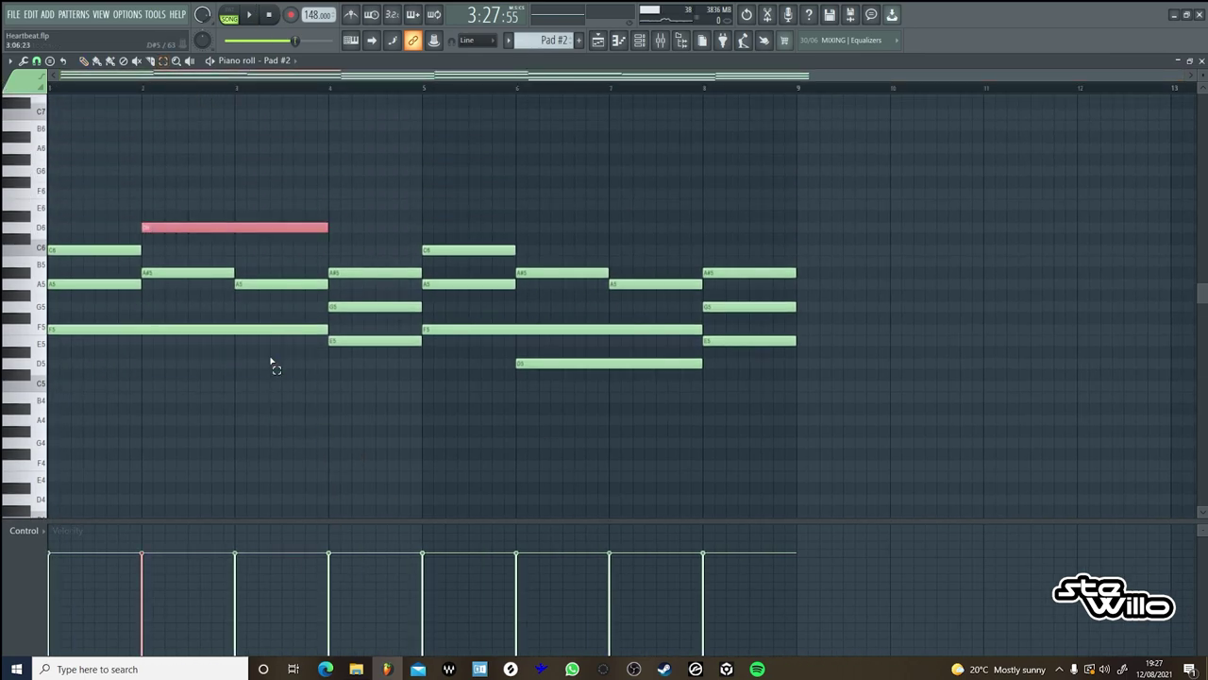
click(229, 14)
click(249, 14)
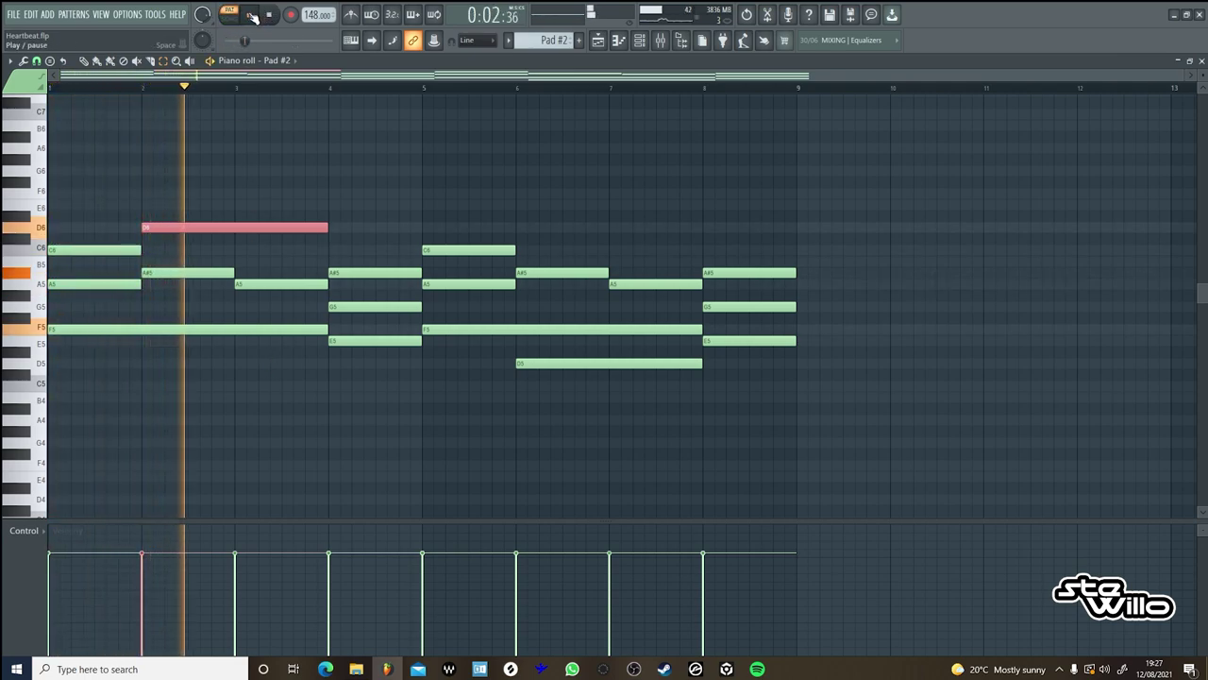
click(251, 16)
Move the selected pad note back down one octave, and replay the pattern from the start to compare the voicing.
key(ctrl+Down)
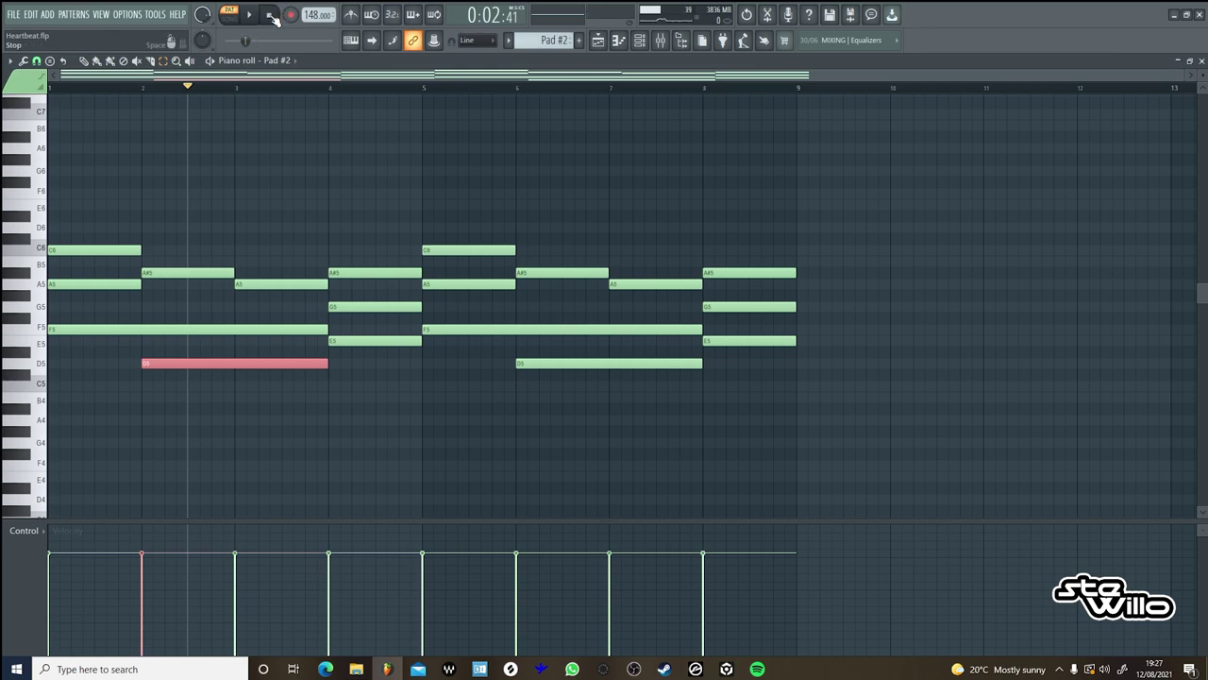
click(270, 15)
key(space)
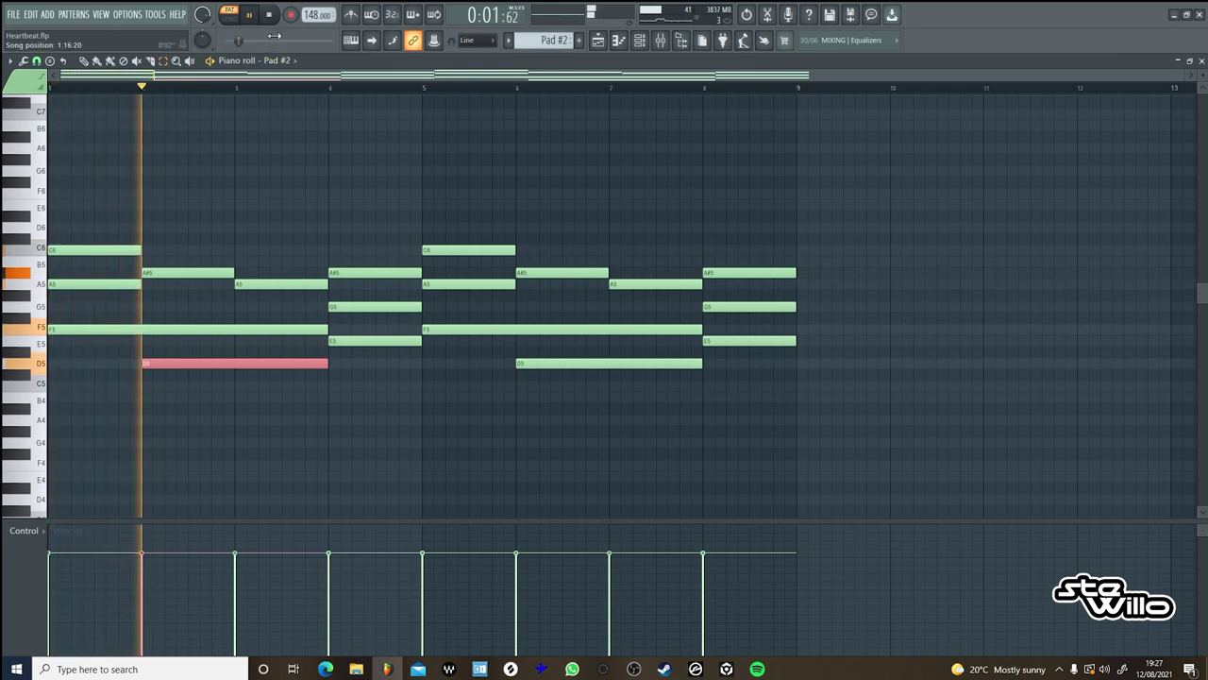
key(space)
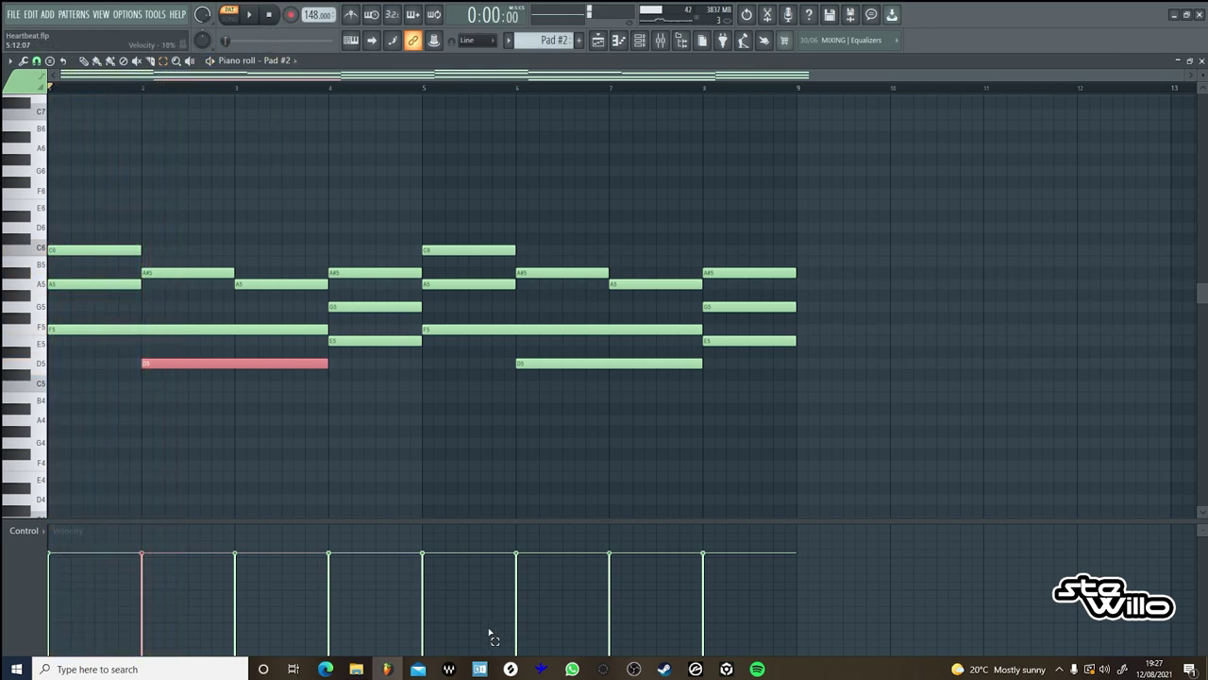
Return to the playlist, solo the Melody 1 track, and play it in song mode from bar 121.
click(598, 38)
scroll(871, 342, down, 8)
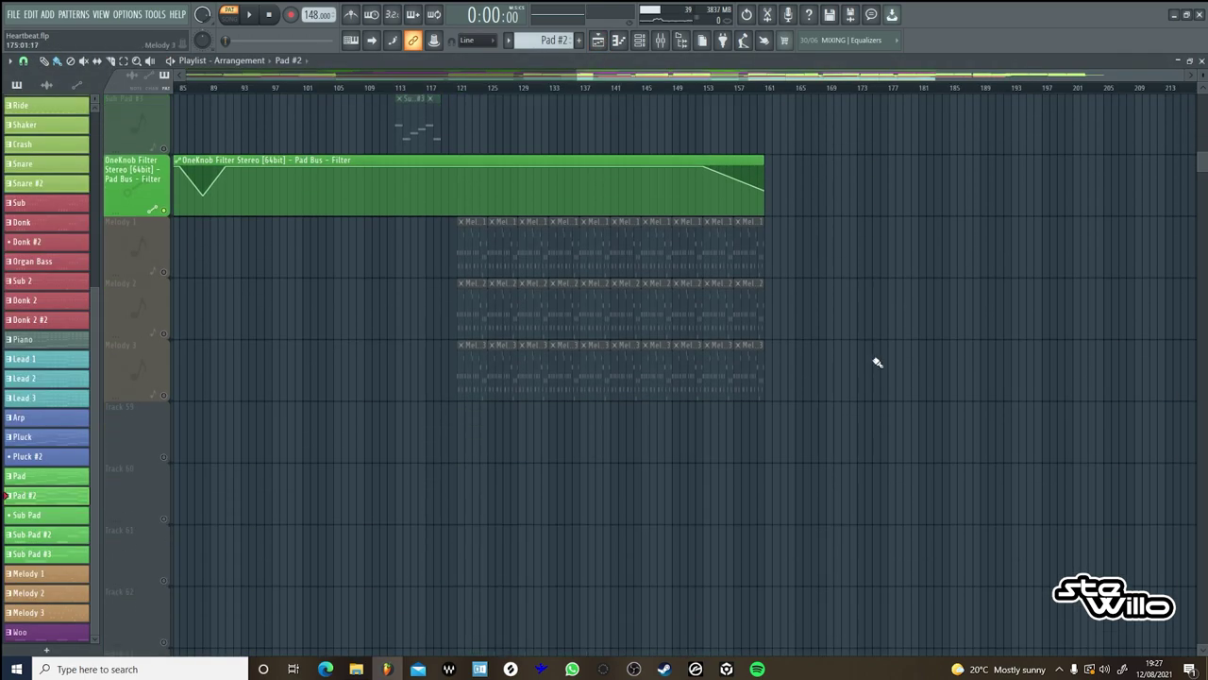
ctrl+click(163, 272)
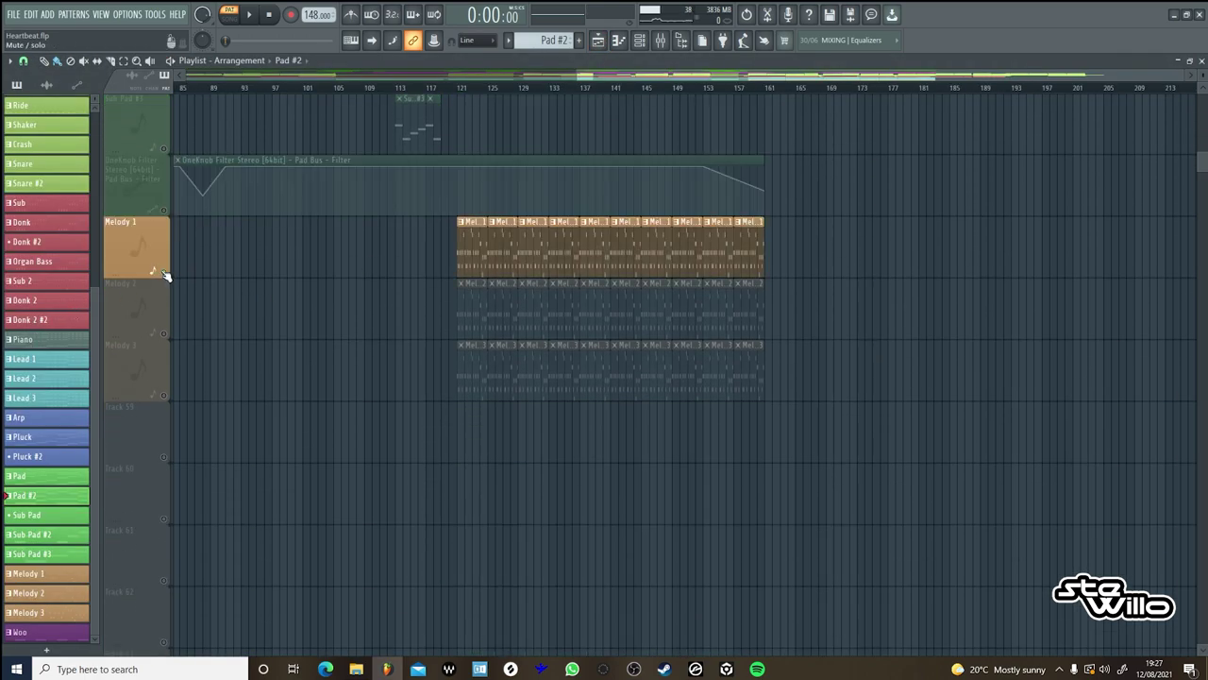
click(458, 89)
key(space)
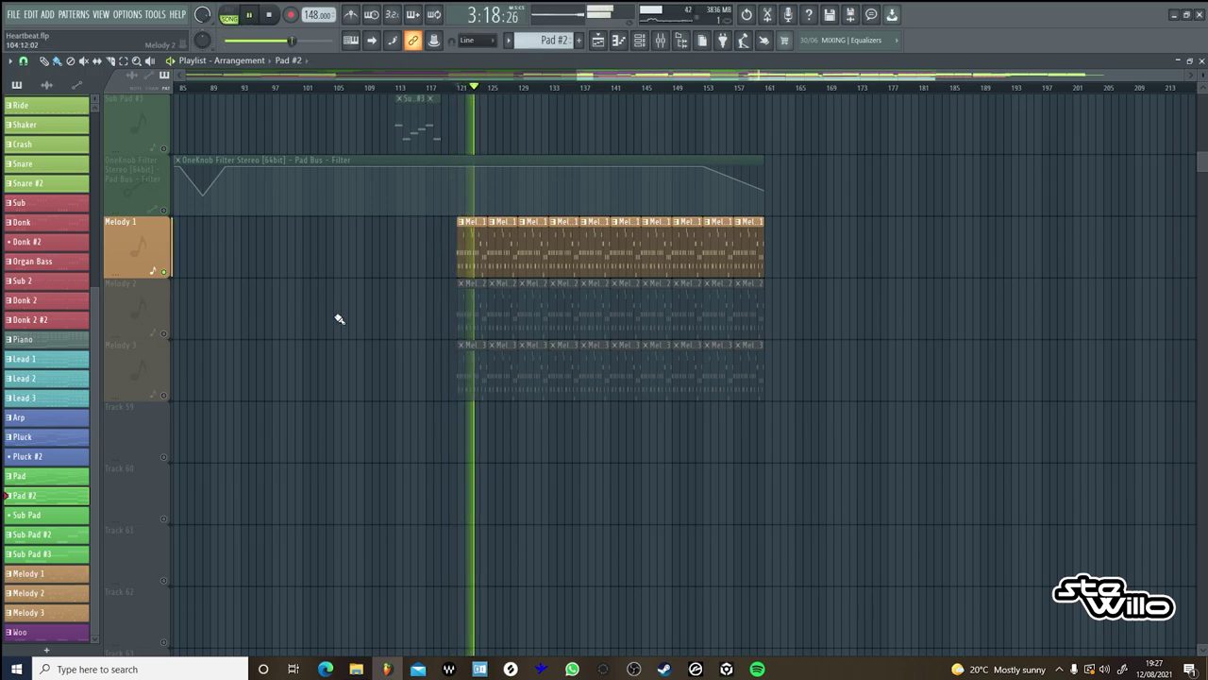
key(space)
Enable the Melody 2 track in place of Melody 1, and play it on its own.
click(165, 333)
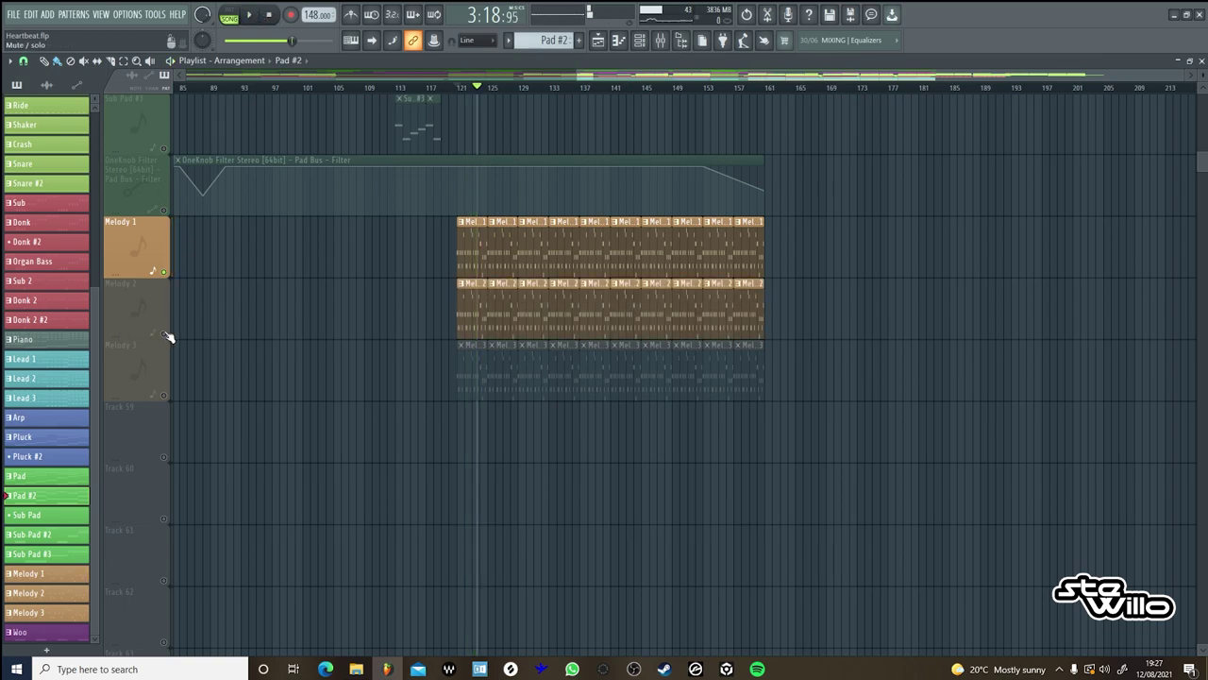
click(164, 272)
click(251, 15)
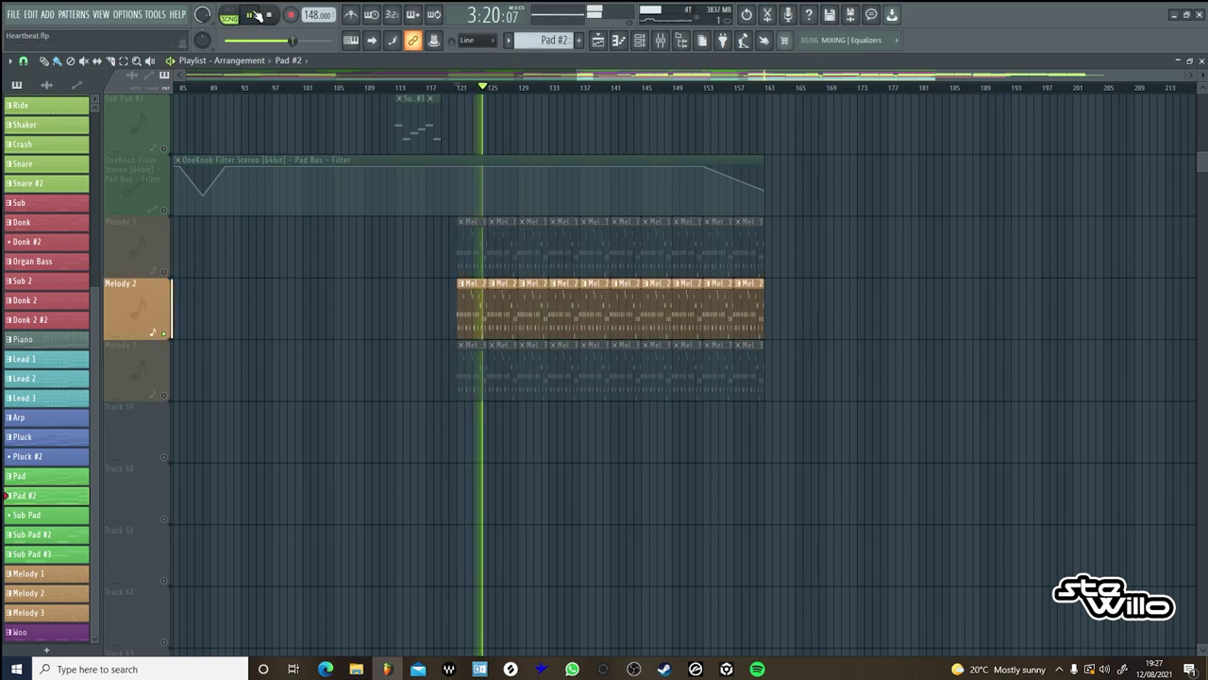
key(space)
Enable the Melody 3 track in place of Melody 2, play it on its own, and stop playback.
click(164, 395)
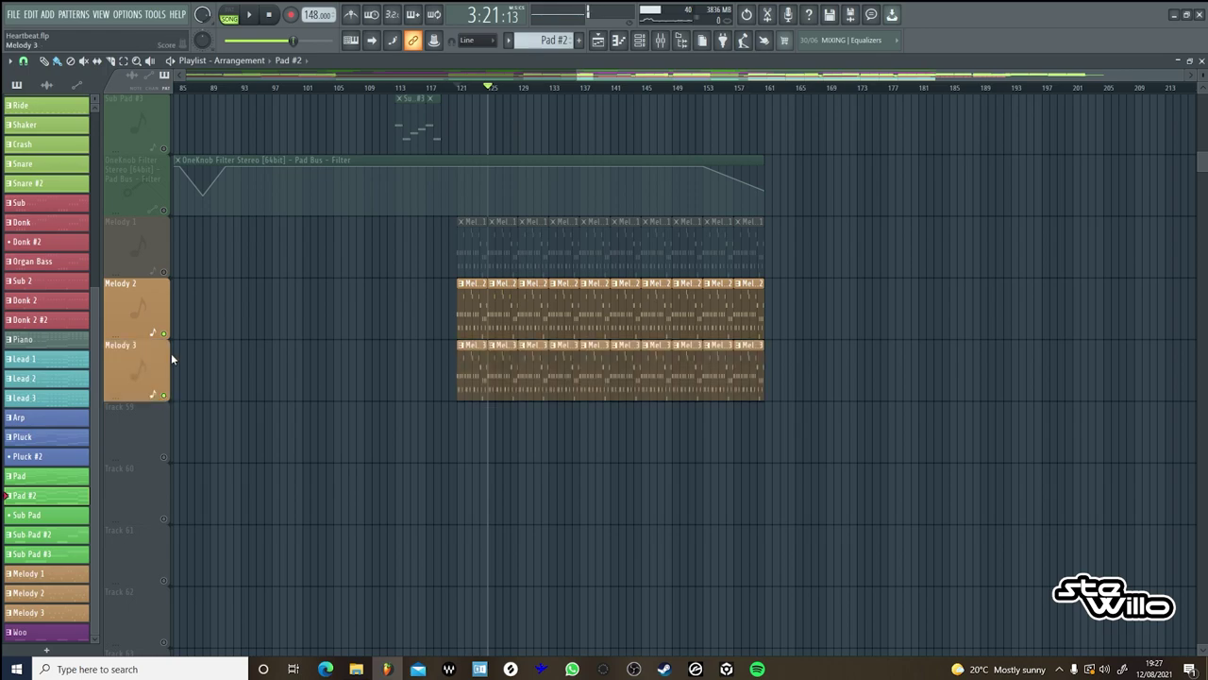
click(164, 333)
click(251, 14)
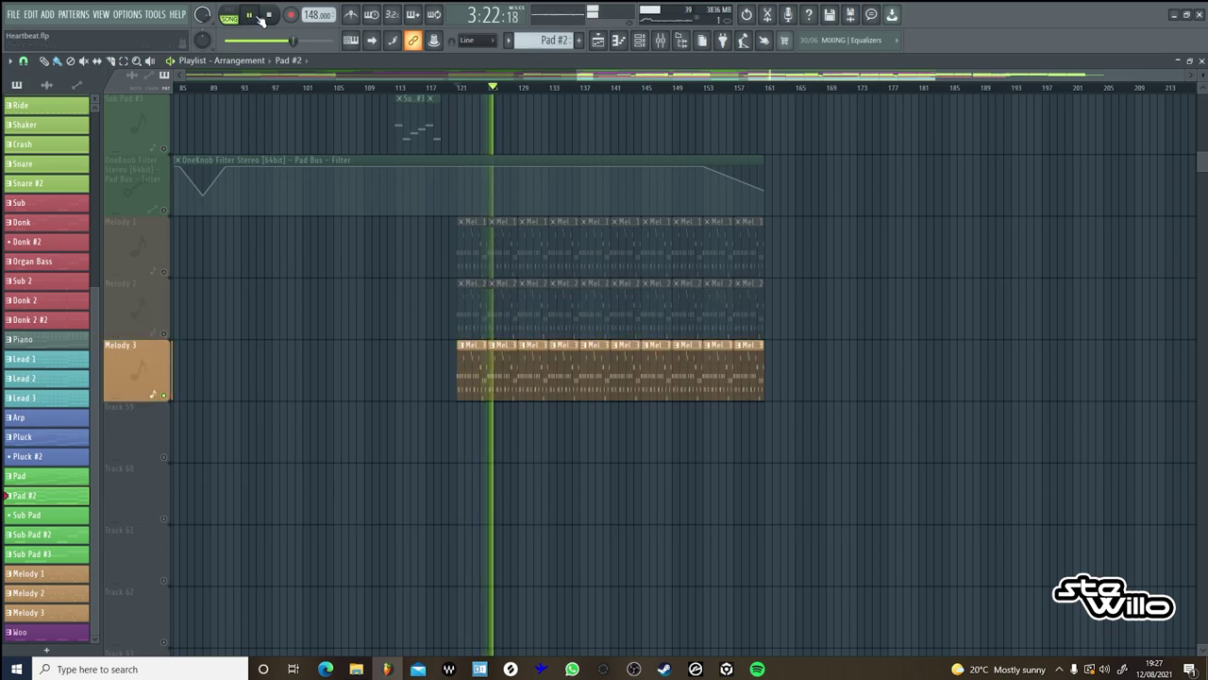
click(268, 15)
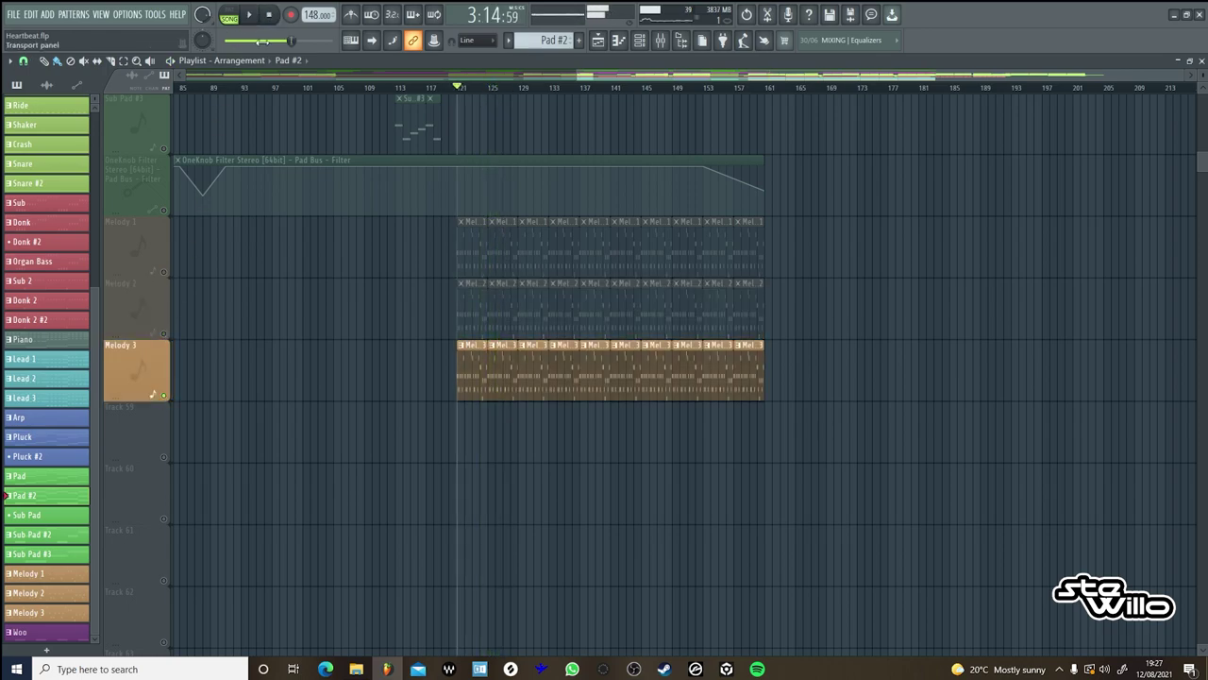
Enable Melody 2 and Melody 1 alongside Melody 3, and play the three melody layers together.
click(165, 334)
click(164, 272)
click(251, 14)
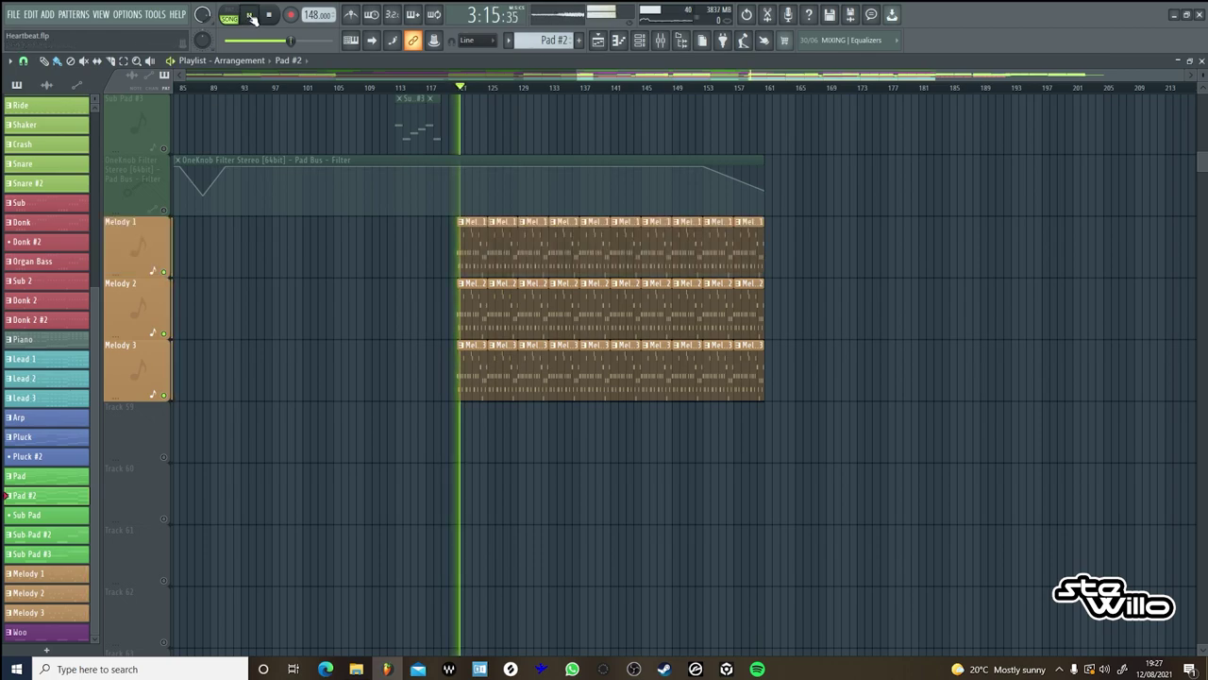
scroll(873, 351, up, 2)
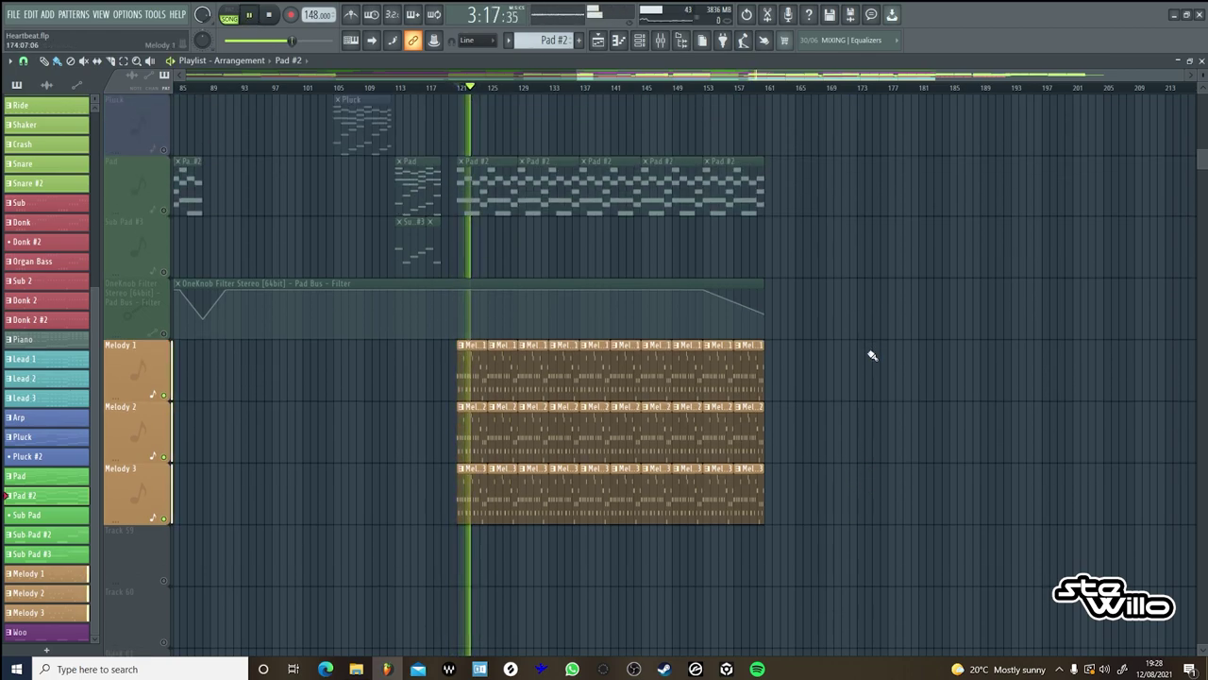
key(space)
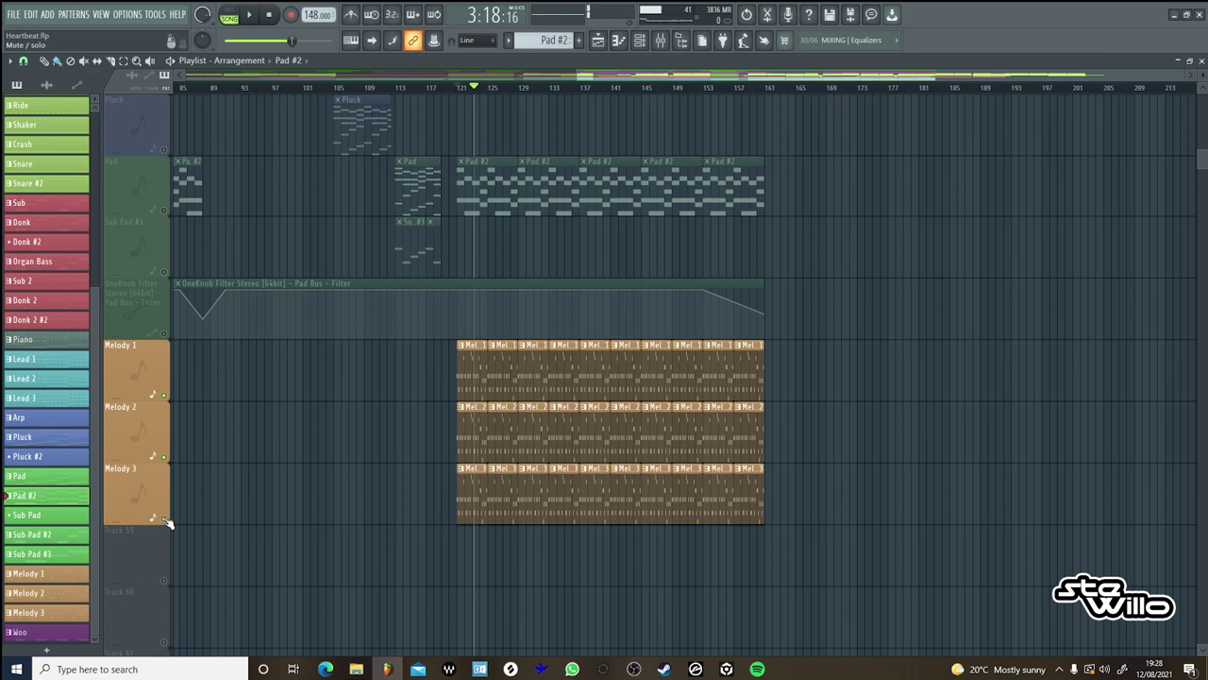
Re-enable all playlist tracks, play the full mix with the melody layers, and stop playback.
right_click(166, 519)
right_click(165, 519)
click(250, 14)
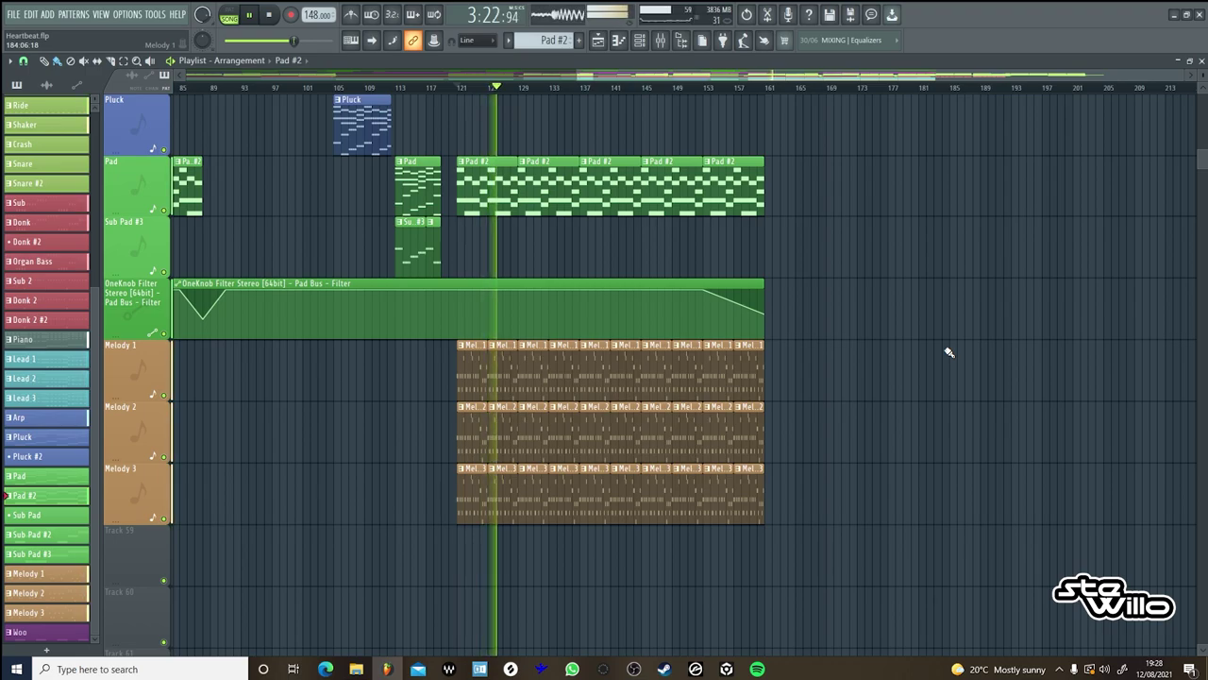
scroll(999, 398, up, 5)
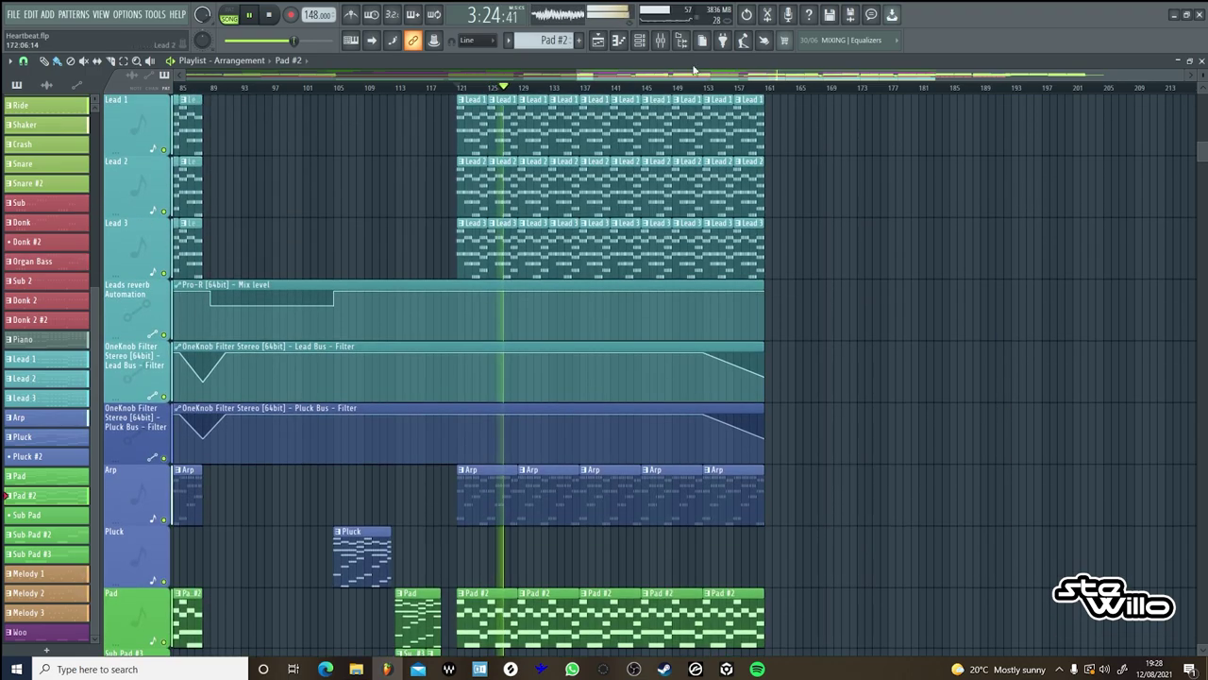
click(251, 15)
Open the Melody 1 pattern's notes and channel, and display the mixer track it is routed to.
scroll(916, 513, down, 4)
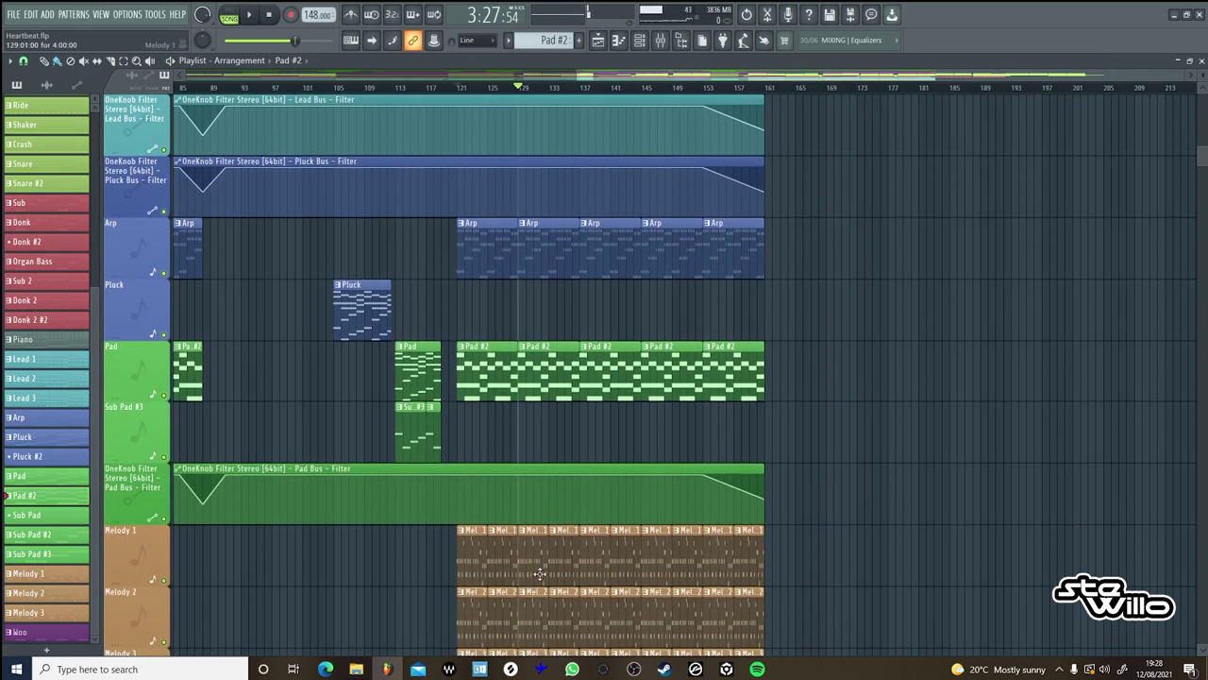
double_click(540, 573)
click(632, 41)
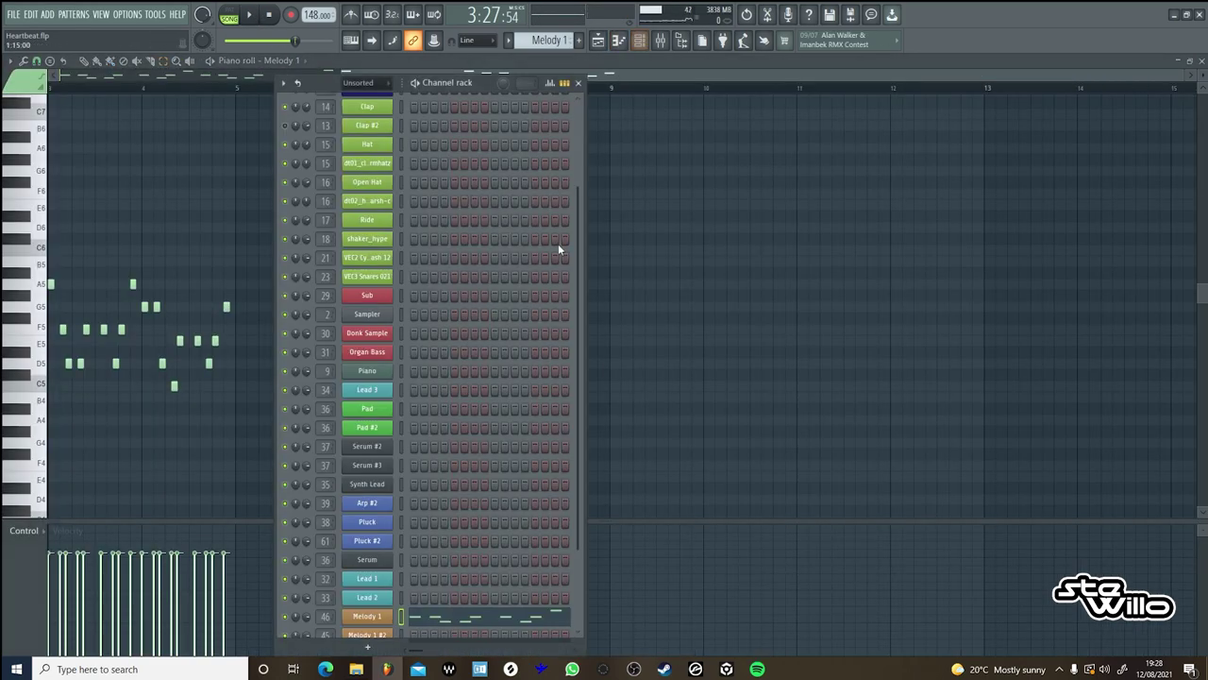
double_click(326, 615)
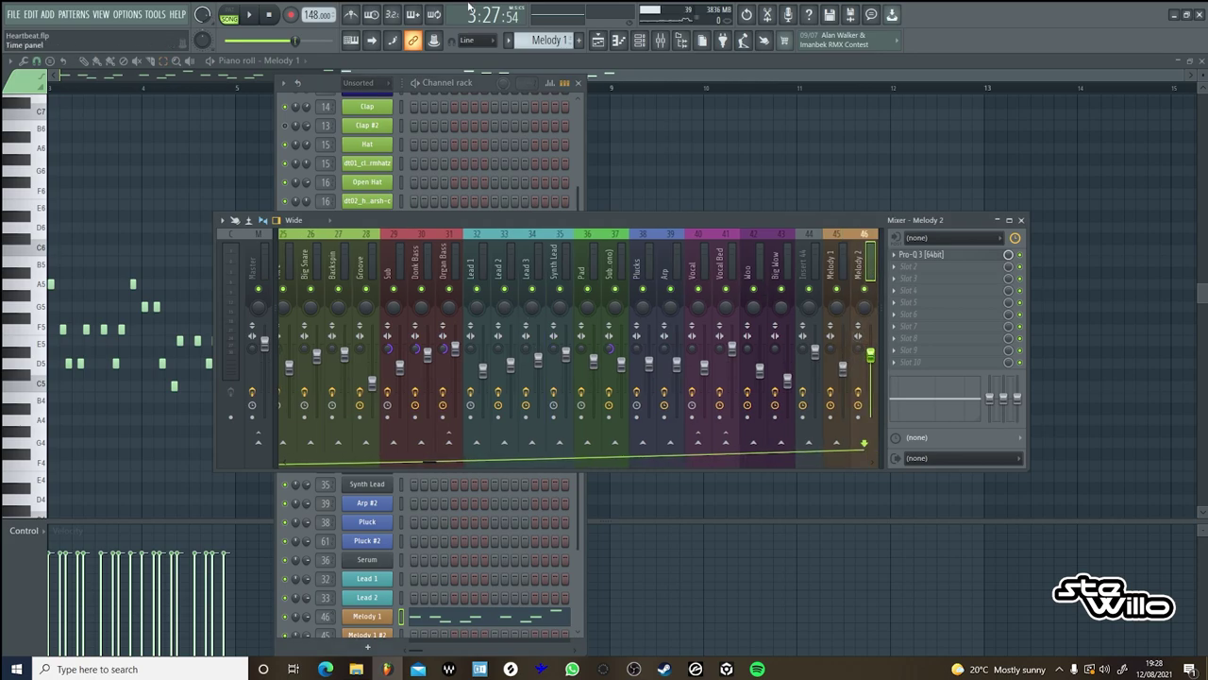
Return to the playlist, play the full mix with the tracks shrunk to overview height, and stop playback.
click(599, 41)
click(249, 15)
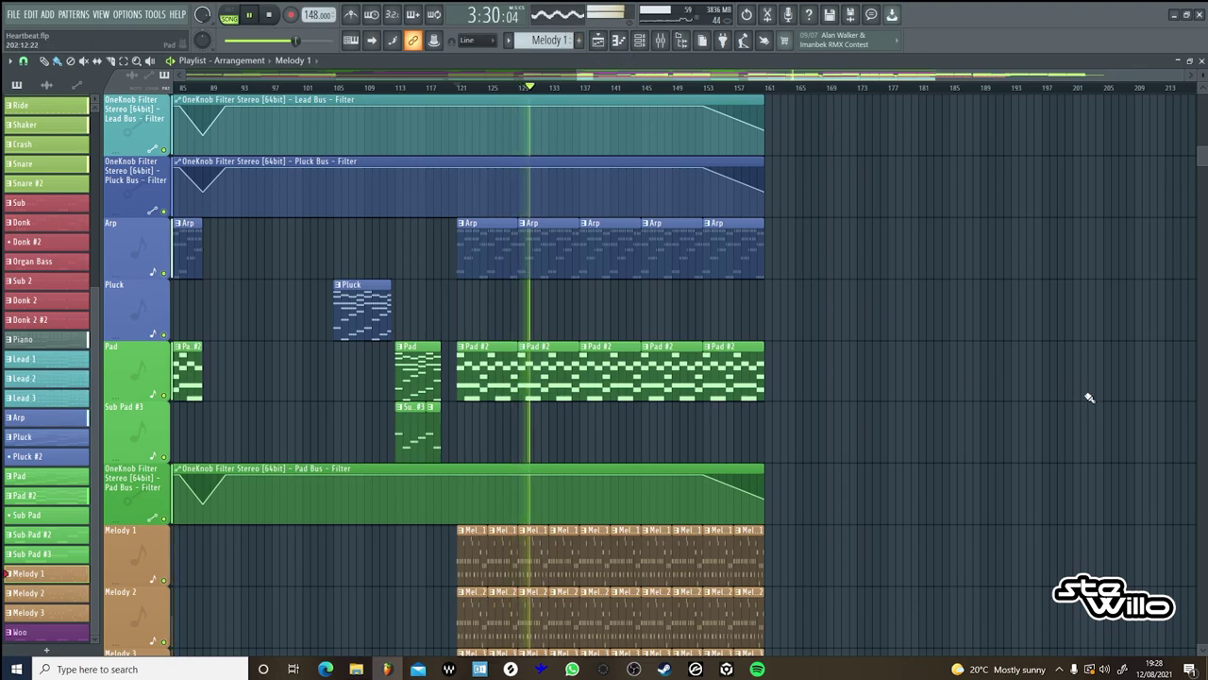
scroll(1009, 447, up, 6)
scroll(1010, 447, up, 10)
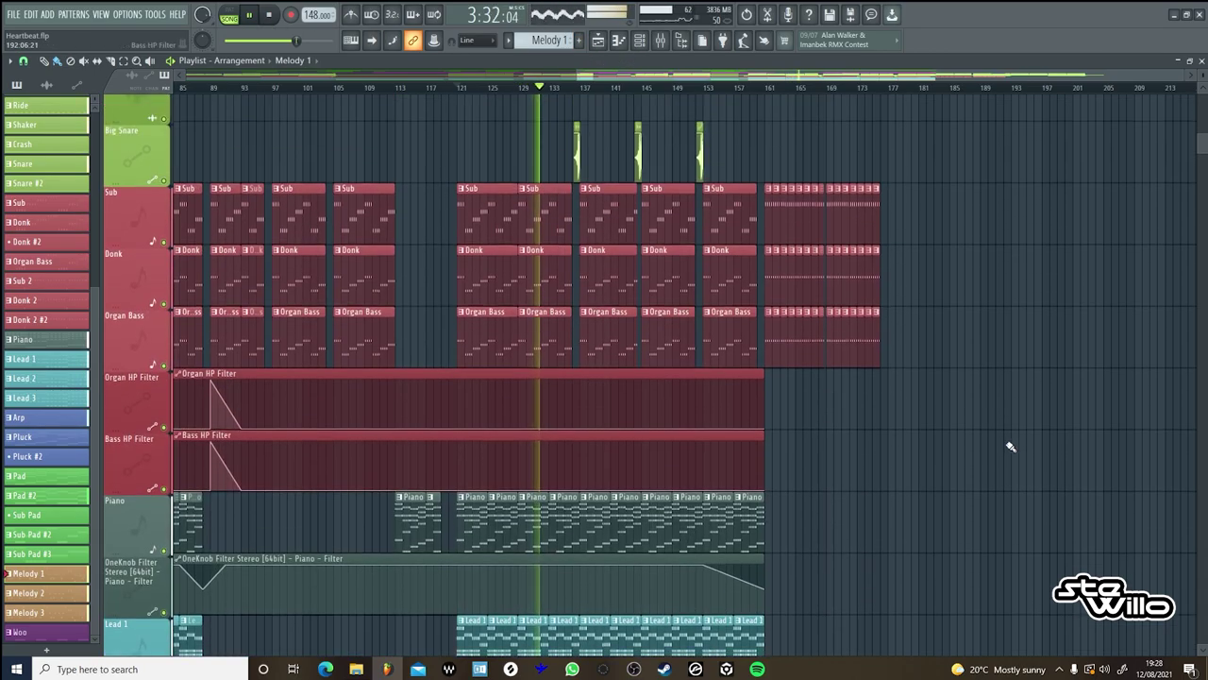
scroll(1096, 436, up, 3)
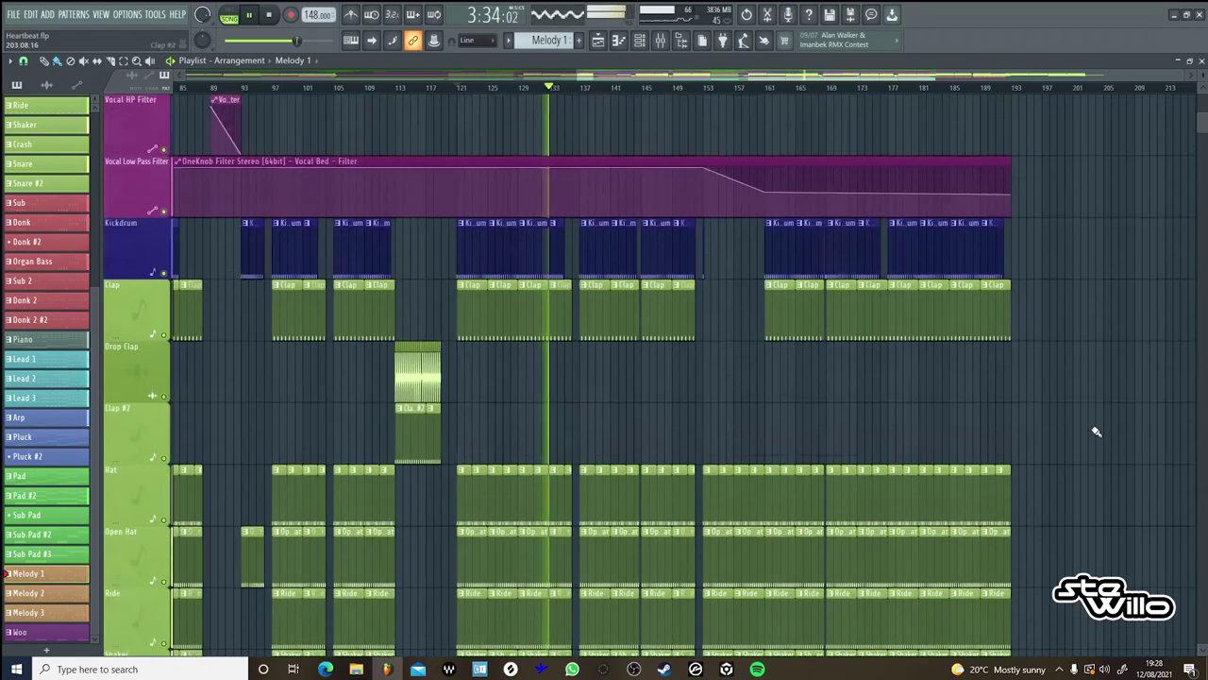
scroll(1092, 426, down, 2)
drag(1202, 101, 1201, 118)
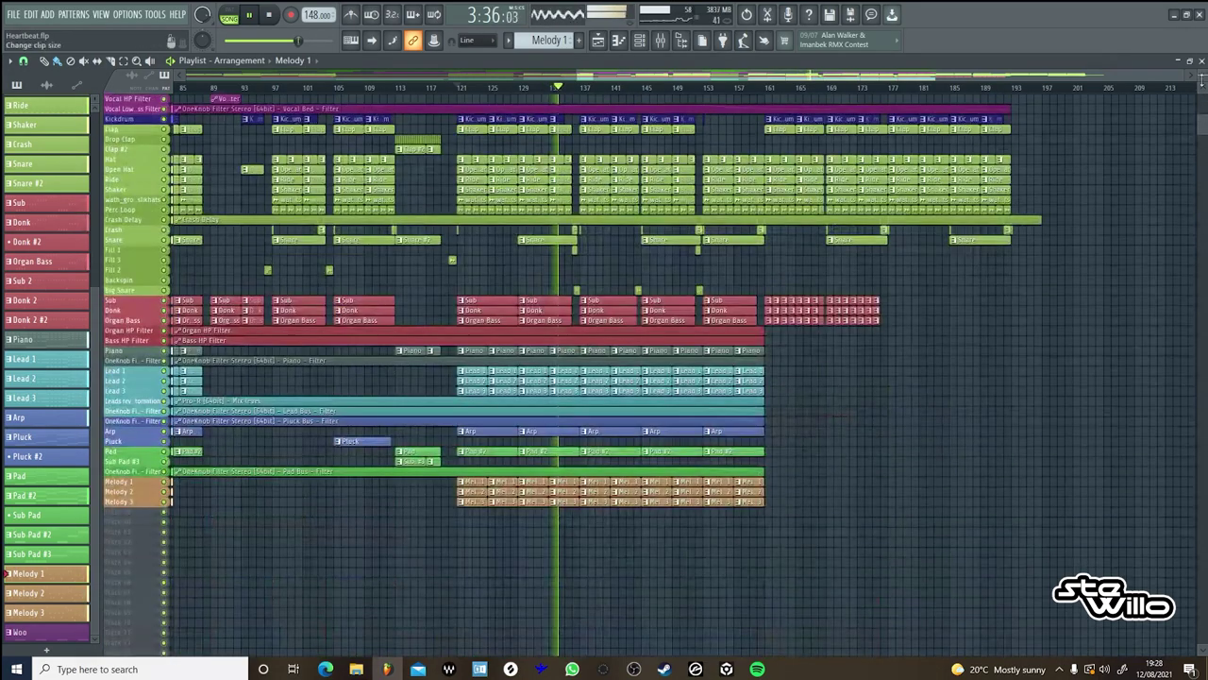
scroll(930, 404, up, 2)
scroll(1101, 248, up, 4)
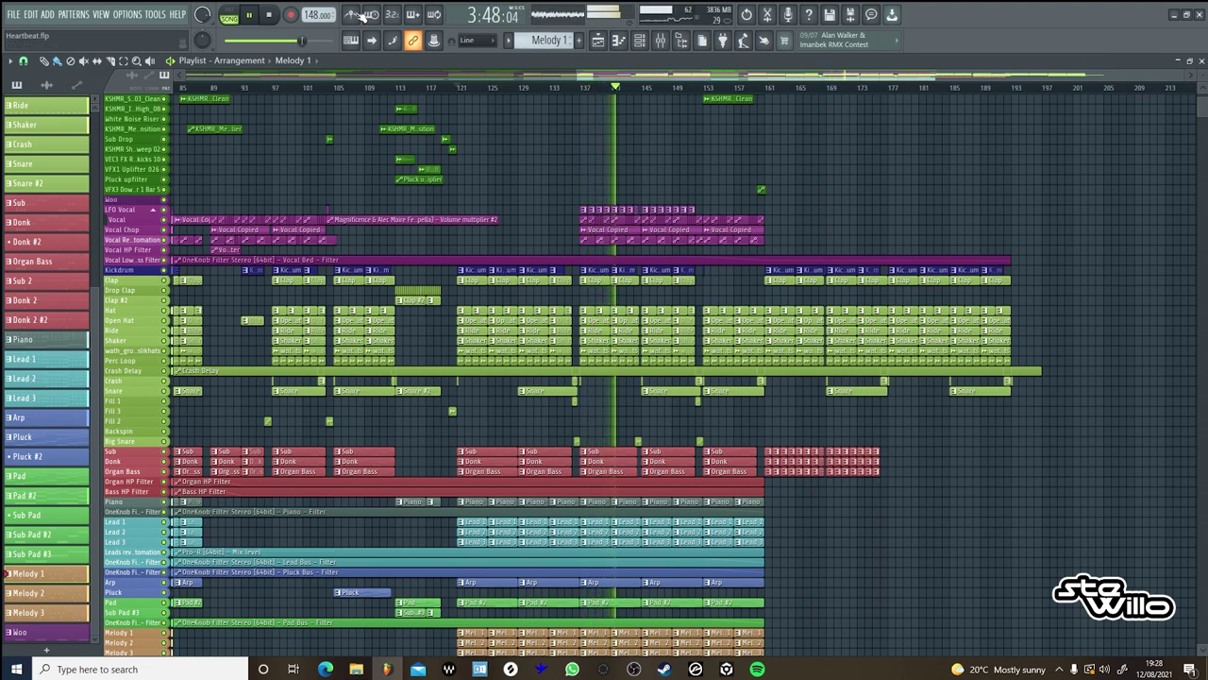
key(space)
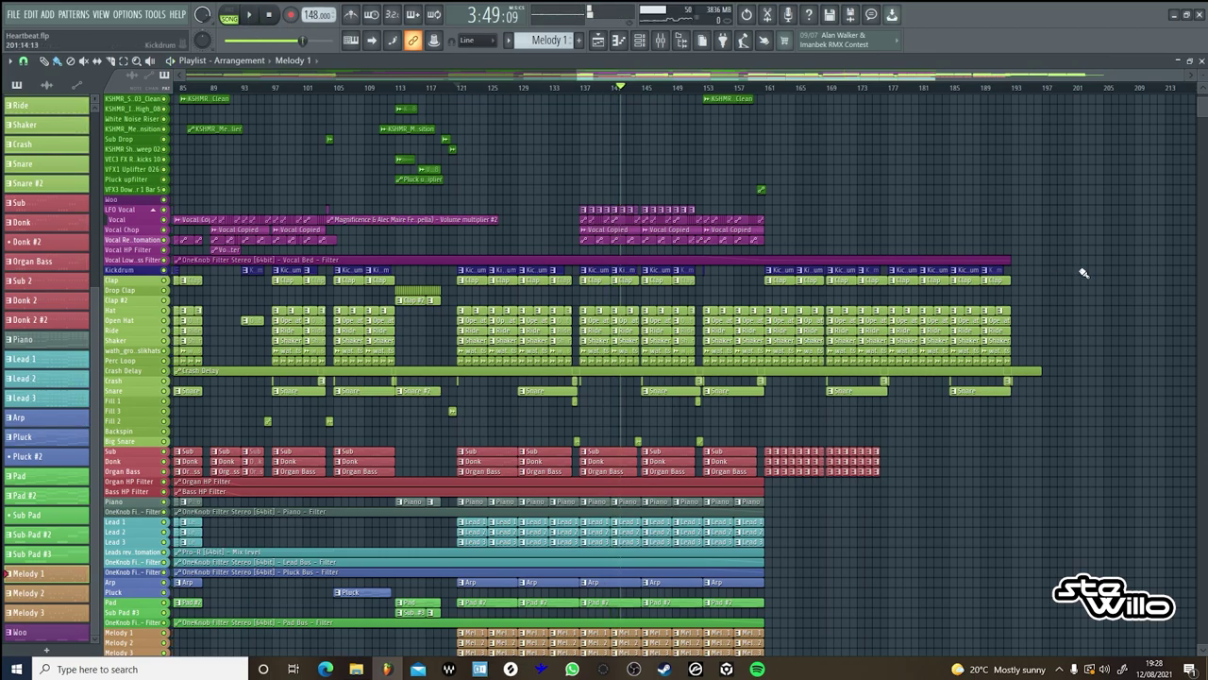
Examine the effects tracks from bar 1 onwards at enlarged height, from the mix bus automation down to the vocals.
scroll(1085, 278, down, 5)
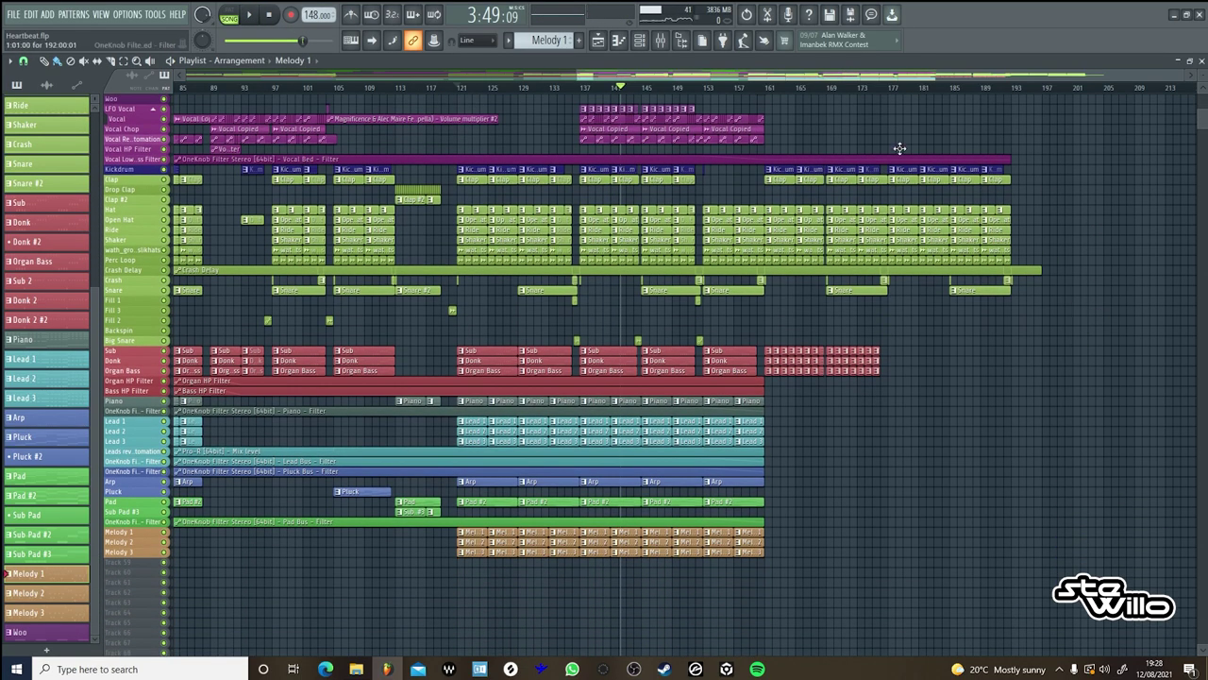
drag(815, 76, 349, 93)
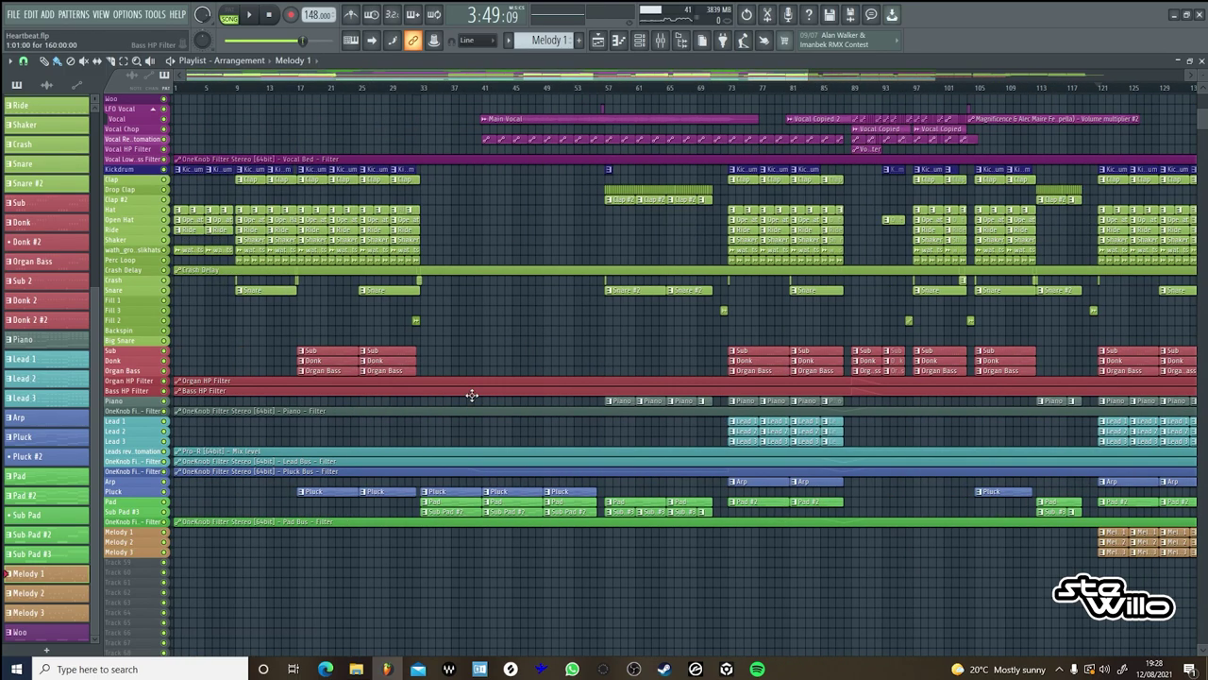
scroll(477, 399, up, 6)
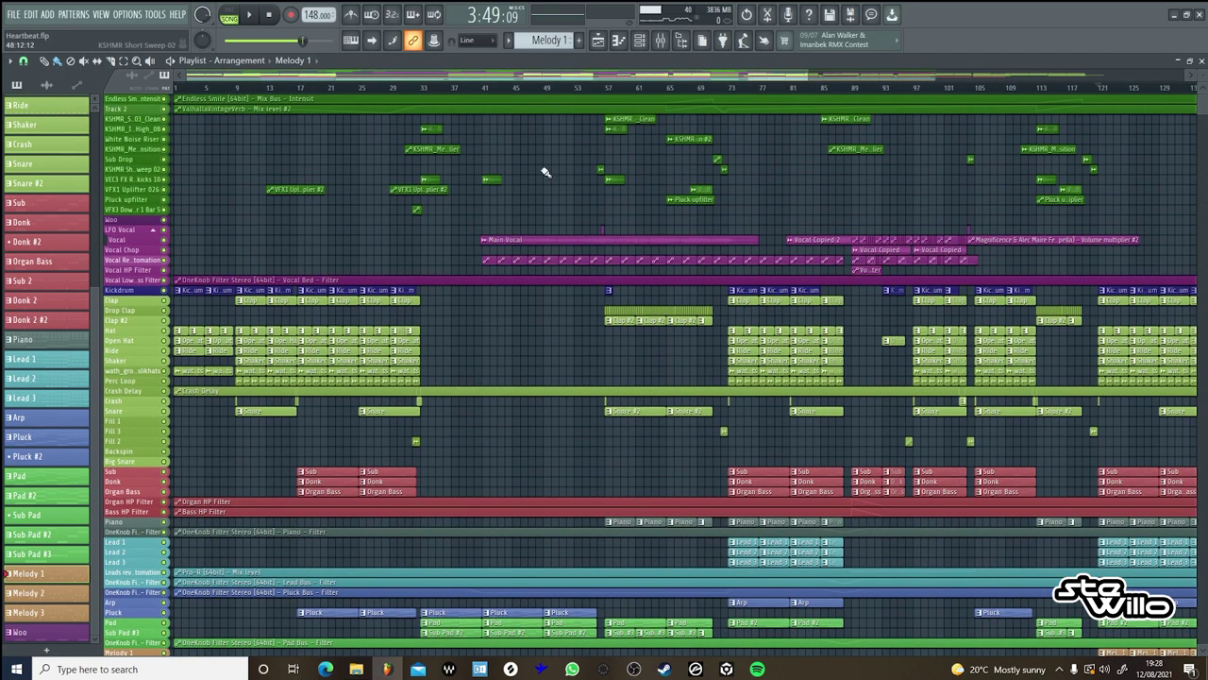
drag(1203, 76, 1200, 104)
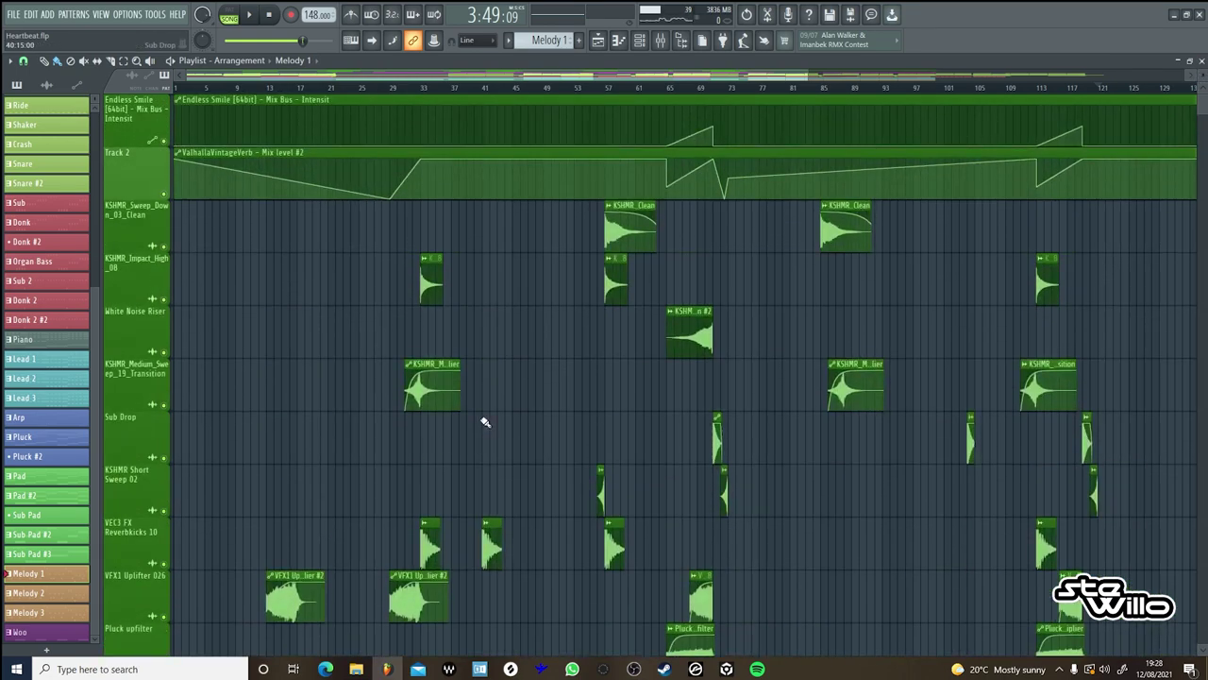
scroll(553, 383, down, 3)
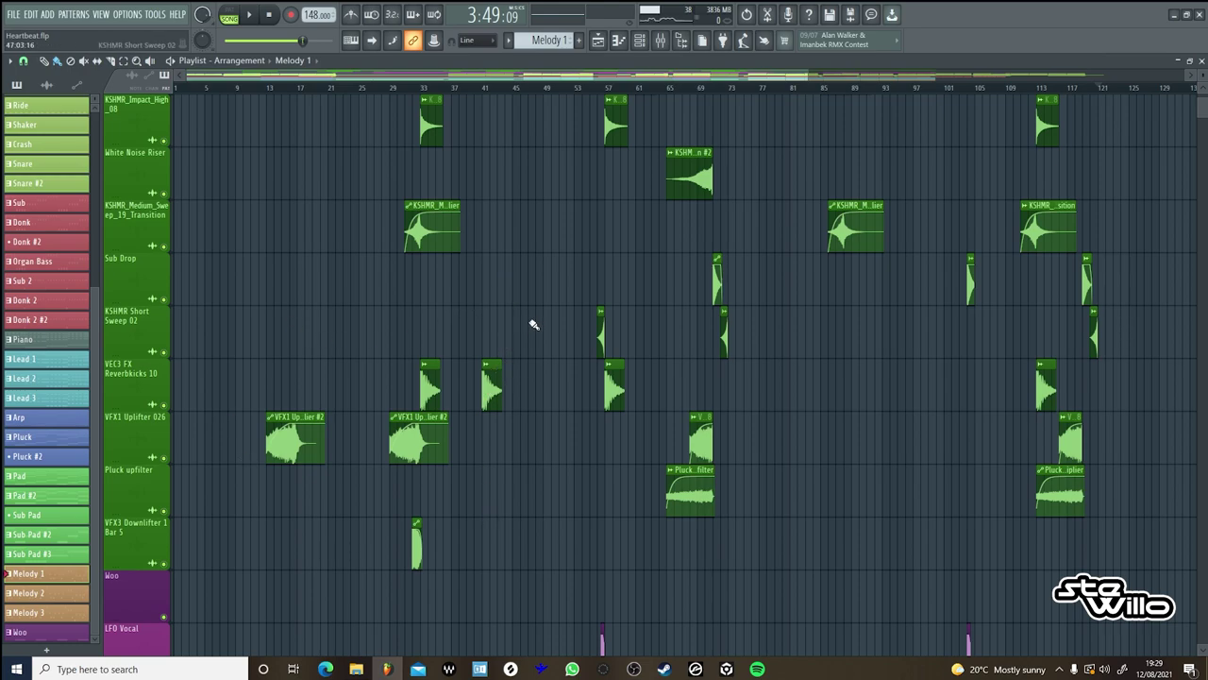
scroll(812, 462, down, 8)
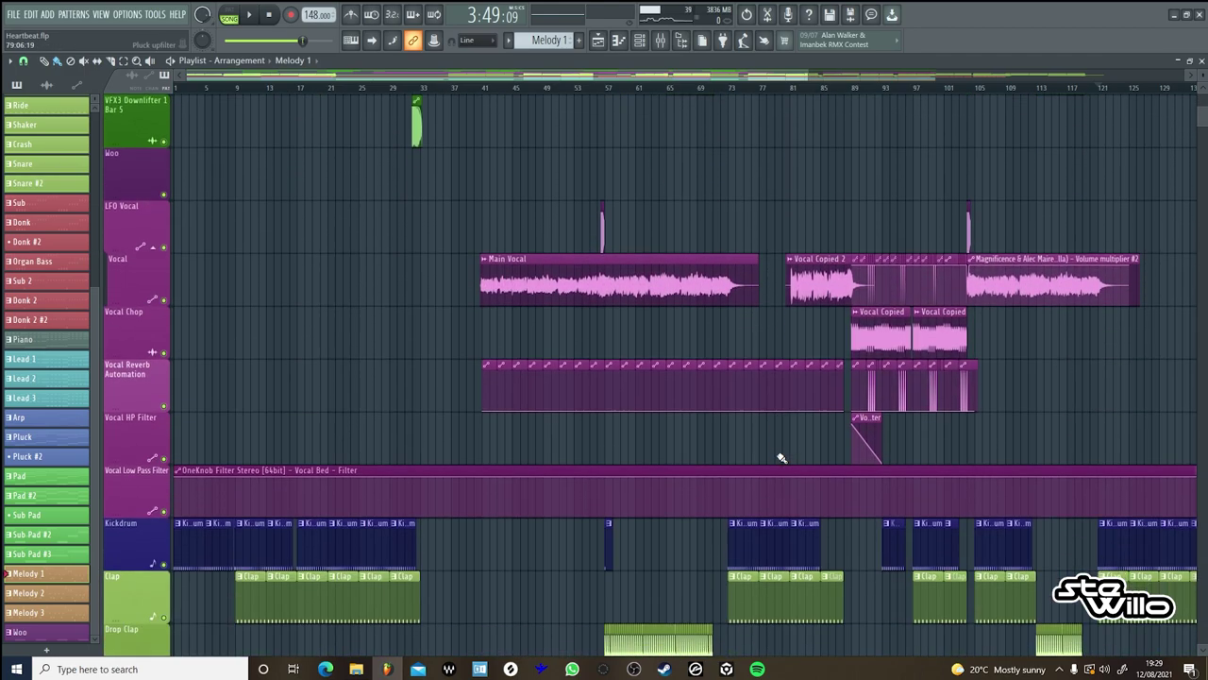
Solo the Pluck upfilter track and play it from bar 65.
scroll(769, 431, up, 4)
click(670, 88)
right_click(165, 300)
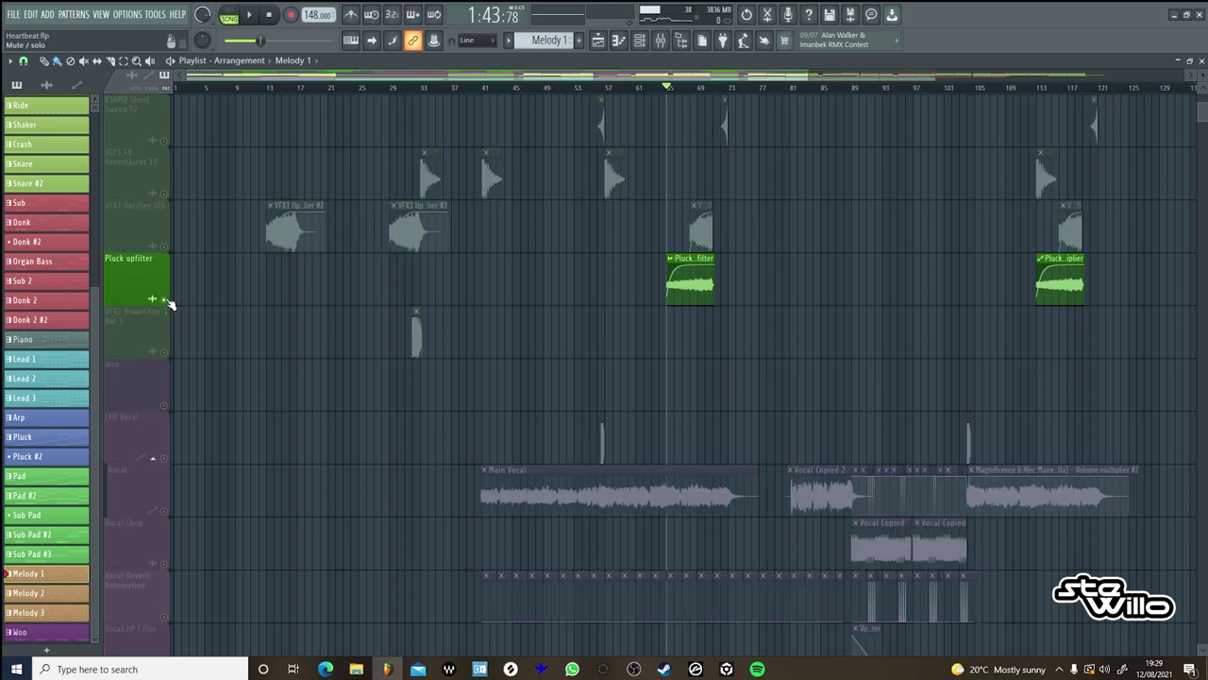
key(space)
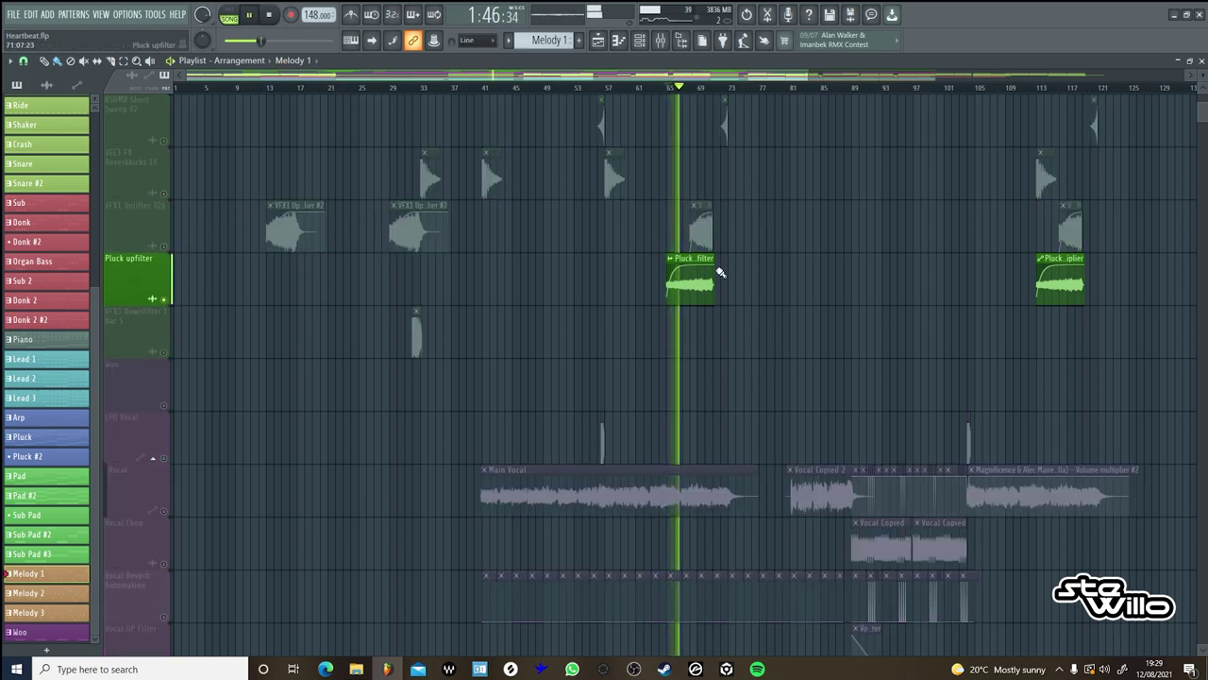
Move the Pluck upfilter audio clip at bar 65 onto the enabled VFX3 Downlifter track, stop playback, and put the clip back.
drag(700, 283, 699, 337)
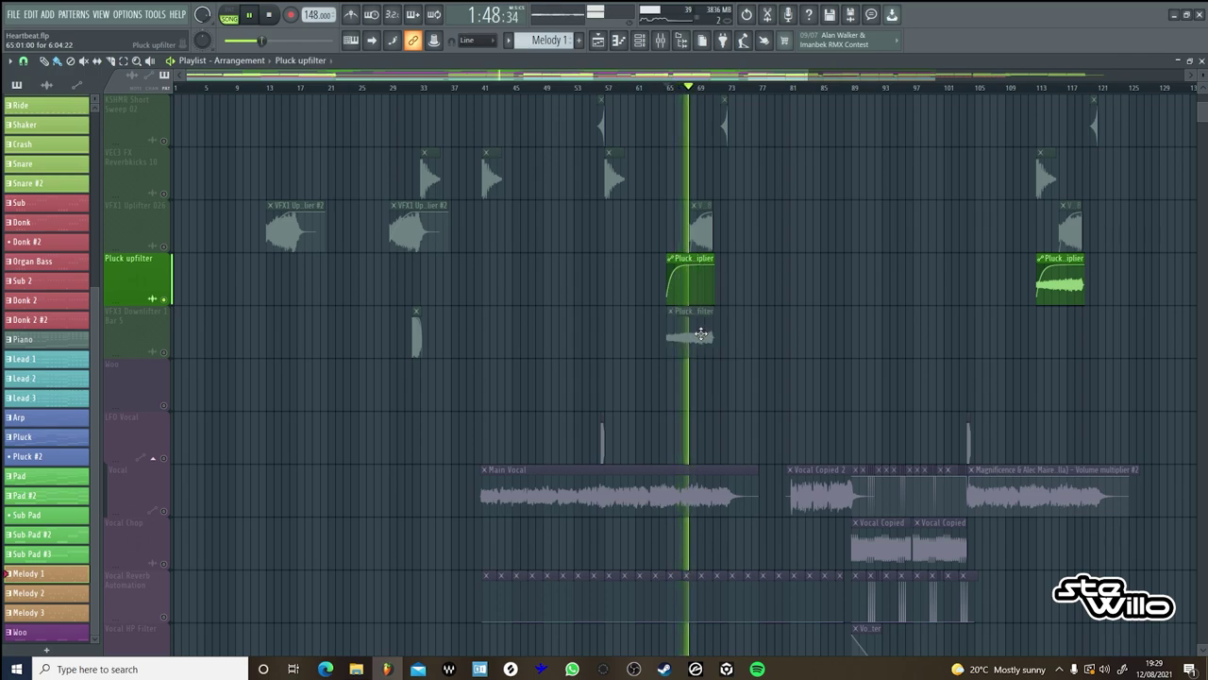
click(166, 355)
key(space)
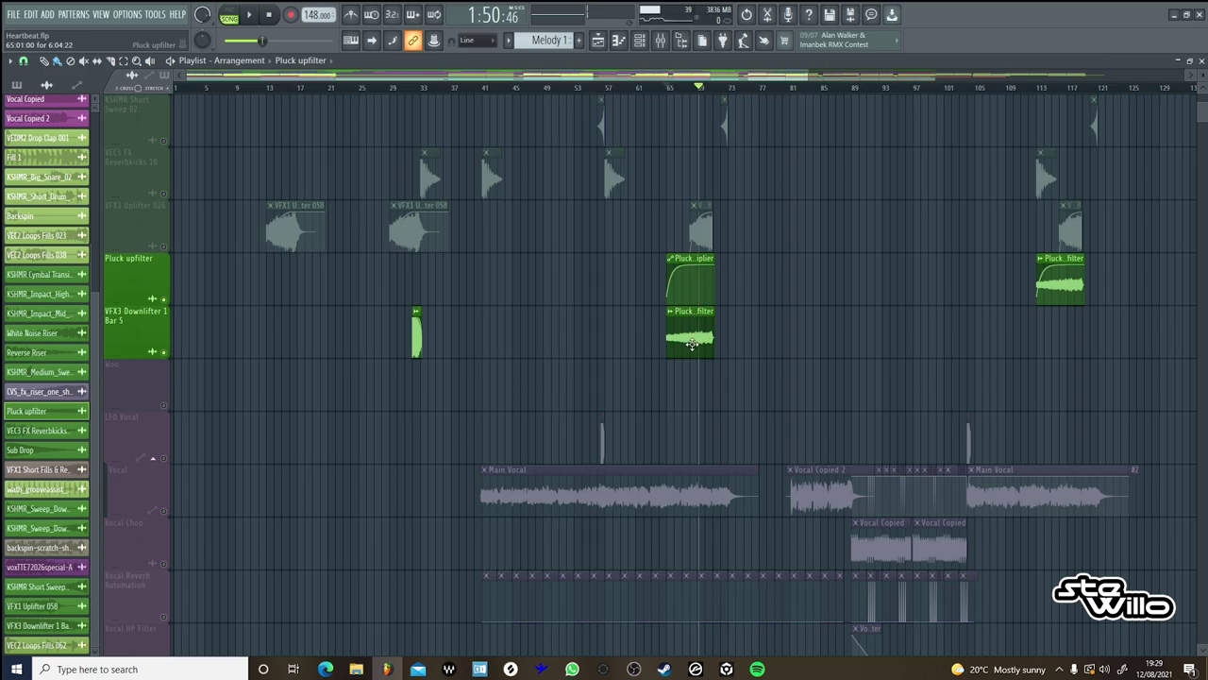
drag(694, 318, 694, 283)
Re-enable all tracks and show the arrangement from bar 37 to its end at overview height.
drag(602, 76, 768, 91)
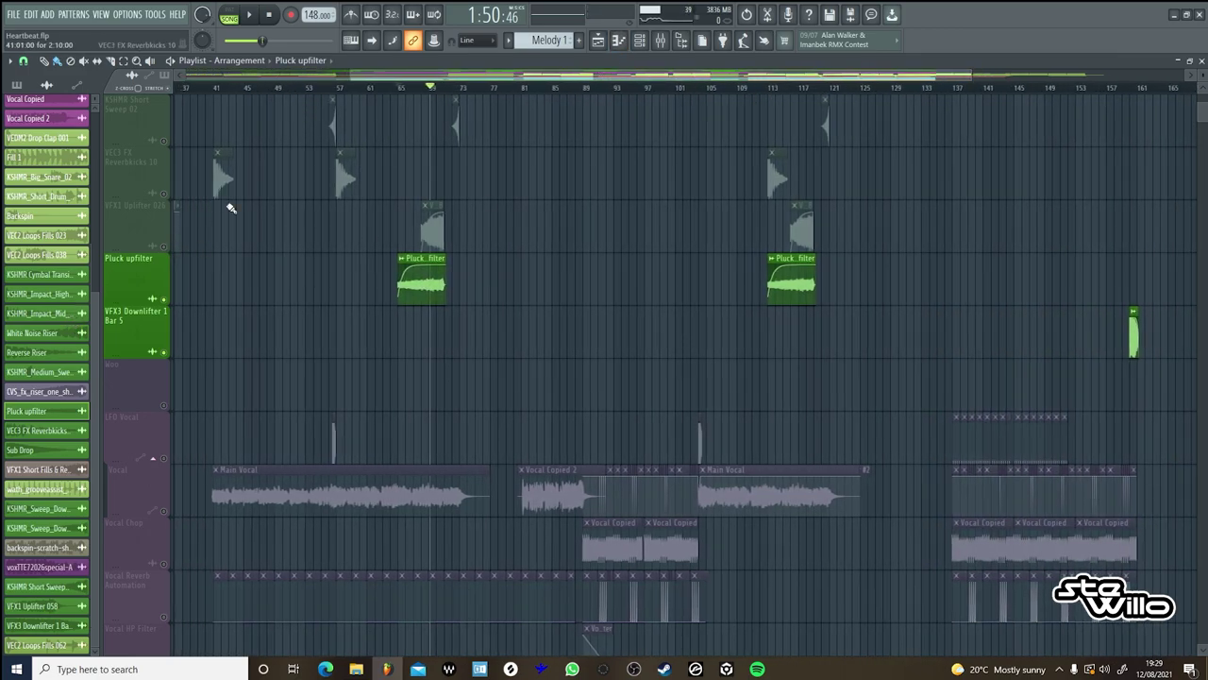
right_click(166, 249)
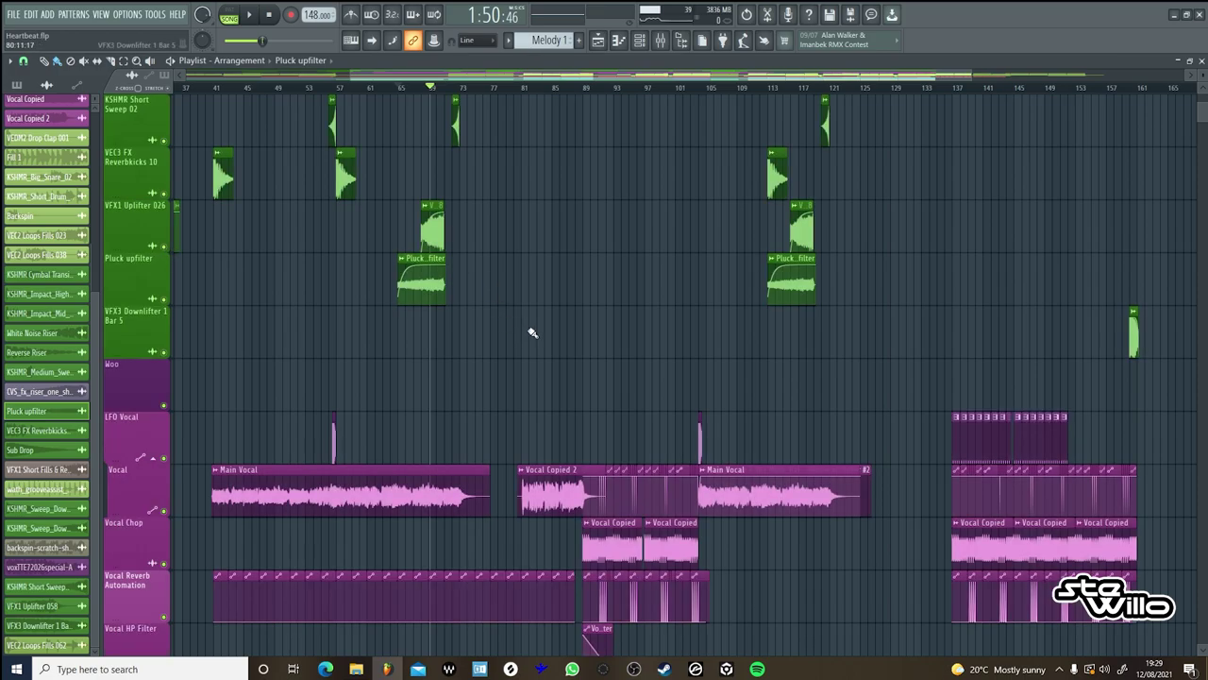
scroll(523, 331, up, 5)
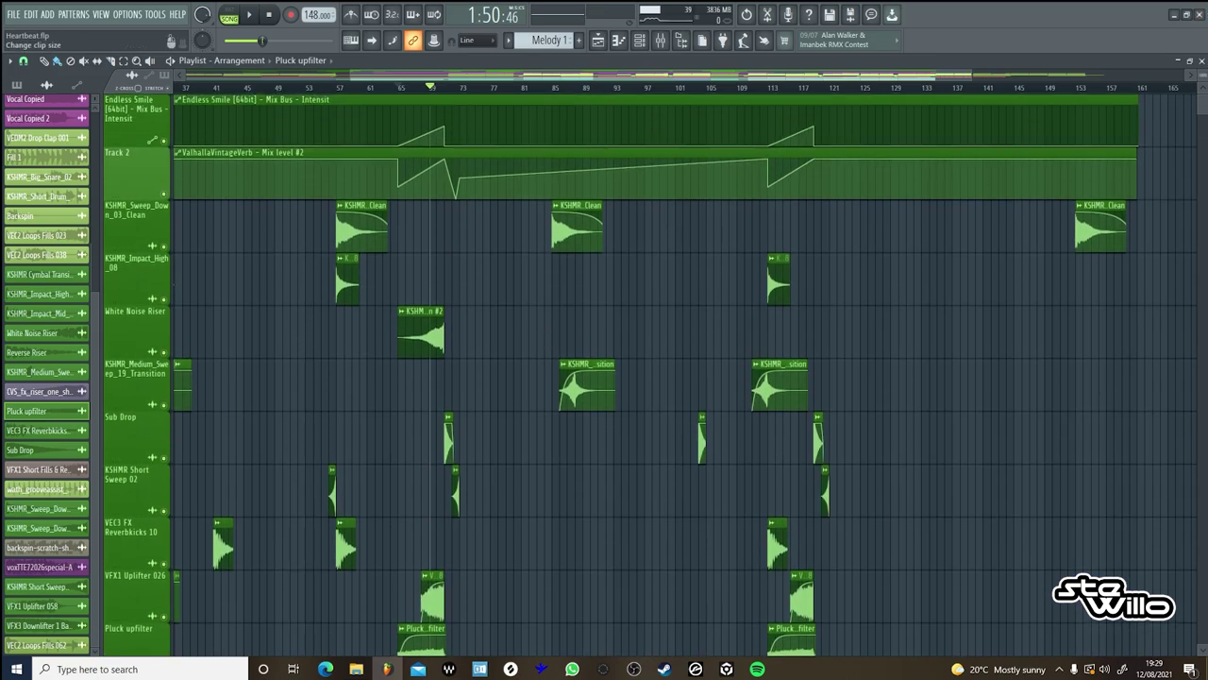
drag(1202, 74, 1202, 98)
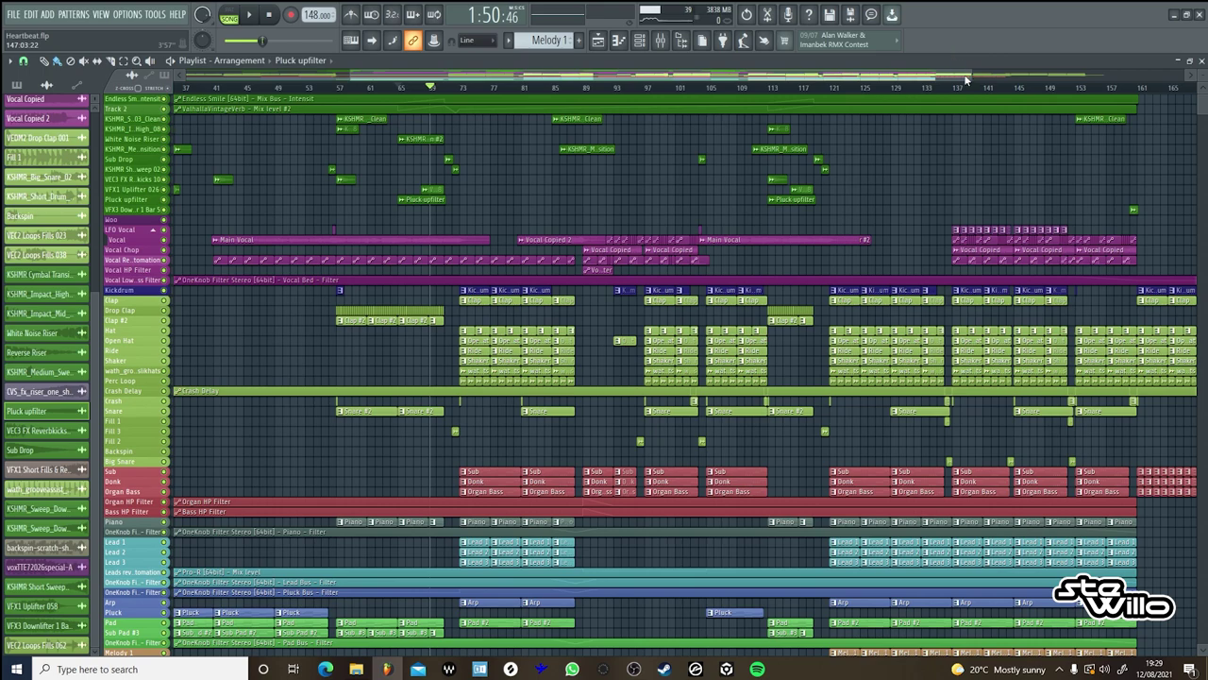
drag(972, 71, 1191, 72)
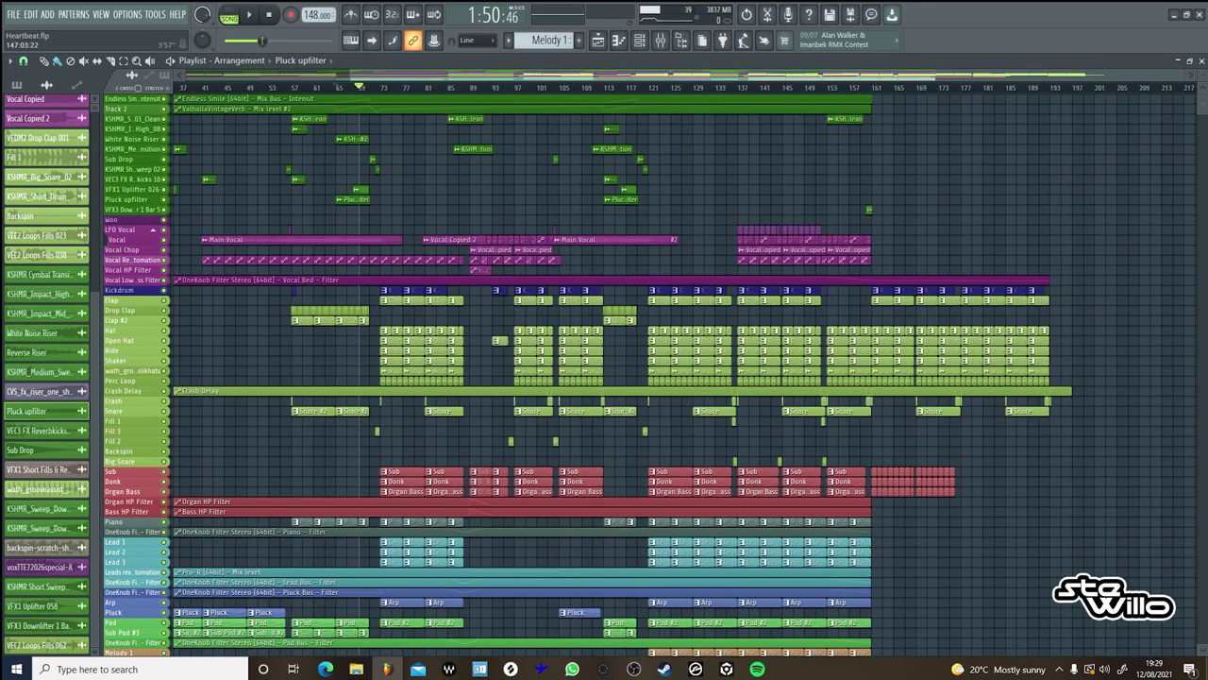